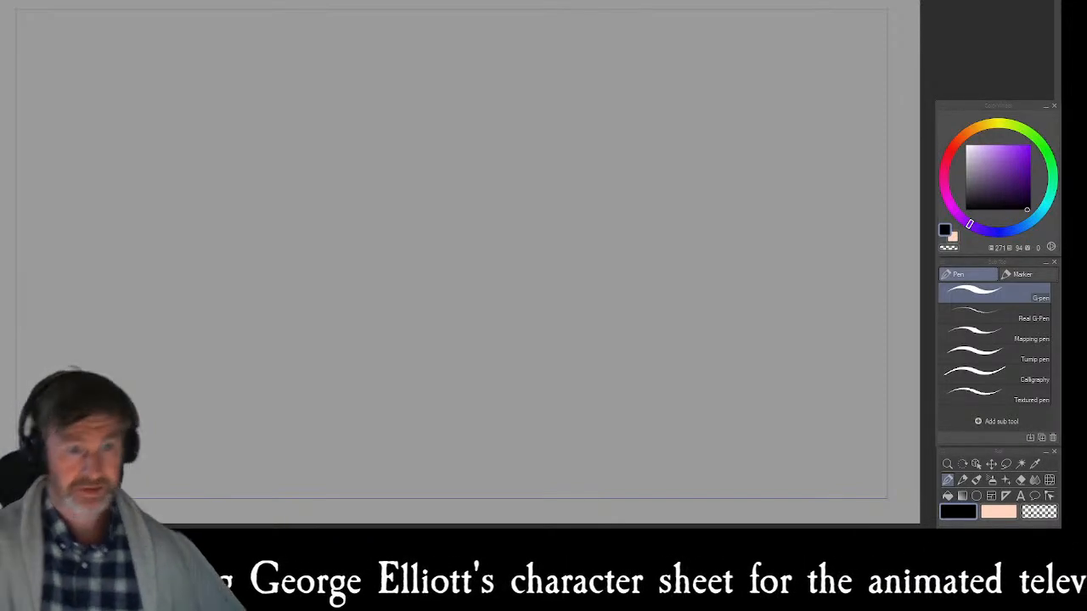
- Sketch a faint horizontal guide line across the left half of the canvas with the HB Pencil light
left_click(454, 207)
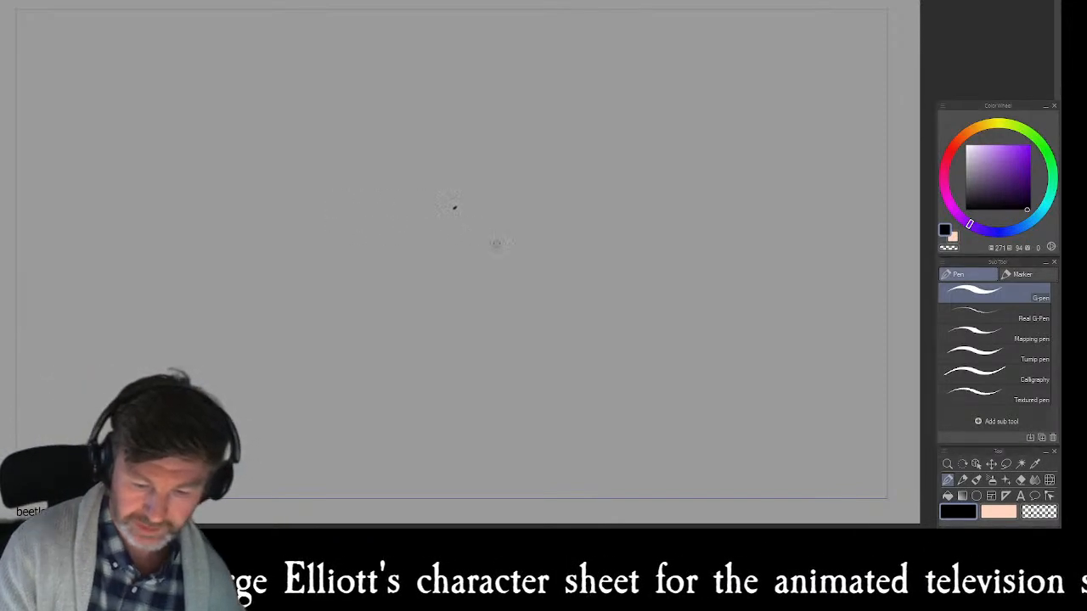
key("ctrl+z")
key("p")
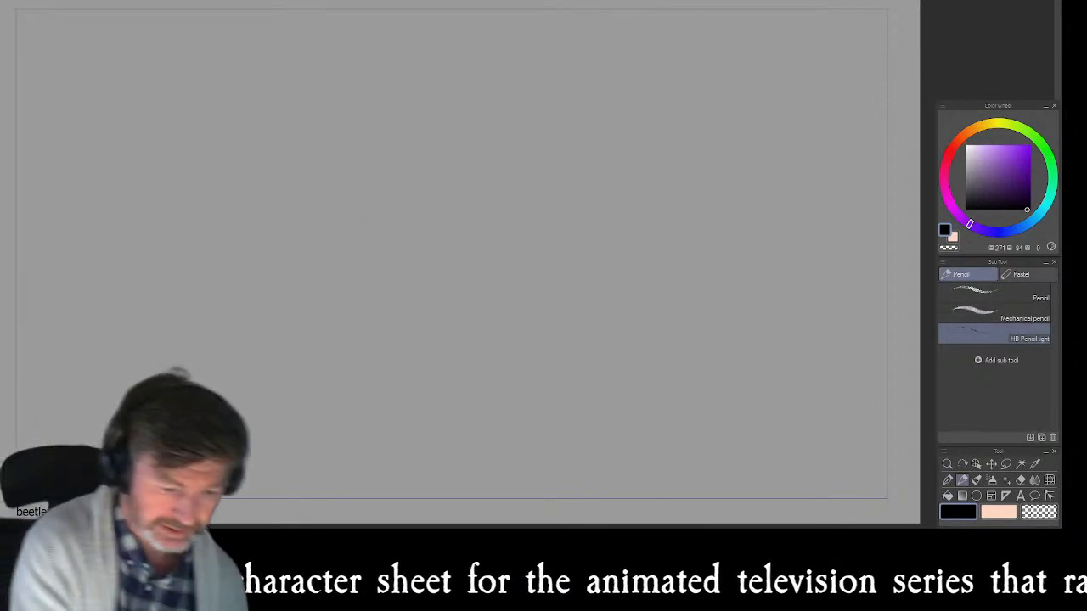
left_click_drag(73, 210, 463, 211)
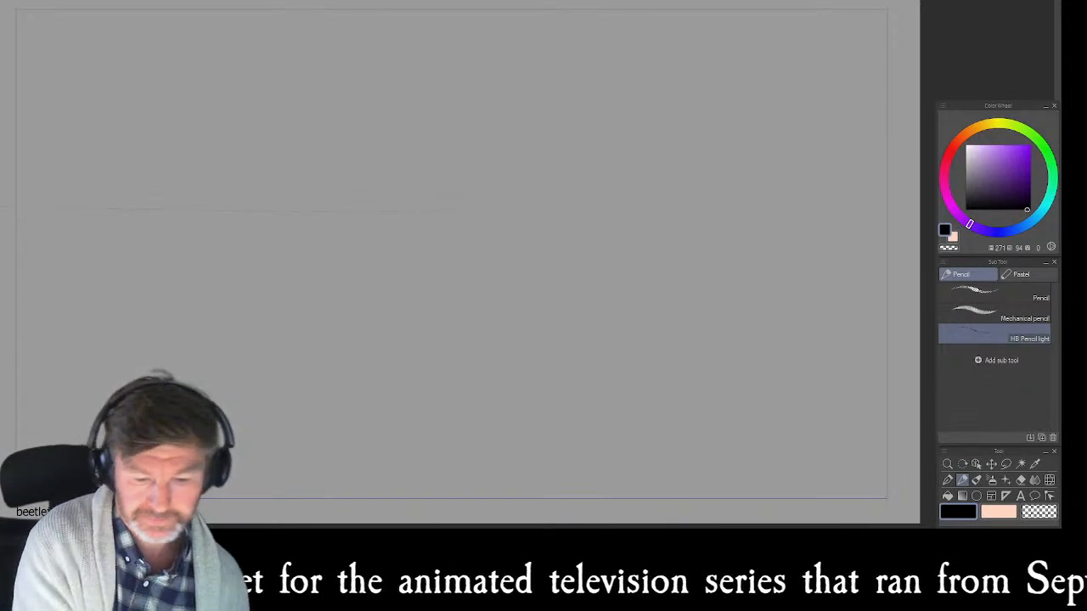
left_click(745, 158, "alt")
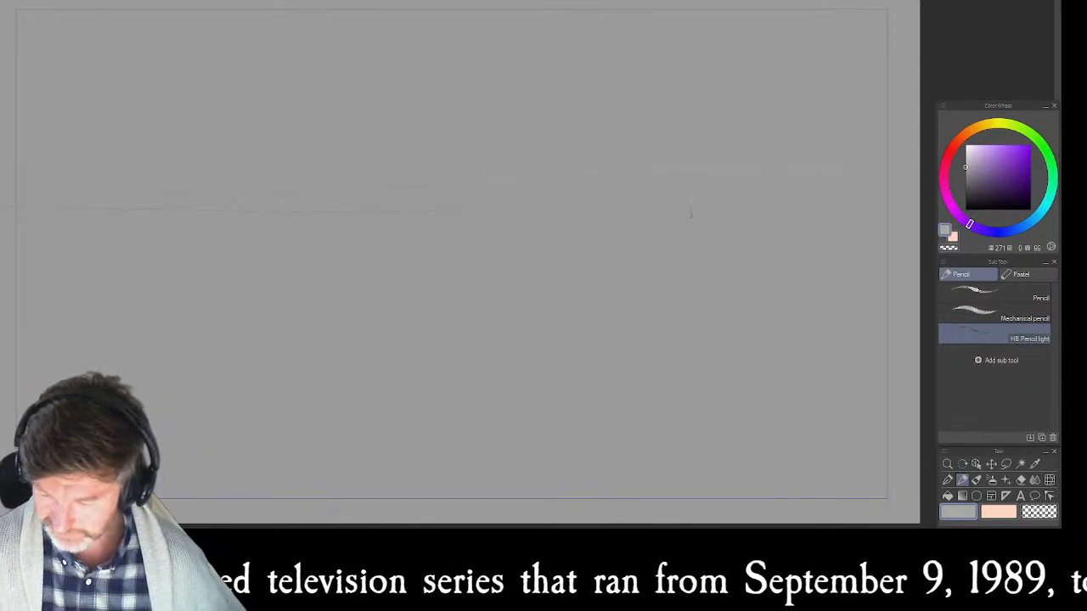
left_click_drag(1015, 197, 1056, 245)
mouse_move(40, 176)
left_mouse_down()
mouse_move(122, 167)
mouse_move(913, 181)
left_mouse_up()
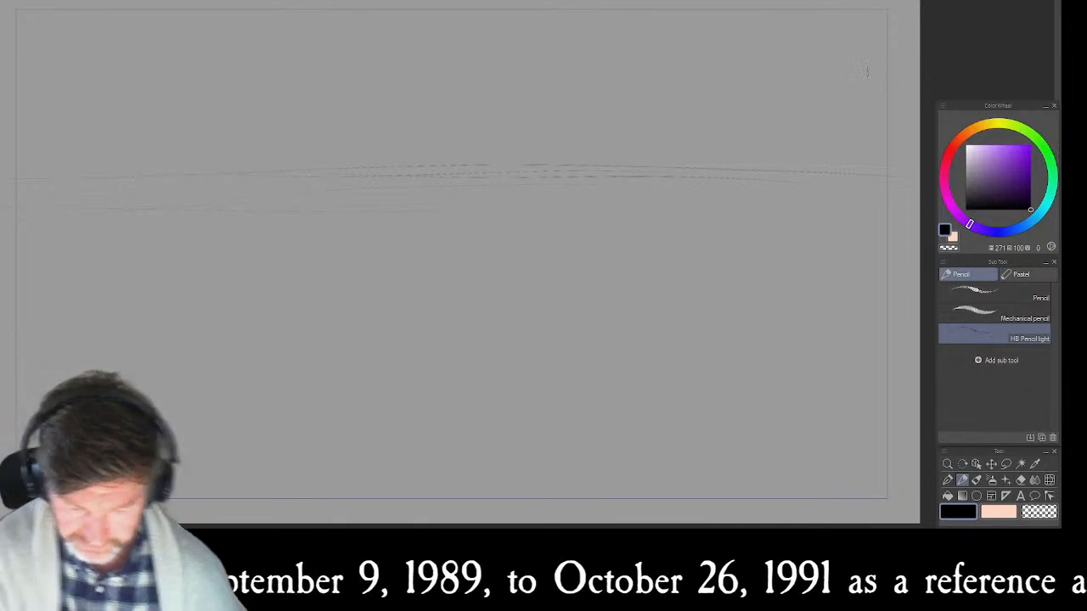
left_click_drag(428, 174, 648, 170)
left_click_drag(544, 166, 919, 182)
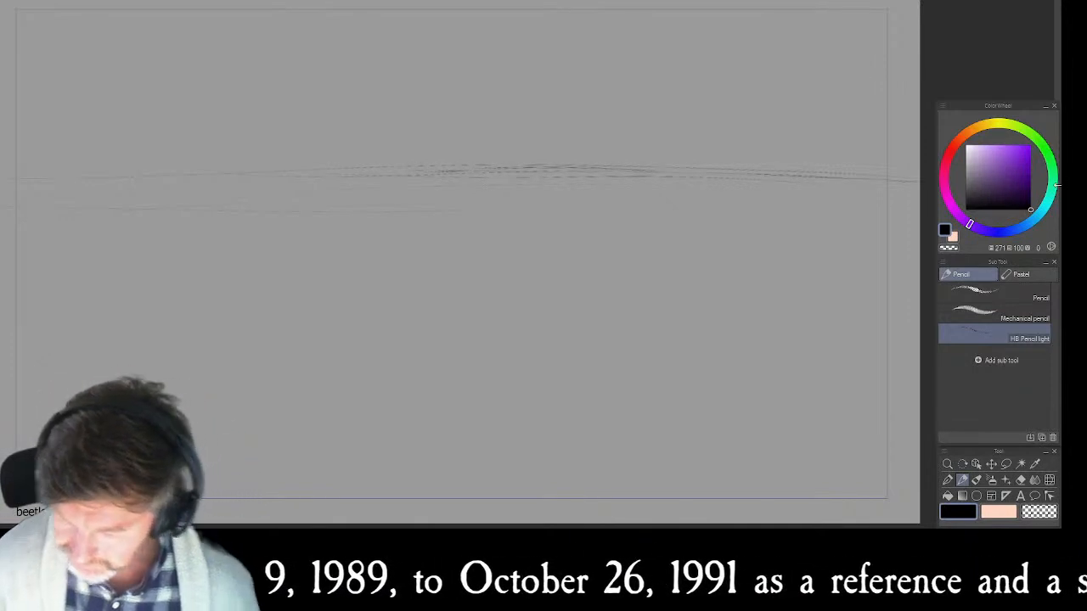
key("ctrl+z")
key("ctrl+z")
key("ctrl+z")
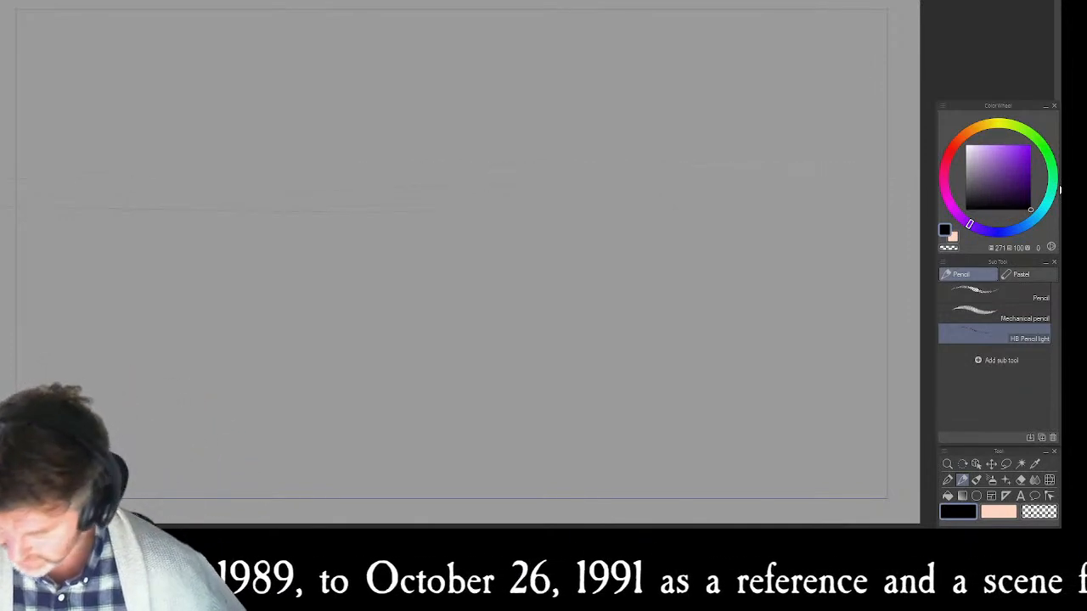
- Draw a thin black horizon line across the full canvas width, above the middle, with the Mechanical pencil
left_click(976, 316)
left_click_drag(348, 181, 747, 177)
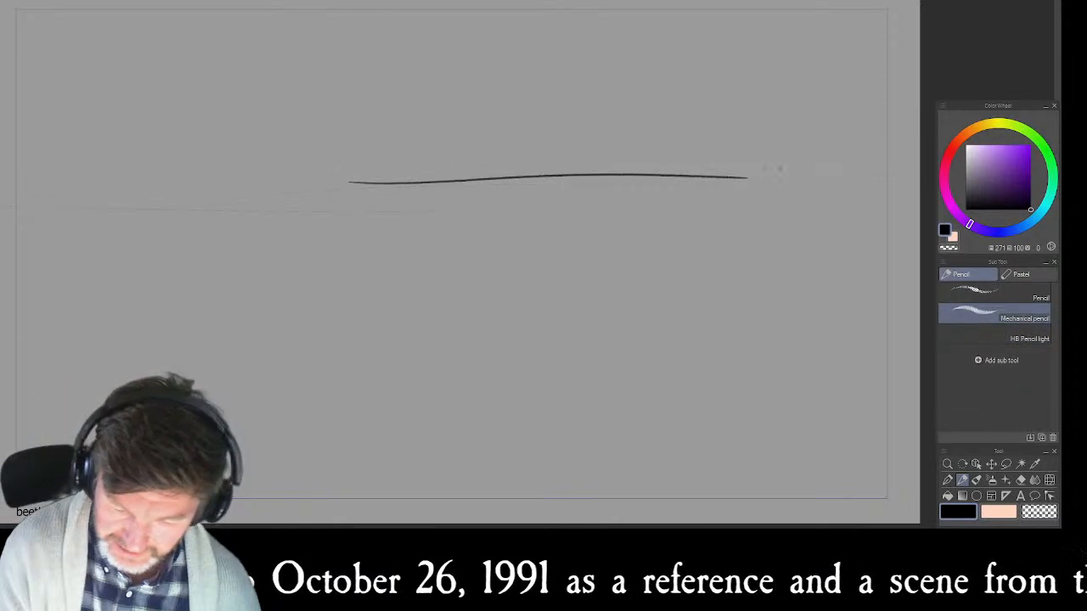
key("ctrl+z")
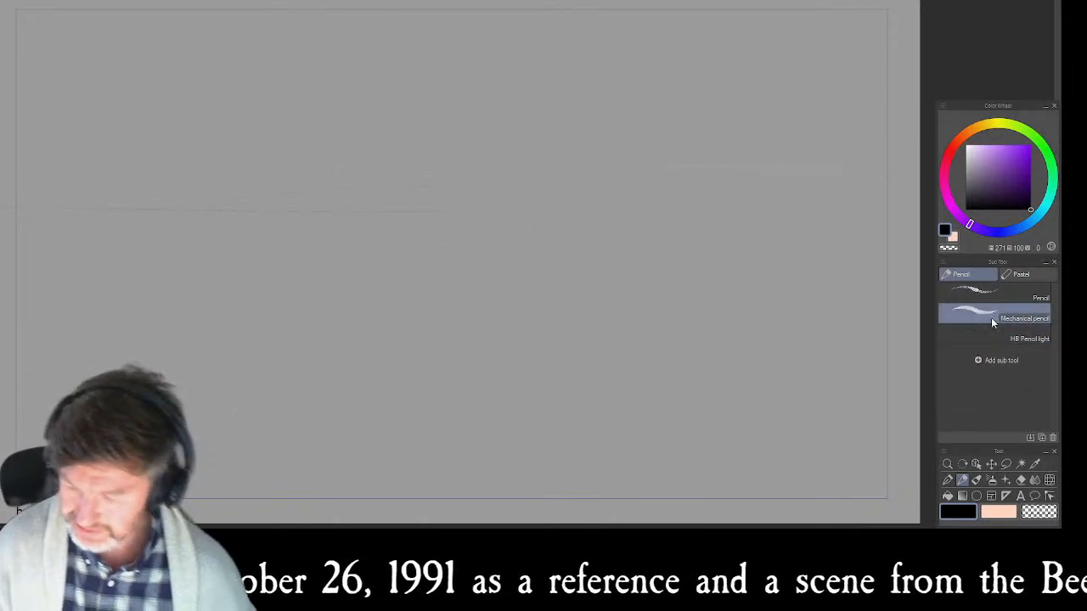
mouse_move(42, 192)
left_mouse_down()
mouse_move(207, 186)
mouse_move(1043, 217)
left_mouse_up()
key("ctrl+z")
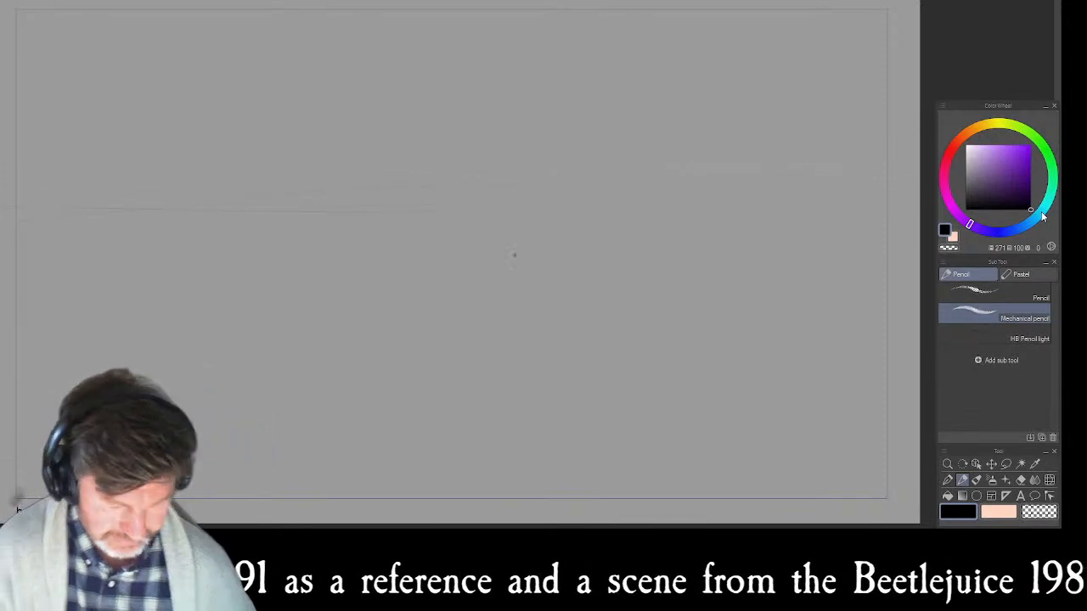
left_click_drag(1, 198, 1058, 191)
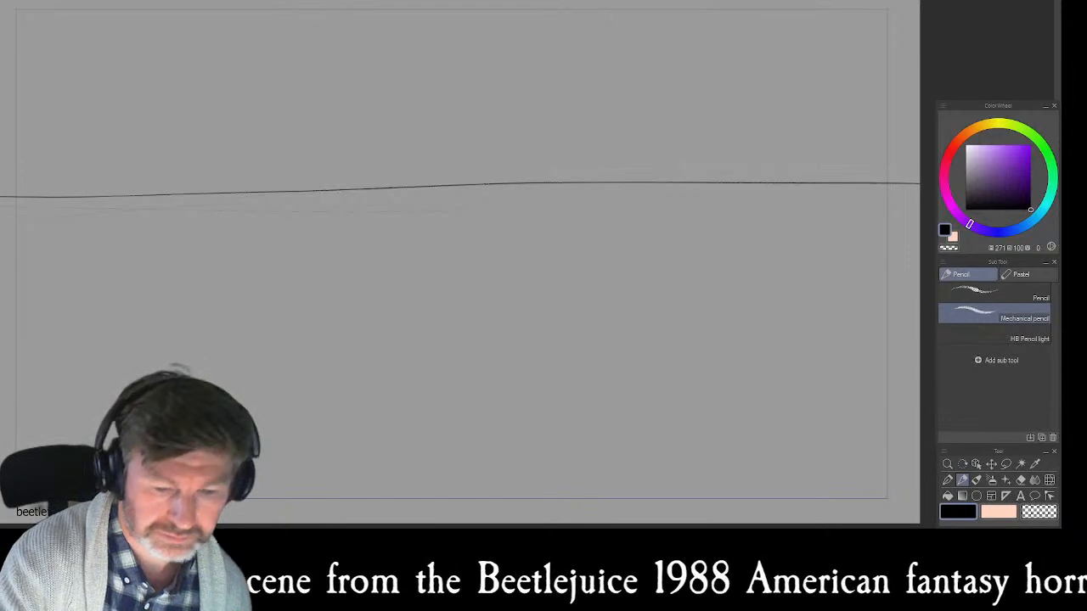
- Sketch two slightly converging side edges rising from the horizon to the canvas top, with a downward arrow between them
left_click_drag(333, 32, 321, 180)
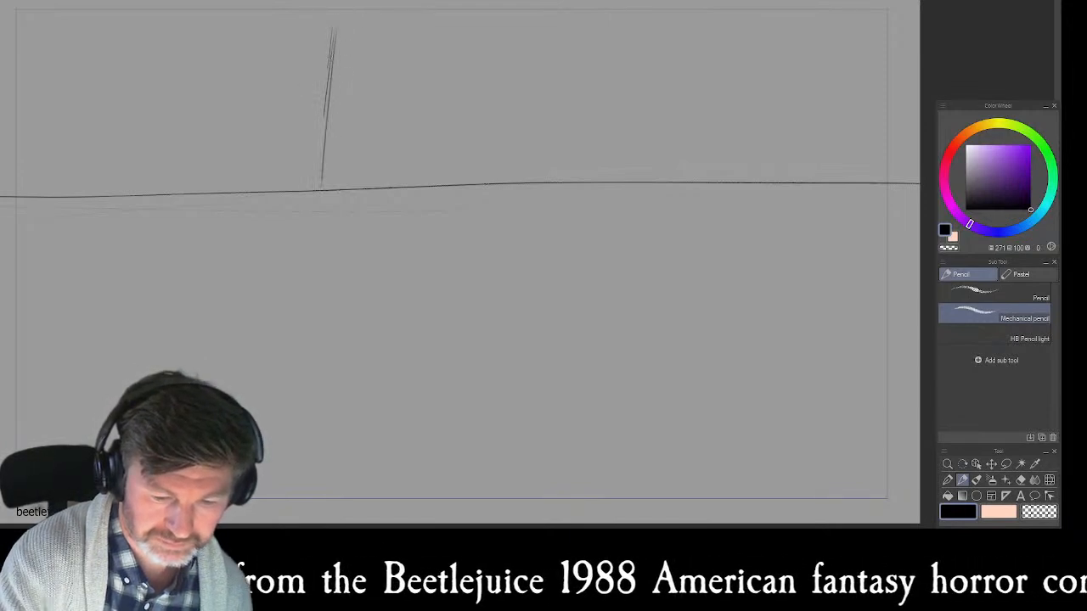
left_click_drag(510, 119, 518, 181)
mouse_move(501, 107)
left_mouse_down()
mouse_move(476, 68)
mouse_move(495, 95)
left_mouse_up()
mouse_move(483, 12)
left_mouse_down()
mouse_move(494, 102)
mouse_move(489, 77)
left_mouse_up()
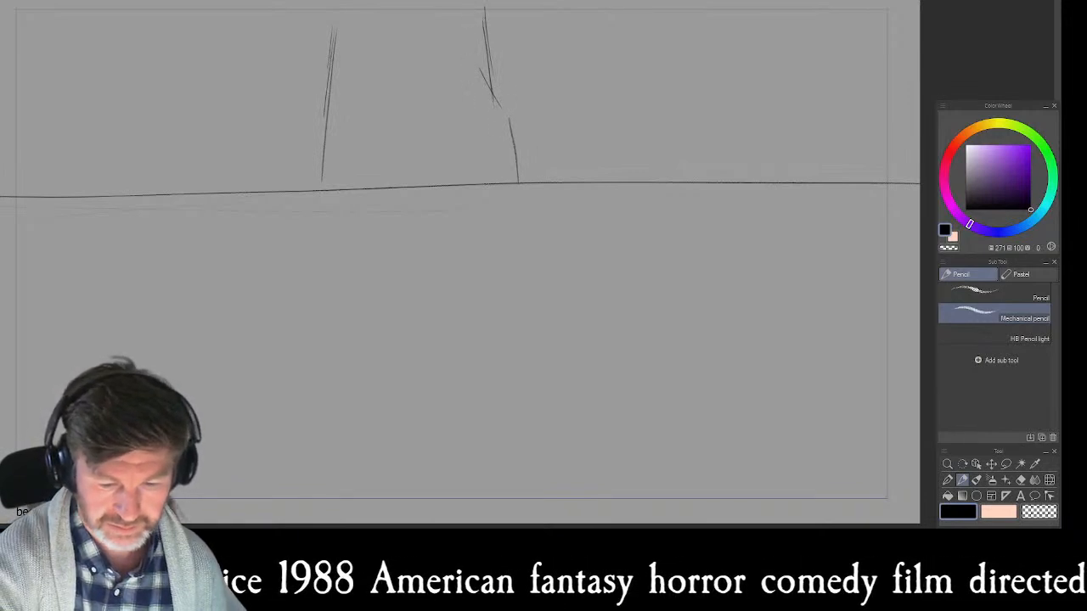
left_click_drag(483, 2, 486, 26)
left_click_drag(343, 1, 333, 61)
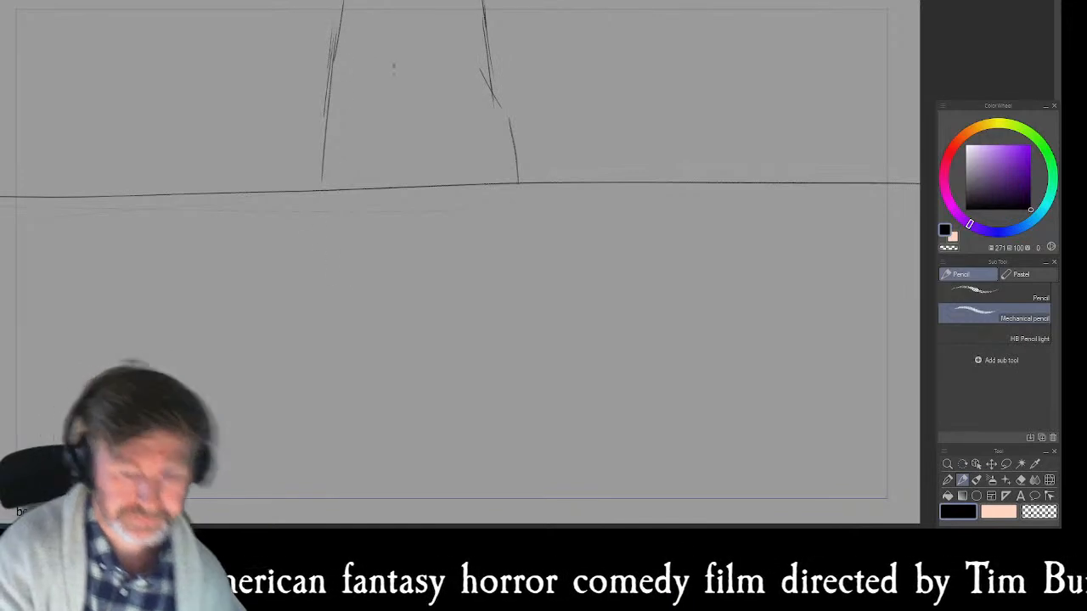
left_click_drag(405, 92, 407, 157)
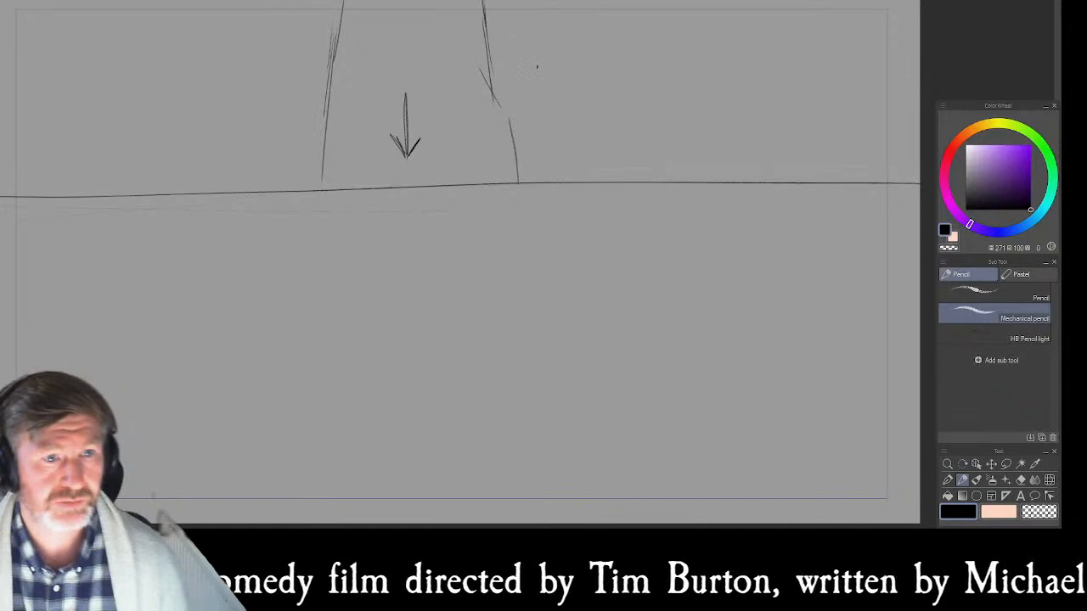
- Sketch a low, wide base block sitting on the horizon around the foot of the tall shape
left_click_drag(309, 159, 306, 191)
left_click_drag(435, 155, 525, 152)
left_click_drag(347, 155, 557, 148)
mouse_move(435, 155)
left_mouse_down()
mouse_move(540, 151)
mouse_move(537, 185)
left_mouse_up()
left_click_drag(533, 155, 435, 149)
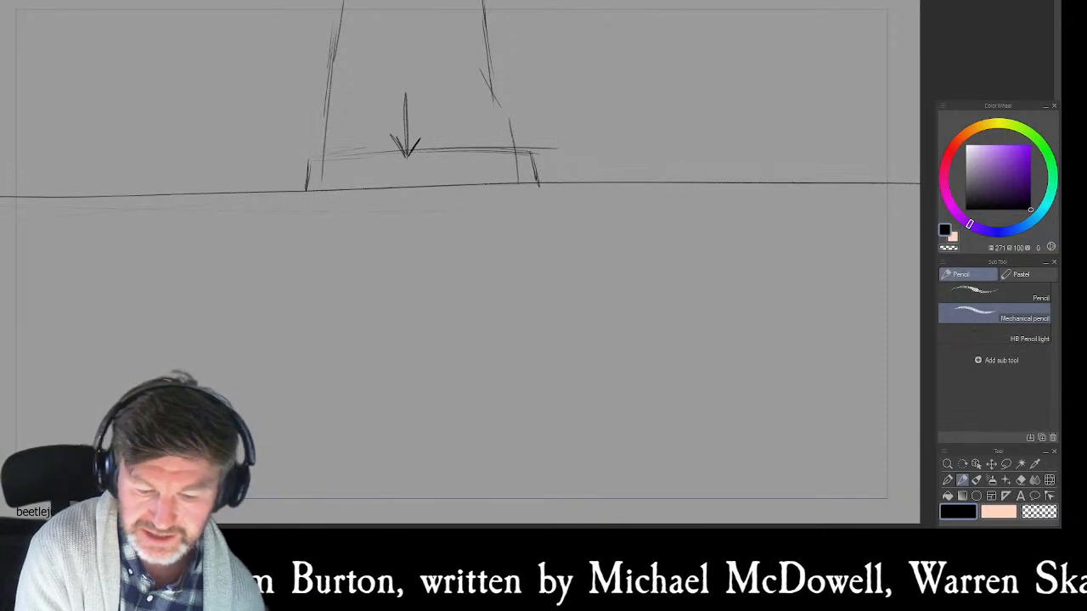
left_click_drag(326, 154, 376, 147)
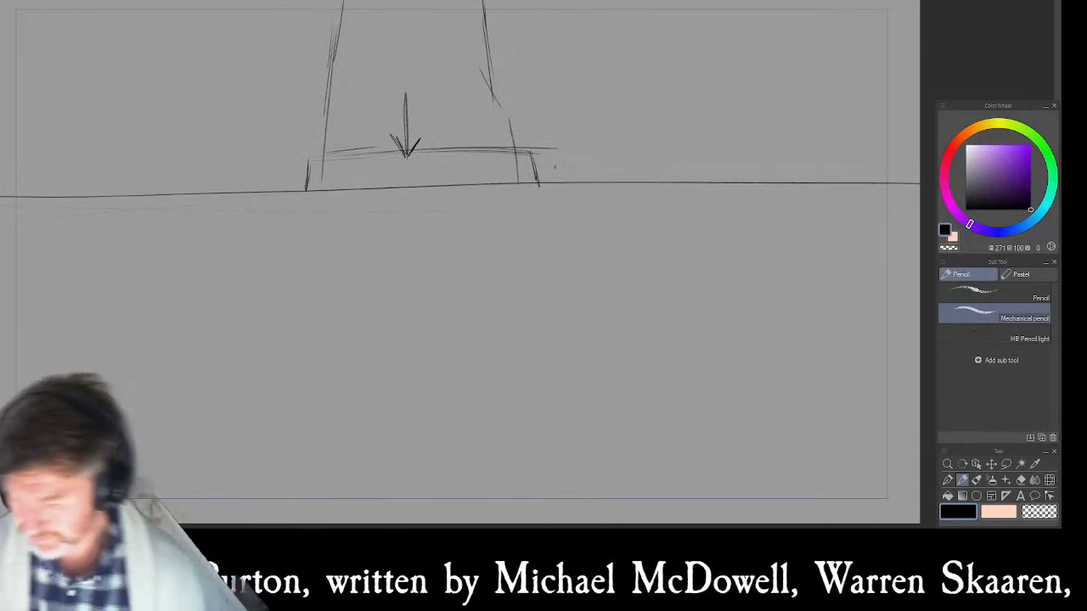
mouse_move(633, 277)
left_mouse_down()
mouse_move(722, 344)
mouse_move(812, 382)
left_mouse_up()
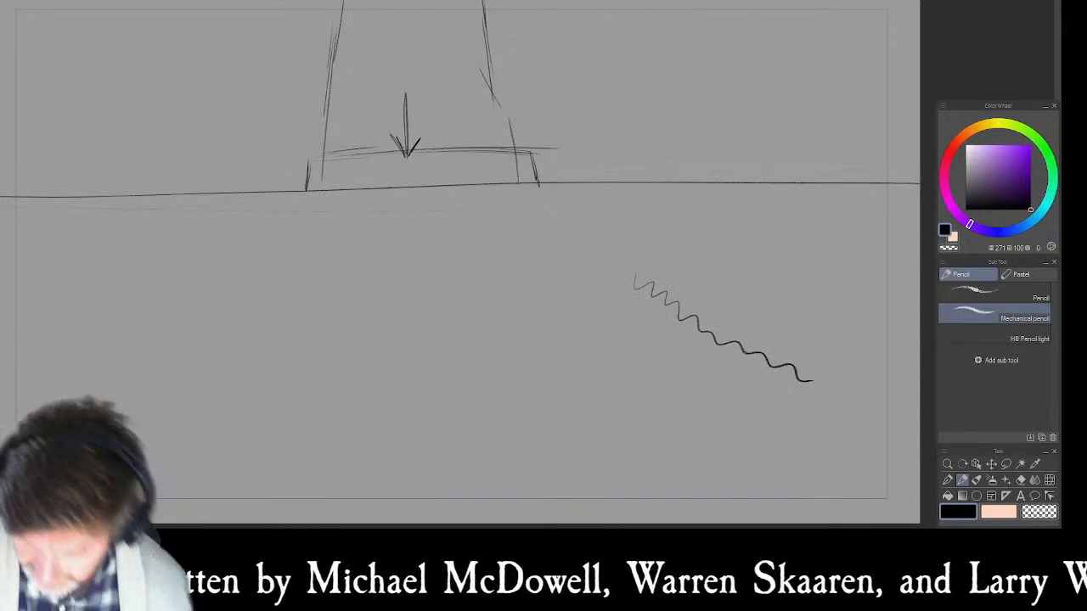
key("ctrl+z")
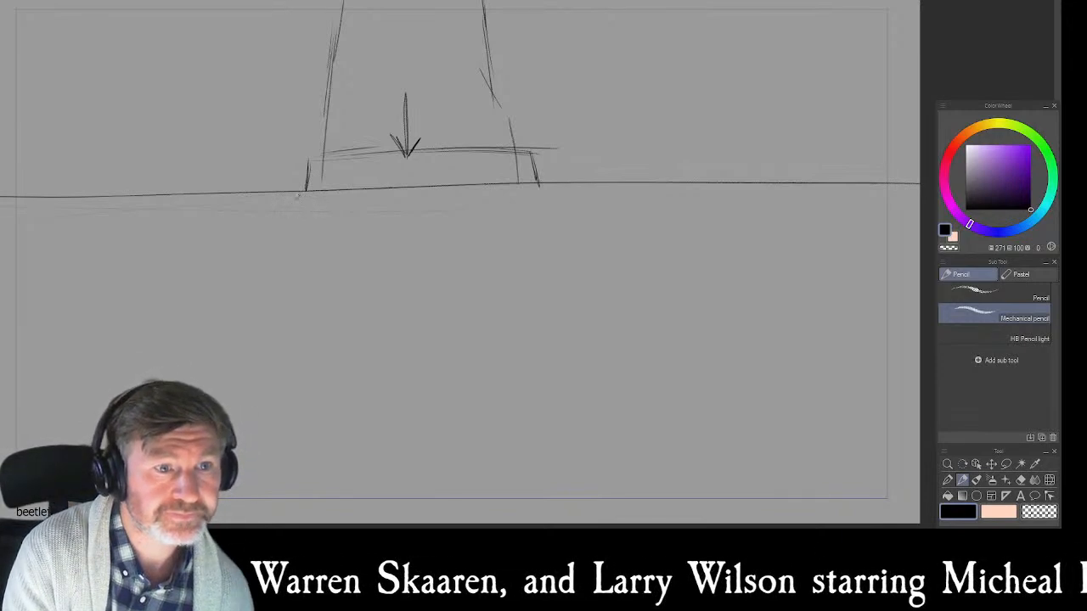
- Add a horizontal line just below the base block, with a row of short grass-like ticks along it
left_click_drag(308, 192, 304, 218)
left_click_drag(320, 198, 322, 216)
mouse_move(331, 211)
left_mouse_down()
mouse_move(336, 221)
mouse_move(578, 210)
left_mouse_up()
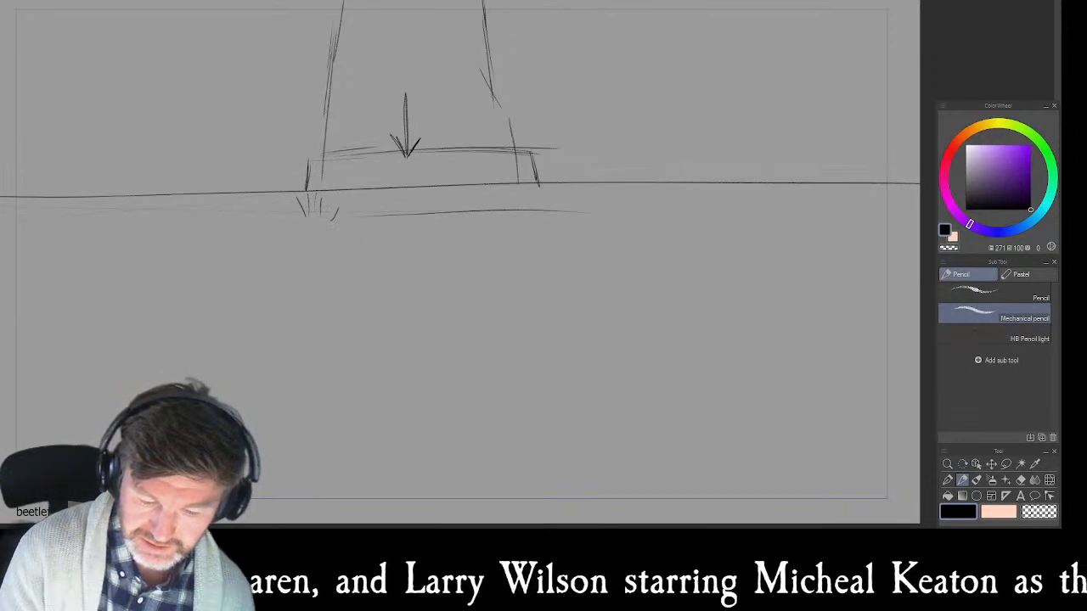
left_click_drag(360, 198, 361, 216)
left_click_drag(527, 203, 531, 216)
left_click_drag(561, 195, 543, 216)
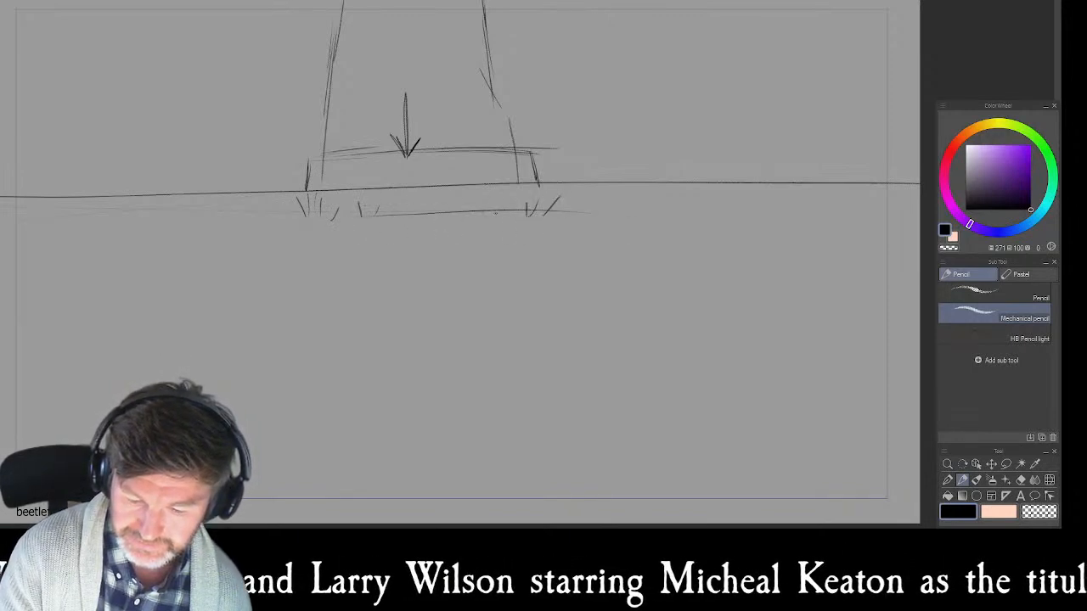
left_click_drag(409, 199, 413, 217)
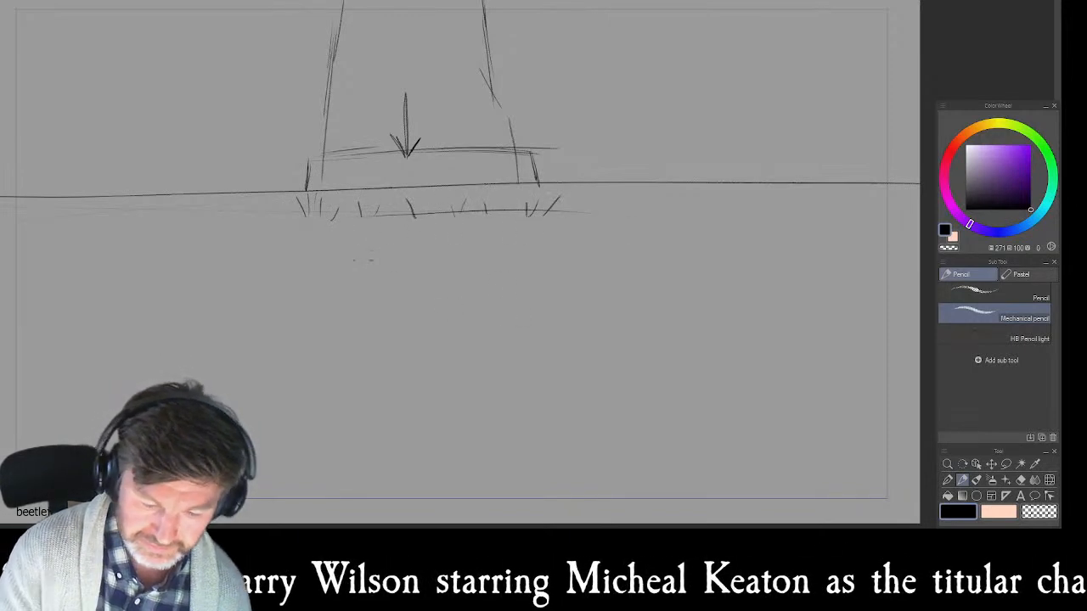
- Draw two lines diverging from the ends of the base block toward the lower canvas as path edges
left_click_drag(289, 269, 262, 329)
left_click_drag(314, 226, 227, 381)
left_click_drag(292, 266, 219, 404)
mouse_move(560, 248)
left_mouse_down()
mouse_move(632, 378)
mouse_move(664, 468)
left_mouse_up()
left_click_drag(590, 307, 701, 487)
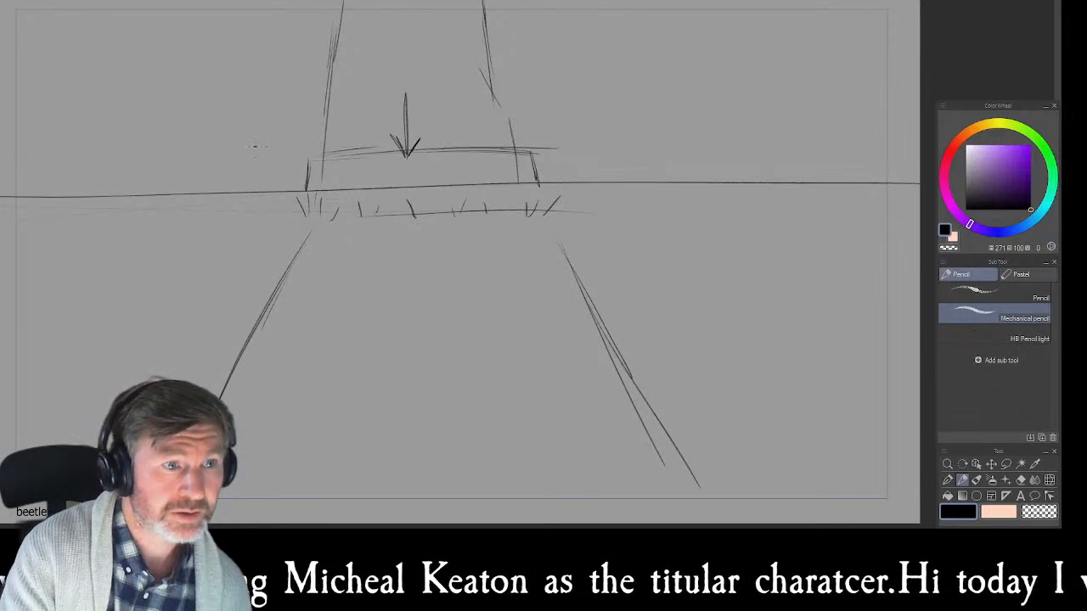
- Scatter short grass ticks along the horizon and on the ground either side of the path, and extend the base block's right end
mouse_move(277, 182)
left_mouse_down()
mouse_move(276, 213)
mouse_move(219, 209)
left_mouse_up()
left_click_drag(194, 174, 202, 212)
left_click_drag(159, 184, 160, 210)
left_click_drag(75, 191, 86, 215)
left_click_drag(32, 185, 44, 219)
left_click_drag(212, 292, 209, 317)
left_click_drag(150, 300, 161, 321)
left_click_drag(710, 331, 705, 361)
left_click_drag(643, 300, 661, 340)
left_click_drag(737, 262, 732, 292)
left_click_drag(608, 171, 620, 209)
left_click_drag(685, 165, 668, 183)
left_click_drag(842, 189, 831, 204)
left_click_drag(564, 145, 566, 188)
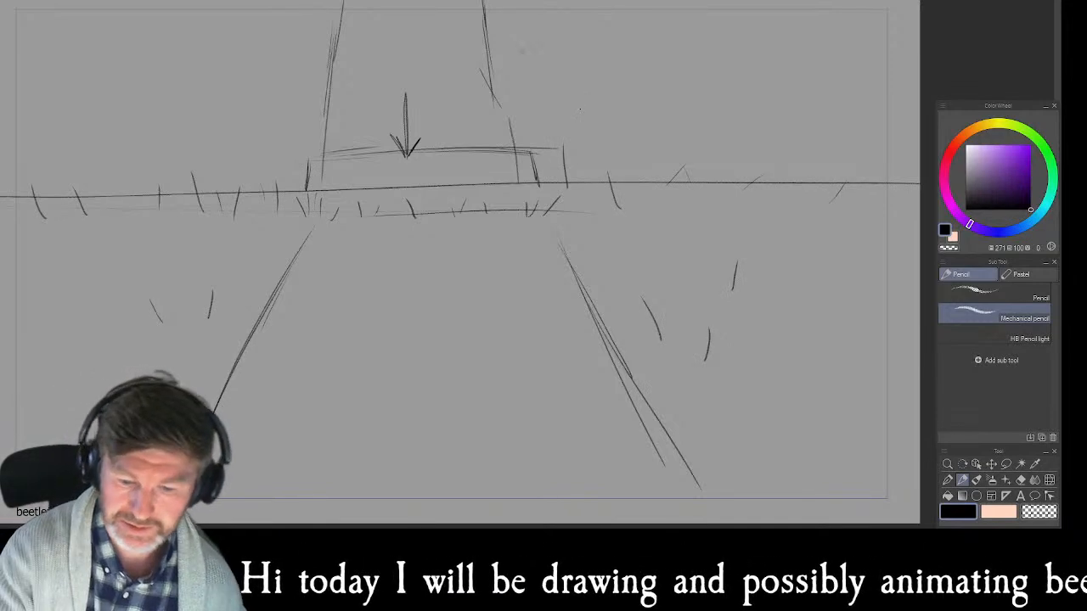
- Sketch a bent limb reaching down over the tall shape's right edge, plus thinner hanging limbs farther right
mouse_move(544, 2)
left_mouse_down()
mouse_move(478, 76)
mouse_move(479, 121)
mouse_move(485, 90)
mouse_move(483, 119)
mouse_move(508, 56)
mouse_move(538, 22)
left_mouse_up()
mouse_move(505, 67)
left_mouse_down()
mouse_move(575, 0)
mouse_move(594, 89)
left_mouse_up()
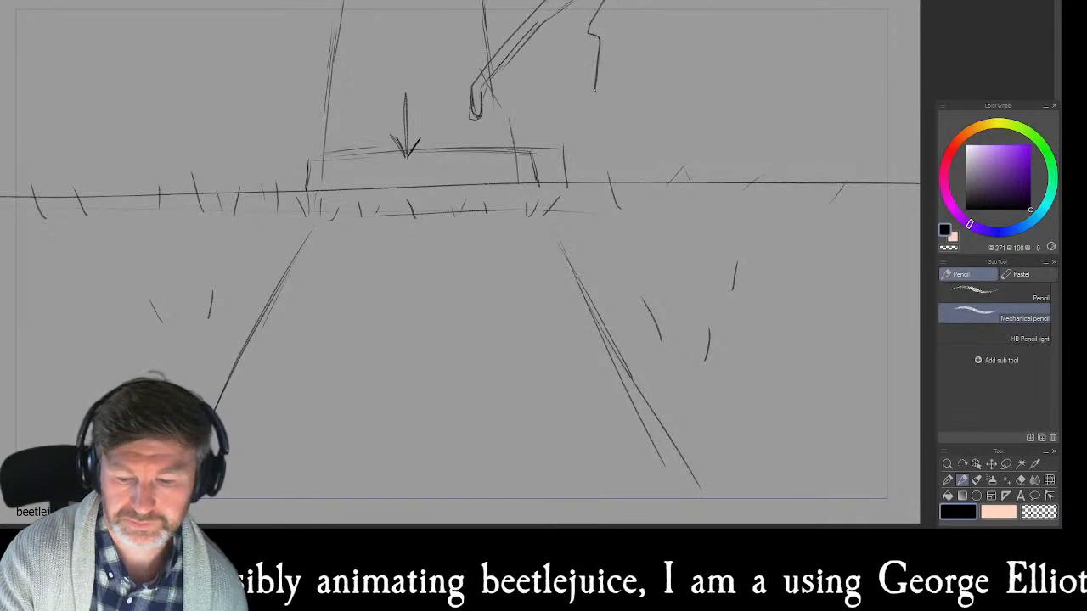
key("ctrl+z")
mouse_move(624, 1)
left_mouse_down()
mouse_move(630, 23)
mouse_move(608, 75)
left_mouse_up()
left_click_drag(642, 29, 611, 59)
mouse_move(635, 1)
left_mouse_down()
mouse_move(669, 64)
mouse_move(671, 107)
left_mouse_up()
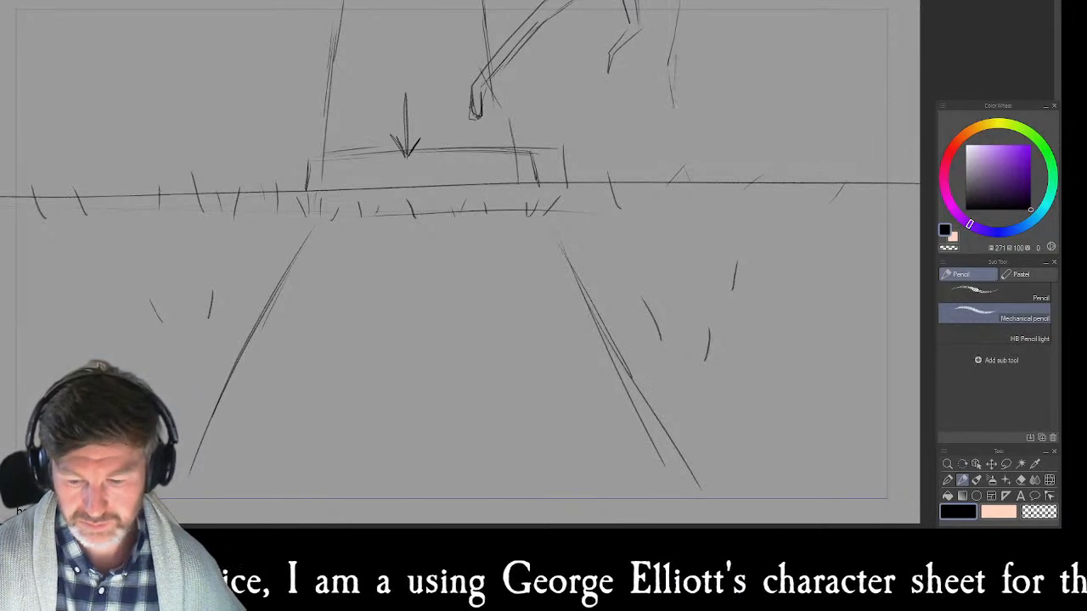
left_click_drag(677, 54, 676, 81)
left_click_drag(682, 24, 688, 63)
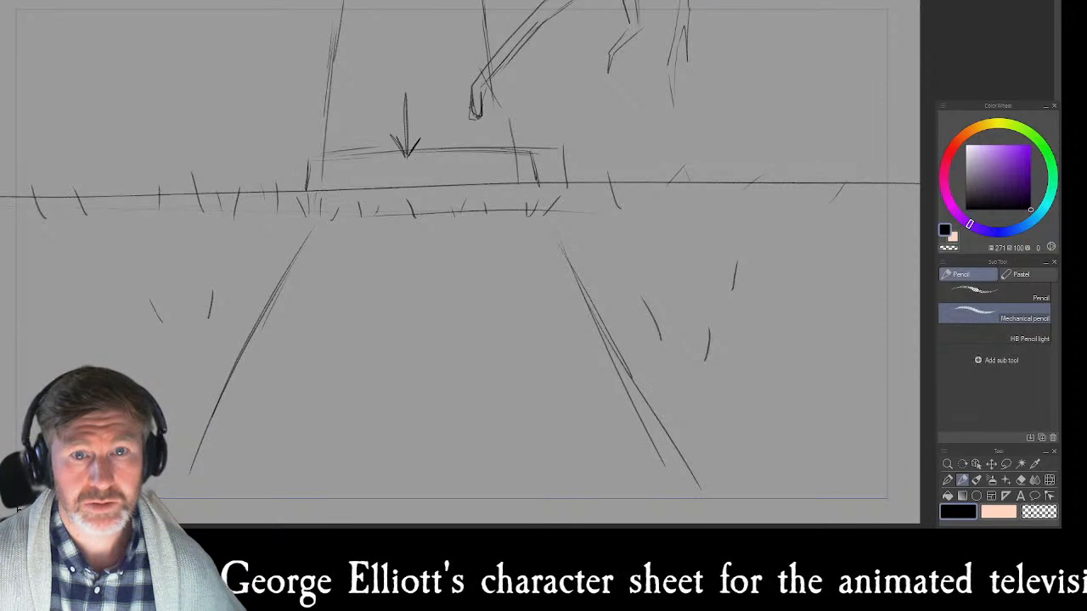
- Sketch a stepped outline descending from the canvas top to the horizon at the far right, with two short vertical lines inside
mouse_move(876, 177)
left_mouse_down()
mouse_move(837, 76)
mouse_move(778, 60)
left_mouse_up()
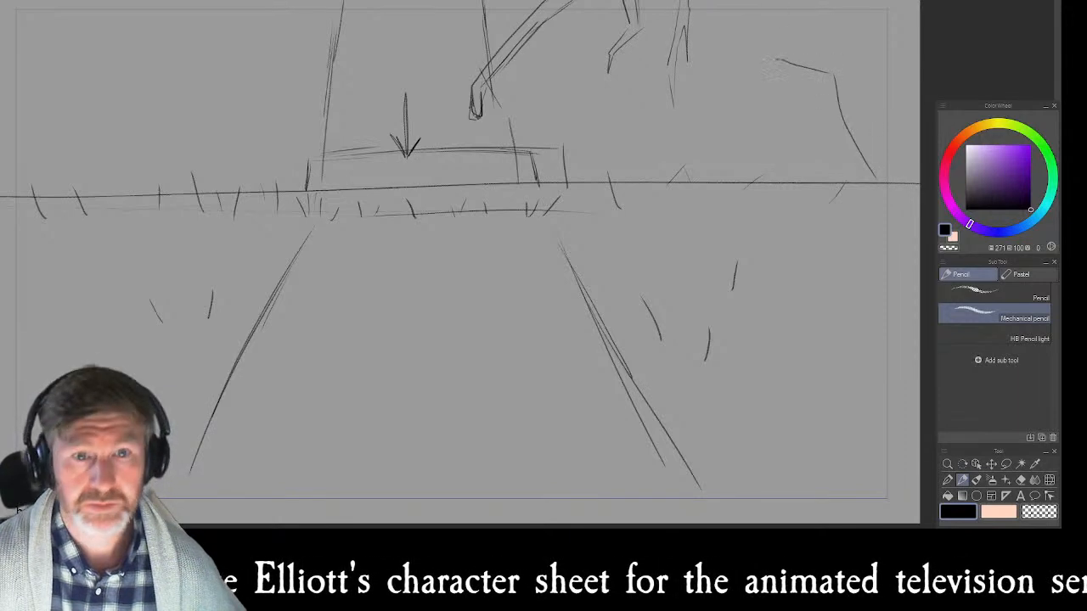
mouse_move(754, 7)
left_mouse_down()
mouse_move(769, 68)
mouse_move(798, 78)
left_mouse_up()
left_click_drag(807, 136, 808, 165)
left_click_drag(817, 117, 822, 169)
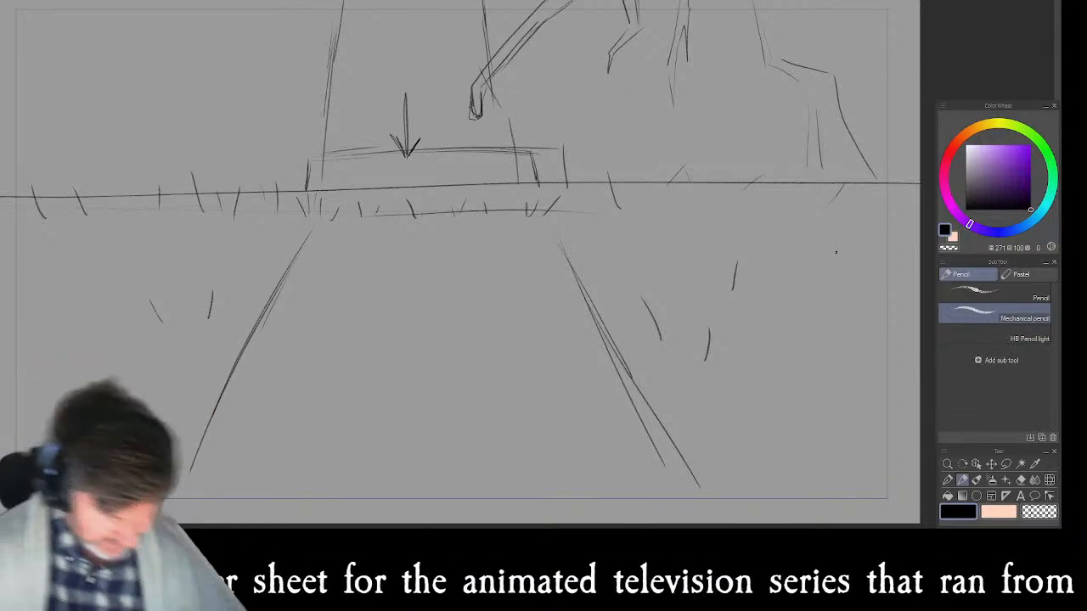
- Select the whole drawing with the Lasso, move it slightly upward with a transform, and deselect it
key("ctrl+minus")
key("ctrl+minus")
key("ctrl+minus")
key("ctrl+plus")
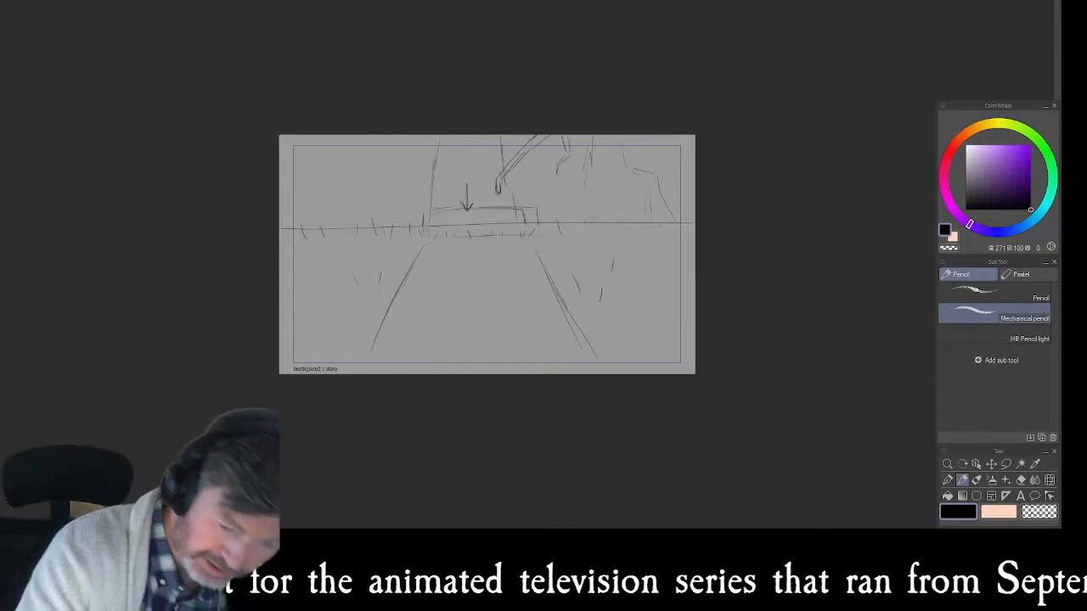
key("m")
mouse_move(751, 196)
left_mouse_down()
mouse_move(516, 29)
mouse_move(362, 432)
mouse_move(725, 99)
mouse_move(751, 194)
left_mouse_up()
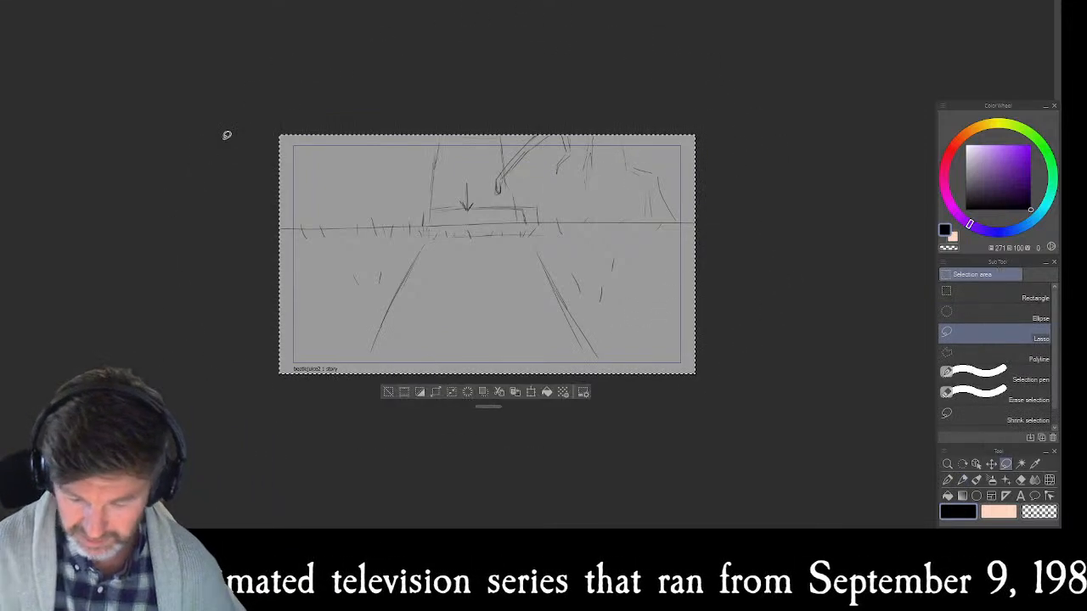
left_click(531, 392)
left_click_drag(585, 340, 583, 315)
key("Return")
key("ctrl+d")
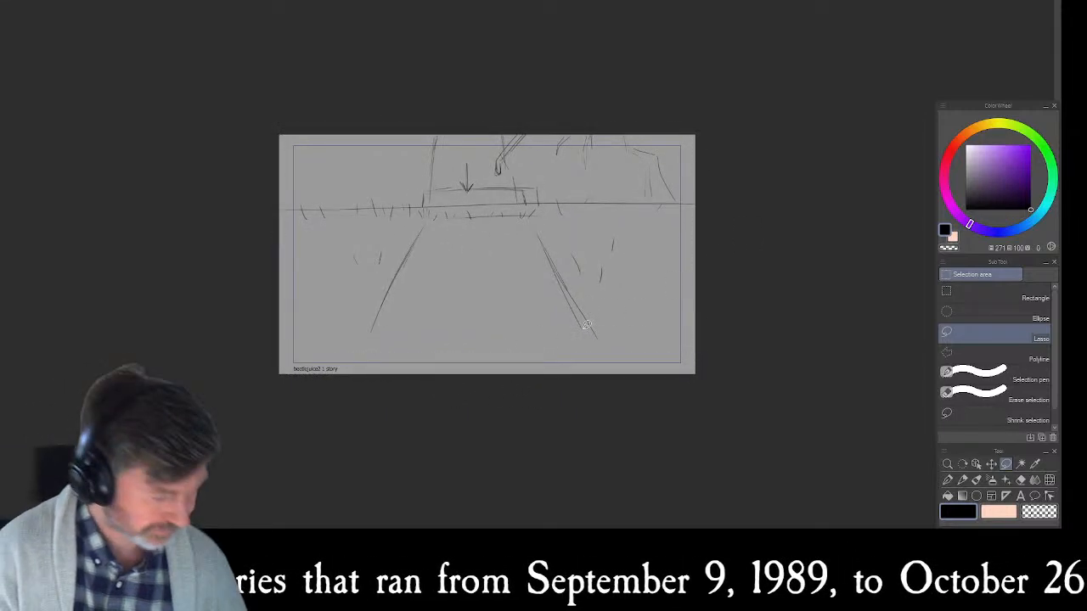
- Extend both path edges down to the bottom of the canvas with the Mechanical pencil
key("p")
key("p")
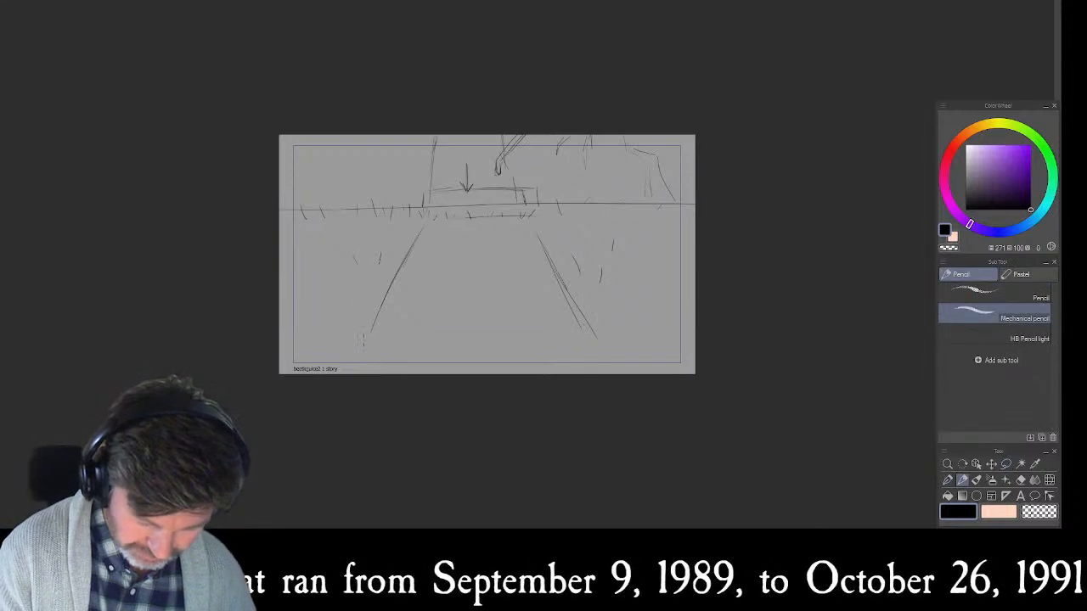
left_click_drag(382, 318, 357, 370)
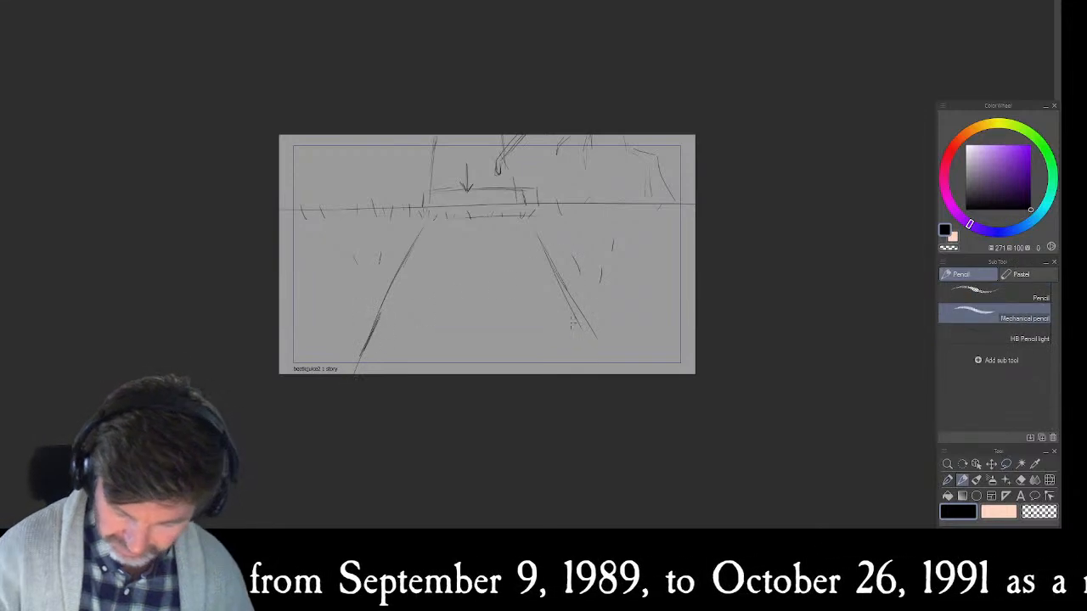
left_click_drag(567, 302, 624, 427)
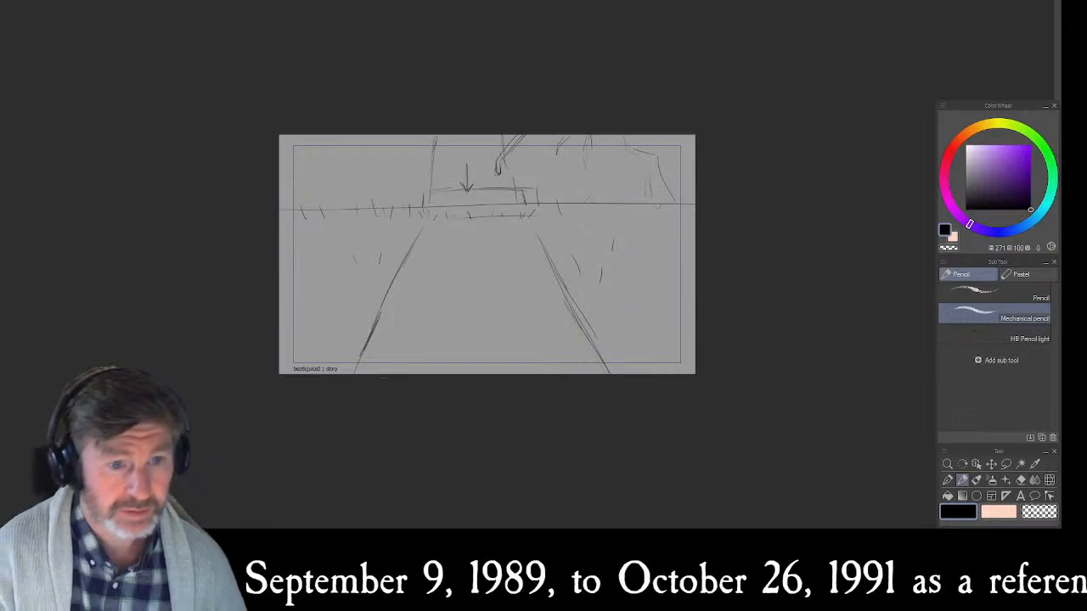
- Sketch a row of overlapping jagged, triangular shapes across the bottom of the canvas, covering the lower ends of the path
mouse_move(401, 374)
left_mouse_down()
mouse_move(342, 348)
mouse_move(360, 372)
mouse_move(437, 372)
left_mouse_up()
left_click_drag(419, 333, 435, 372)
left_click_drag(449, 352, 516, 359)
mouse_move(453, 372)
left_mouse_down()
mouse_move(528, 343)
mouse_move(570, 371)
mouse_move(598, 320)
left_mouse_up()
mouse_move(597, 318)
left_mouse_down()
mouse_move(572, 345)
mouse_move(620, 363)
mouse_move(632, 343)
left_mouse_up()
left_click_drag(484, 327, 508, 355)
left_click_drag(482, 327, 444, 358)
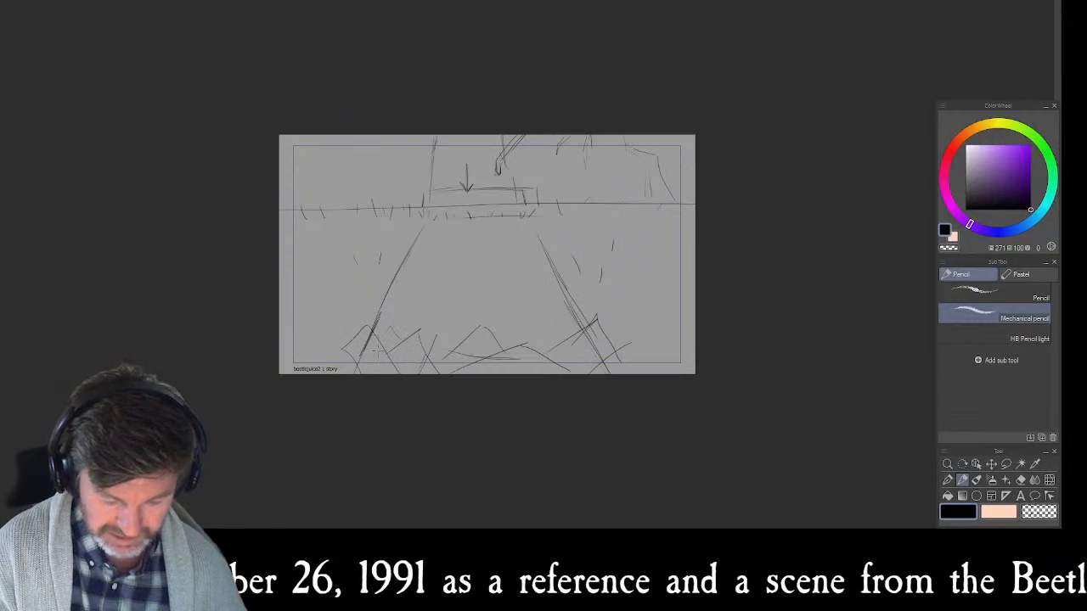
left_click_drag(331, 355, 321, 359)
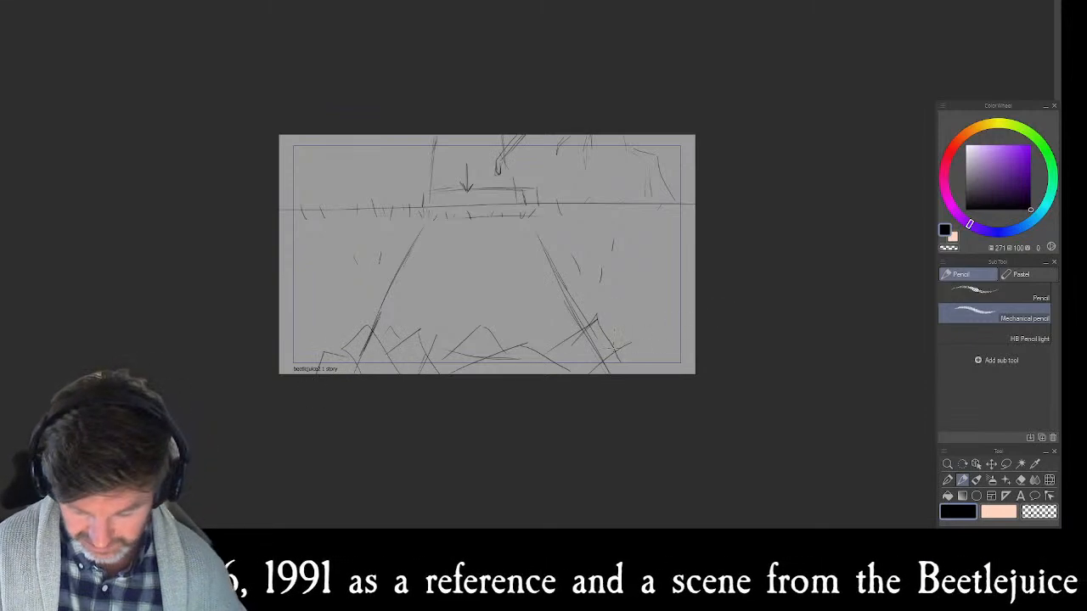
left_click_drag(618, 357, 645, 374)
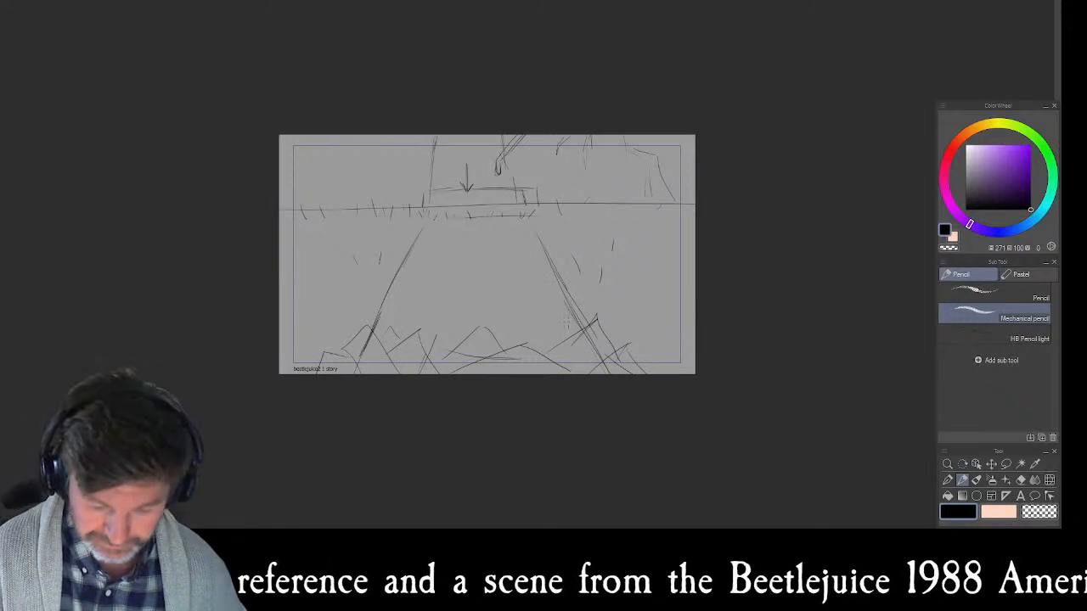
left_click_drag(563, 329, 544, 323)
left_click_drag(534, 327, 501, 340)
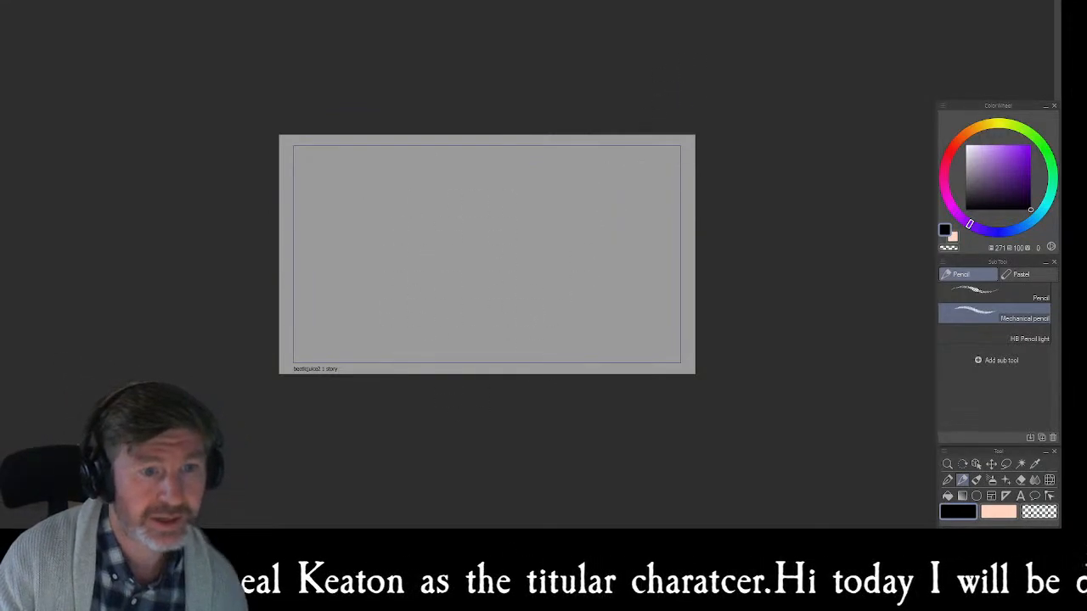
left_click_drag(426, 278, 434, 348)
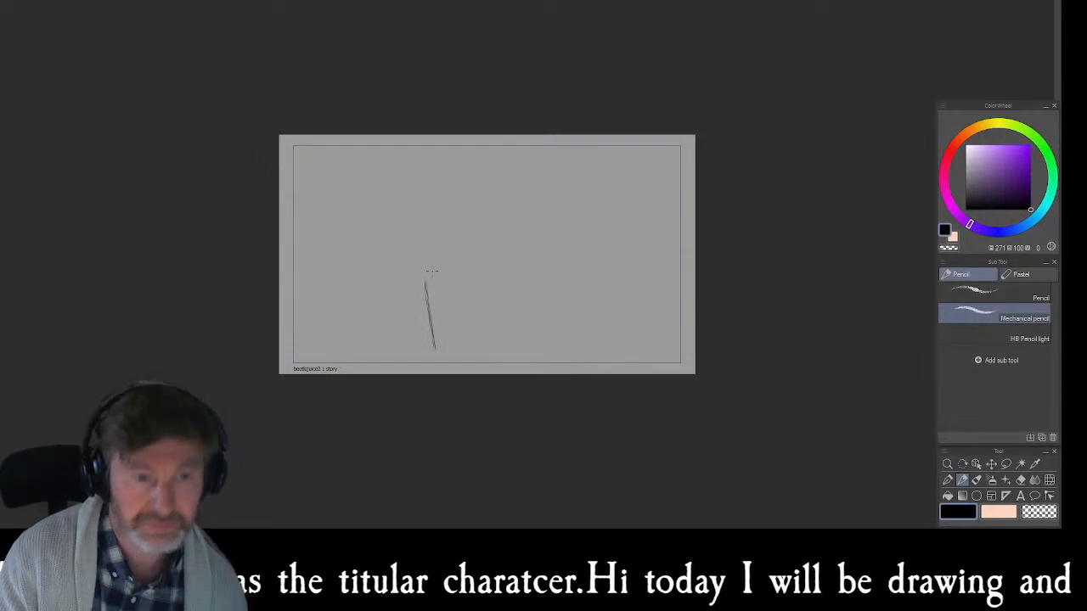
left_click_drag(431, 274, 504, 267)
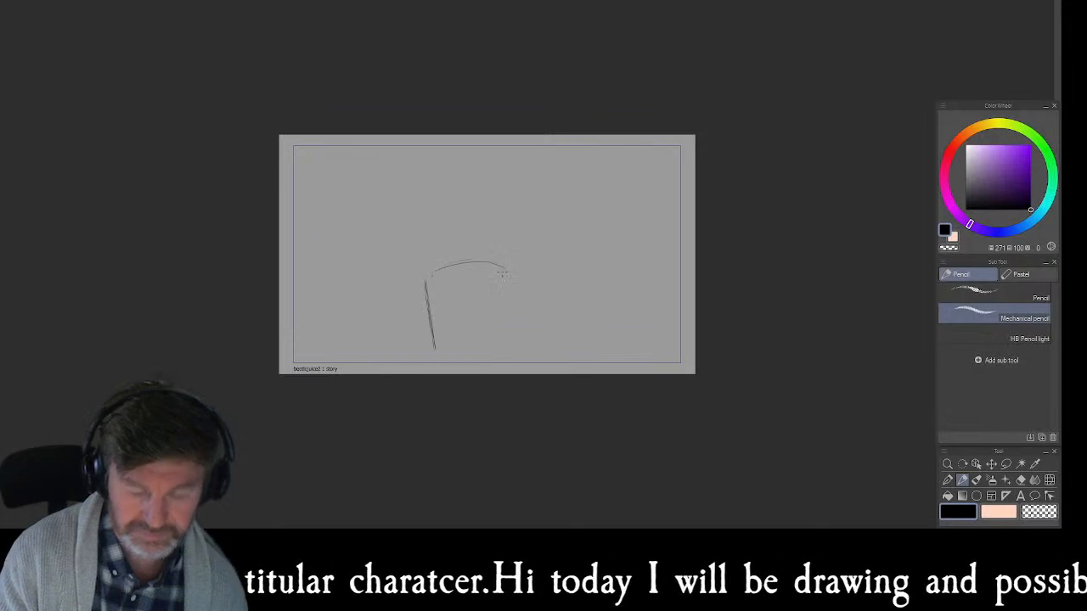
left_click_drag(447, 344, 509, 340)
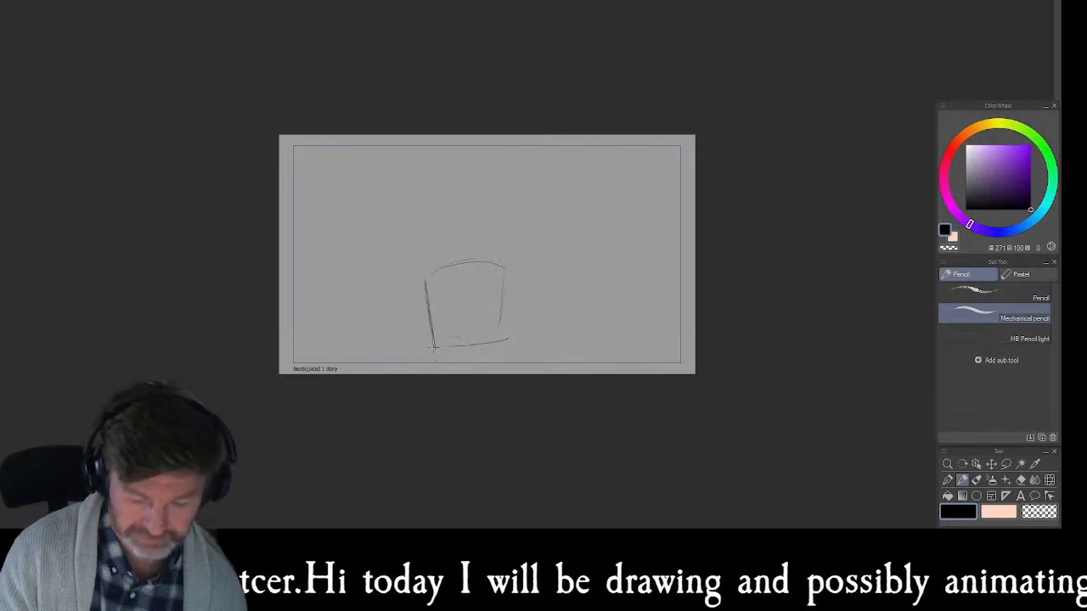
key("m")
mouse_move(561, 272)
left_mouse_down()
mouse_move(402, 290)
mouse_move(573, 291)
left_mouse_up()
key("Delete")
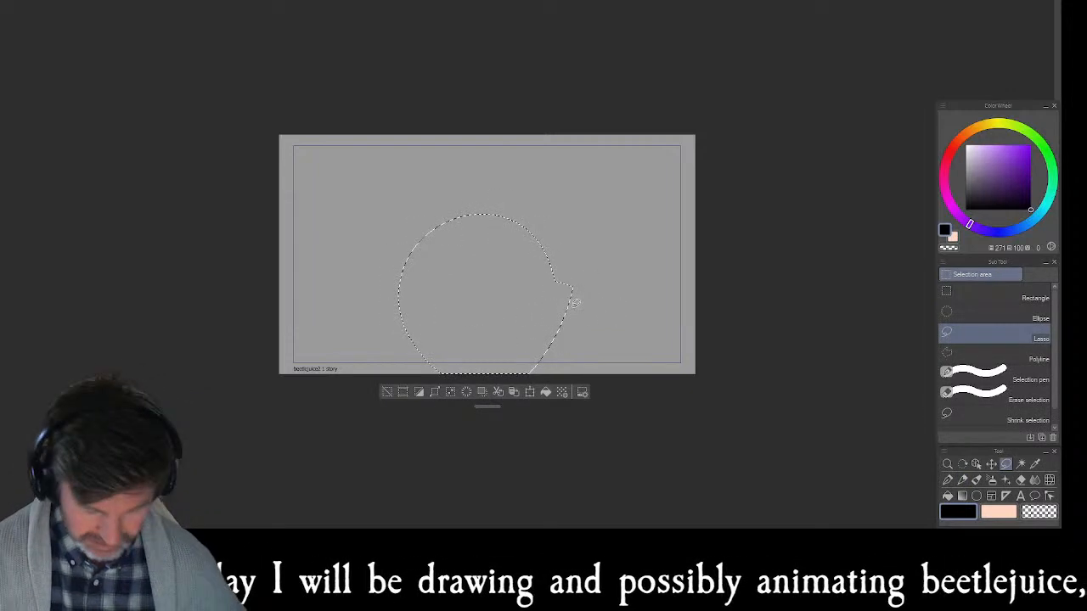
key("ctrl+d")
key("p")
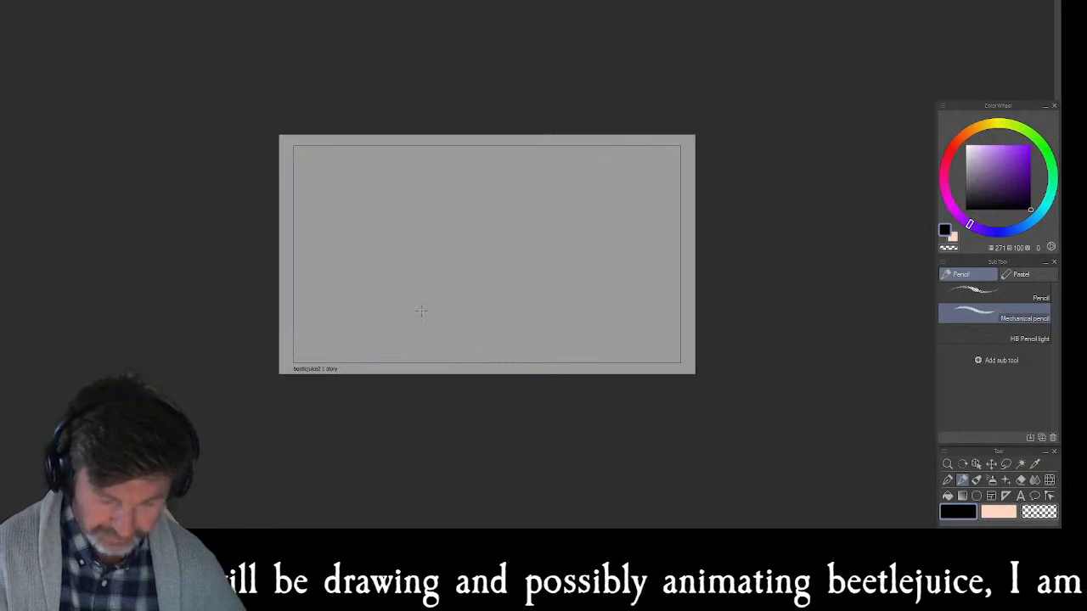
- Sketch a flat-topped base with two upright edges and slanted outer lines at the canvas's bottom centre, plus a wider slab above it
left_click_drag(504, 344, 566, 375)
left_click_drag(423, 385, 431, 387)
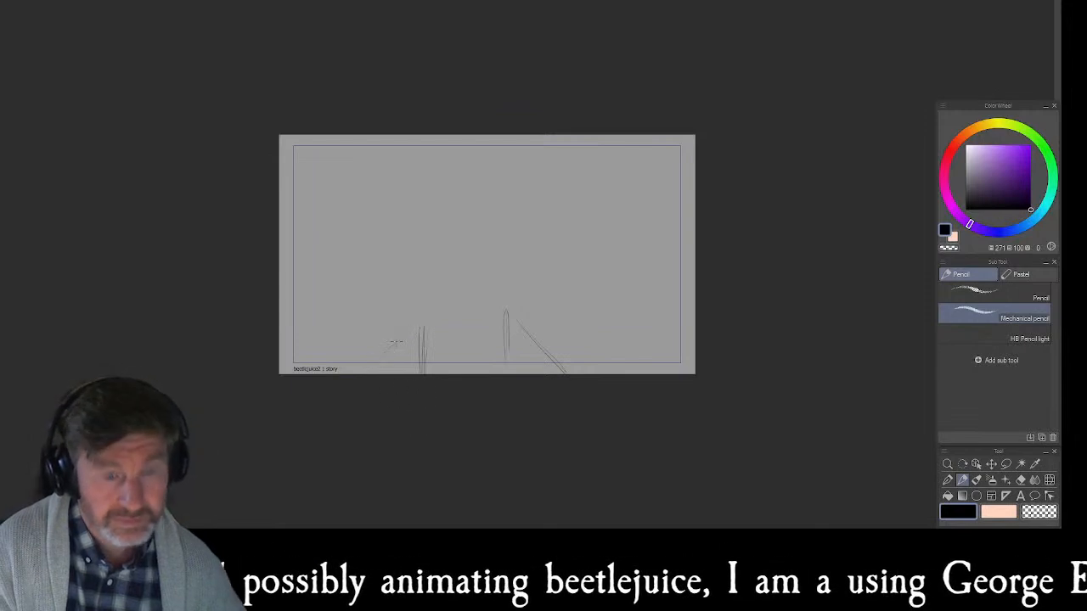
left_click_drag(385, 350, 409, 338)
mouse_move(498, 314)
left_mouse_down()
mouse_move(423, 316)
mouse_move(425, 372)
mouse_move(422, 315)
left_mouse_up()
mouse_move(513, 319)
left_mouse_down()
mouse_move(566, 373)
mouse_move(511, 373)
left_mouse_up()
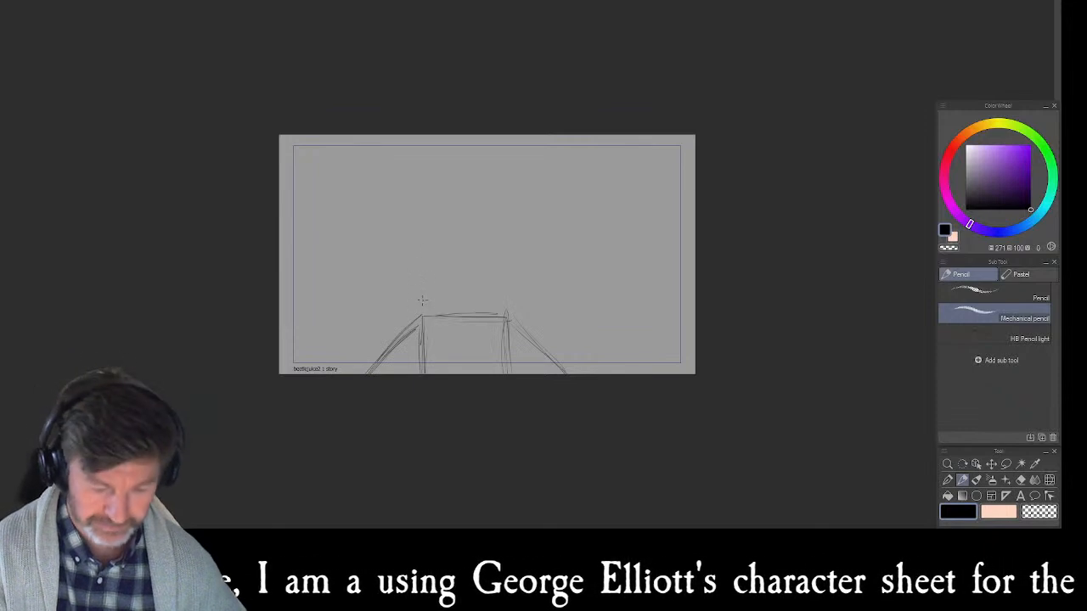
mouse_move(448, 284)
left_mouse_down()
mouse_move(504, 287)
mouse_move(510, 304)
left_mouse_up()
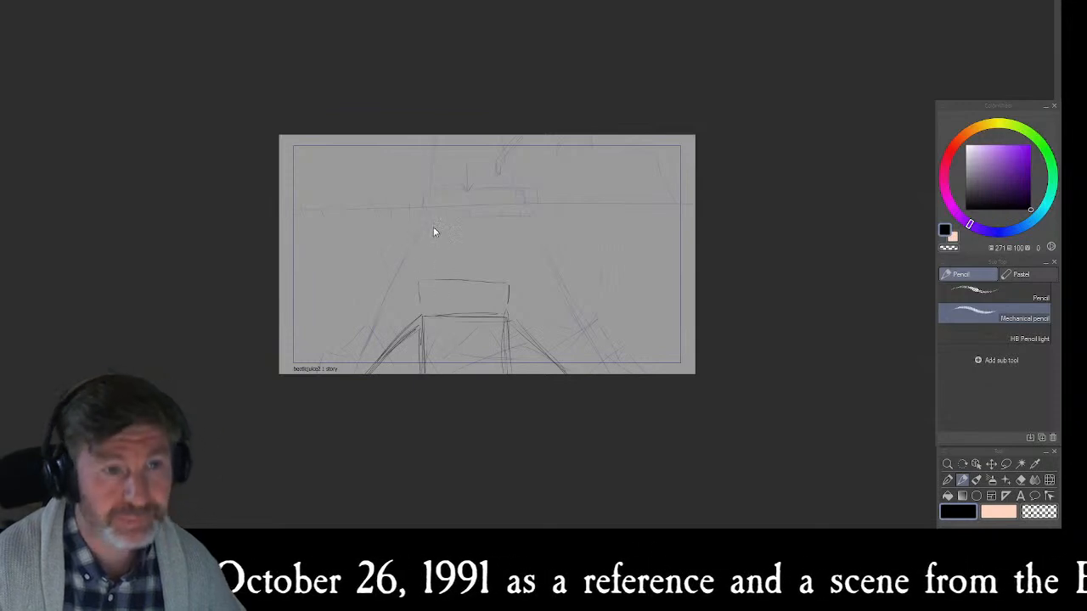
- Sketch a tall, slightly tapered monument with a peaked, uneven top on the slab, and add a line along the slab's lower edge
mouse_move(432, 243)
left_mouse_down()
mouse_move(428, 200)
mouse_move(431, 269)
mouse_move(431, 194)
mouse_move(436, 205)
mouse_move(482, 174)
mouse_move(439, 200)
mouse_move(495, 271)
left_mouse_up()
left_click_drag(502, 195, 493, 281)
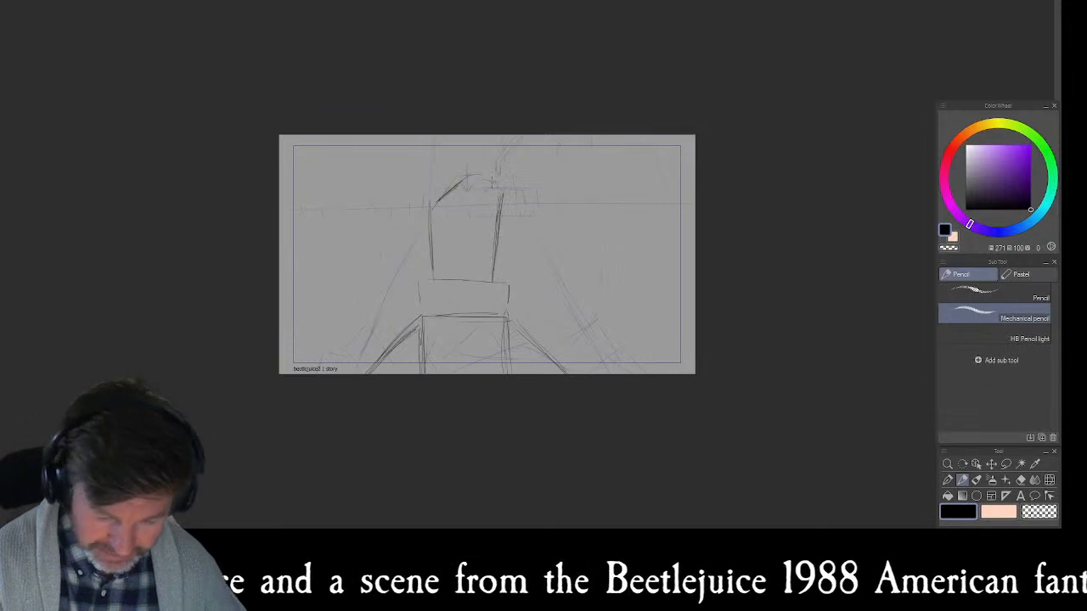
left_click_drag(483, 178, 498, 187)
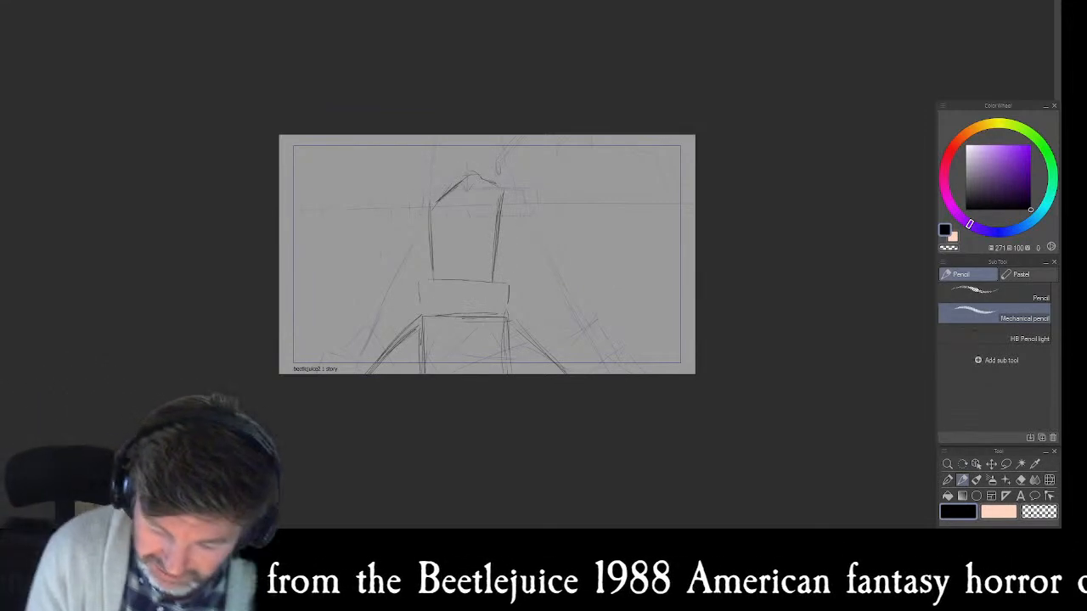
left_click_drag(503, 303, 441, 304)
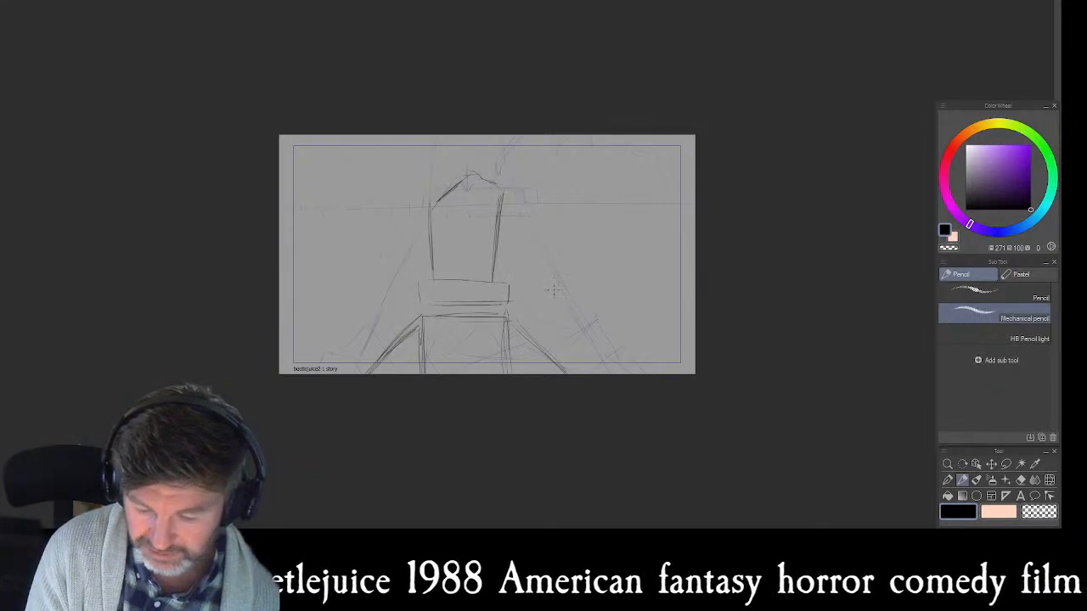
- Draw the horizon from both sides of the slab to the canvas edges and scatter short grass marks along and below it
left_click_drag(520, 291, 652, 287)
left_click_drag(572, 288, 696, 285)
left_click_drag(423, 292, 282, 297)
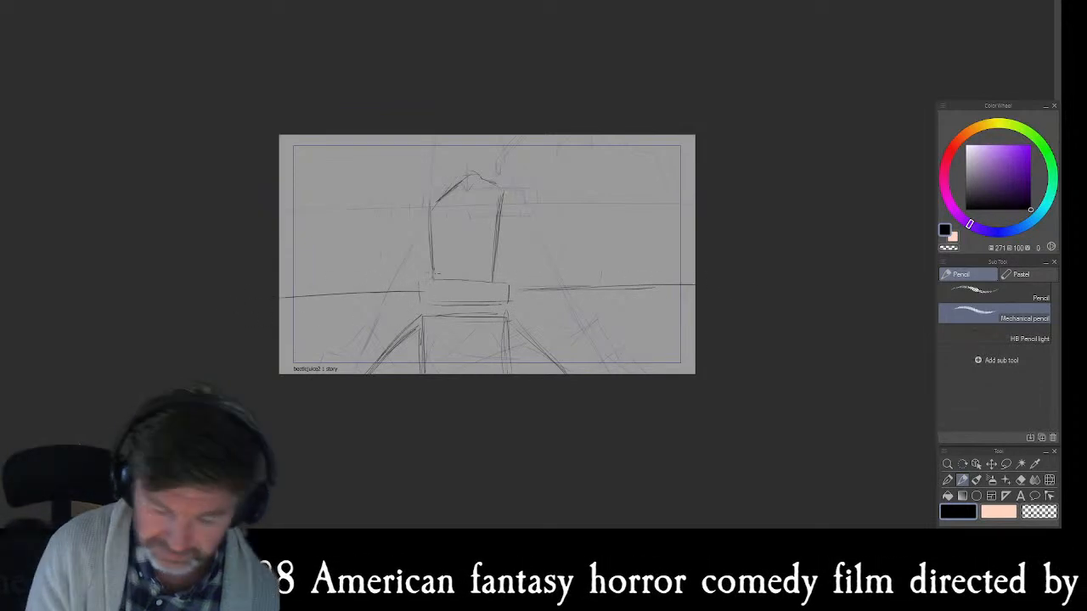
mouse_move(372, 280)
left_mouse_down()
mouse_move(382, 295)
mouse_move(349, 302)
left_mouse_up()
left_click_drag(342, 288, 344, 301)
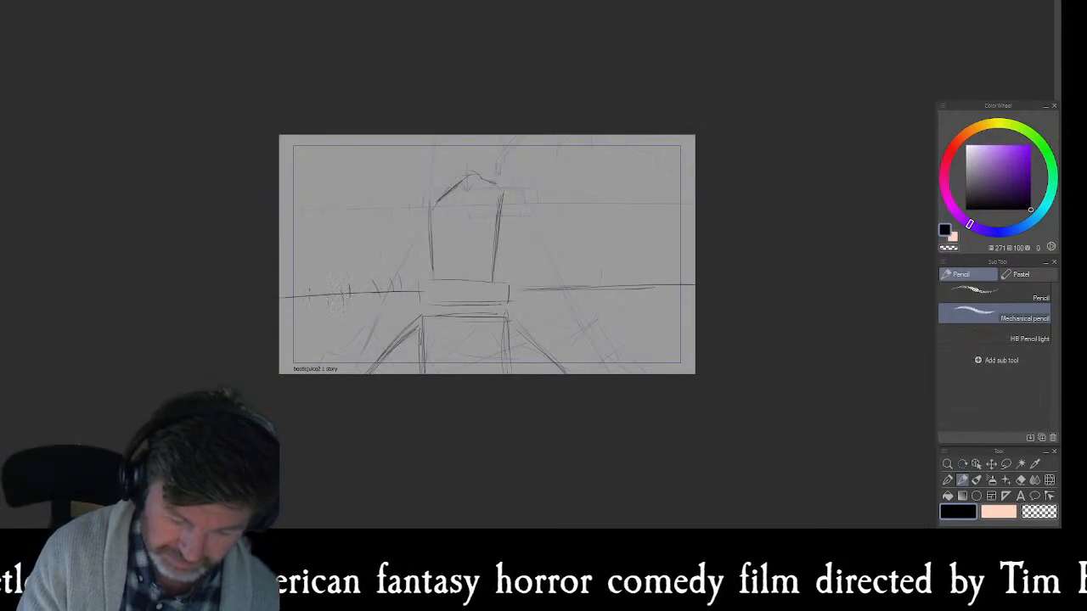
left_click_drag(404, 316, 403, 325)
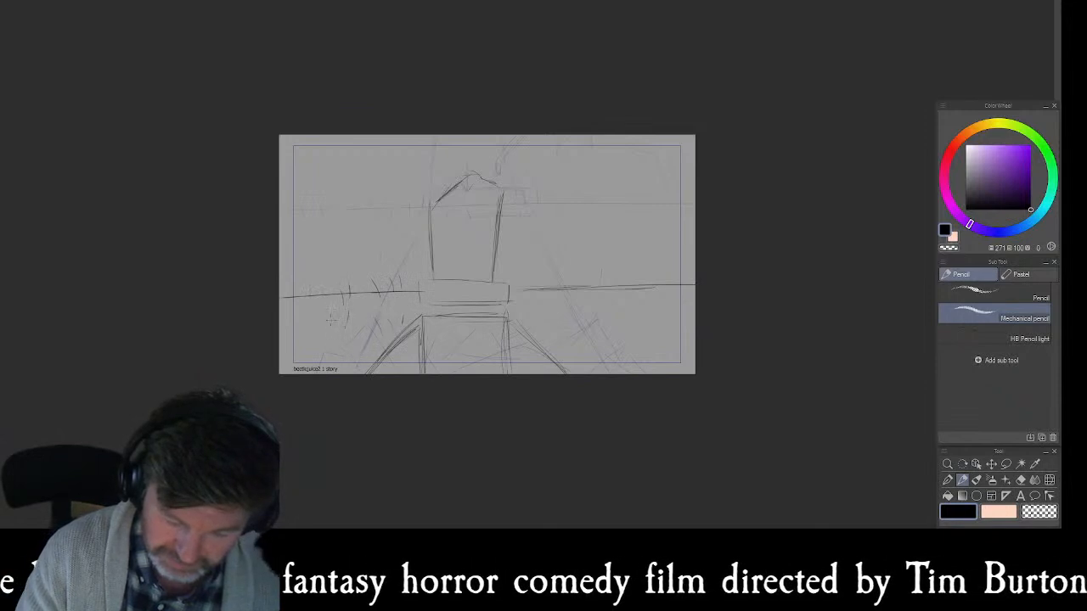
left_click_drag(518, 280, 520, 290)
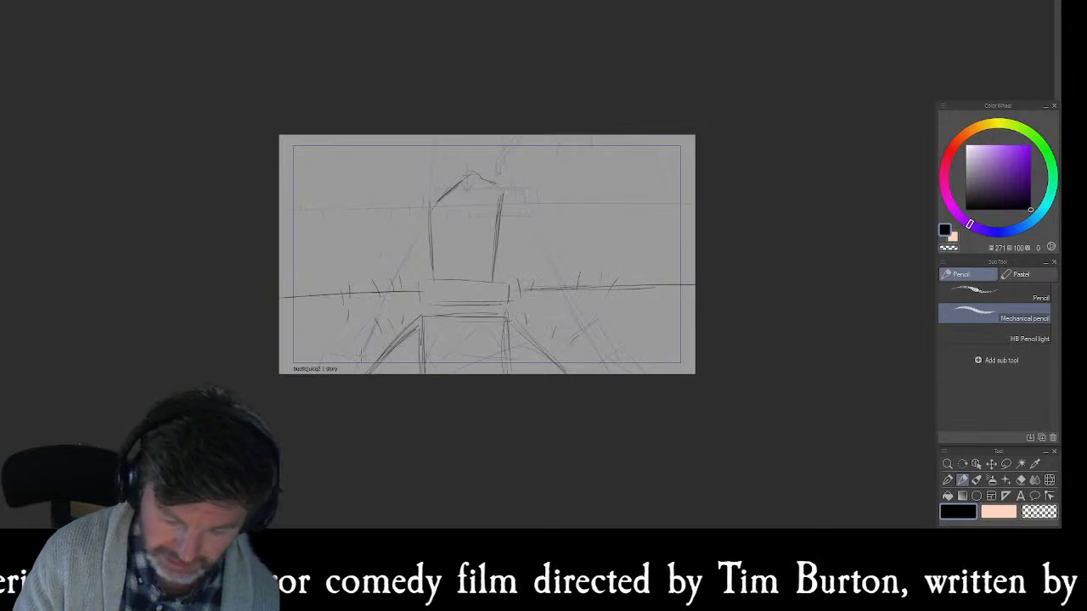
- Compare with the neighbouring frame, and sketch a small round-headed figure leaning on the monument's upper left corner
key("Left")
key("Right")
key("Left")
key("Right")
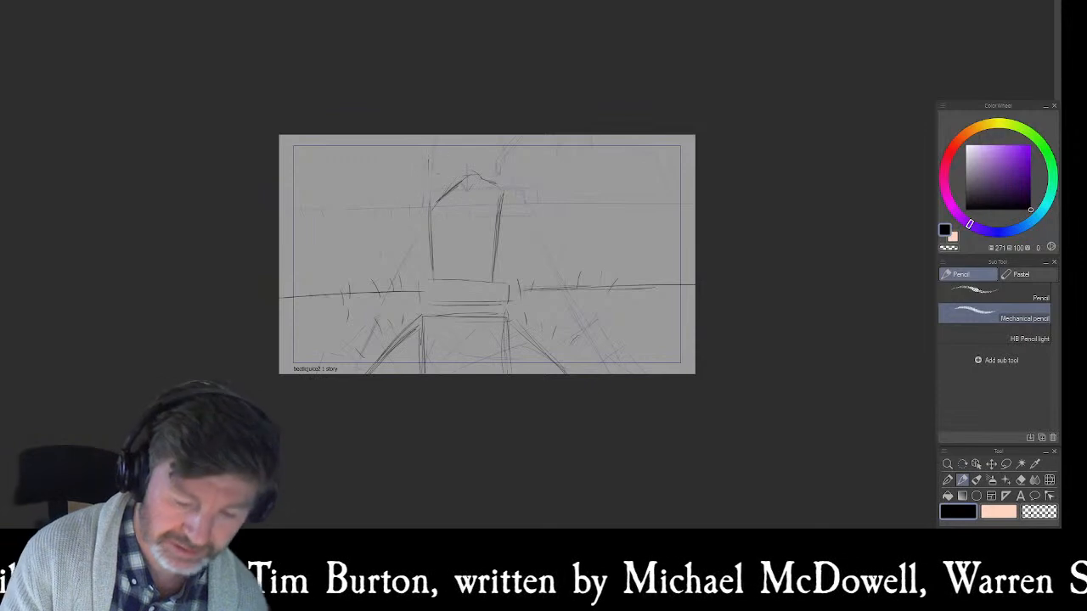
left_click_drag(436, 164, 442, 172)
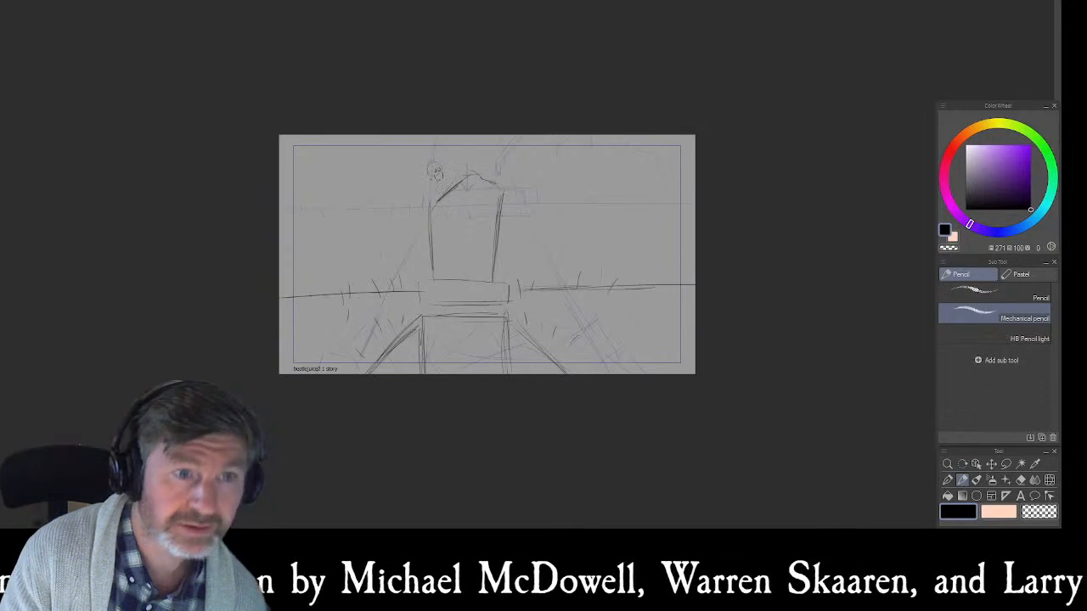
mouse_move(446, 198)
left_mouse_down()
mouse_move(456, 205)
mouse_move(455, 195)
left_mouse_up()
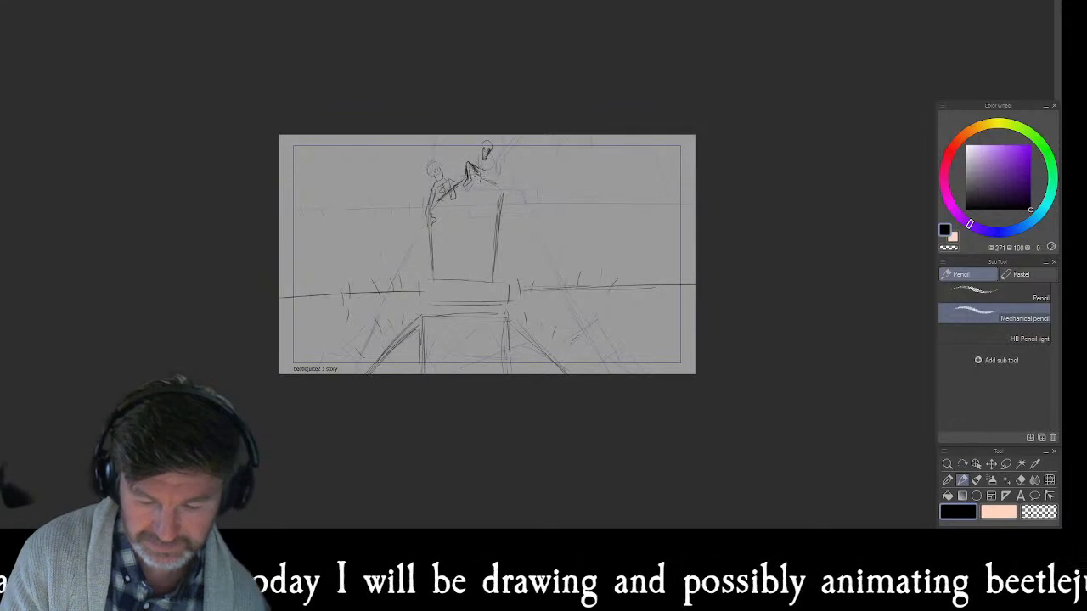
- Add the torso, arm and legs of the second figure perched on the monument's peak, and give it a spread wing on each side
mouse_move(483, 152)
left_mouse_down()
mouse_move(481, 163)
mouse_move(495, 163)
left_mouse_up()
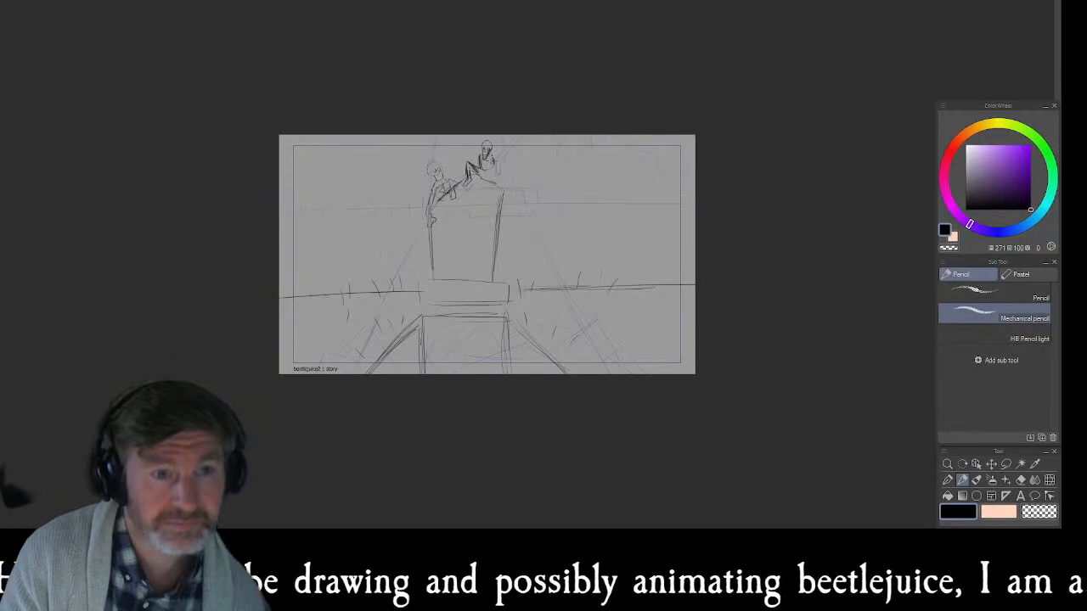
left_click_drag(493, 158, 495, 188)
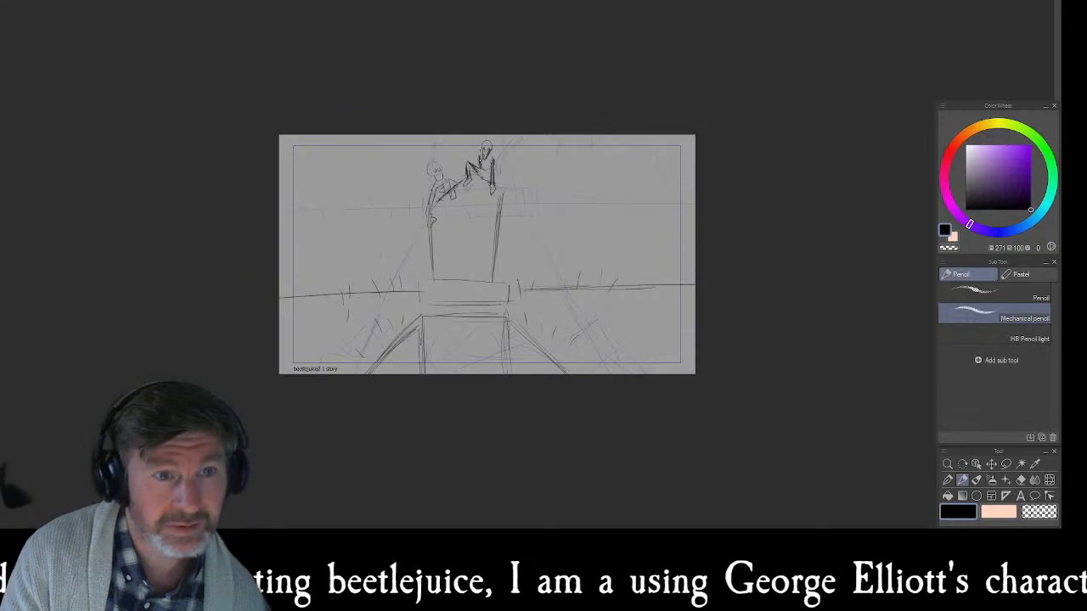
left_click_drag(463, 159, 471, 159)
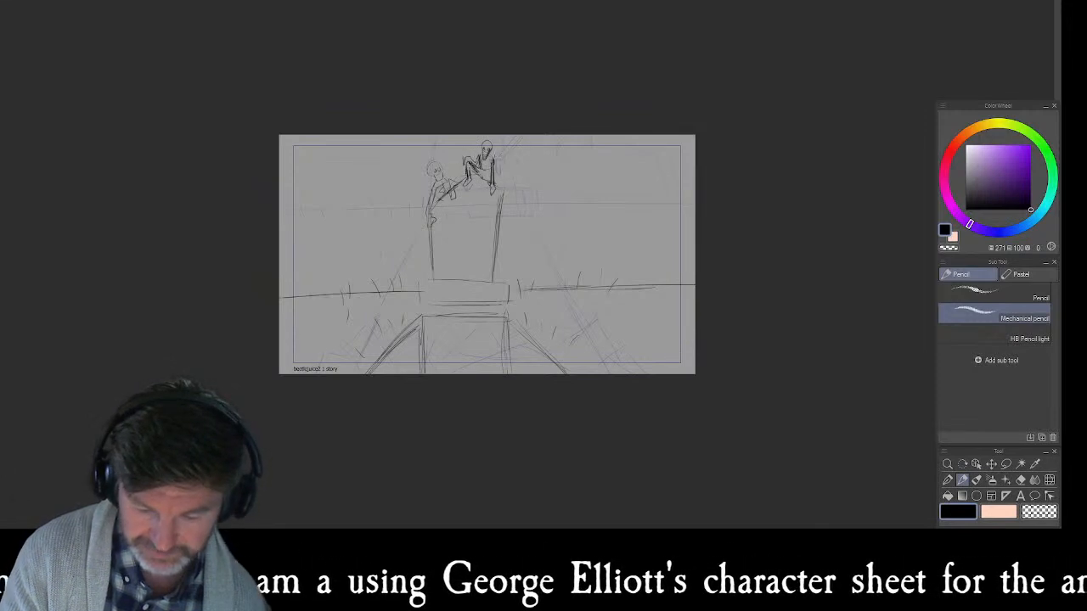
mouse_move(494, 159)
left_mouse_down()
mouse_move(517, 138)
mouse_move(539, 178)
left_mouse_up()
mouse_move(537, 180)
left_mouse_down()
mouse_move(524, 180)
mouse_move(507, 141)
mouse_move(526, 173)
mouse_move(479, 159)
mouse_move(464, 140)
left_mouse_up()
left_click_drag(464, 140, 476, 161)
left_click_drag(468, 149, 483, 161)
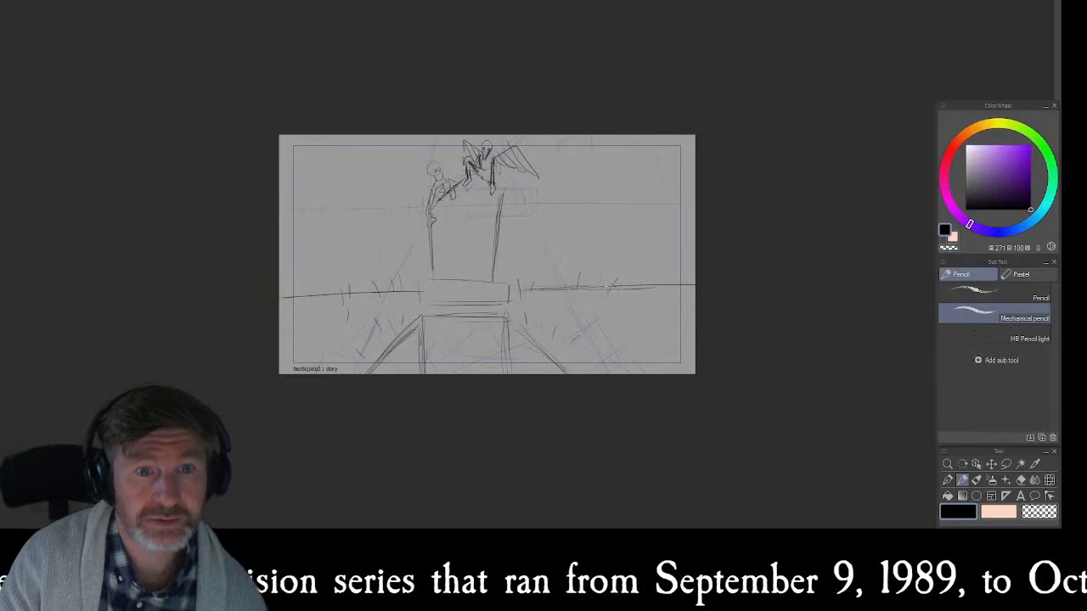
- Sketch long lines rising from the horizon right of the monument, and a jagged, bent limb beside it reaching the canvas top
left_click_drag(582, 221, 583, 248)
left_click_drag(577, 214, 573, 266)
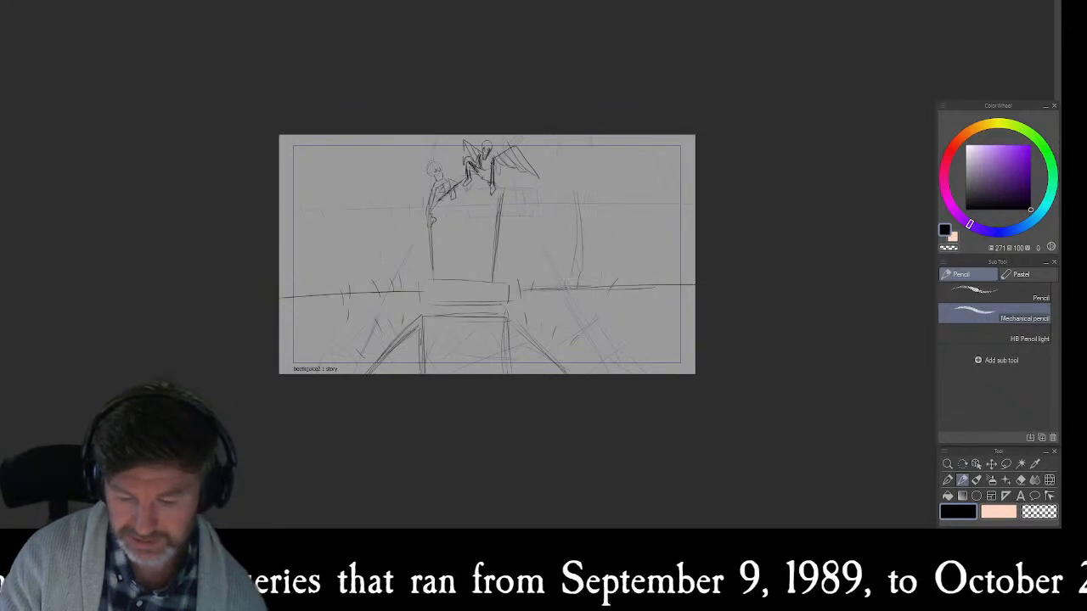
left_click_drag(599, 180, 632, 293)
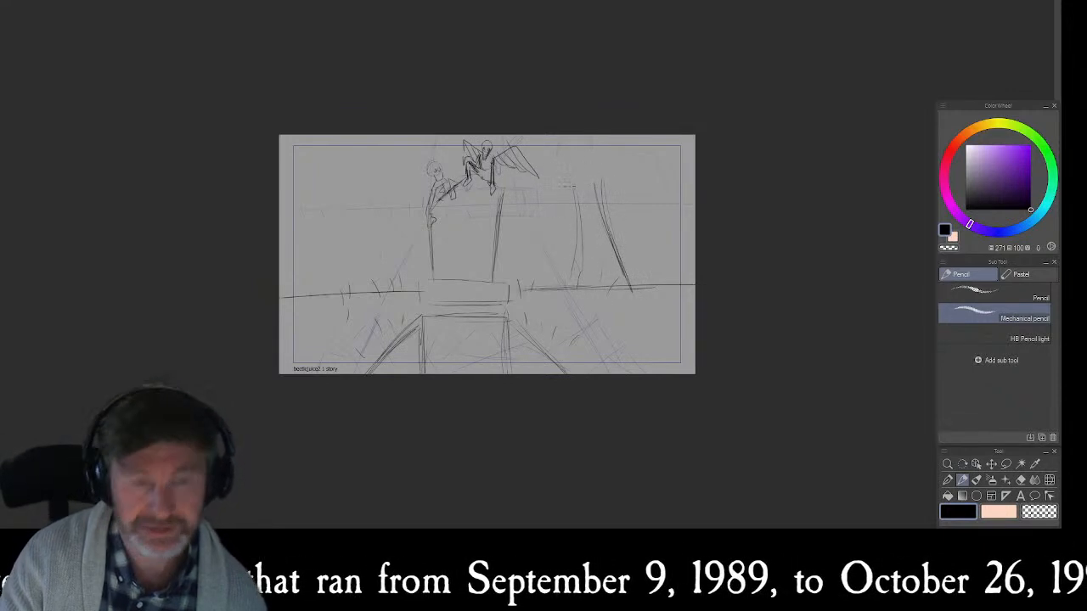
mouse_move(554, 155)
left_mouse_down()
mouse_move(540, 142)
mouse_move(554, 138)
mouse_move(535, 204)
mouse_move(534, 272)
left_mouse_up()
left_click_drag(540, 213, 537, 249)
left_click_drag(534, 178, 530, 204)
mouse_move(525, 165)
left_mouse_down()
mouse_move(535, 214)
mouse_move(543, 136)
left_mouse_up()
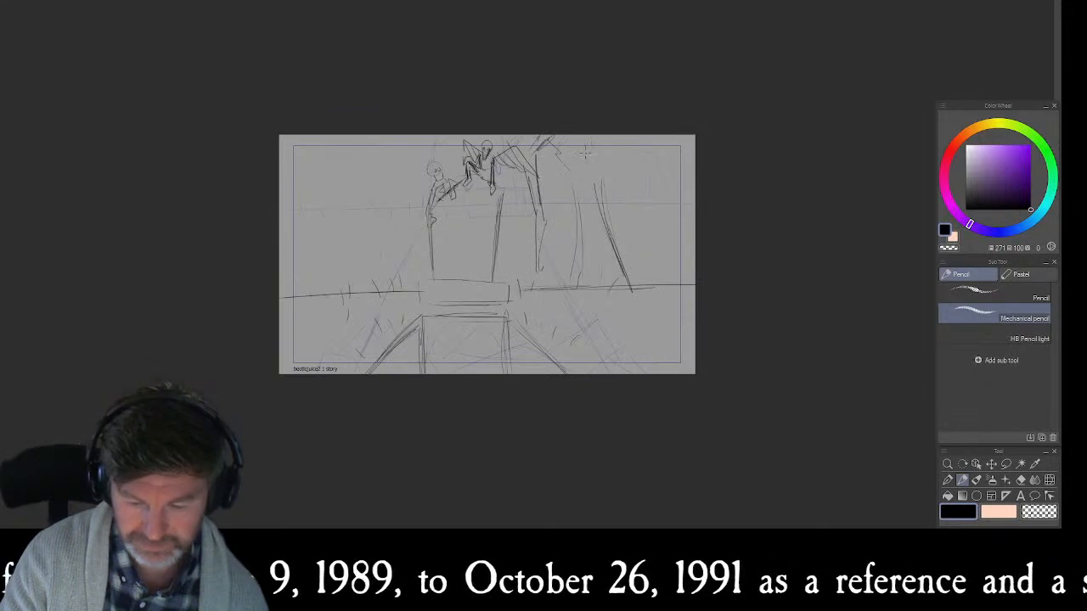
- Sketch a long curved edge with doubled strokes sweeping from the canvas top down toward the horizon, right of the jagged limb
mouse_move(561, 159)
left_mouse_down()
mouse_move(577, 284)
mouse_move(608, 277)
left_mouse_up()
left_click_drag(577, 237, 610, 281)
left_click_drag(571, 192, 581, 235)
left_click_drag(566, 170, 576, 229)
mouse_move(570, 185)
left_mouse_down()
mouse_move(574, 209)
mouse_move(567, 170)
mouse_move(589, 136)
left_mouse_up()
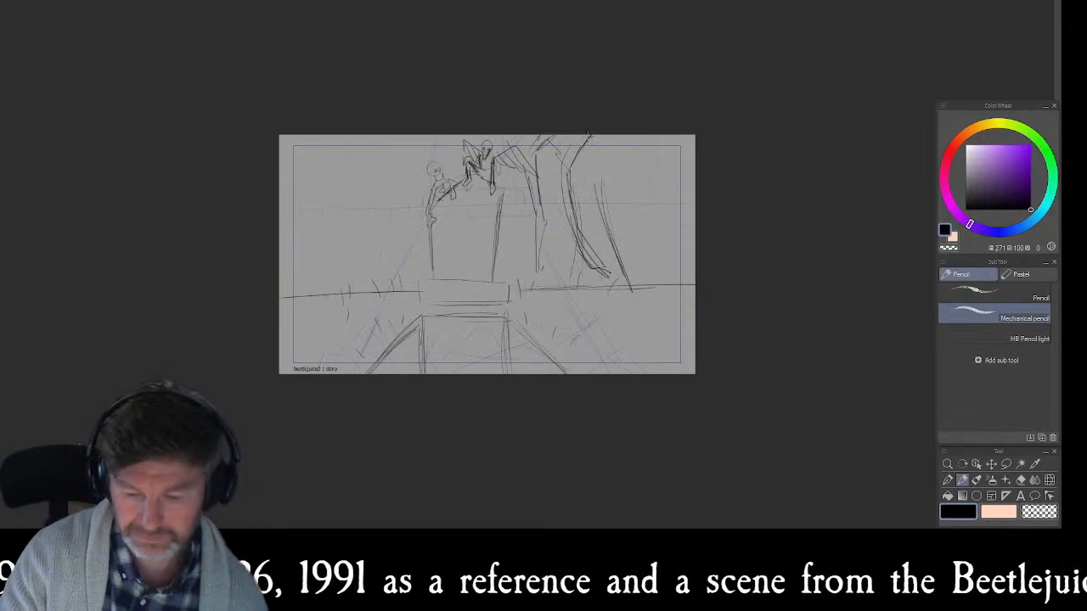
- Sketch an angular arched outline with a bent right side at the far right, and fill the curved band beside it with hatching
left_click_drag(598, 173, 611, 148)
left_click_drag(627, 173, 639, 180)
mouse_move(610, 145)
left_mouse_down()
mouse_move(654, 173)
mouse_move(668, 200)
mouse_move(633, 245)
mouse_move(647, 277)
mouse_move(639, 246)
mouse_move(668, 215)
mouse_move(671, 159)
left_mouse_up()
mouse_move(671, 162)
left_mouse_down()
mouse_move(634, 142)
mouse_move(658, 152)
left_mouse_up()
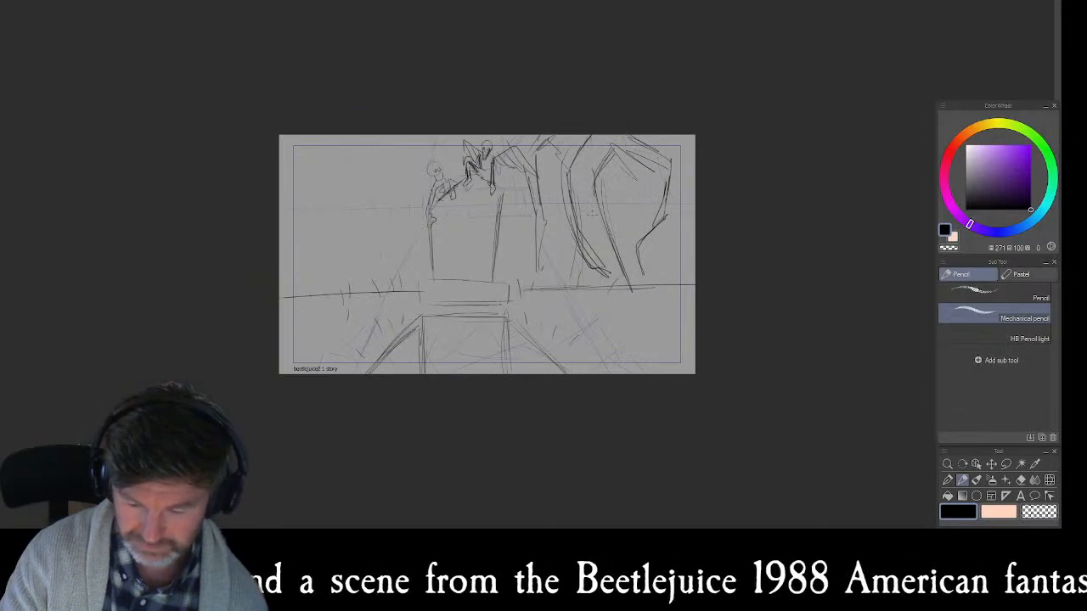
mouse_move(601, 290)
left_mouse_down()
mouse_move(622, 267)
mouse_move(578, 214)
mouse_move(586, 147)
mouse_move(574, 130)
mouse_move(529, 159)
mouse_move(540, 210)
left_mouse_up()
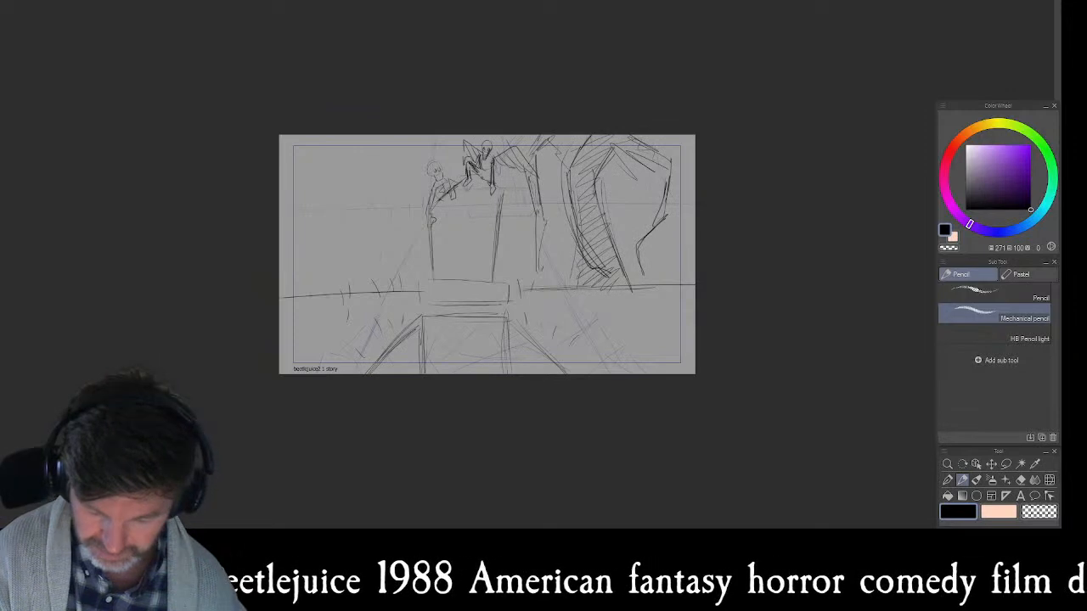
left_click_drag(567, 134, 574, 159)
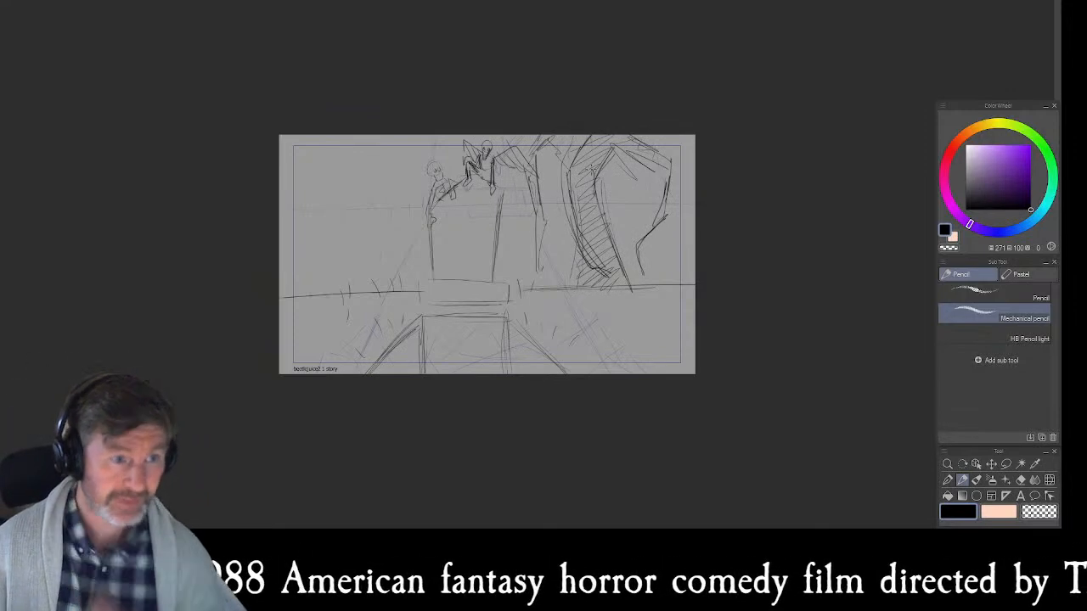
- Draw two tall vertical lines from the canvas top to the horizon at the far left, and return to the previous frame
left_click_drag(335, 135, 345, 292)
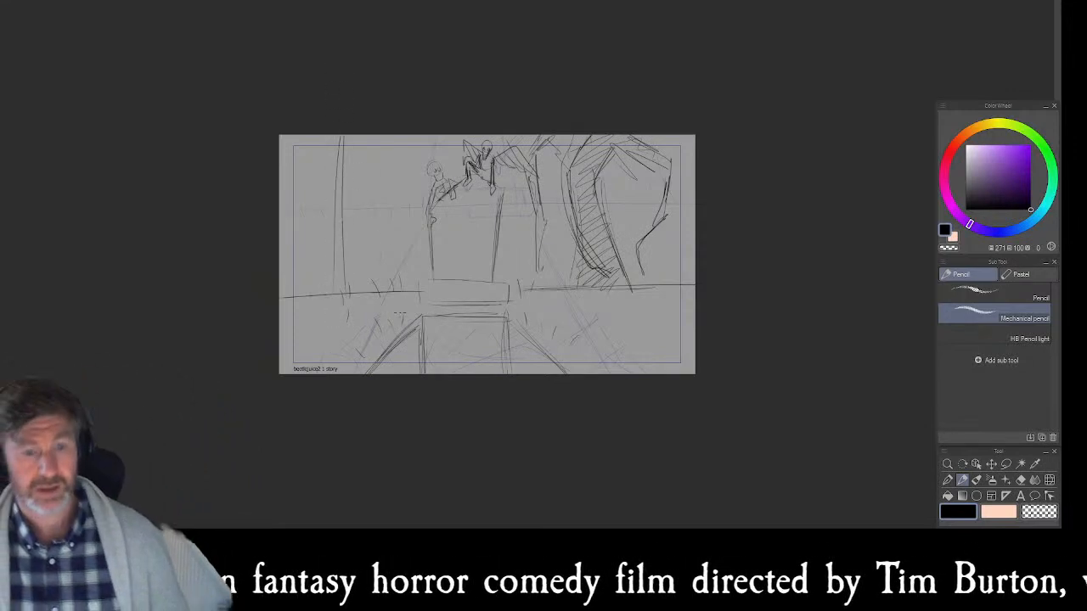
key("comma")
key("period")
key("comma")
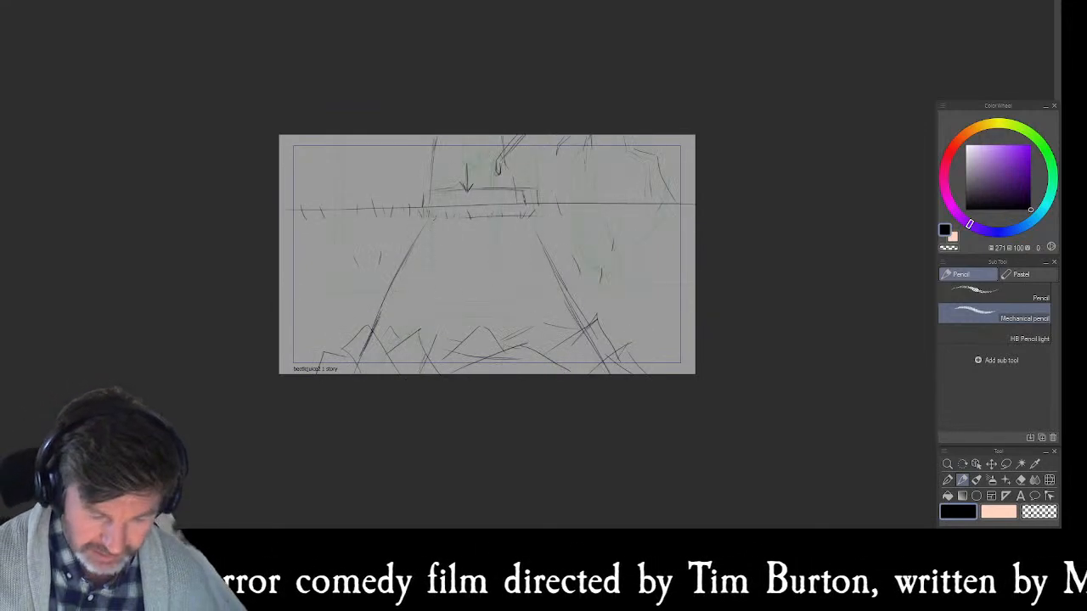
- Sketch the path's bent inner edges, running from both corners of the monument base inward and down toward the canvas bottom
left_click_drag(428, 217, 429, 350)
left_click_drag(436, 287, 425, 360)
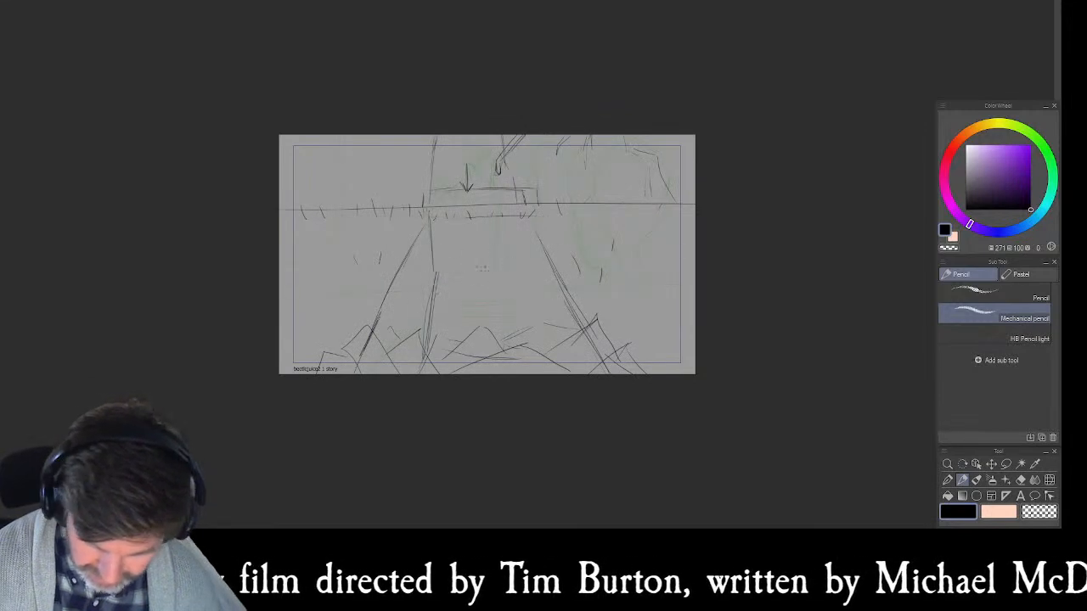
left_click_drag(520, 273, 540, 336)
mouse_move(519, 273)
left_mouse_down()
mouse_move(539, 334)
mouse_move(535, 212)
left_mouse_up()
left_click_drag(419, 214, 437, 279)
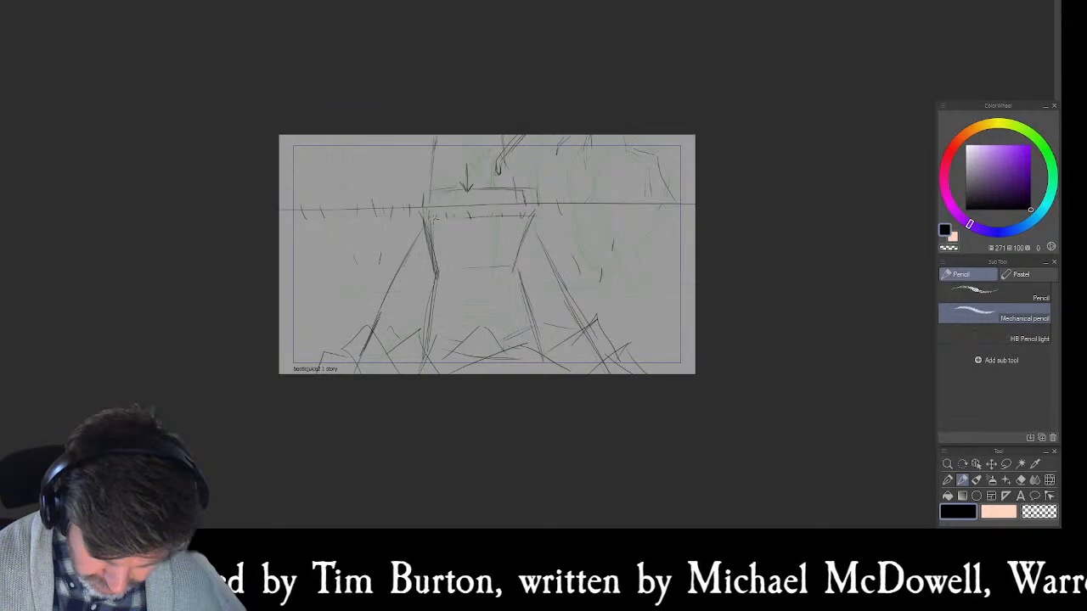
- On the in-between frame, draw a horizon line across the canvas and outline a low monument base block rising from it
key("Right")
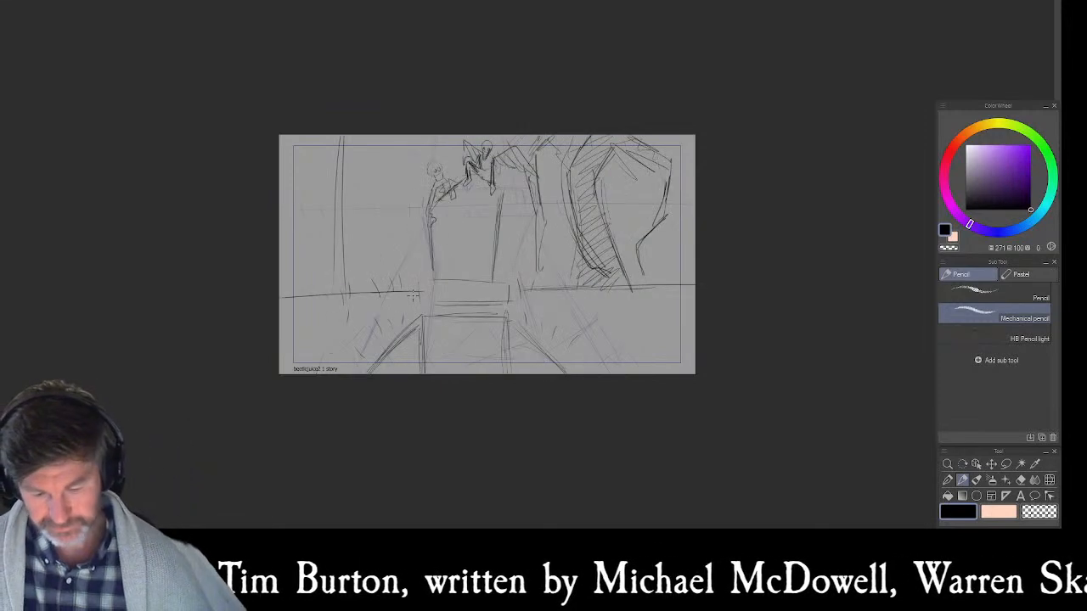
key("Left")
key("Right")
key("Left")
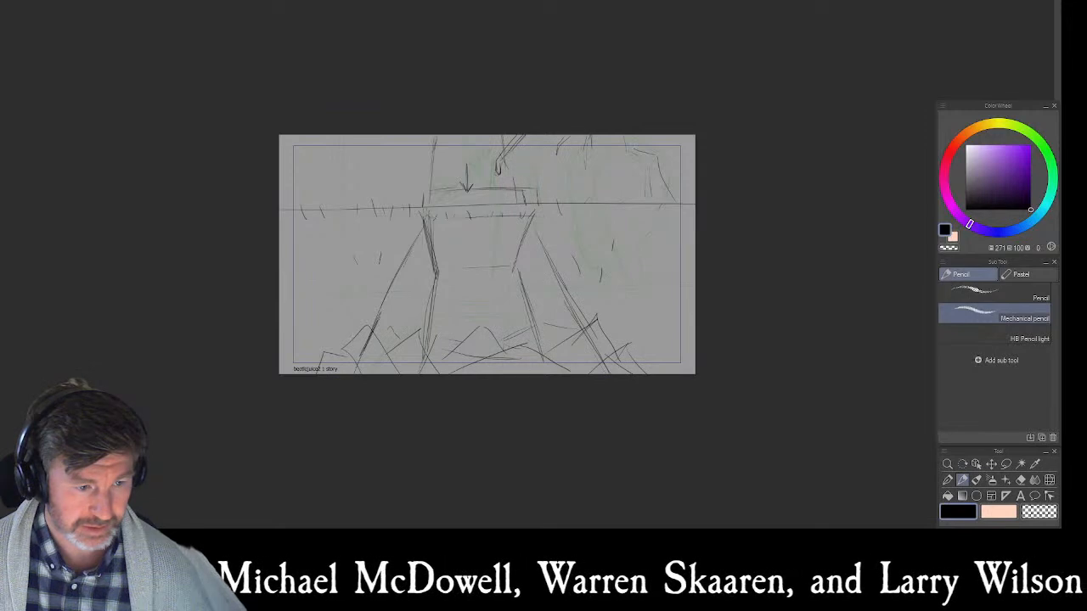
key("Right")
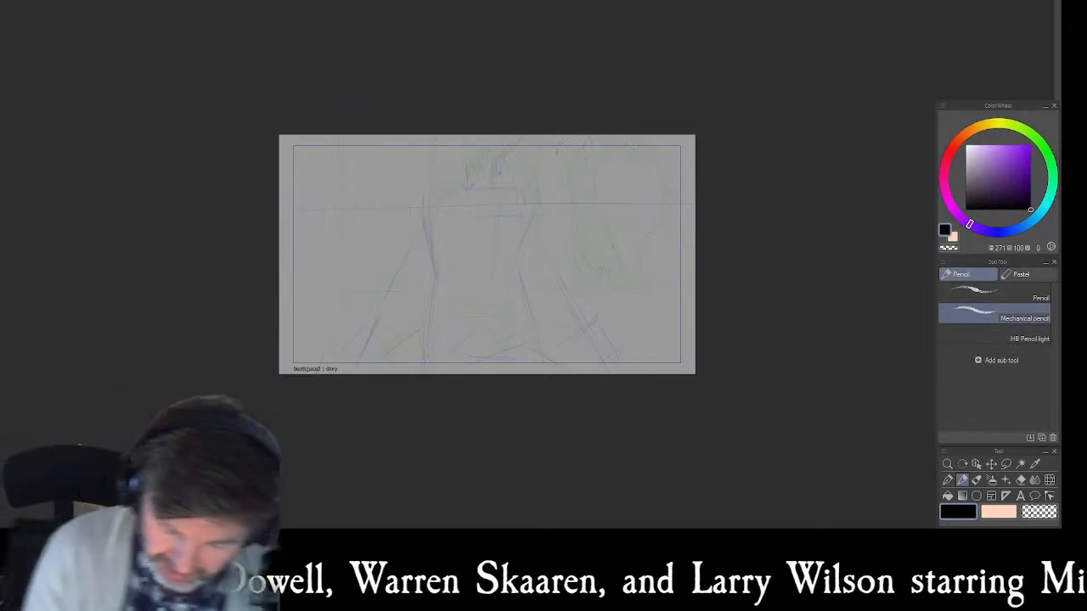
left_click_drag(297, 259, 695, 260)
left_click_drag(441, 253, 694, 247)
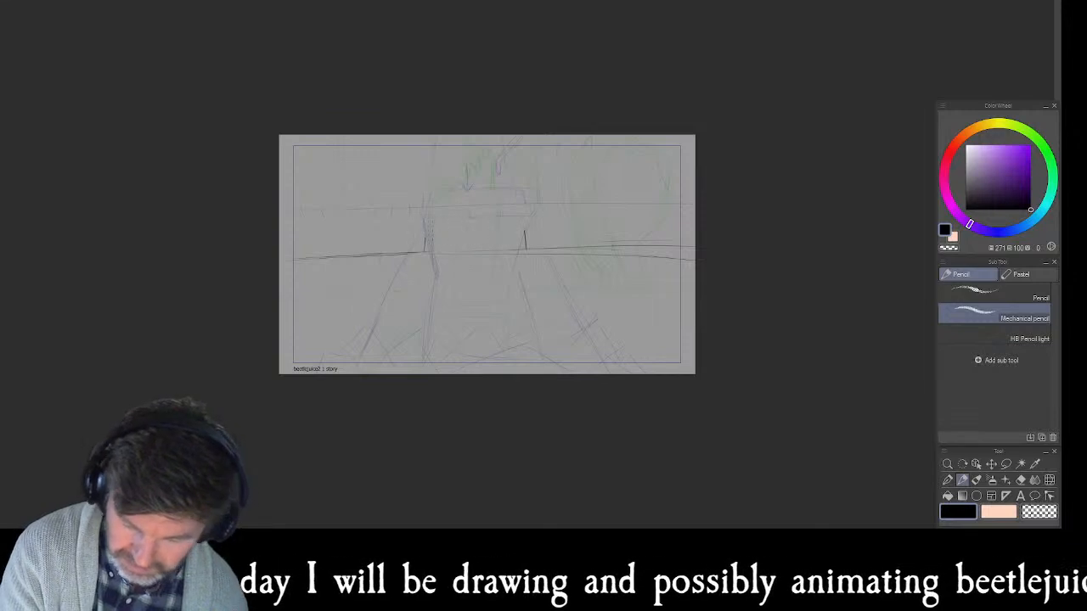
left_click_drag(437, 233, 525, 232)
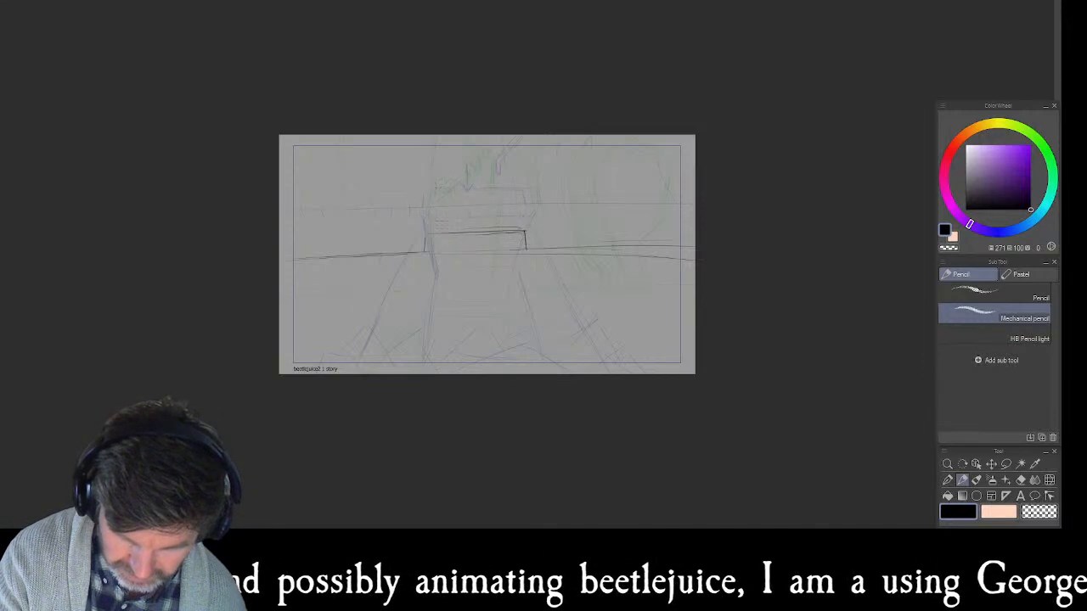
- Draw the monument's two near-vertical sides from its base up to the canvas top, checking them against the following frame
mouse_move(436, 178)
left_mouse_down()
mouse_move(436, 228)
mouse_move(436, 163)
left_mouse_up()
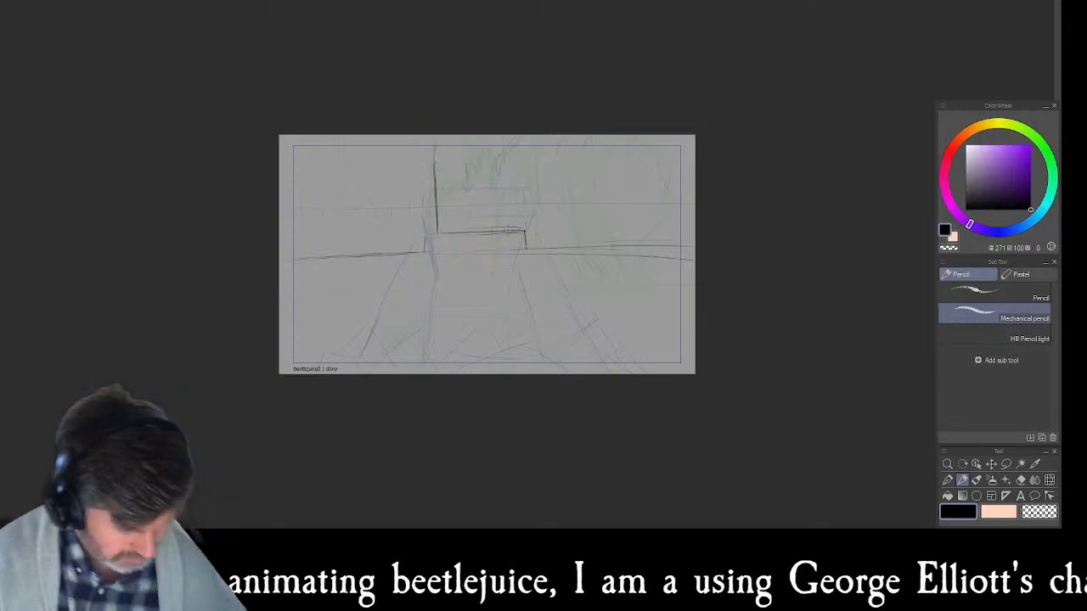
key("Right")
key("Left")
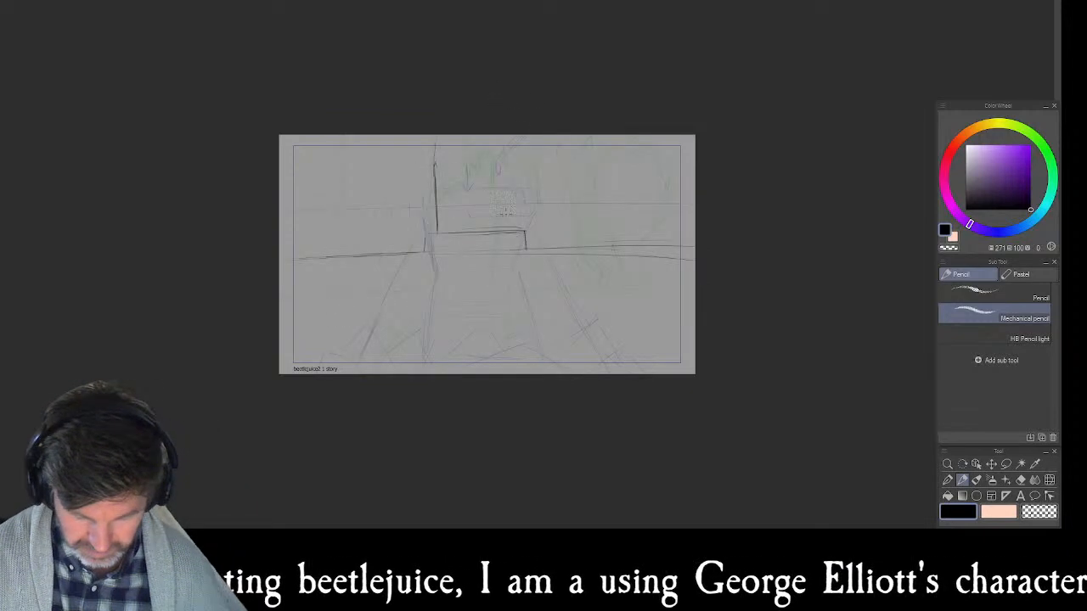
left_click_drag(508, 225, 514, 160)
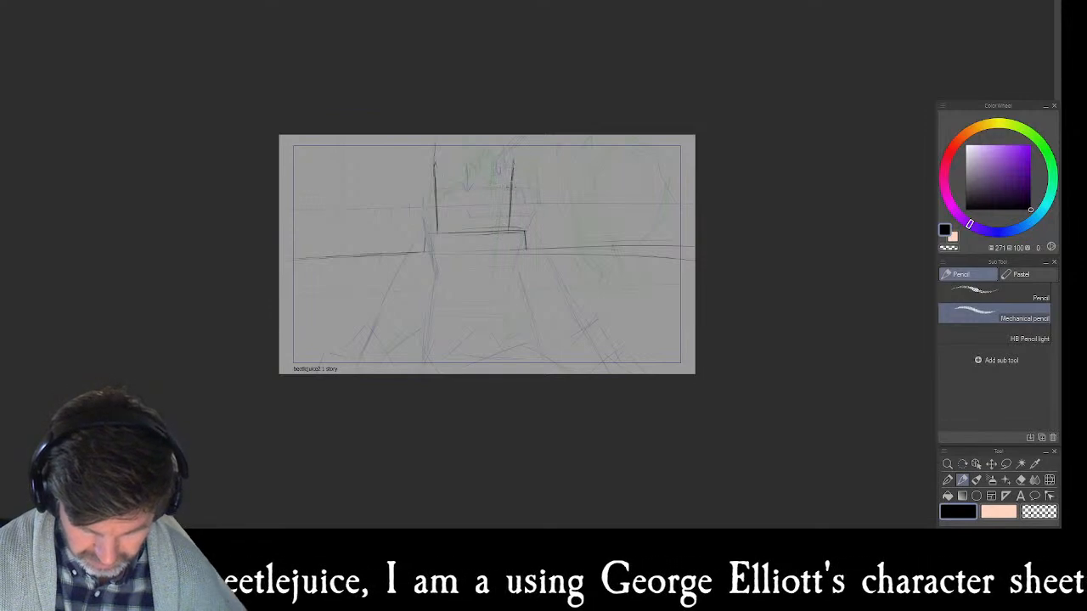
key("Right")
key("Left")
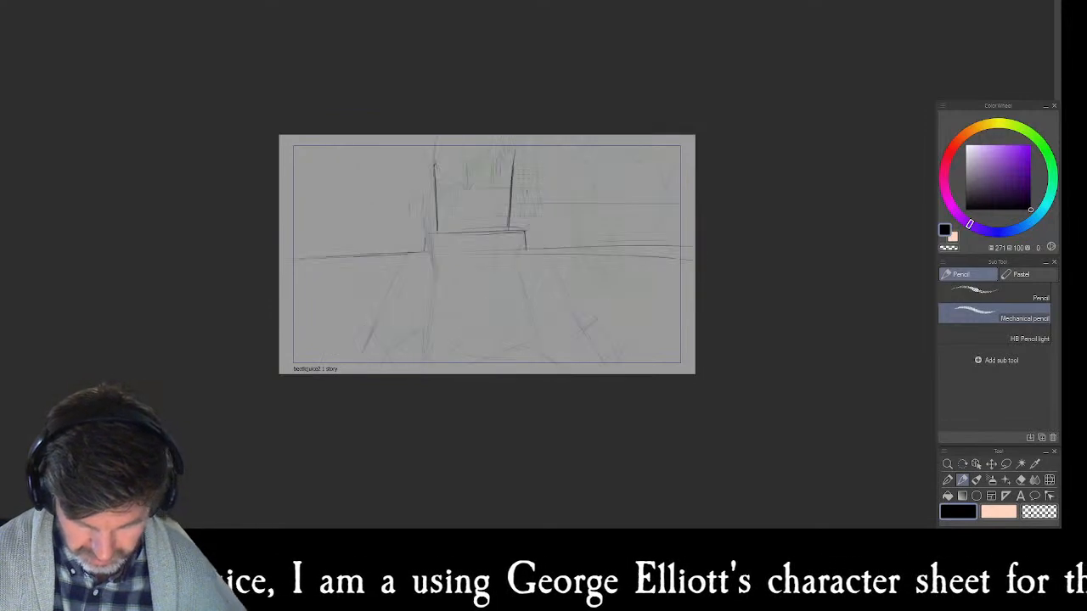
key("Right")
key("Left")
left_click_drag(514, 154, 515, 137)
key("Right")
key("Left")
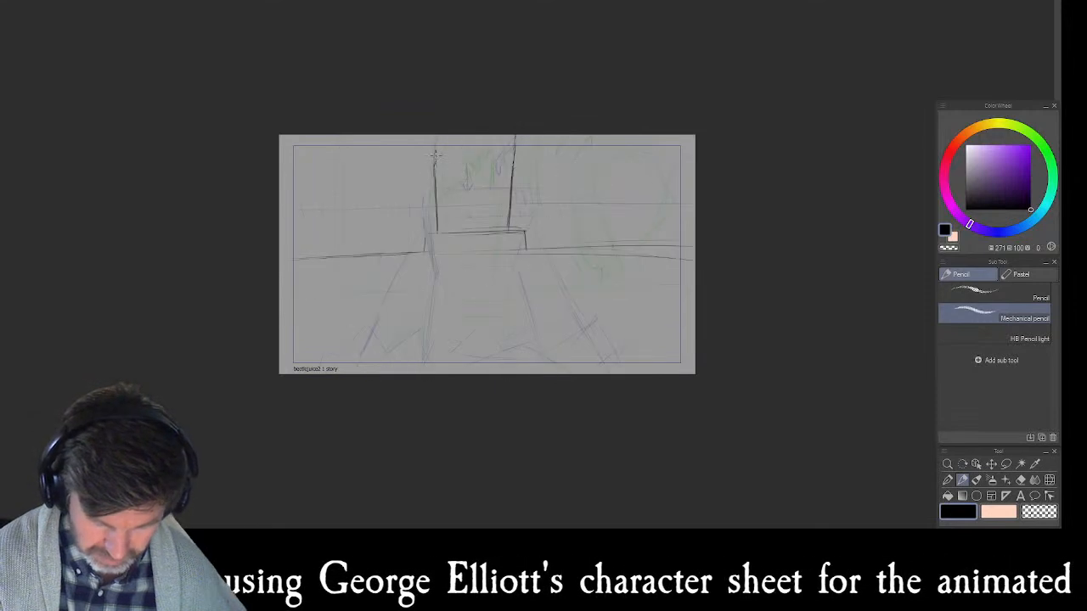
left_click_drag(443, 139, 435, 162)
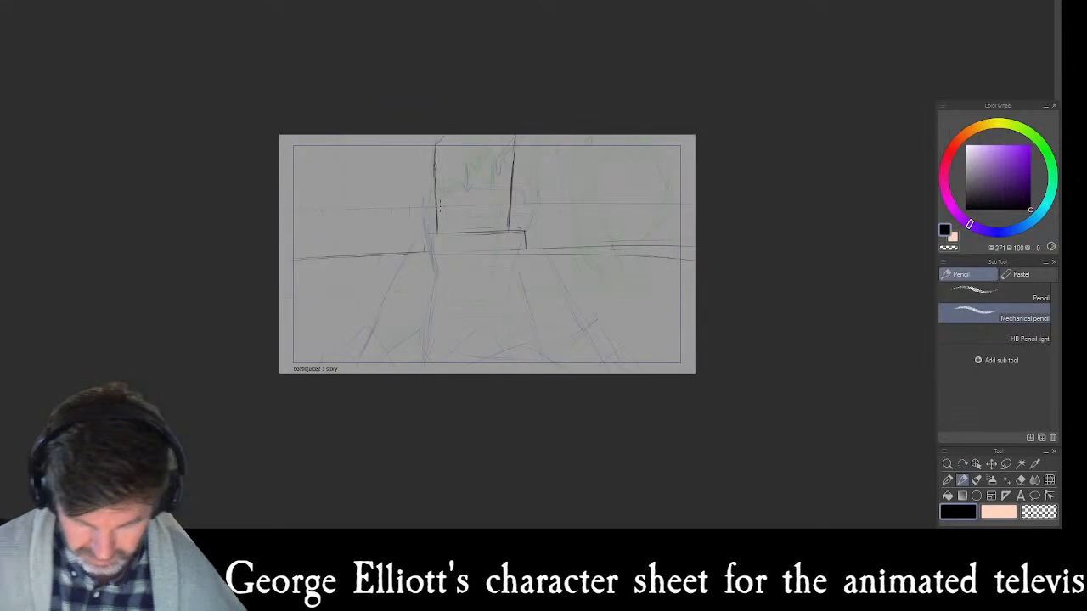
- Flip between the in-between frame and its neighbours to compare the monument and horizon positions
key("Right")
key("Left")
key("Left")
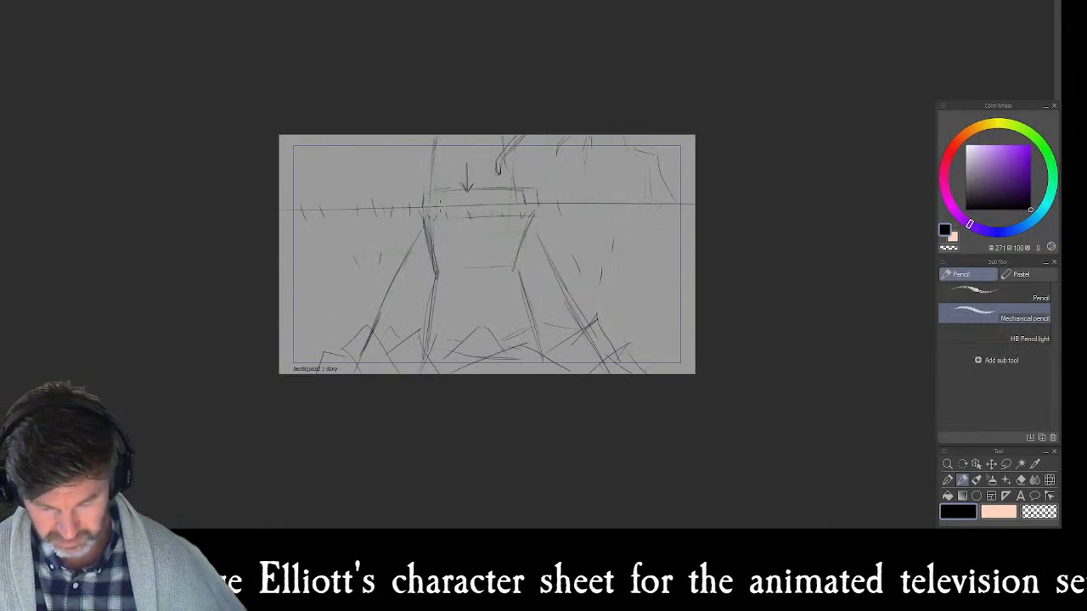
key("Right")
key("Right")
key("Left")
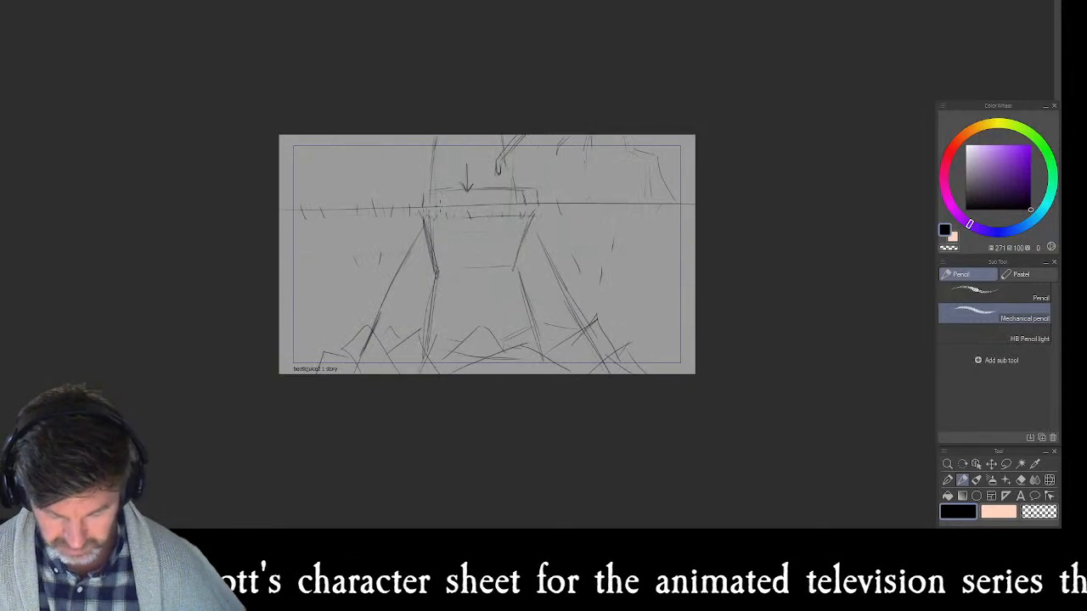
key("Right")
key("Left")
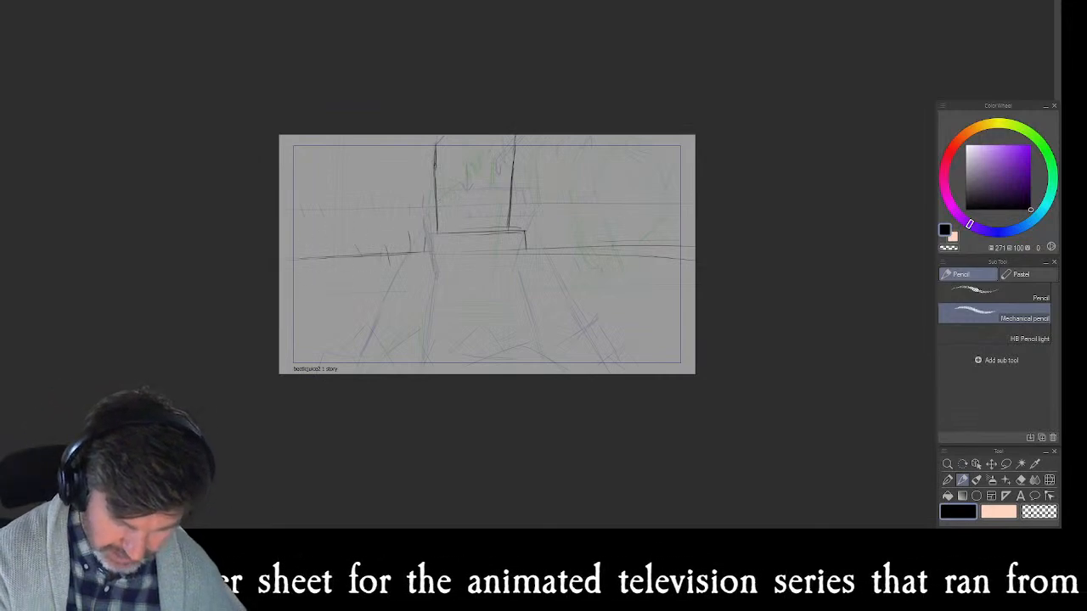
- Add short grass strokes along the horizon and foreground, and draw a horizontal line just beneath the monument base
left_click_drag(310, 268, 299, 295)
left_click_drag(554, 228, 554, 256)
left_click_drag(674, 285, 656, 303)
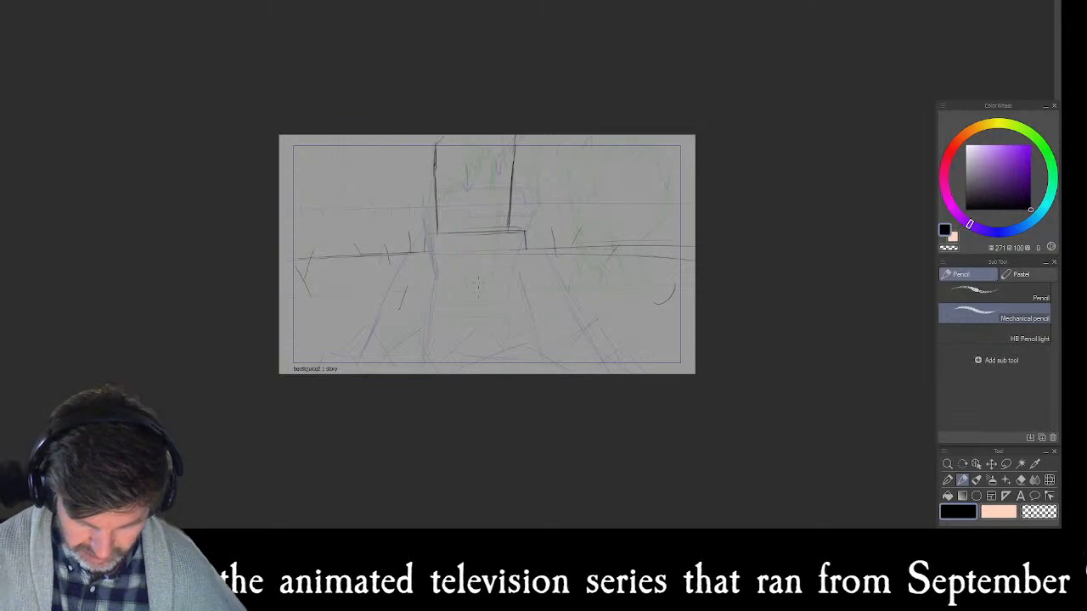
key("Right")
key("Left")
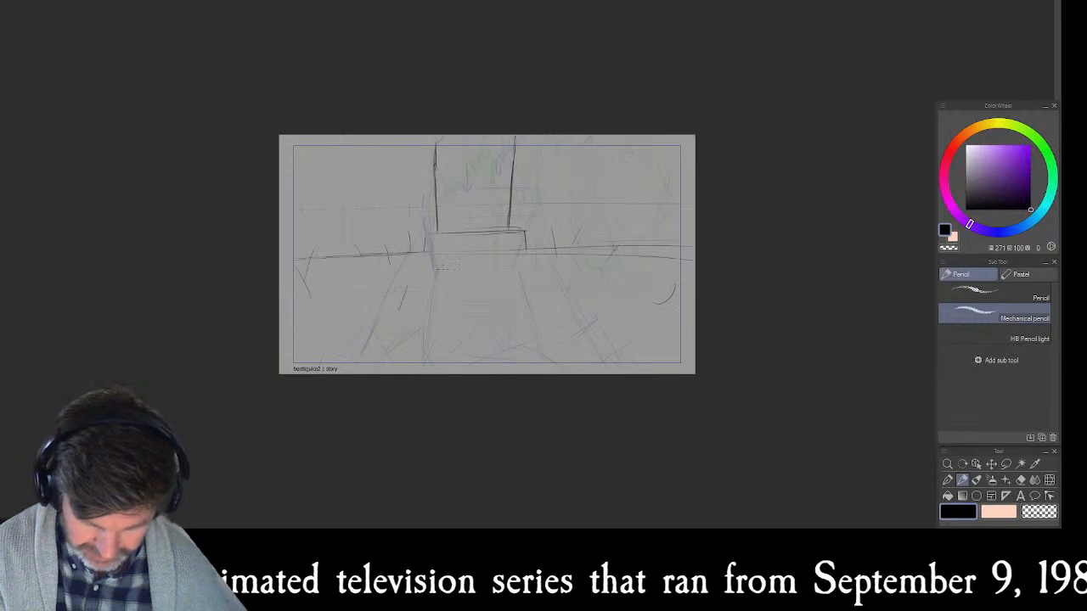
left_click_drag(504, 266, 433, 262)
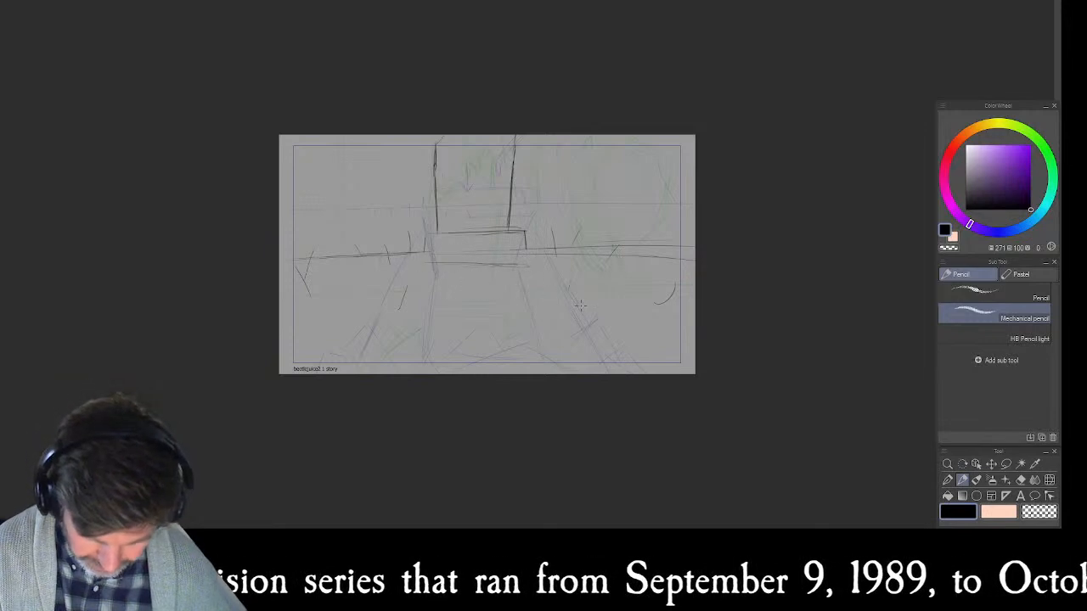
- Flip through the three frames to examine how the ground and the path's starting edge shift beneath the monument
key("Right")
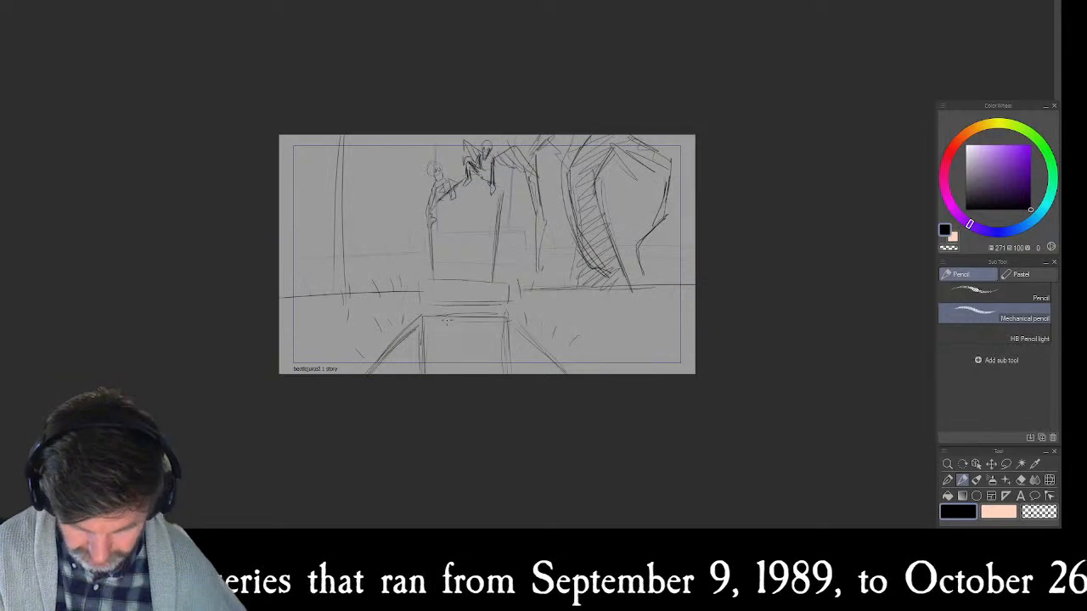
key("Left")
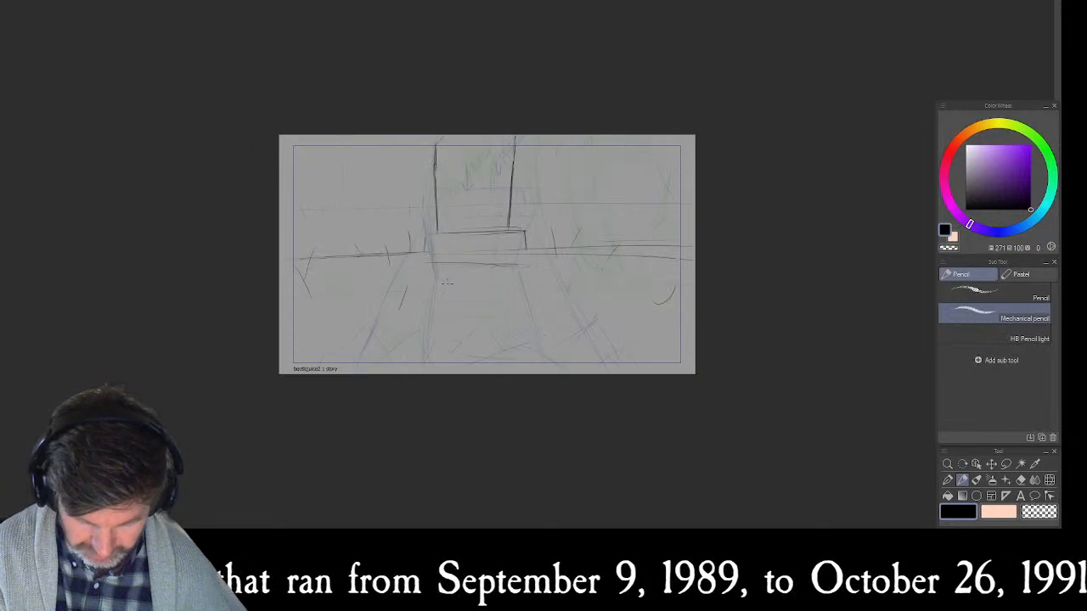
key("Left")
key("Right")
key("Right")
key("Left")
key("Left")
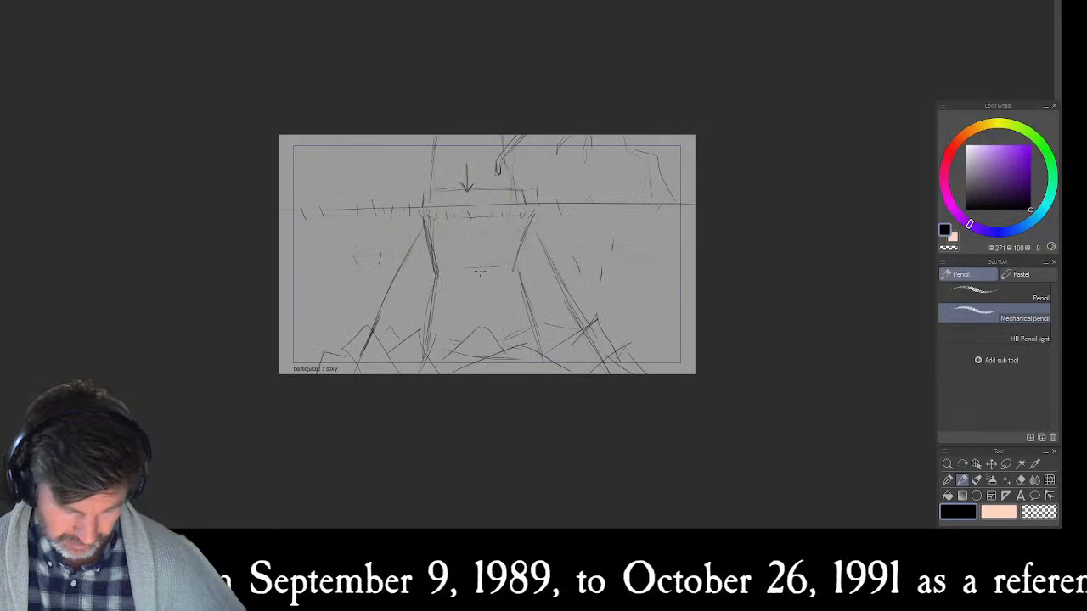
key("Right")
key("Left")
key("Left")
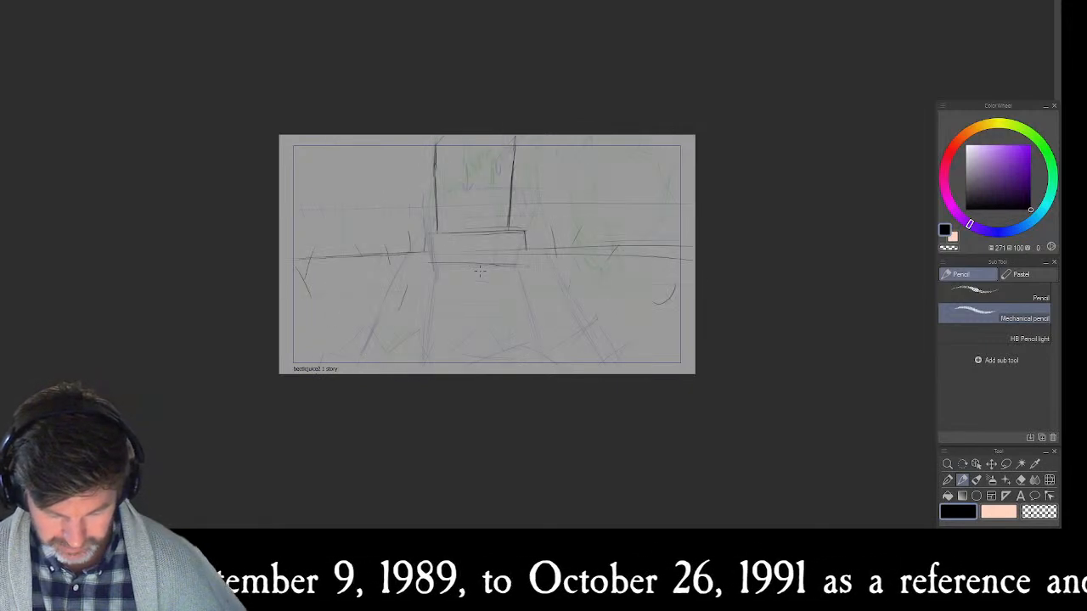
key("Right")
key("Left")
key("Left")
key("Right")
key("Right")
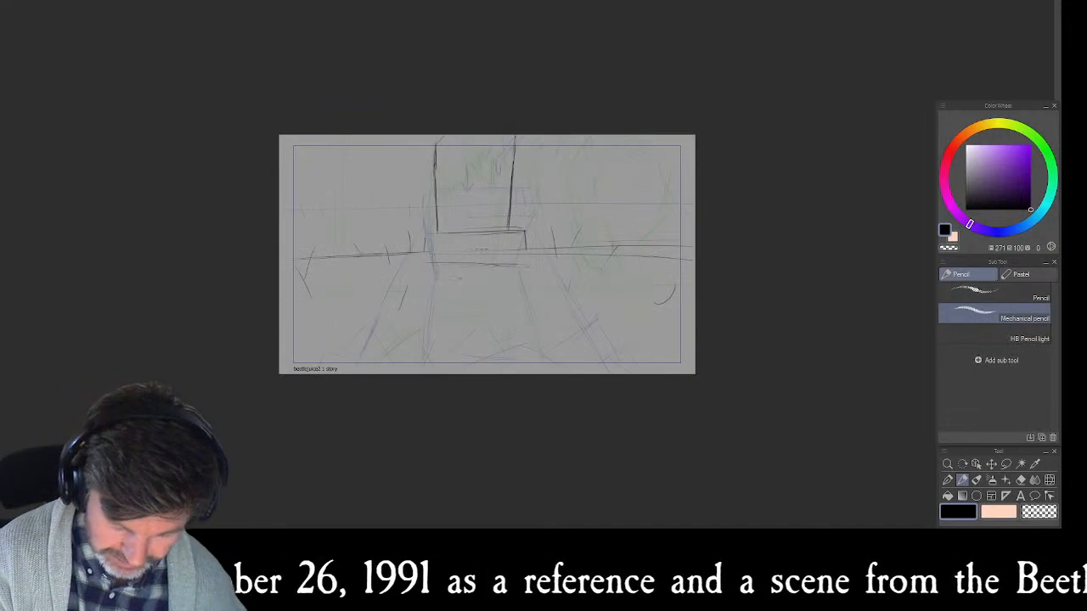
- Draw the path's two outer edges diverging diagonally from the line beneath the base toward the canvas bottom
left_click_drag(427, 272, 378, 352)
left_click_drag(403, 309, 369, 359)
left_click_drag(521, 266, 591, 368)
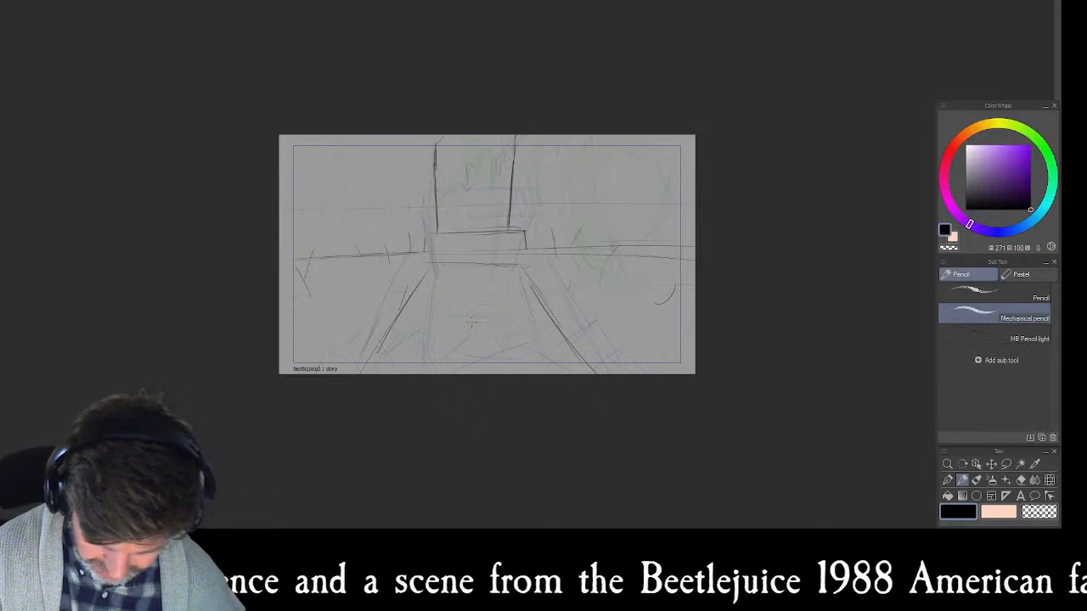
- Draw the path's inner edges bending inward and back out below the base, with a doubled horizontal line joining the bends
left_click_drag(410, 375, 437, 306)
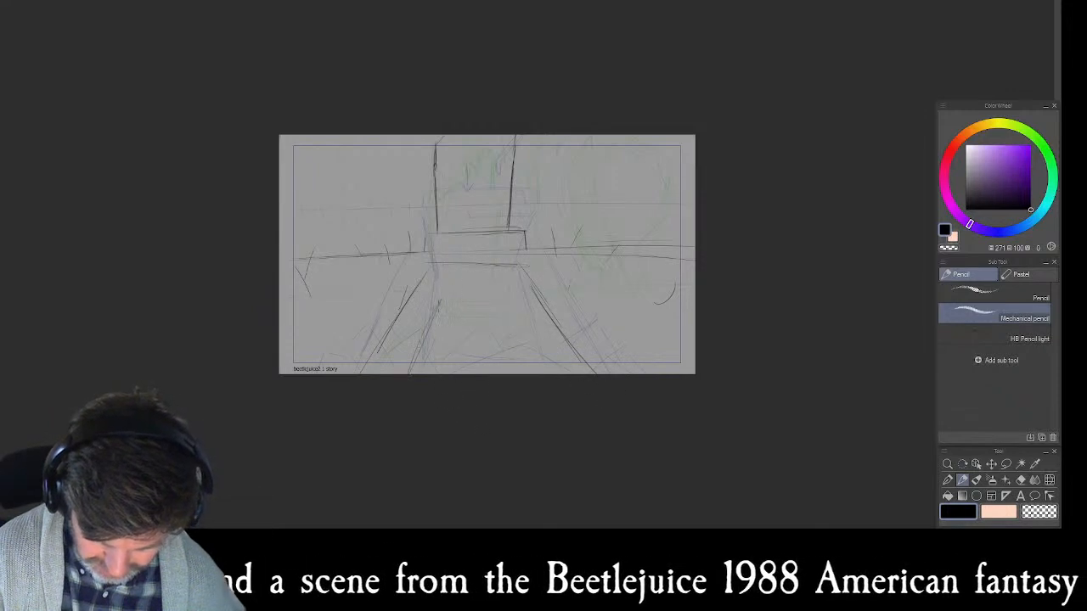
key("ctrl+z")
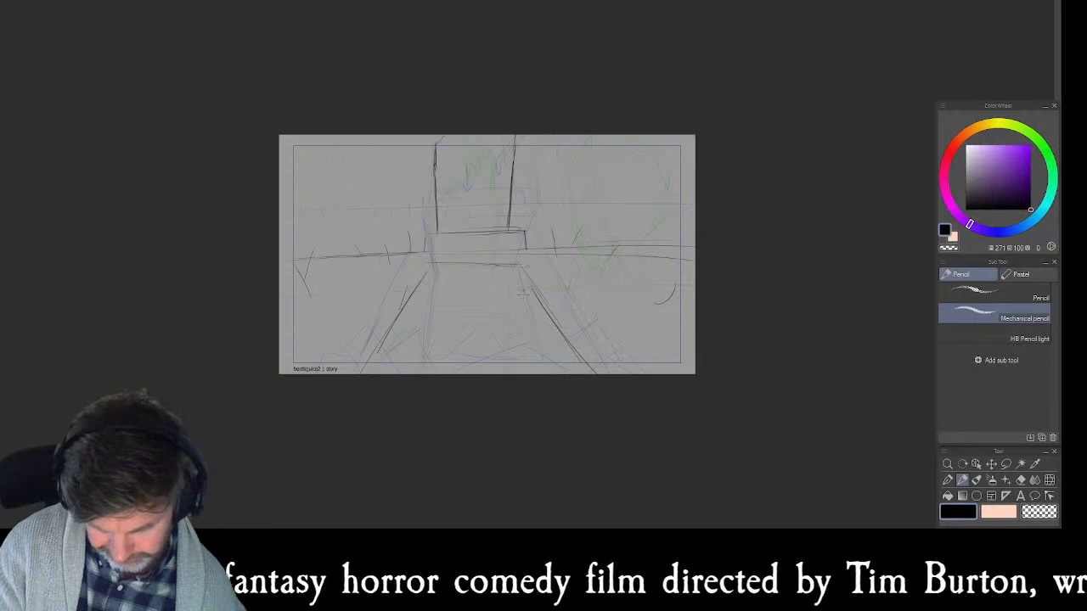
left_click_drag(517, 274, 510, 313)
mouse_move(436, 274)
left_mouse_down()
mouse_move(443, 311)
mouse_move(422, 372)
left_mouse_up()
mouse_move(508, 316)
left_mouse_down()
mouse_move(534, 367)
mouse_move(471, 308)
mouse_move(449, 311)
left_mouse_up()
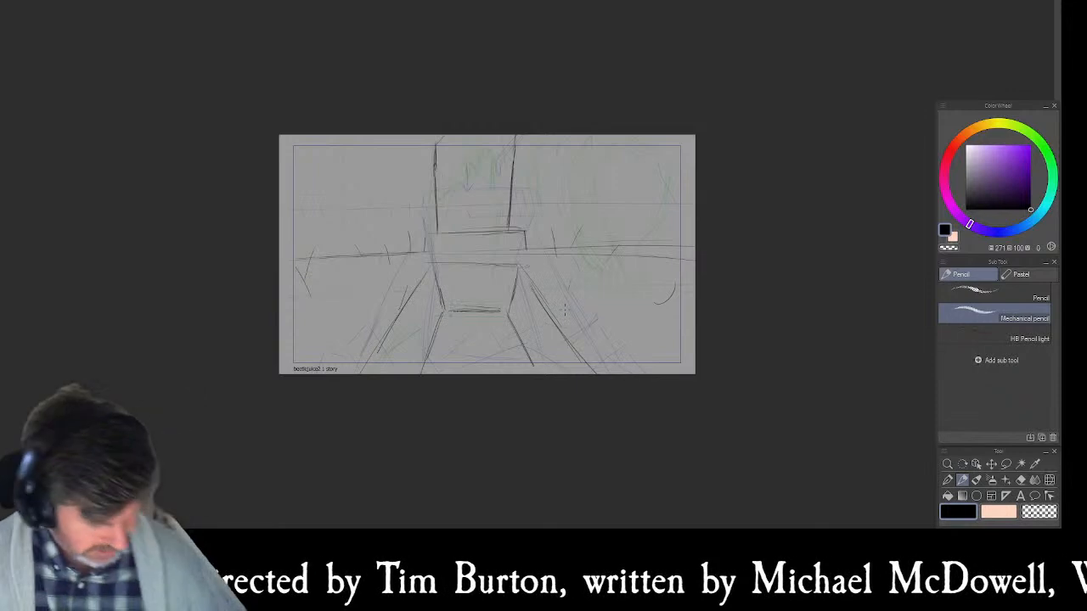
- Flip back and forth through the three frames to review the camera move with the new path lines
key("Left")
key("Right")
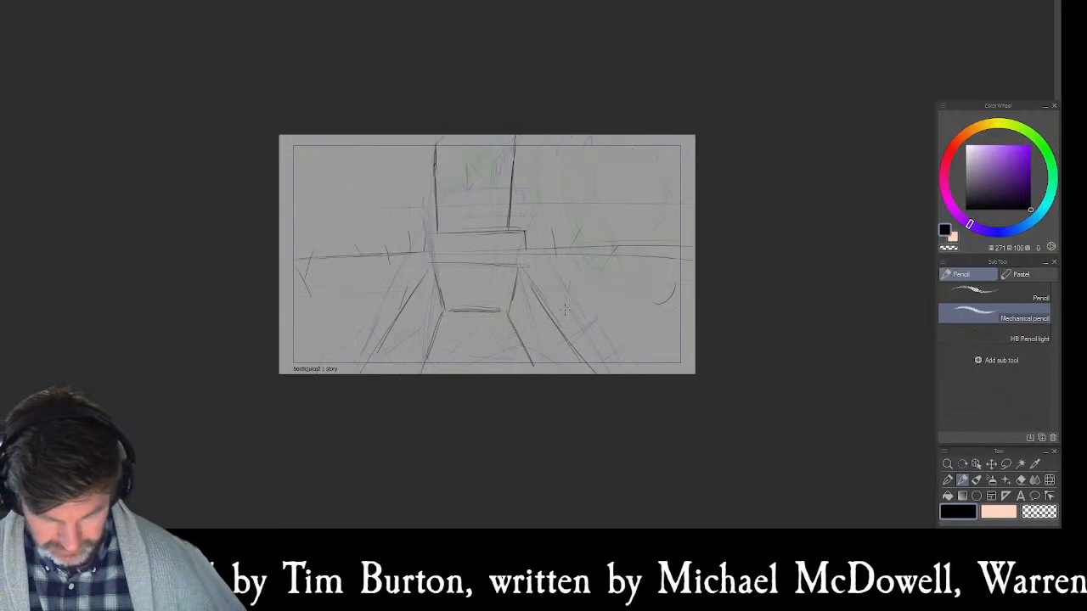
key("Left")
key("Right")
key("Left")
key("Right")
key("Right")
key("Left")
key("Left")
key("Right")
key("Right")
key("Left")
key("Left")
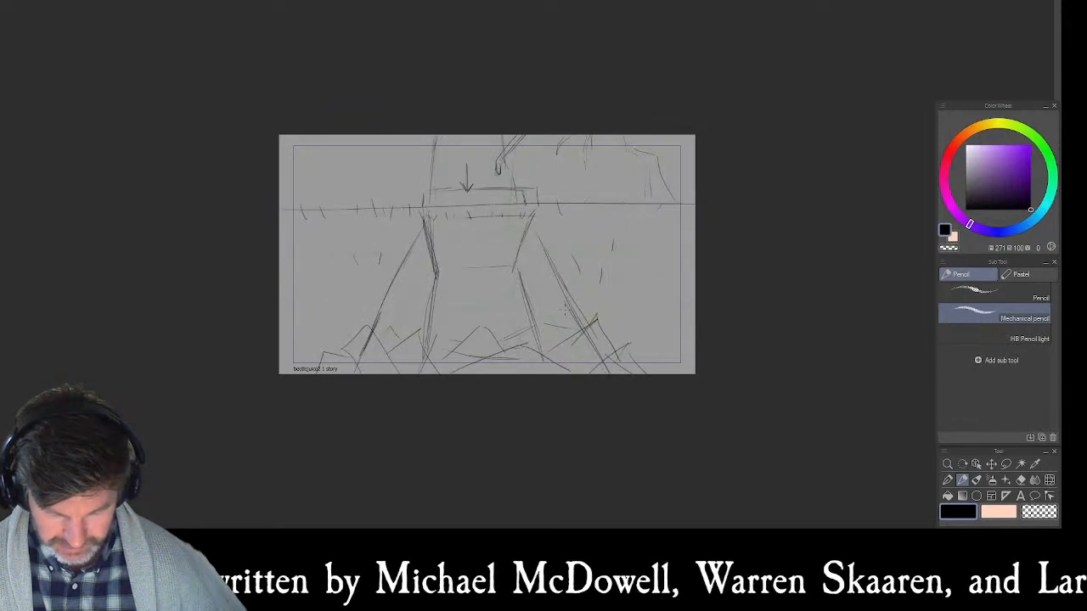
key("Right")
key("Right")
key("Left")
key("Left")
key("Right")
key("Right")
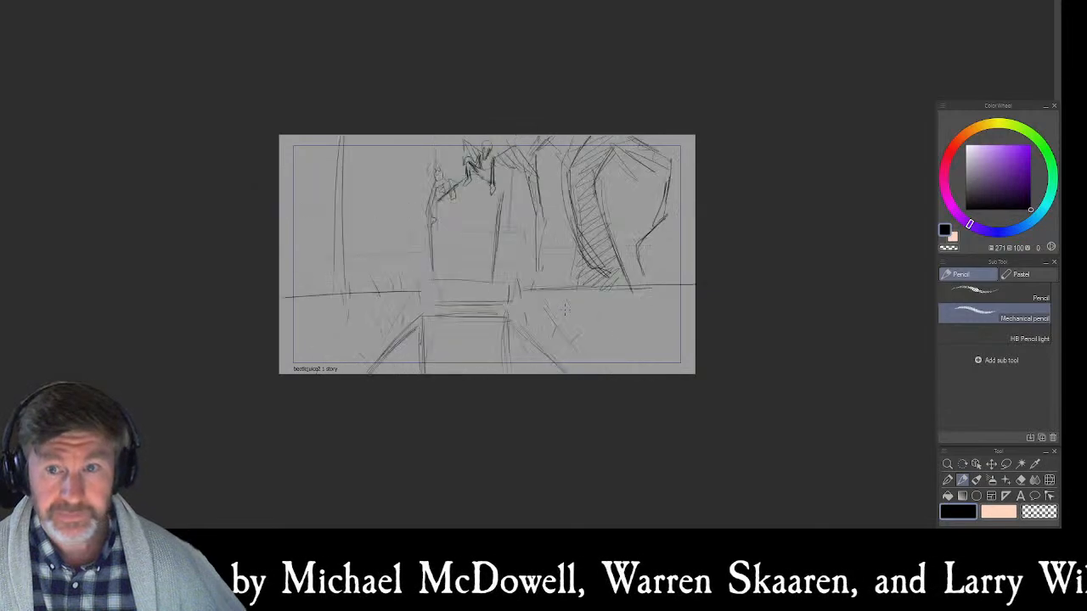
key("Left")
key("Left")
key("Right")
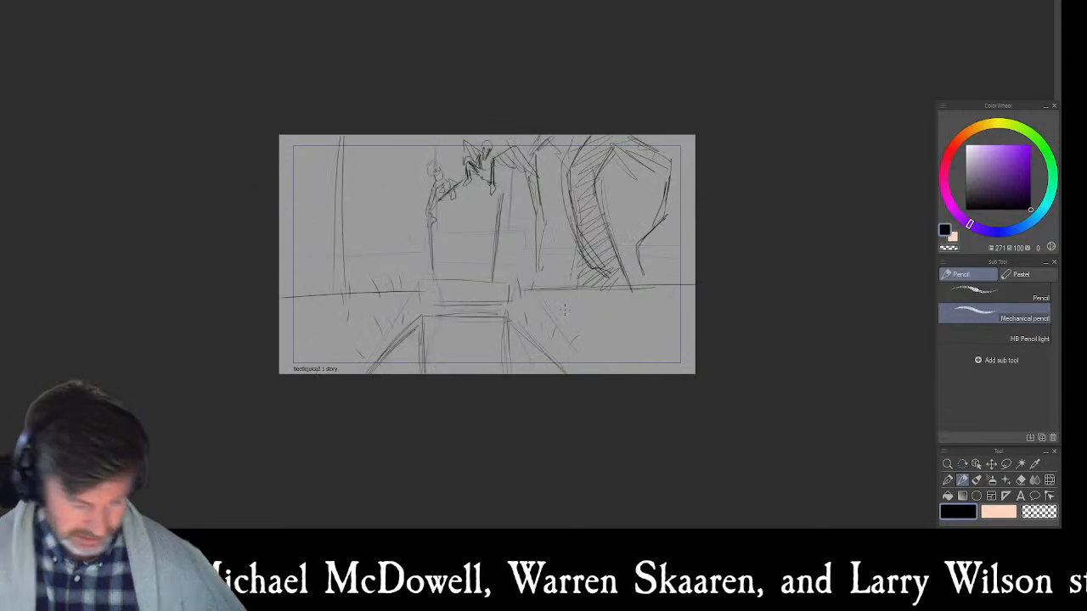
- Examine the three frames in sequence at a larger view size to compare the path, horizon and monument
key("ctrl+plus")
key("ctrl+plus")
key("ctrl+plus")
key("ctrl+plus")
key("ctrl+minus")
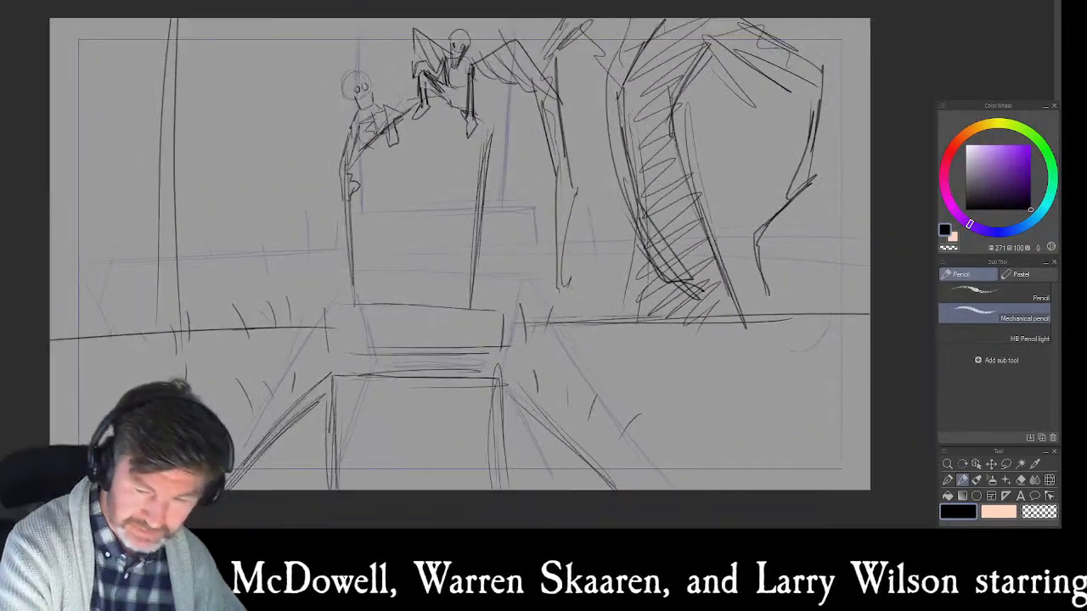
key("Left")
key("Left")
key("Right")
key("Right")
key("Left")
key("Left")
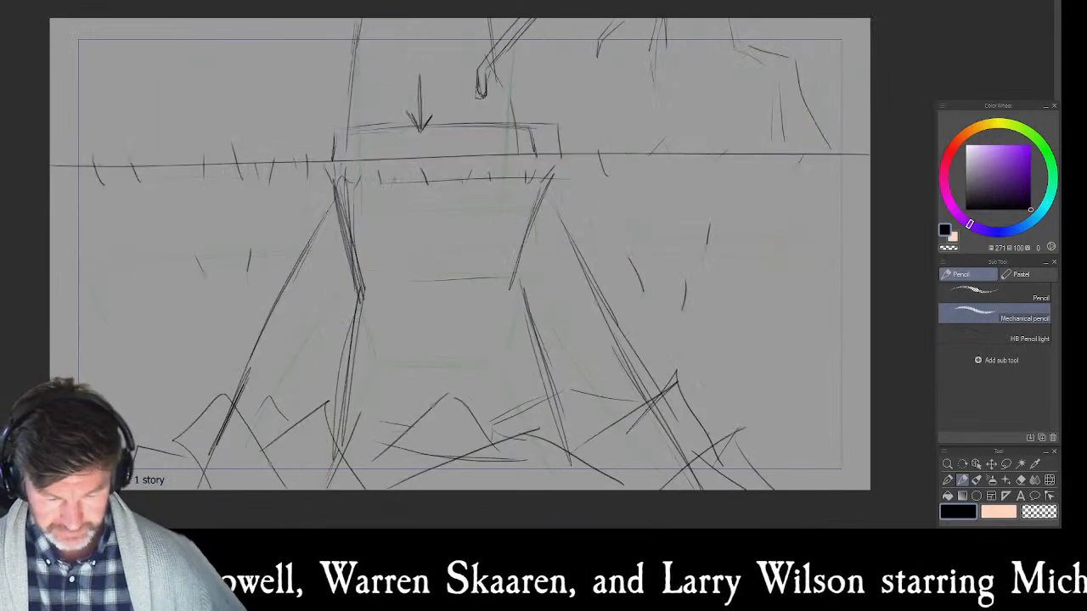
key("Right")
key("Right")
key("Left")
key("Left")
key("Right")
key("Right")
key("Left")
key("Left")
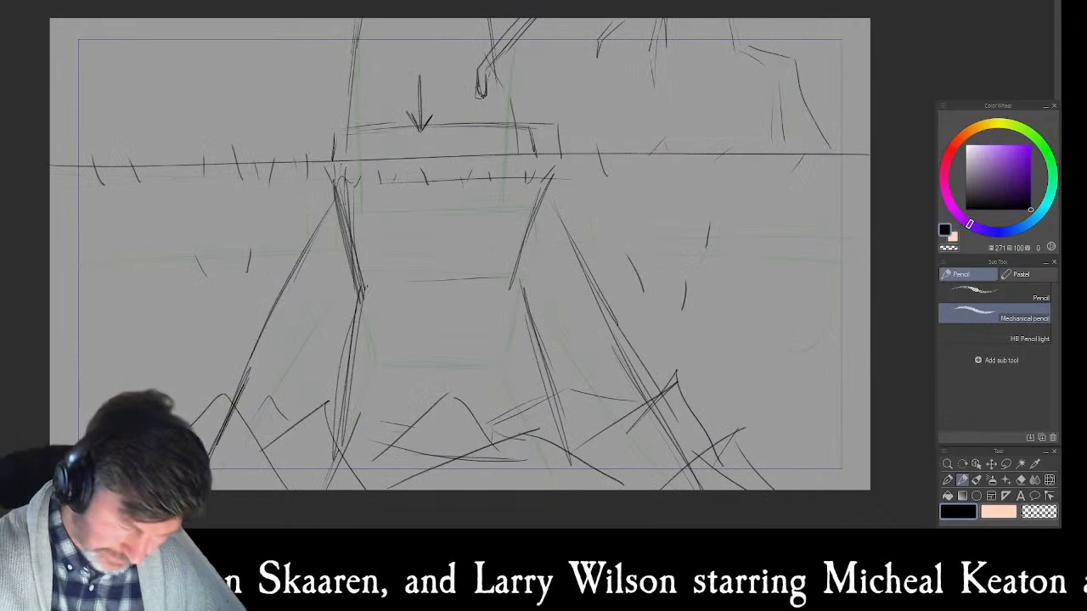
- On the new in-between frame, draw a horizon line across the full width, between the horizons of the neighbouring frames
key("Right")
key("Right")
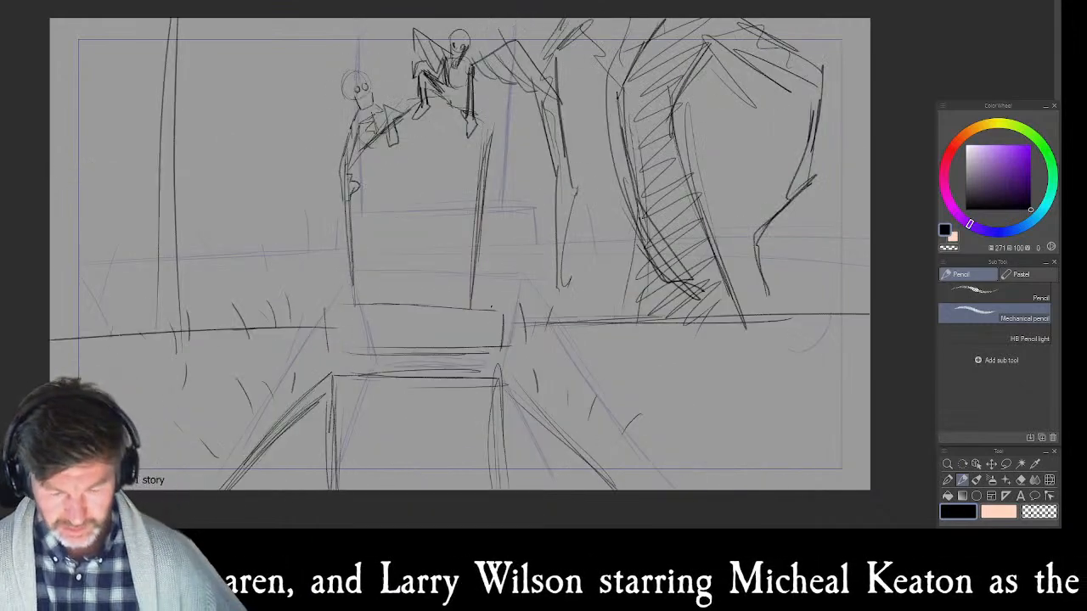
key("Left")
key("Left")
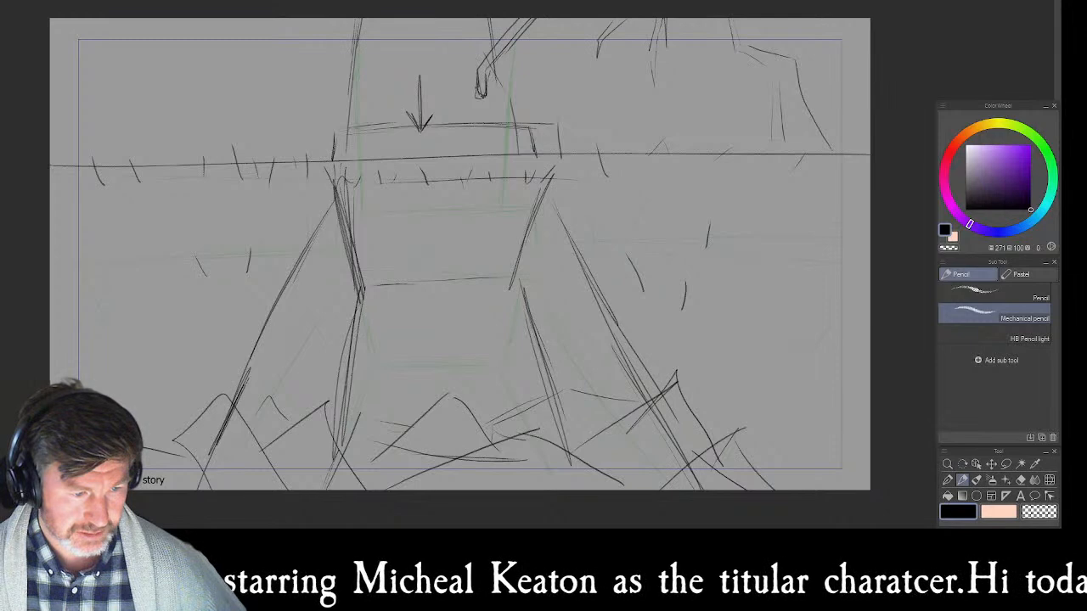
key("Right")
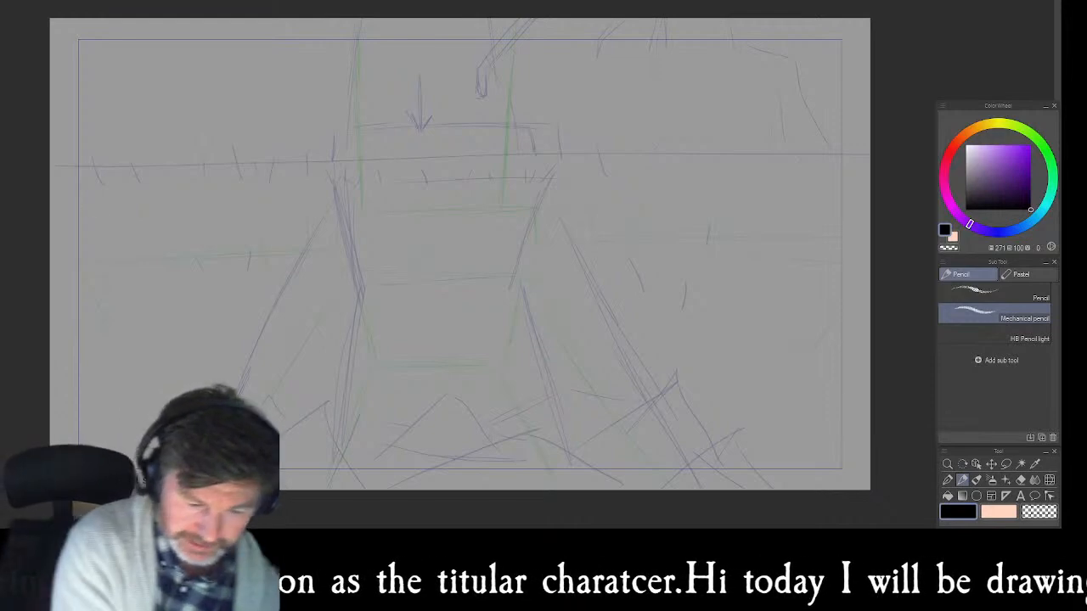
left_click_drag(71, 215, 330, 209)
left_click_drag(178, 220, 421, 203)
left_click_drag(323, 207, 868, 209)
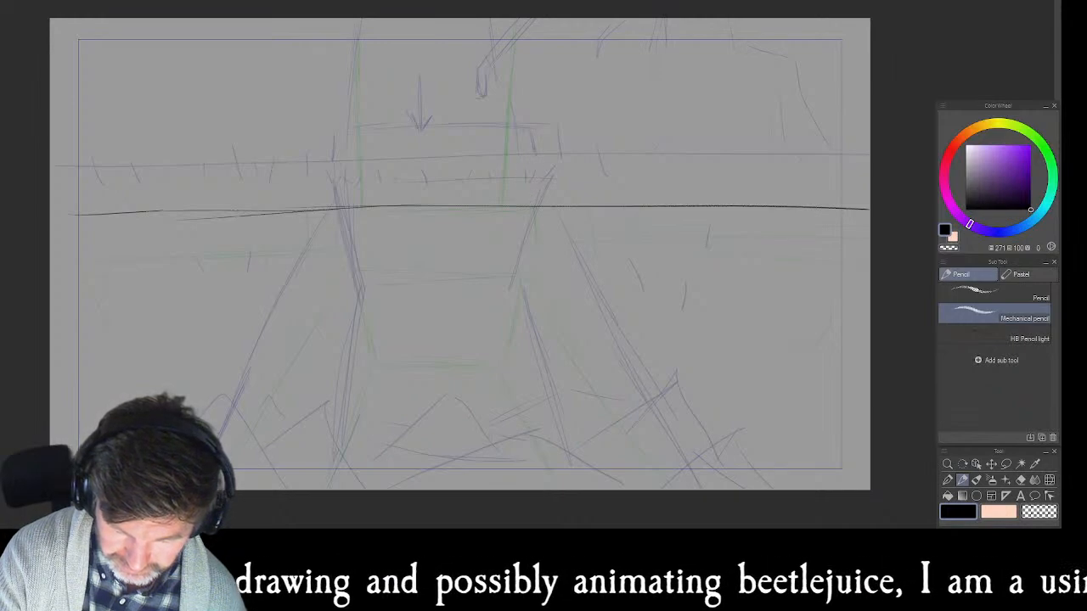
- Draw the monument's low rectangular base on the horizon and its two long sides rising toward the canvas edge
left_click_drag(527, 173, 533, 202)
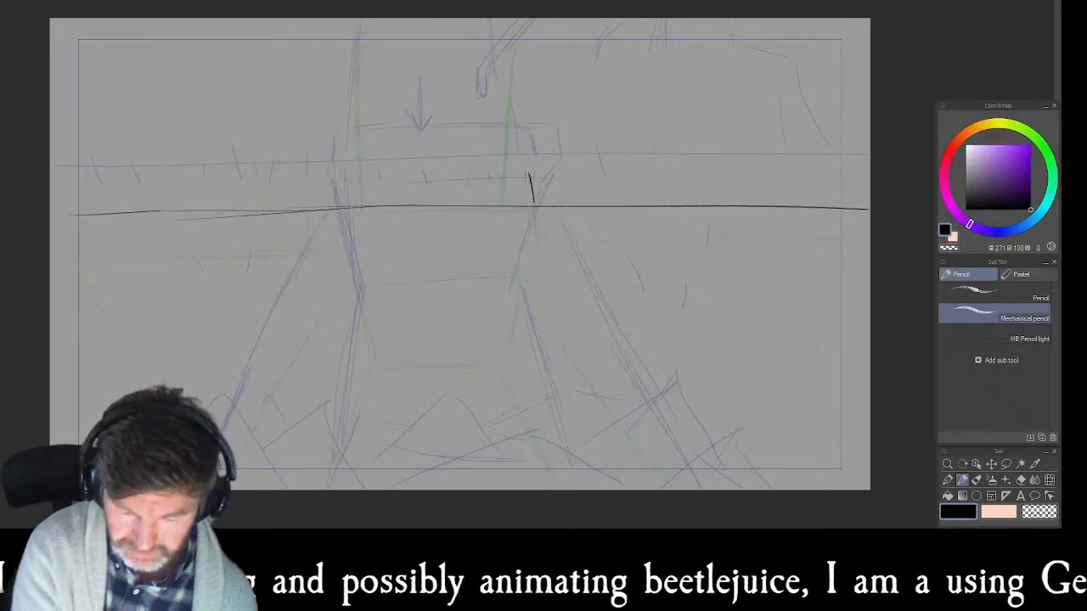
mouse_move(528, 174)
left_mouse_down()
mouse_move(379, 174)
mouse_move(346, 181)
mouse_move(350, 207)
left_mouse_up()
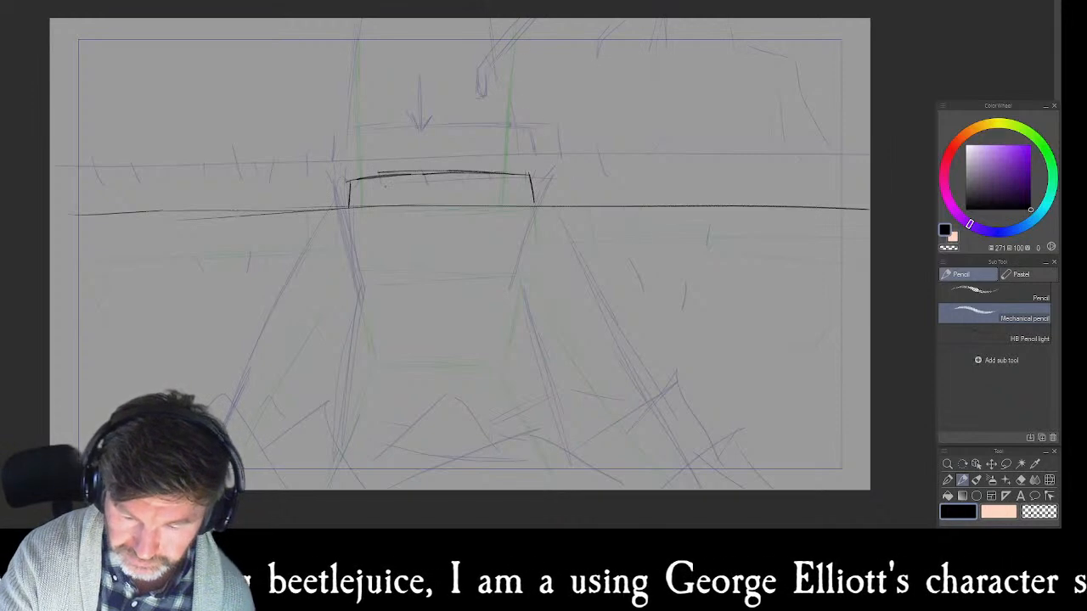
left_click_drag(507, 42, 512, 162)
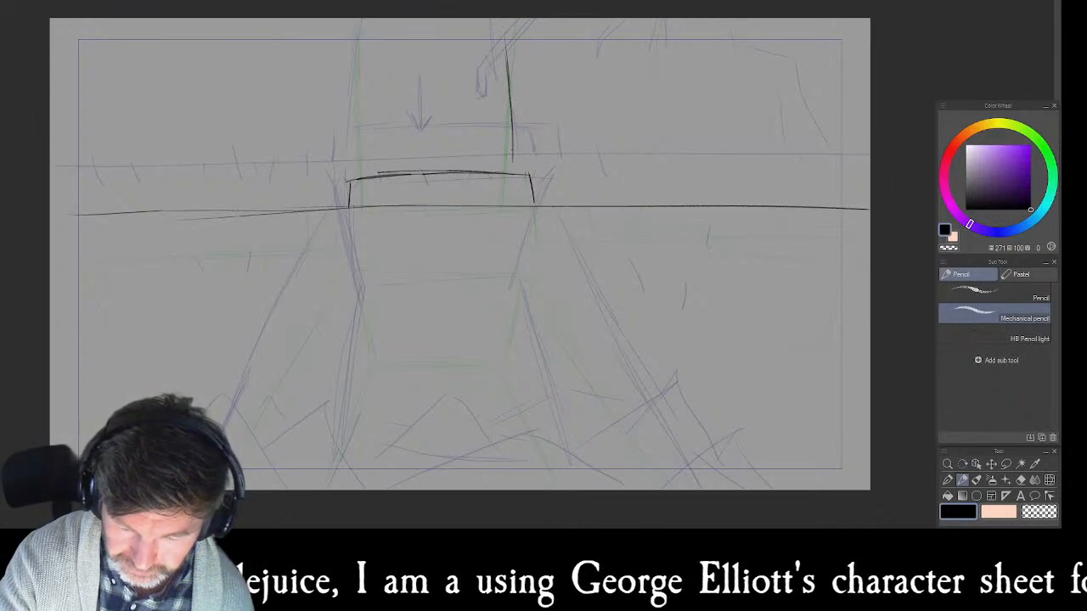
left_click_drag(495, 17, 506, 76)
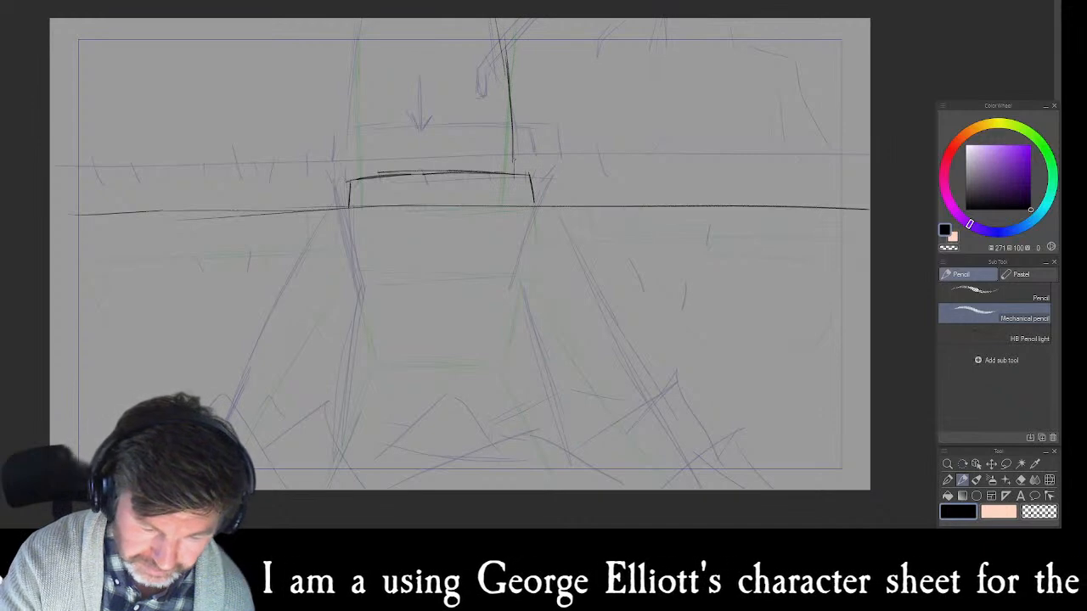
left_click_drag(351, 149, 356, 34)
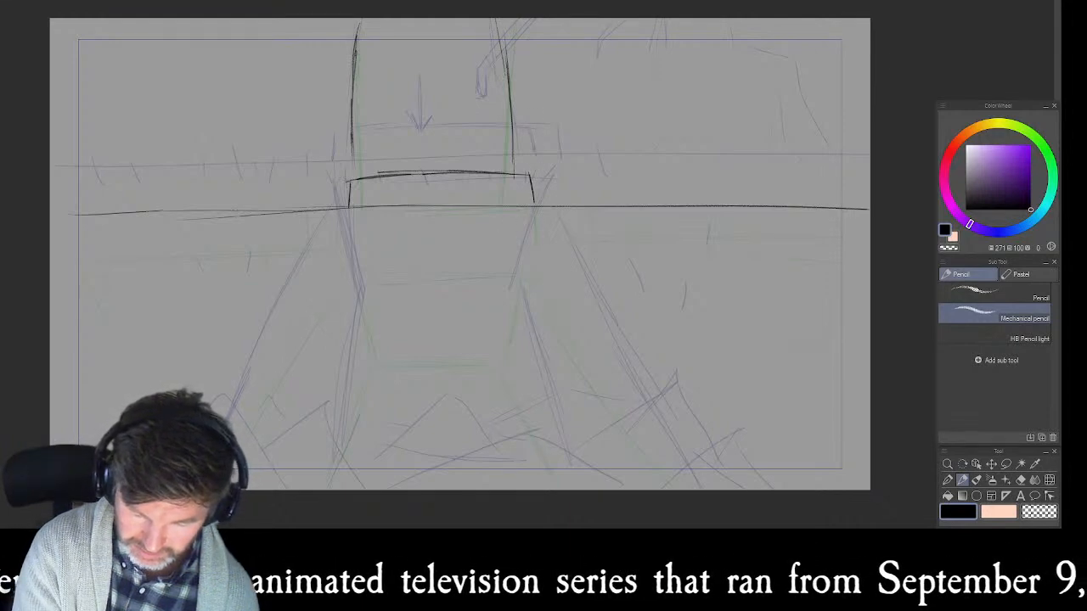
- Draw a horizontal line below the monument base and the path's two outer edges diverging diagonally from its ends
mouse_move(490, 235)
left_mouse_down()
mouse_move(358, 242)
mouse_move(422, 239)
left_mouse_up()
left_click_drag(344, 247, 241, 464)
left_click_drag(535, 242, 652, 472)
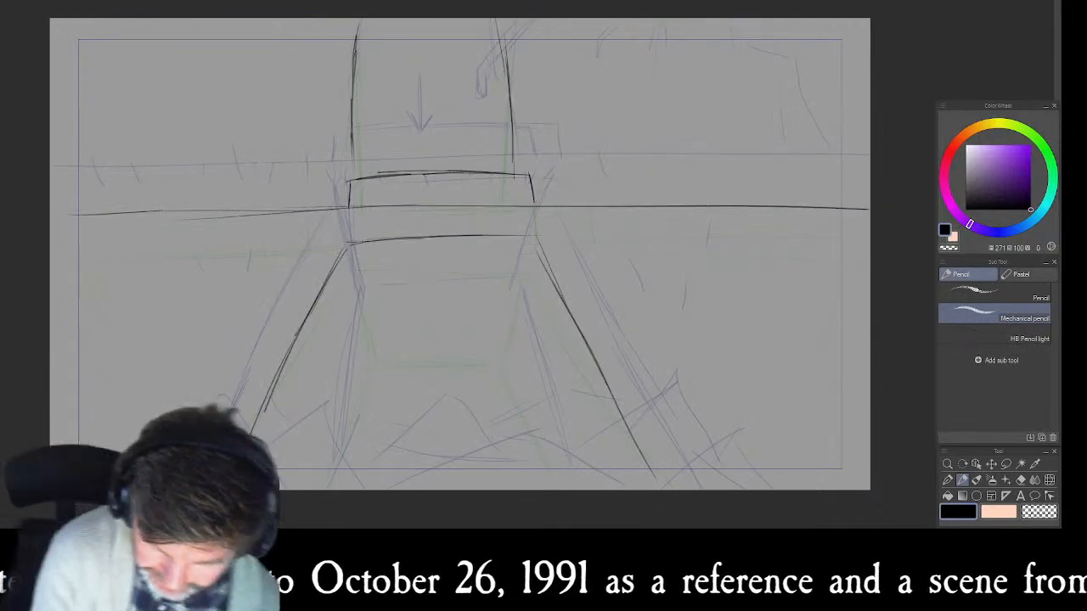
- Draw the inner path's short horizontal line and its right edge bending inward and back out toward the canvas bottom
left_click_drag(384, 338, 508, 338)
left_click_drag(528, 262, 511, 332)
mouse_move(534, 255)
left_mouse_down()
mouse_move(508, 338)
mouse_move(554, 428)
left_mouse_up()
left_click_drag(517, 357, 574, 481)
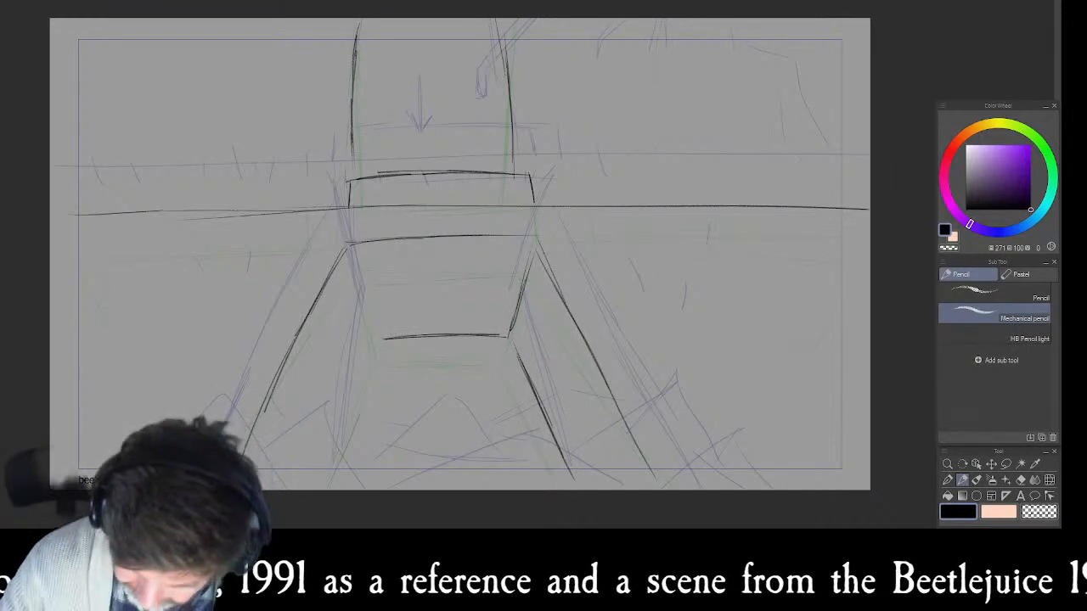
mouse_move(376, 341)
left_mouse_down()
mouse_move(401, 338)
mouse_move(348, 379)
mouse_move(313, 485)
left_mouse_up()
left_click_drag(349, 379, 317, 489)
left_click_drag(342, 395, 325, 458)
left_click_drag(374, 338, 326, 467)
key("ctrl+z")
key("ctrl+z")
key("ctrl+z")
key("ctrl+z")
key("ctrl+z")
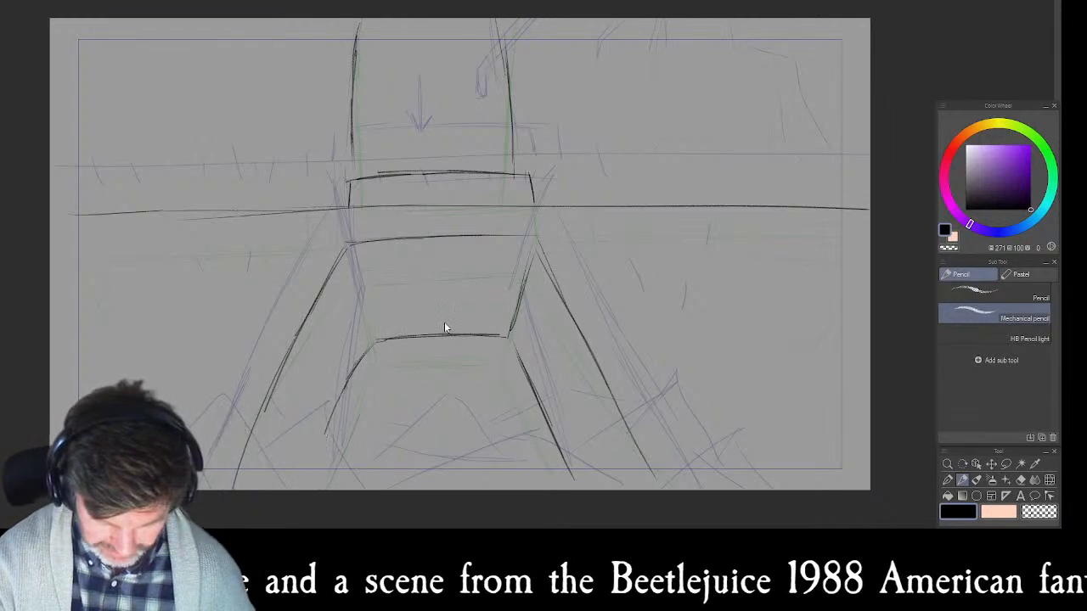
- Draw the inner path's left edge diagonally from the short horizontal line down to the canvas bottom
mouse_move(392, 337)
left_mouse_down()
mouse_move(369, 339)
mouse_move(322, 489)
left_mouse_up()
left_click_drag(373, 356, 323, 482)
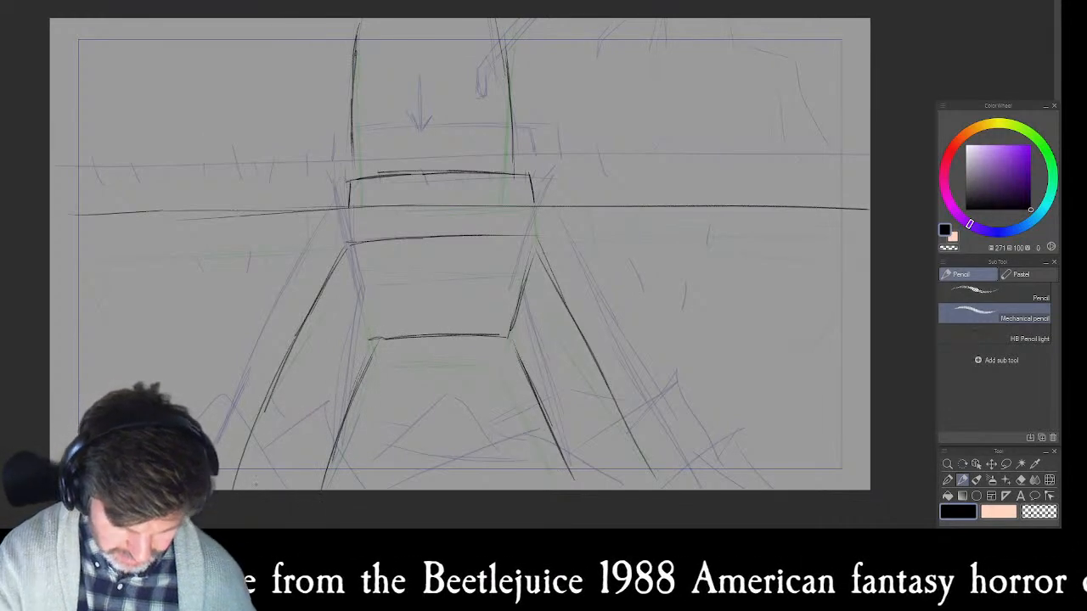
- Scatter short grass strokes along the horizon and over the ground on both sides of the path, and extend the monument's left side to its base
left_click_drag(554, 197, 559, 224)
left_click_drag(672, 210, 653, 243)
left_click_drag(760, 222, 744, 260)
left_click_drag(807, 235, 797, 276)
left_click_drag(643, 330, 655, 359)
left_click_drag(707, 348, 686, 393)
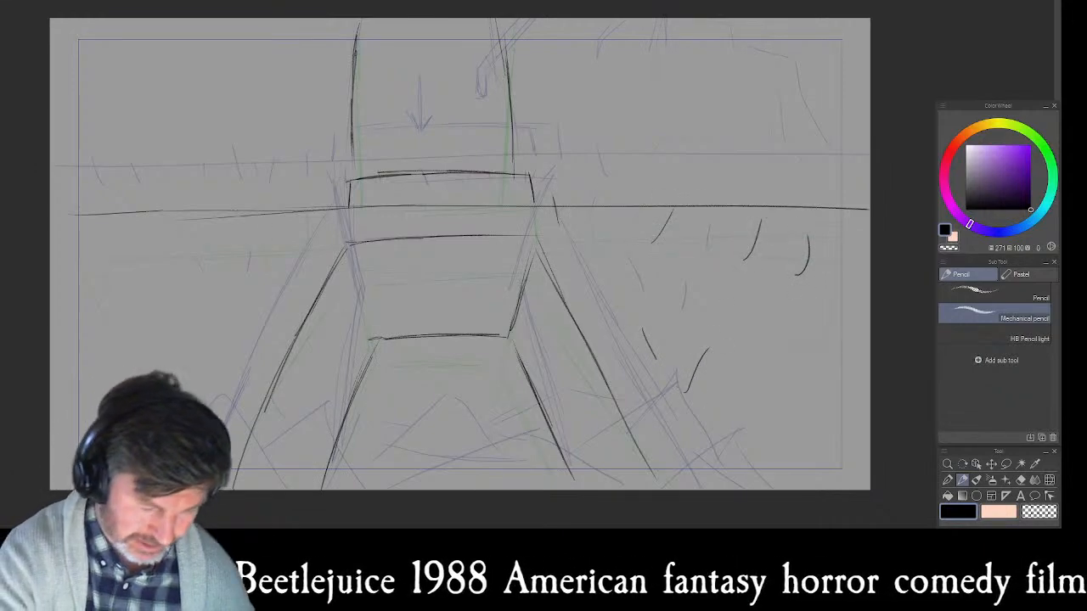
left_click_drag(279, 287, 266, 319)
left_click_drag(287, 221, 283, 227)
left_click_drag(299, 191, 285, 223)
left_click_drag(223, 204, 215, 223)
left_click_drag(72, 195, 92, 238)
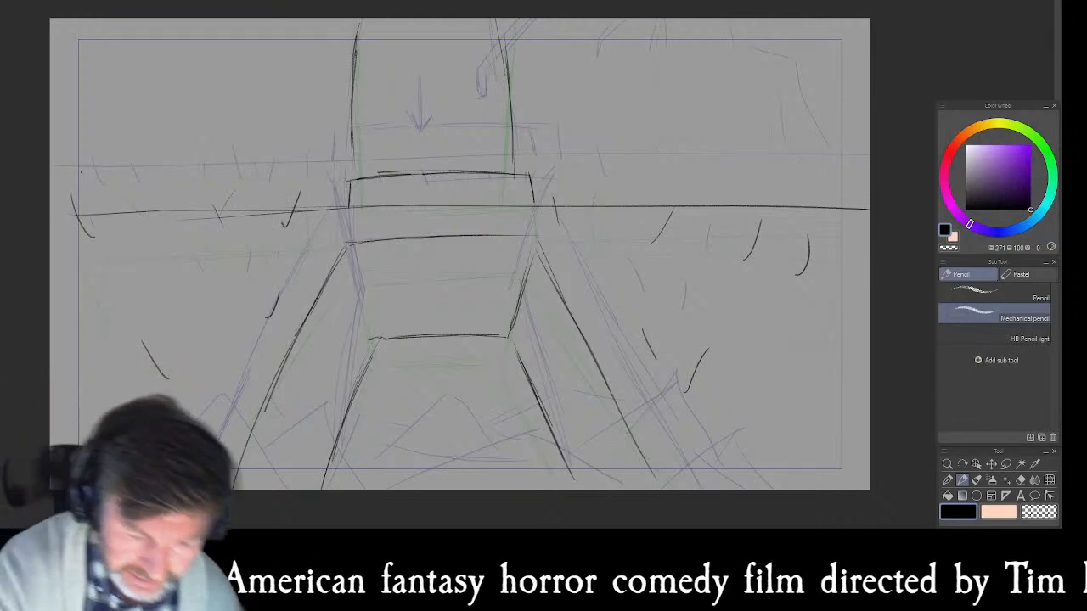
left_click_drag(352, 134, 356, 168)
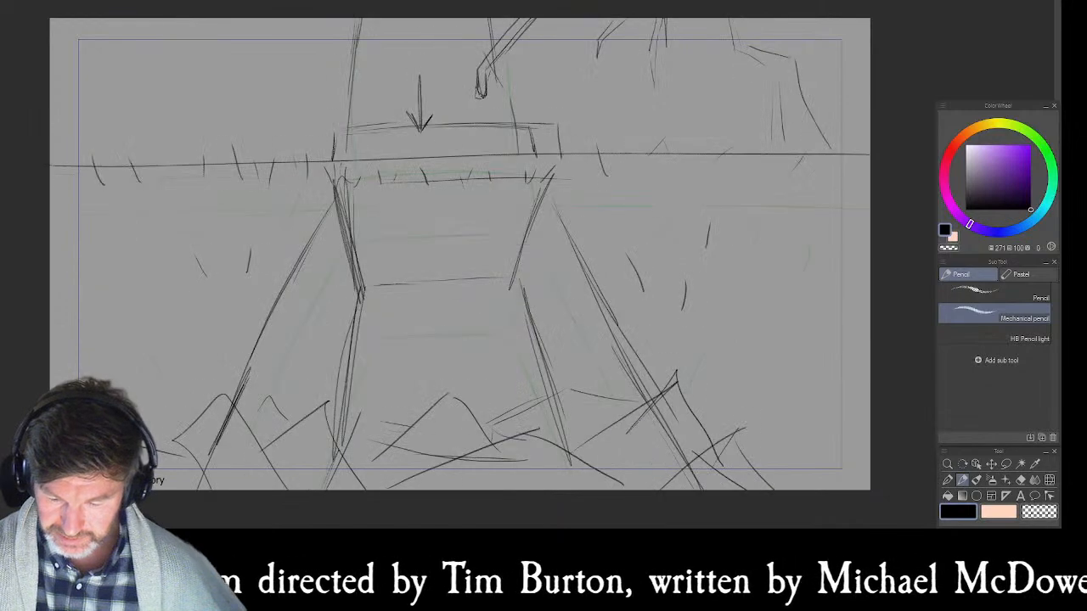
- Mark a tree edge on the opening path frame, and outline and hatch the thick bent trunk beside the monument two frames on
left_click_drag(652, 108, 642, 147)
left_click_drag(656, 71, 645, 134)
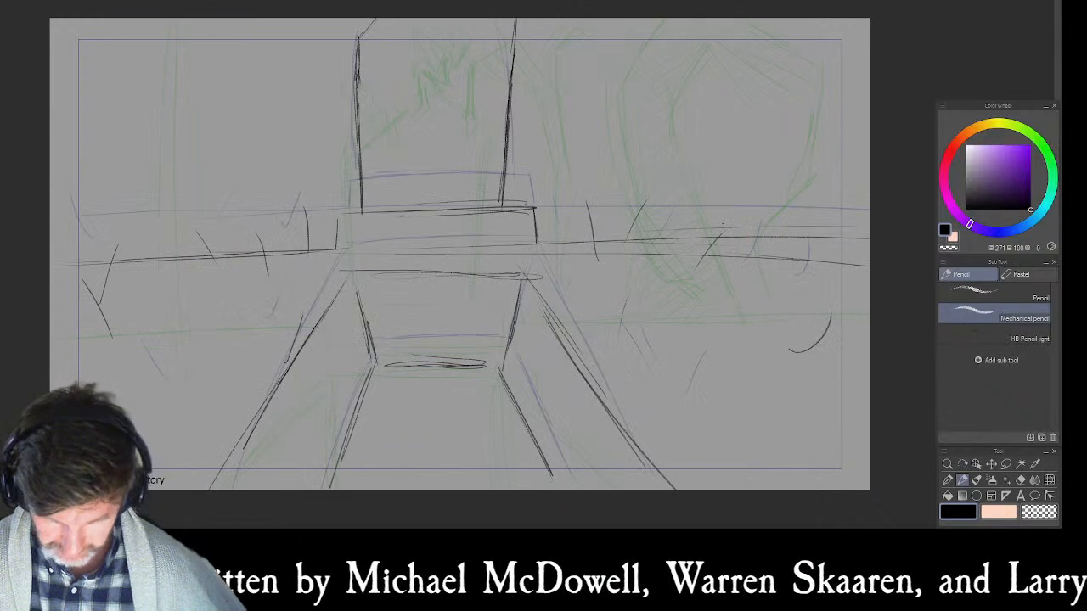
left_click_drag(729, 237, 708, 173)
mouse_move(636, 224)
left_mouse_down()
mouse_move(646, 157)
mouse_move(619, 75)
mouse_move(635, 17)
left_mouse_up()
left_click_drag(611, 59, 637, 16)
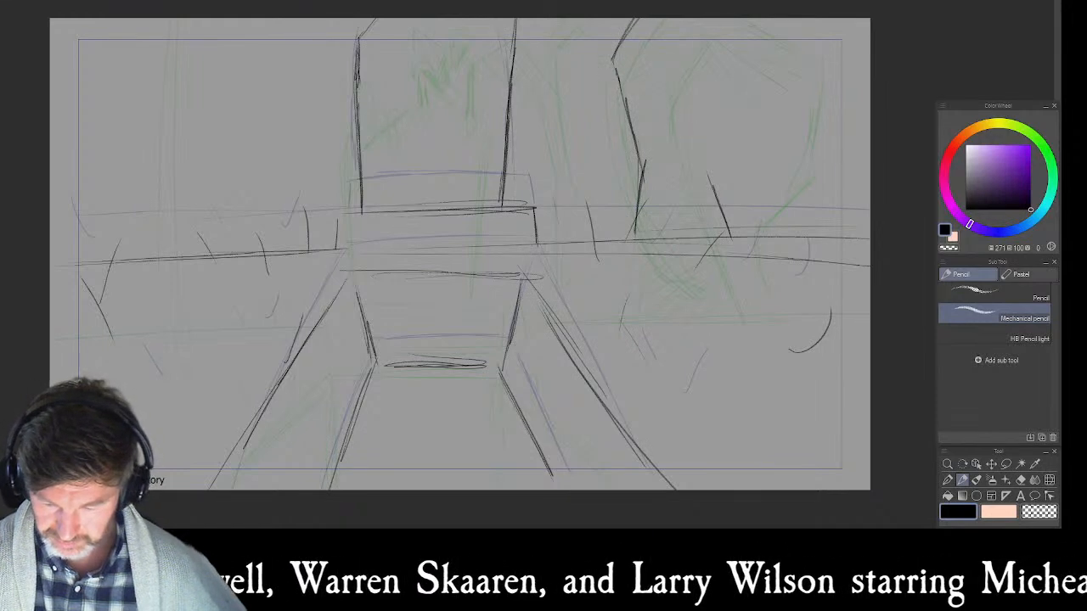
left_click_drag(676, 90, 712, 183)
left_click_drag(673, 82, 702, 18)
mouse_move(638, 22)
left_mouse_down()
mouse_move(627, 52)
mouse_move(634, 129)
mouse_move(663, 160)
mouse_move(654, 212)
mouse_move(684, 234)
left_mouse_up()
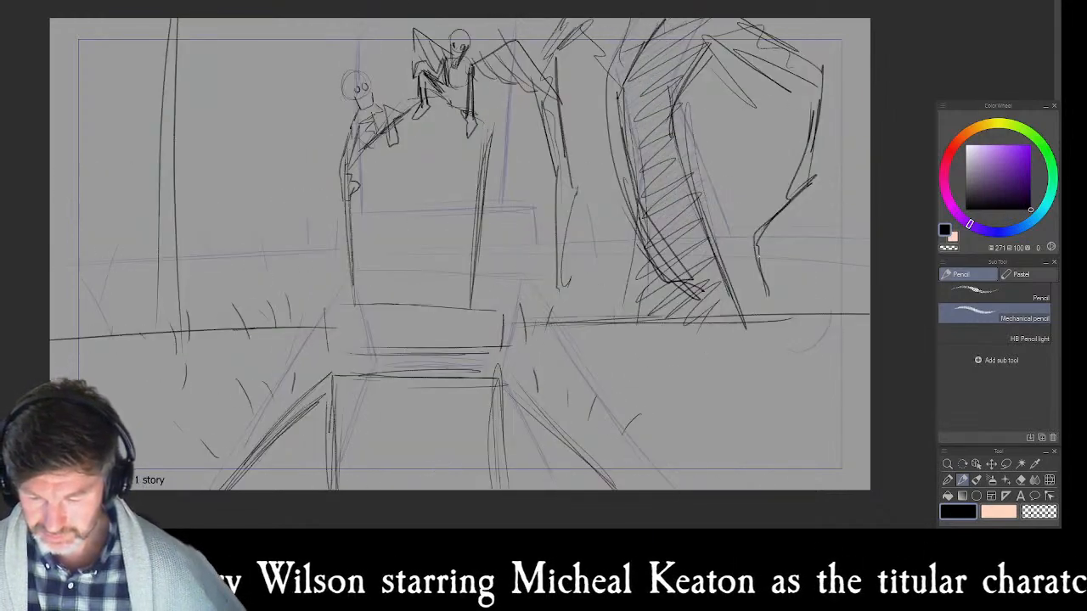
- Outline the outer branch arching down to the horizon on the far side of the thick trunk, with zigzag shading along its top
mouse_move(744, 20)
left_mouse_down()
mouse_move(803, 57)
mouse_move(802, 146)
mouse_move(757, 203)
mouse_move(756, 245)
mouse_move(758, 203)
mouse_move(807, 144)
mouse_move(815, 59)
mouse_move(811, 119)
left_mouse_up()
left_click_drag(789, 27, 820, 48)
mouse_move(763, 19)
left_mouse_down()
mouse_move(798, 49)
mouse_move(811, 85)
left_mouse_up()
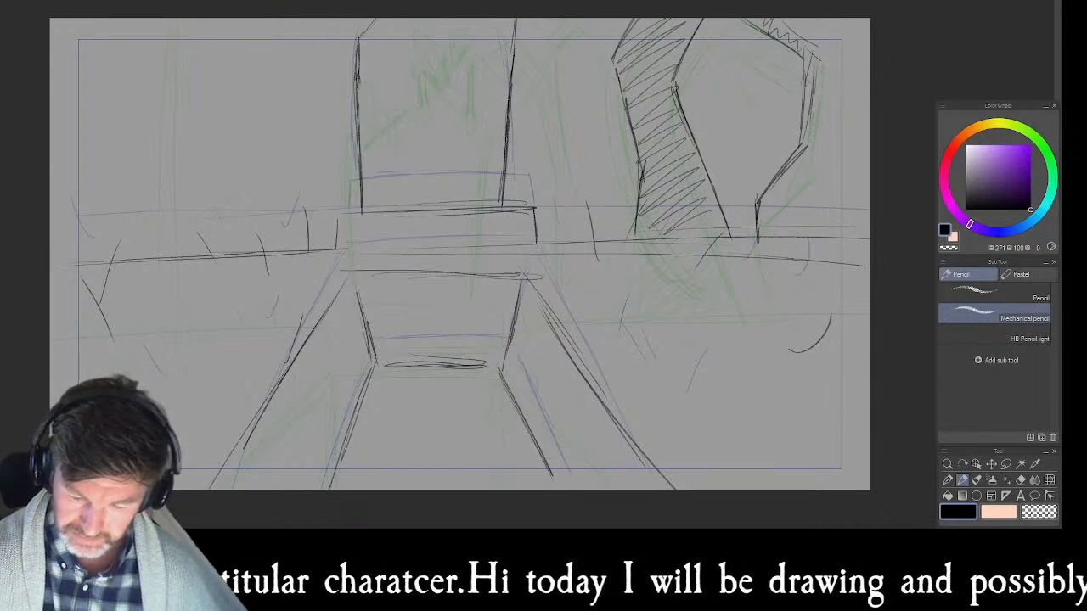
- Draw and shade a thin bent tree between the monument and the thick trunk
mouse_move(563, 158)
left_mouse_down()
mouse_move(558, 231)
mouse_move(571, 208)
left_mouse_up()
left_click_drag(581, 137, 569, 221)
left_click_drag(576, 85, 573, 136)
left_click_drag(577, 56, 564, 182)
left_click_drag(560, 137, 561, 216)
left_click_drag(579, 50, 589, 19)
mouse_move(546, 53)
left_mouse_down()
mouse_move(564, 20)
mouse_move(550, 68)
left_mouse_up()
mouse_move(576, 22)
left_mouse_down()
mouse_move(554, 69)
mouse_move(564, 61)
mouse_move(559, 121)
left_mouse_up()
left_click_drag(574, 93, 567, 185)
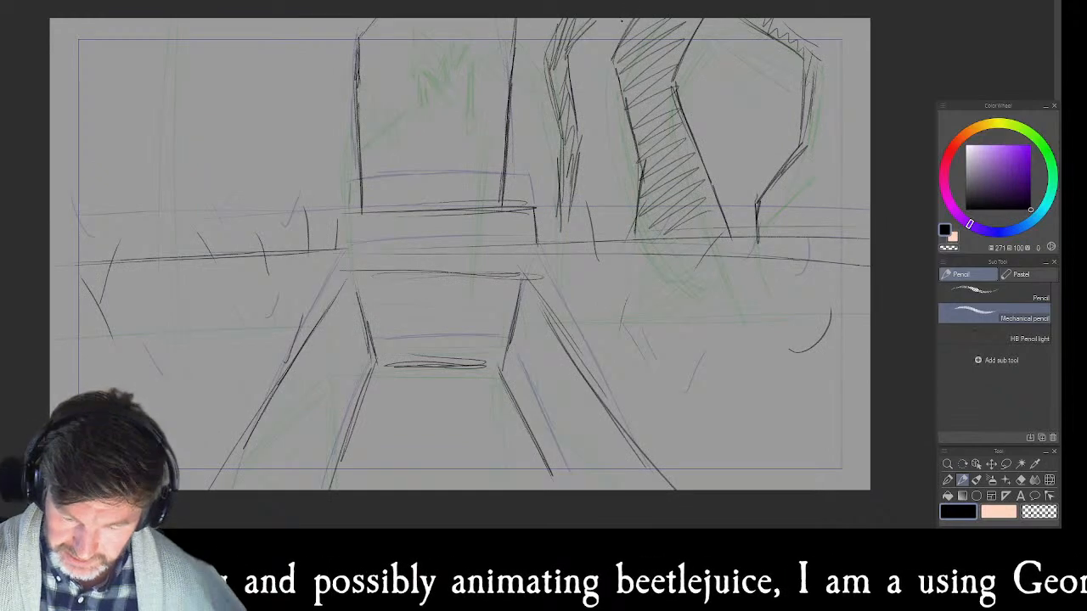
- Draw a narrow bent band along the thick trunk's left edge that crosses into the lower trunk, removing its heaviest strokes
left_click_drag(622, 21, 607, 48)
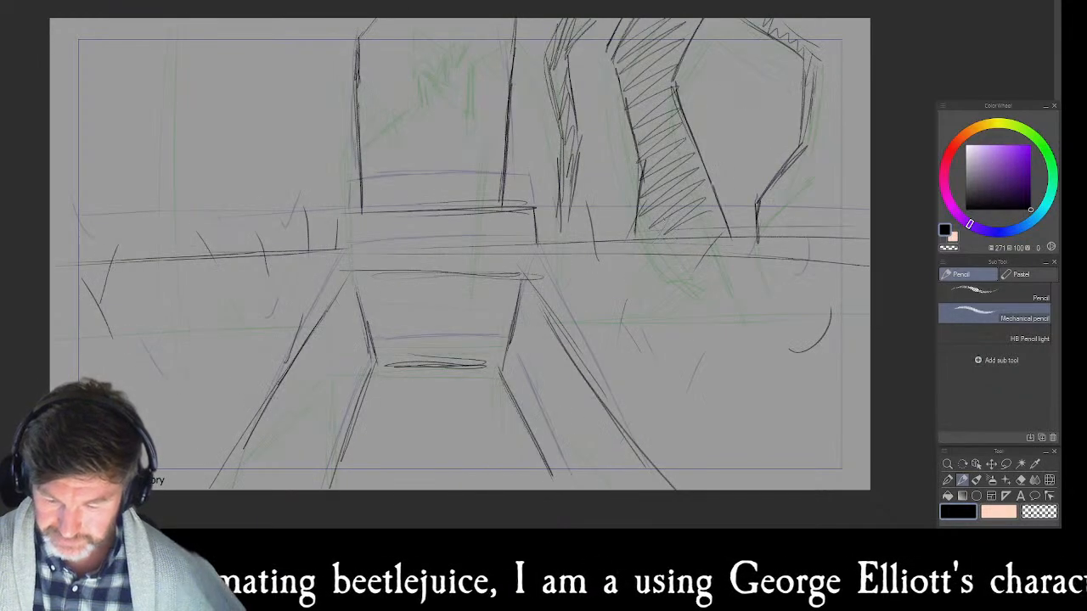
left_click_drag(618, 119, 681, 191)
mouse_move(605, 55)
left_mouse_down()
mouse_move(619, 126)
mouse_move(610, 97)
left_mouse_up()
left_click_drag(642, 19, 618, 59)
mouse_move(640, 19)
left_mouse_down()
mouse_move(614, 63)
mouse_move(622, 114)
mouse_move(677, 171)
left_mouse_up()
left_click_drag(625, 113, 679, 189)
left_click_drag(619, 29, 606, 53)
left_click_drag(630, 19, 608, 59)
mouse_move(644, 20)
left_mouse_down()
mouse_move(621, 48)
mouse_move(617, 110)
left_mouse_up()
mouse_move(609, 53)
left_mouse_down()
mouse_move(615, 115)
mouse_move(651, 155)
left_mouse_up()
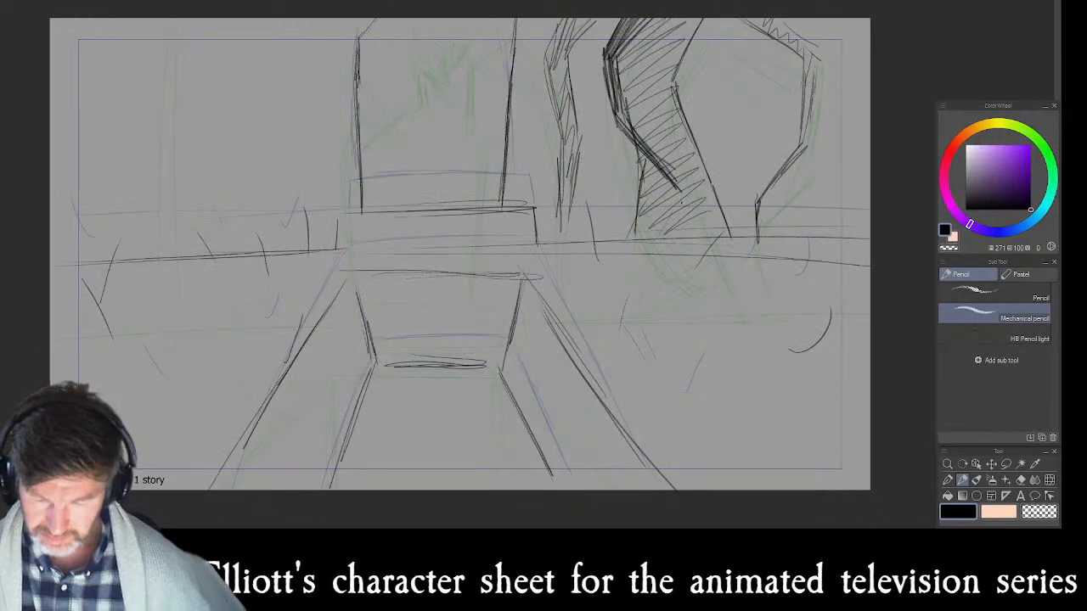
key("ctrl+z")
key("ctrl+z")
key("ctrl+z")
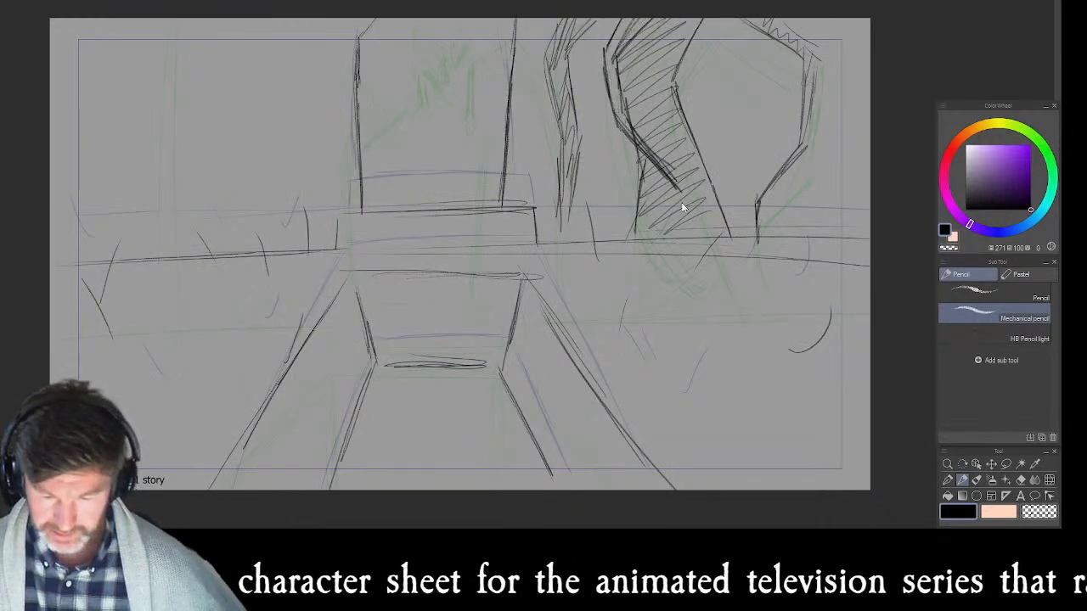
left_click_drag(606, 51, 609, 91)
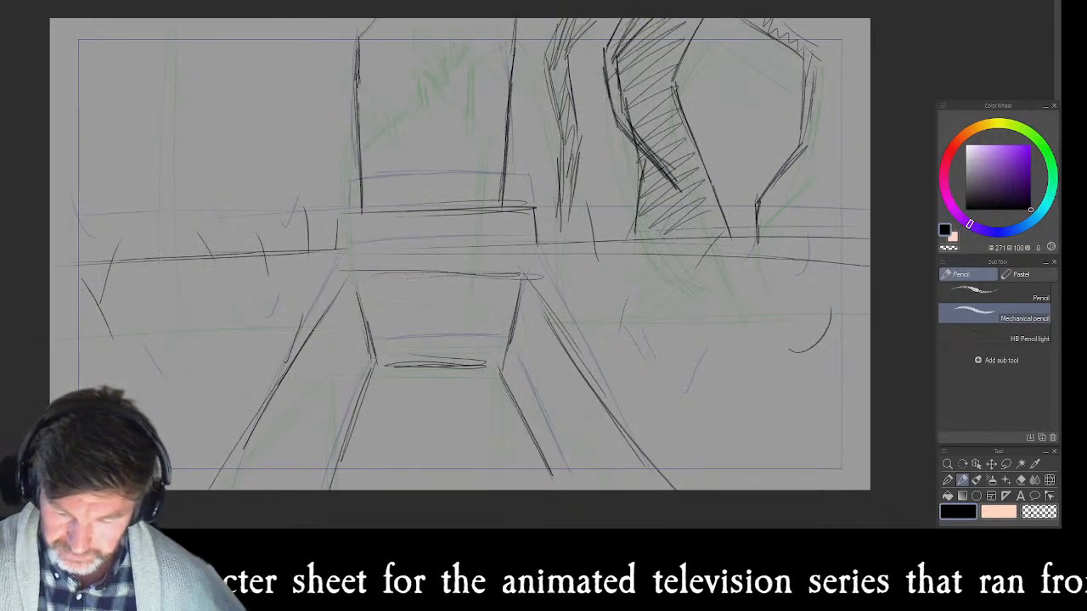
- Cross-hatch the interior of the thick trunk over its existing diagonal shading
mouse_move(619, 43)
left_mouse_down()
mouse_move(628, 101)
mouse_move(657, 43)
mouse_move(684, 62)
mouse_move(683, 151)
left_mouse_up()
mouse_move(640, 180)
left_mouse_down()
mouse_move(663, 235)
mouse_move(700, 228)
left_mouse_up()
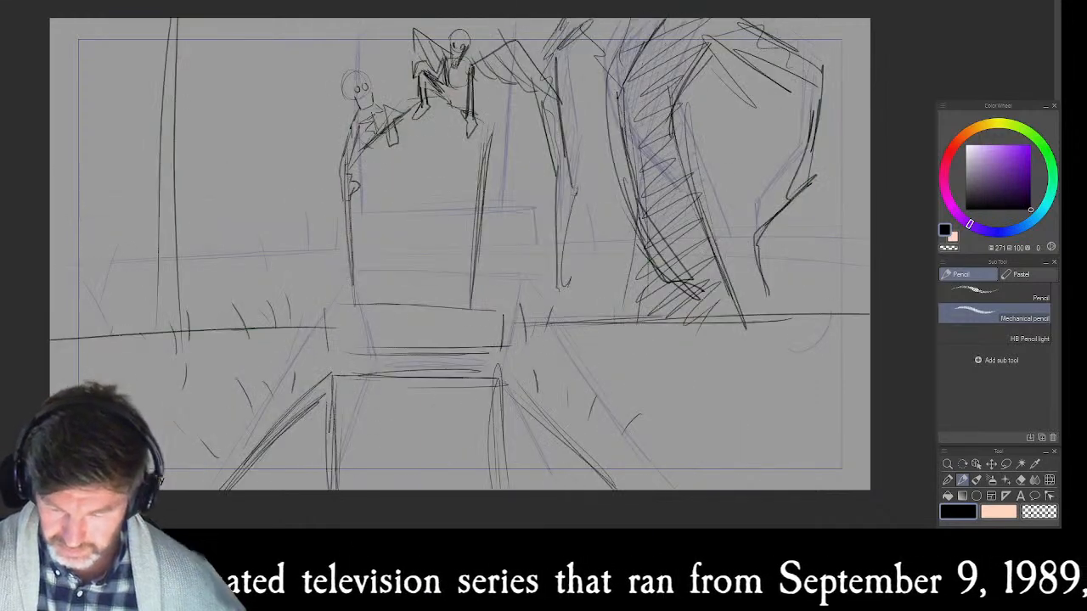
mouse_move(625, 61)
left_mouse_down()
mouse_move(667, 34)
mouse_move(692, 158)
mouse_move(671, 213)
mouse_move(730, 310)
mouse_move(644, 299)
left_mouse_up()
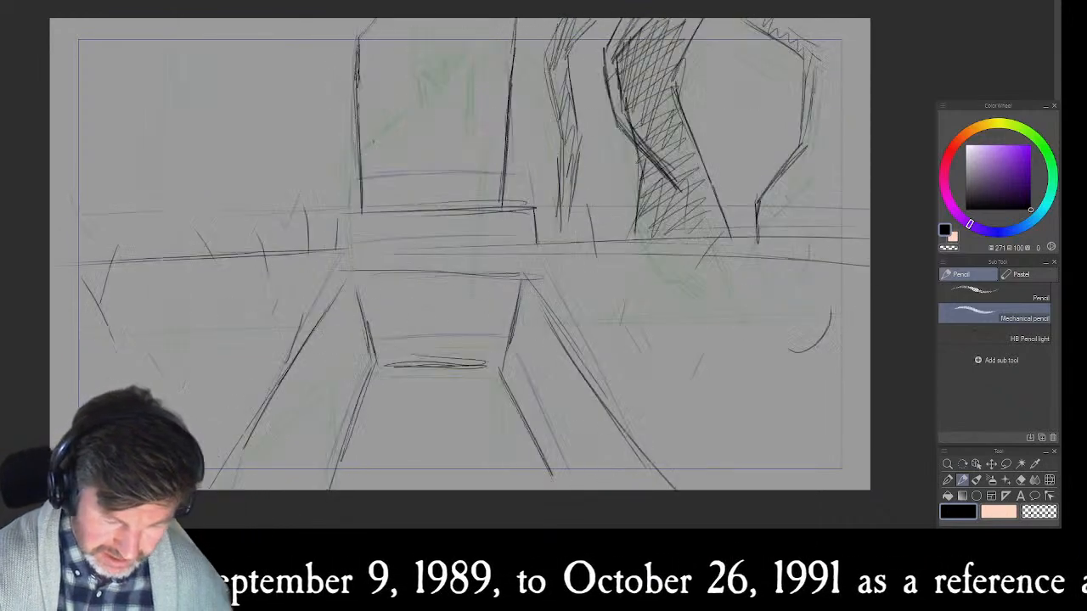
mouse_move(370, 52)
left_mouse_down()
mouse_move(349, 36)
mouse_move(358, 37)
left_mouse_up()
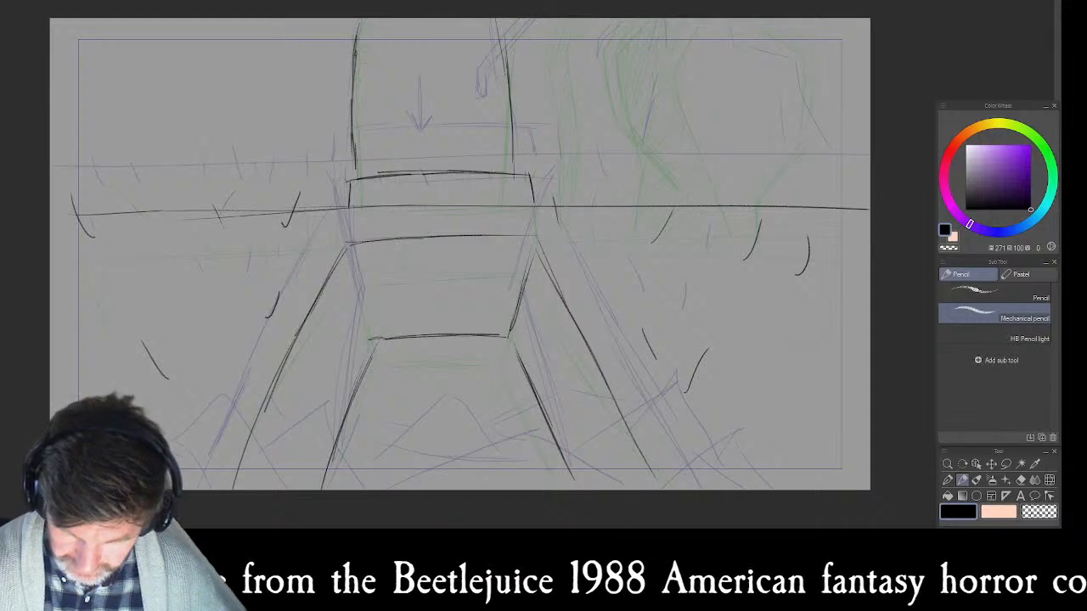
- On the in-between frame, outline both edges of the thick bent trunk, narrowing at the middle and rising to the canvas top
left_click_drag(643, 143, 624, 209)
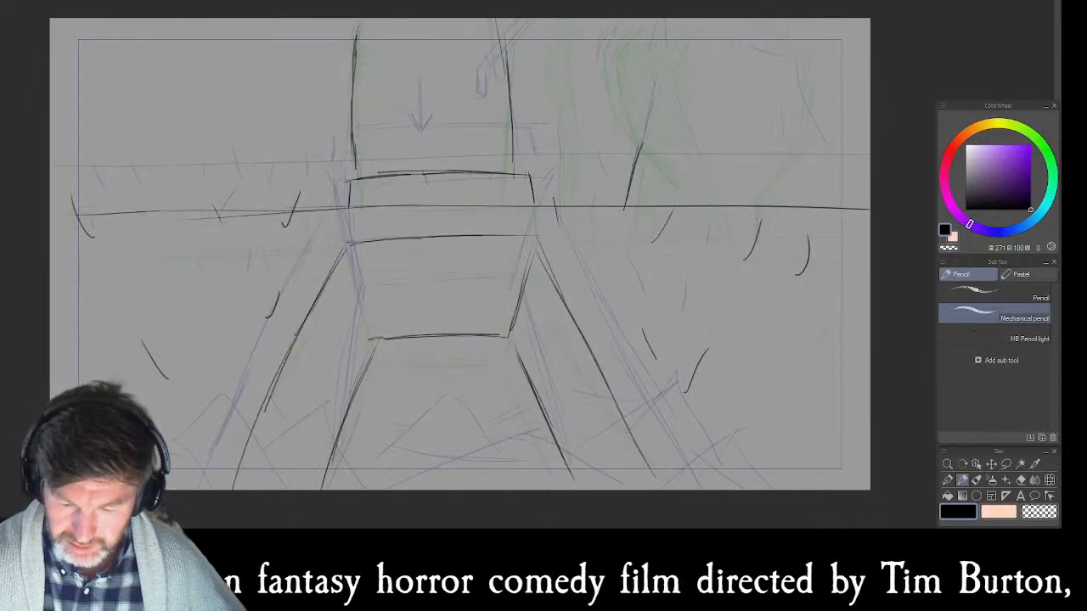
mouse_move(635, 160)
left_mouse_down()
mouse_move(647, 117)
mouse_move(624, 56)
left_mouse_up()
left_click_drag(643, 127, 617, 36)
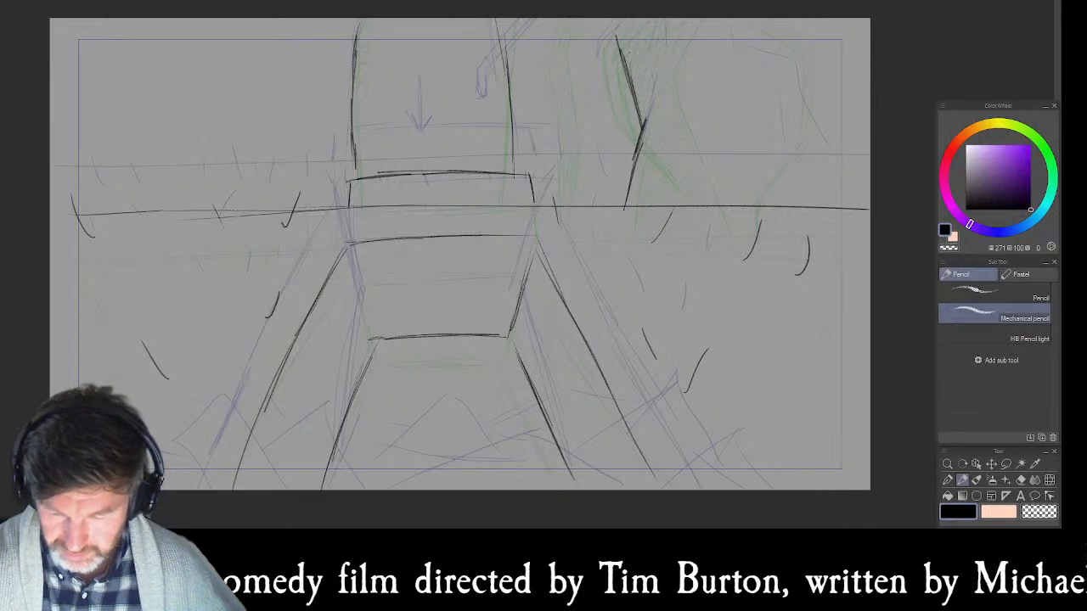
left_click_drag(642, 136, 621, 37)
left_click_drag(631, 80, 616, 17)
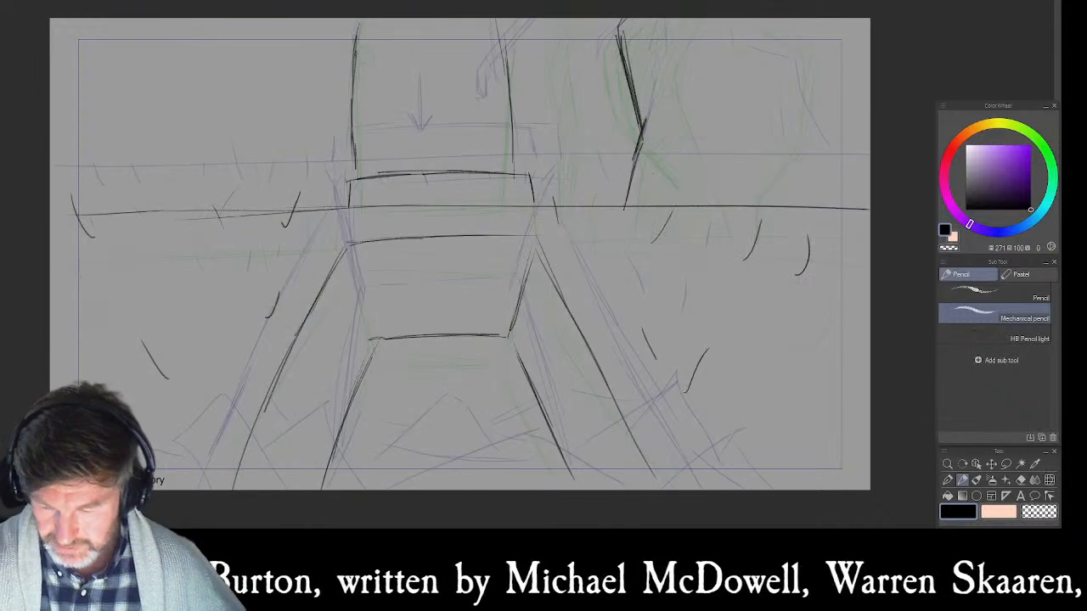
left_click_drag(680, 77, 702, 19)
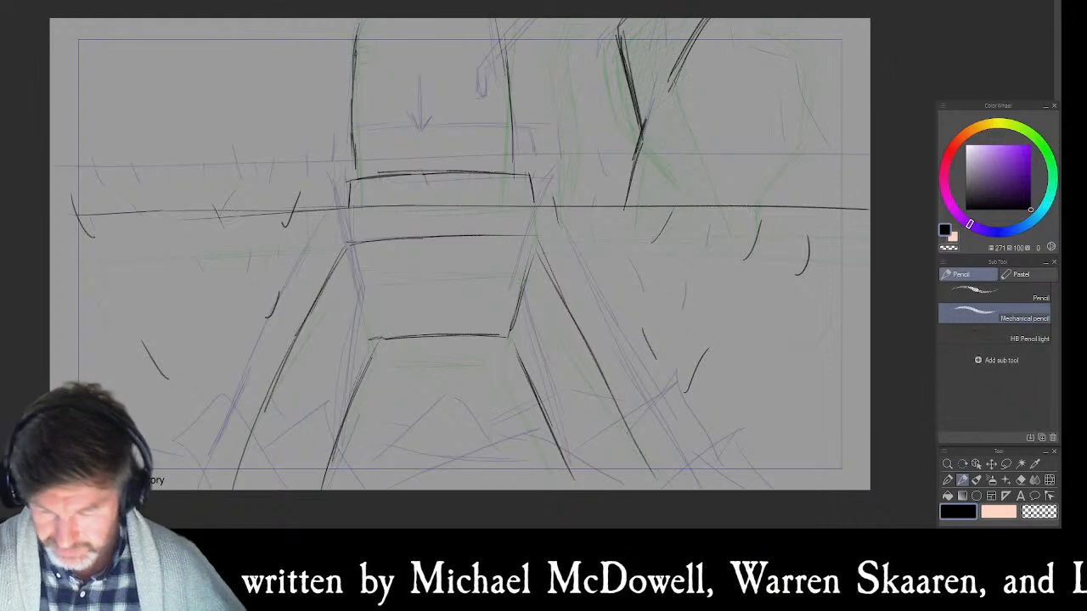
left_click_drag(677, 83, 703, 188)
left_click_drag(686, 136, 703, 183)
- Fill the in-between frame's thick trunk with dense, near-vertical hatching from the canvas top down to the horizon
mouse_move(623, 52)
left_mouse_down()
mouse_move(638, 19)
mouse_move(645, 112)
left_mouse_up()
mouse_move(633, 27)
left_mouse_down()
mouse_move(652, 102)
mouse_move(666, 75)
left_mouse_up()
mouse_move(662, 17)
left_mouse_down()
mouse_move(676, 70)
mouse_move(692, 53)
left_mouse_up()
mouse_move(626, 201)
left_mouse_down()
mouse_move(664, 145)
mouse_move(685, 79)
left_mouse_up()
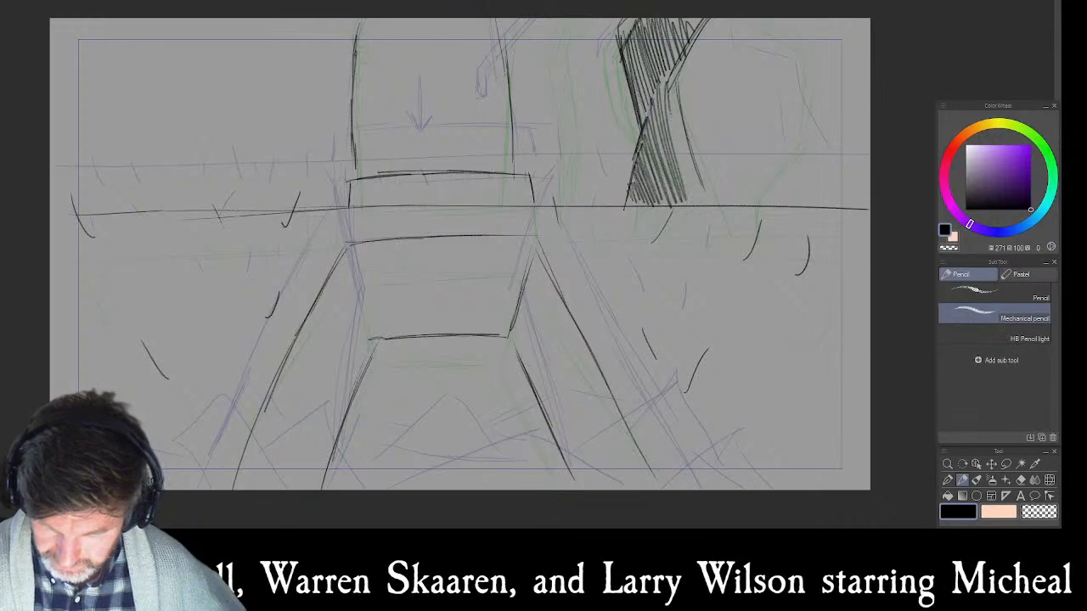
left_click_drag(670, 207, 698, 81)
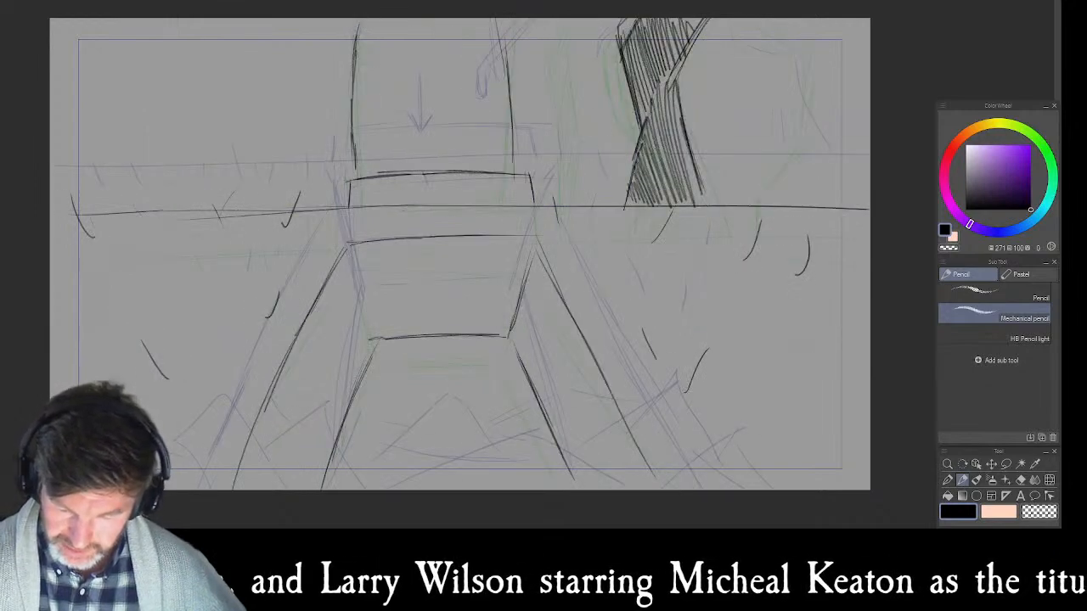
- Outline a thin bent trunk between the monument and the thick trunk, rising to the canvas top
left_click_drag(592, 111, 582, 174)
mouse_move(578, 89)
left_mouse_down()
mouse_move(576, 175)
mouse_move(576, 139)
left_mouse_up()
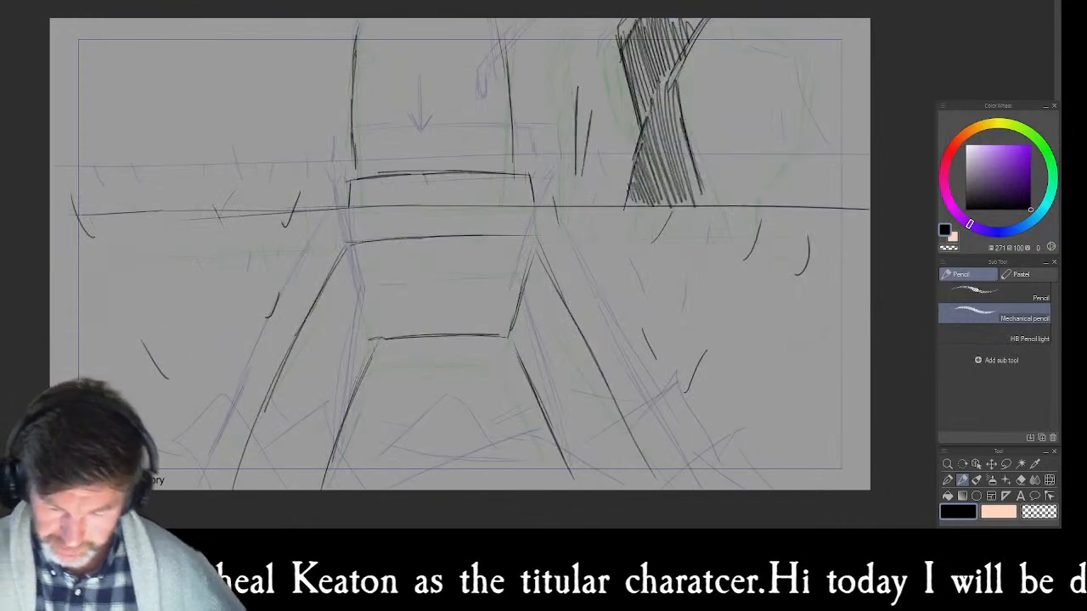
left_click_drag(560, 20, 576, 86)
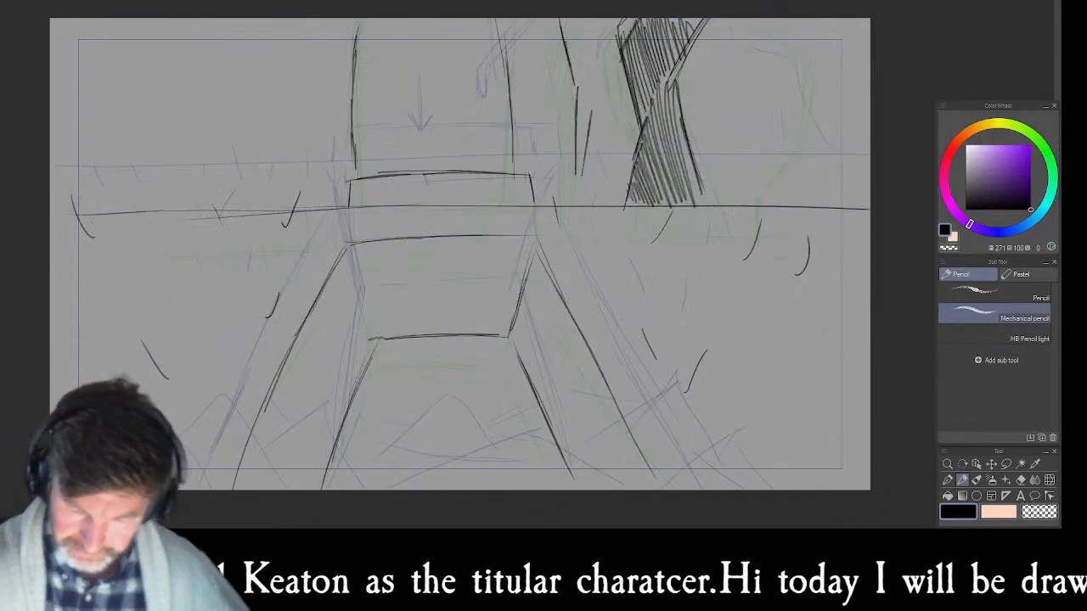
left_click_drag(578, 19, 591, 114)
- Fill the thin bent trunk with short diagonal hatching along its whole length
left_click_drag(577, 22, 564, 37)
left_click_drag(579, 34, 568, 51)
left_click_drag(582, 43, 575, 87)
left_click_drag(586, 84, 576, 122)
left_click_drag(587, 116, 577, 140)
left_click_drag(590, 134, 579, 150)
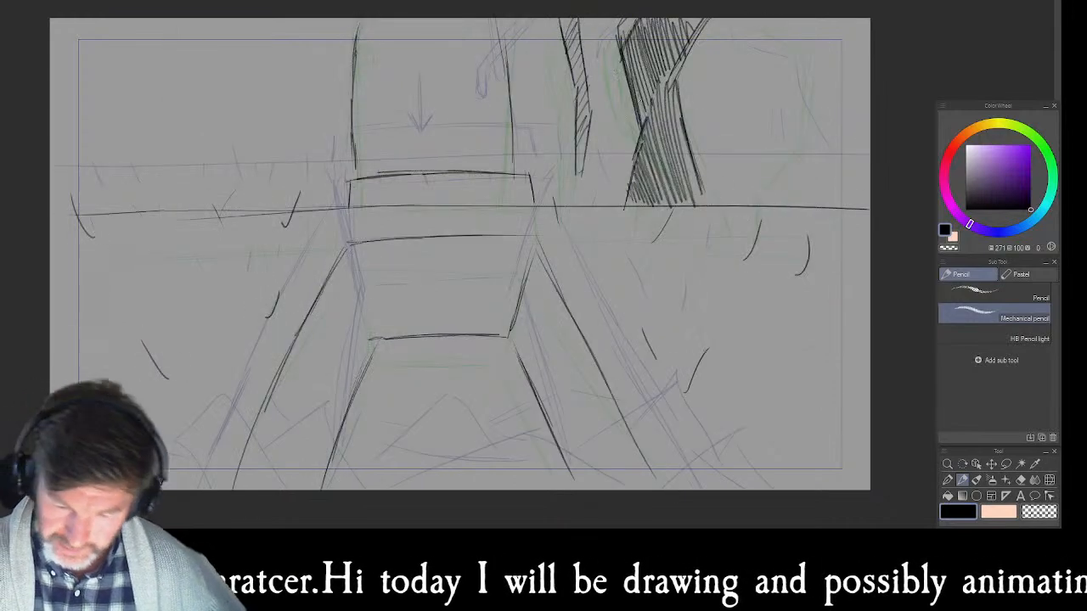
- Draw a narrow angled band along the thick trunk's left edge, crossing into the trunk at its narrowest point
mouse_move(606, 69)
left_mouse_down()
mouse_move(654, 117)
mouse_move(618, 84)
left_mouse_up()
mouse_move(608, 19)
left_mouse_down()
mouse_move(603, 78)
mouse_move(619, 54)
left_mouse_up()
mouse_move(618, 13)
left_mouse_down()
mouse_move(619, 67)
mouse_move(652, 114)
left_mouse_up()
left_click_drag(618, 42, 612, 67)
mouse_move(616, 30)
left_mouse_down()
mouse_move(606, 51)
mouse_move(620, 88)
left_mouse_up()
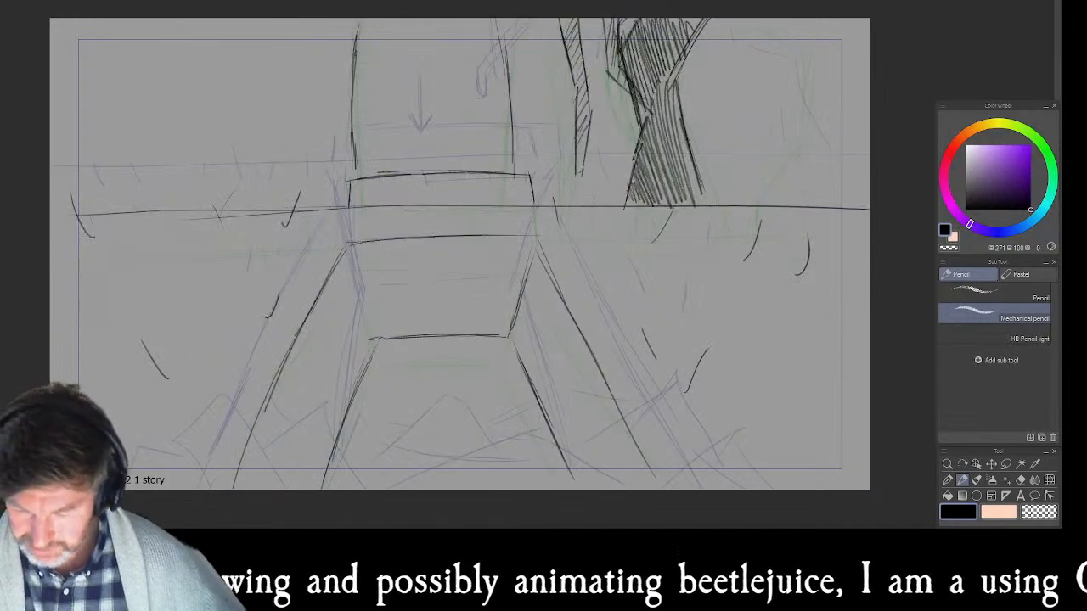
- Draw a thin bent trunk to the right of the thick trunk, angling outward and up to the canvas top
left_click_drag(742, 146, 750, 189)
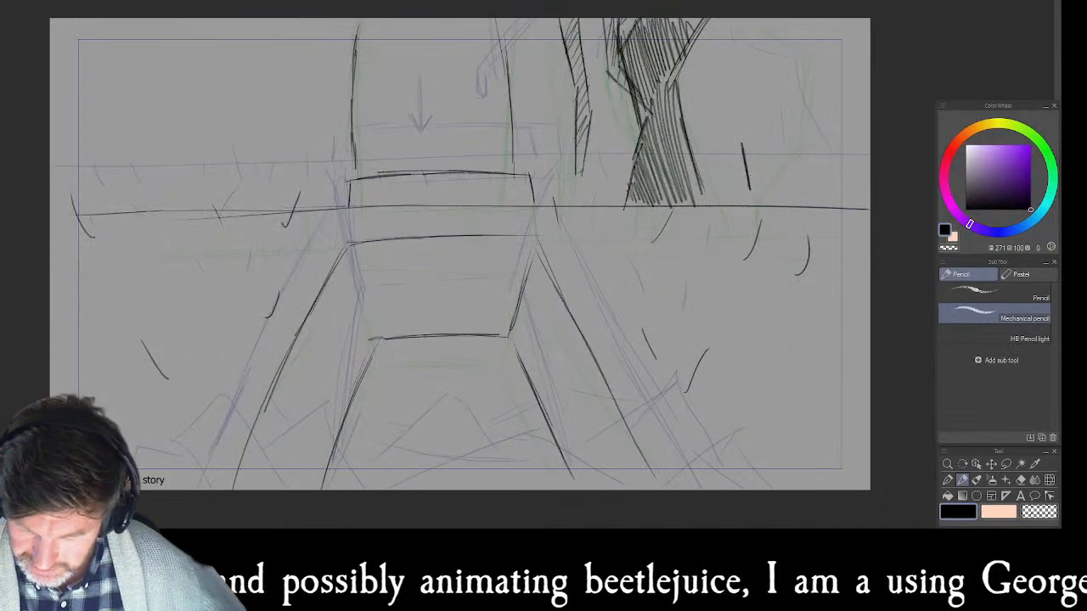
mouse_move(744, 143)
left_mouse_down()
mouse_move(774, 103)
mouse_move(787, 15)
left_mouse_up()
left_click_drag(774, 101, 786, 17)
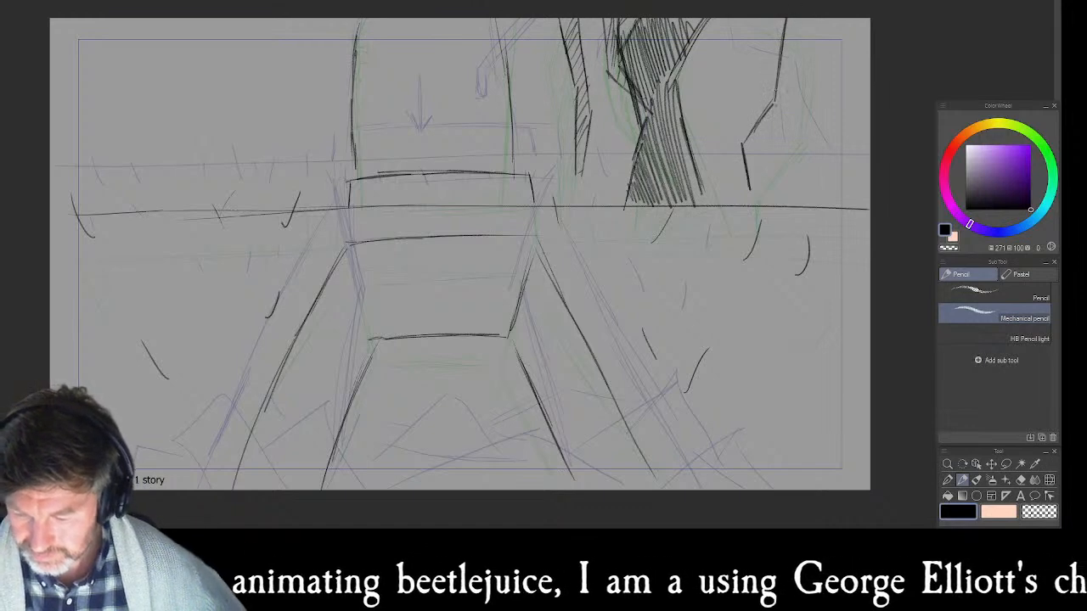
mouse_move(745, 142)
left_mouse_down()
mouse_move(750, 189)
mouse_move(775, 84)
left_mouse_up()
left_click_drag(747, 135, 777, 83)
left_click_drag(778, 35, 771, 100)
left_click_drag(770, 19, 773, 93)
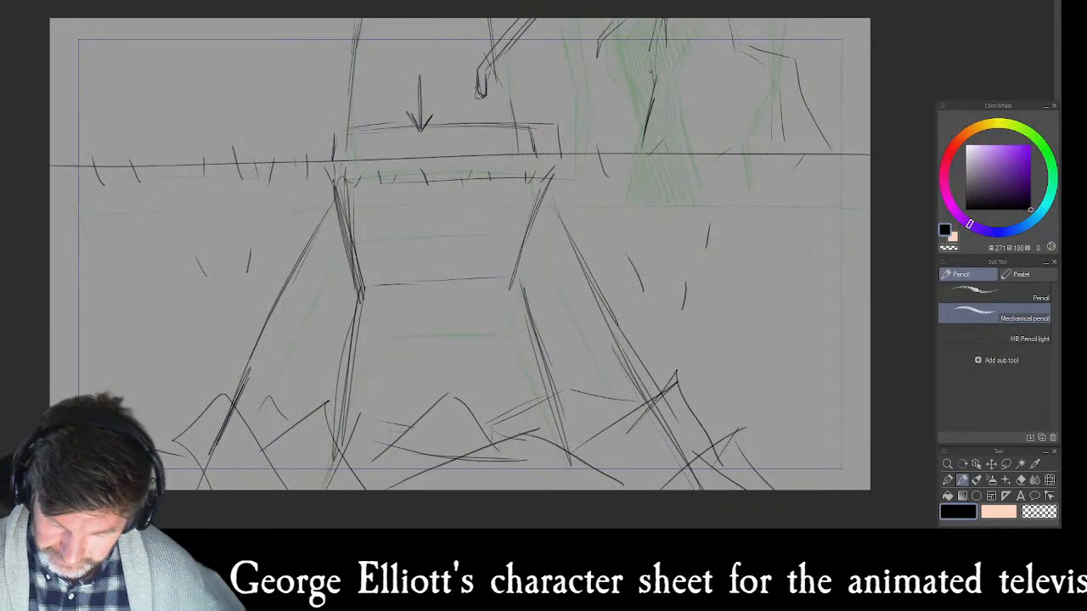
- On the earlier frame with the pointed foreground shapes, outline the thick trunk above the horizon and fill it with diagonal hatching
left_click_drag(637, 99, 620, 154)
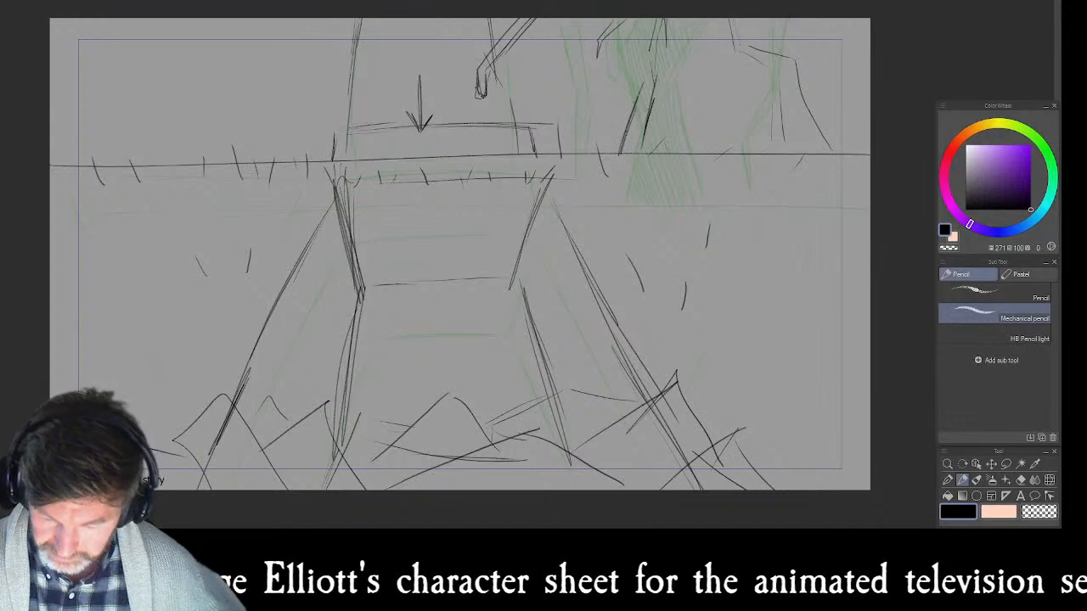
mouse_move(695, 57)
left_mouse_down()
mouse_move(708, 157)
mouse_move(704, 127)
left_mouse_up()
left_click_drag(687, 25, 702, 128)
left_click_drag(630, 123, 650, 59)
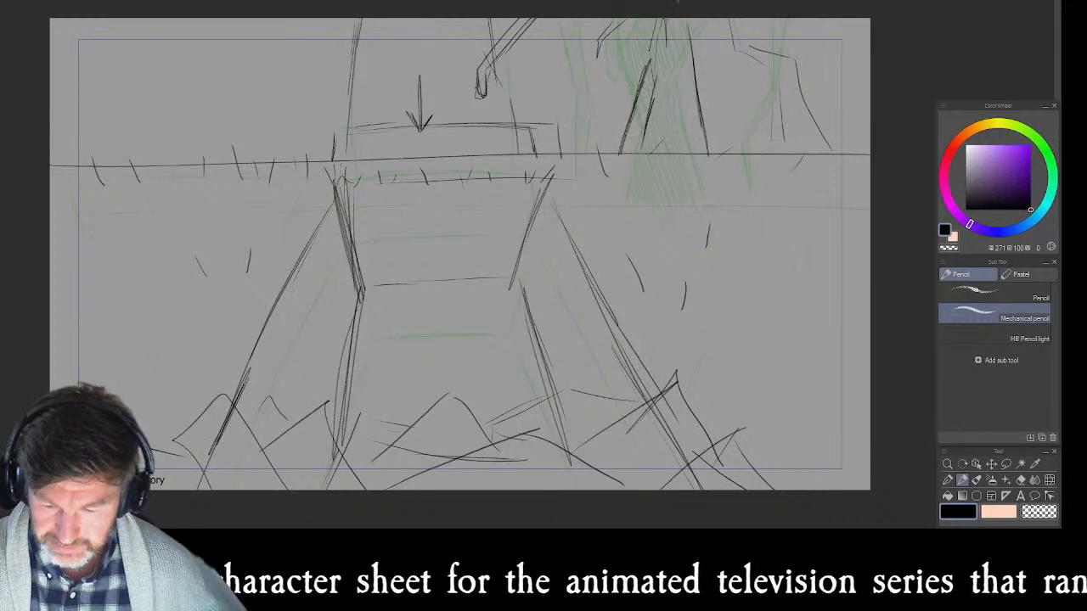
left_click_drag(634, 21, 644, 78)
mouse_move(641, 30)
left_mouse_down()
mouse_move(642, 39)
mouse_move(678, 22)
mouse_move(630, 118)
mouse_move(628, 138)
mouse_move(651, 152)
left_mouse_up()
left_click_drag(669, 115, 703, 156)
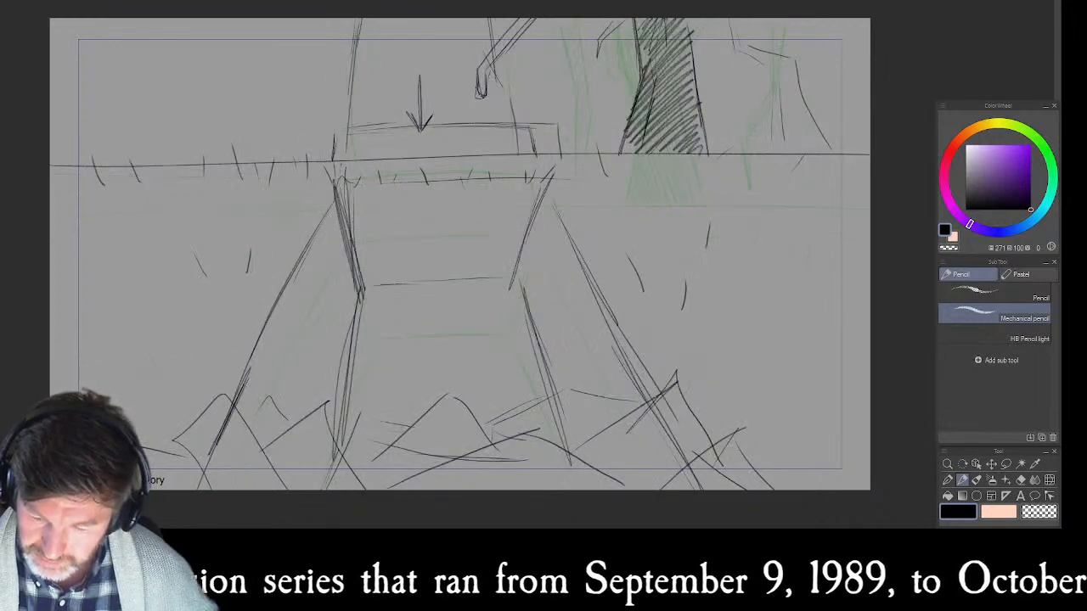
- Sketch a thin bent trunk to the right of the hatched trunk on the earlier frame
mouse_move(741, 89)
left_mouse_down()
mouse_move(754, 137)
mouse_move(746, 62)
left_mouse_up()
left_click_drag(739, 21, 747, 64)
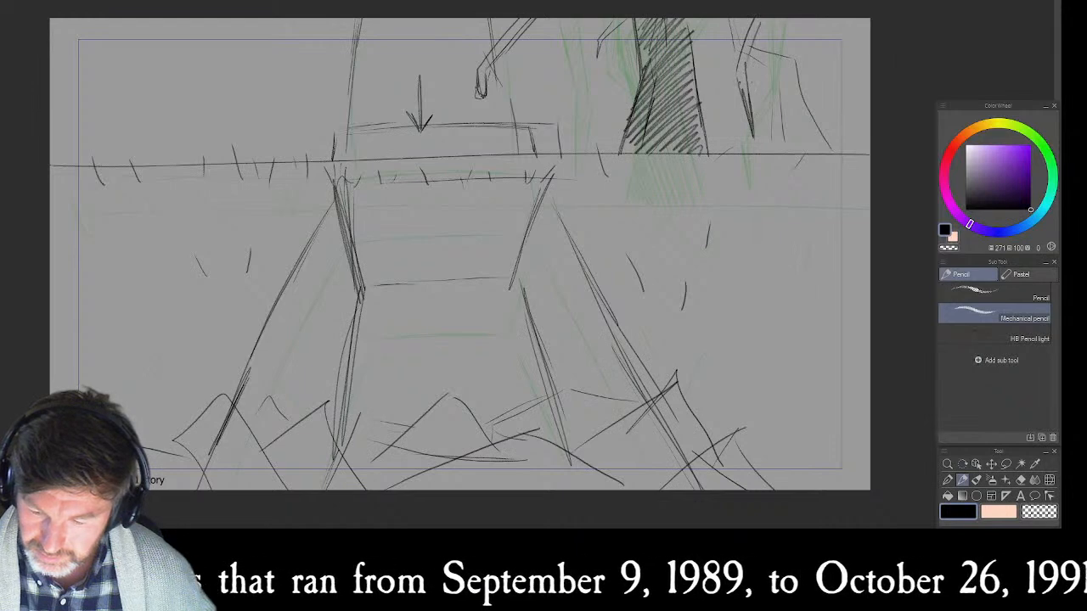
left_click_drag(739, 26, 749, 93)
left_click_drag(742, 20, 752, 97)
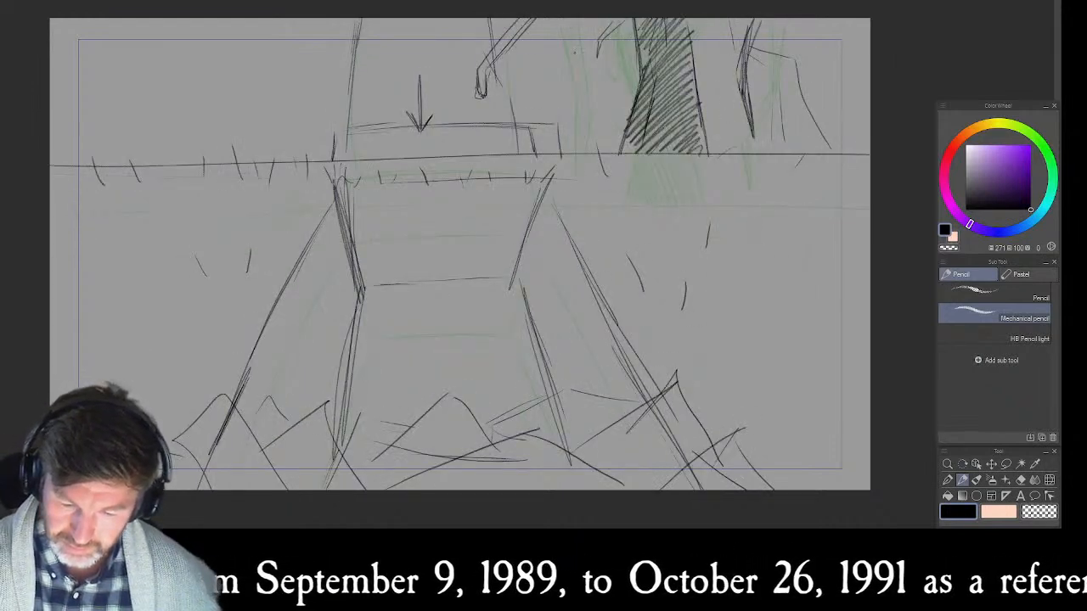
- Sketch a short thin trunk with vertical shading to the left of the hatched trunk on the earlier frame
left_click_drag(576, 53, 575, 121)
left_click_drag(575, 42, 576, 109)
left_click_drag(588, 61, 586, 100)
mouse_move(590, 46)
left_mouse_down()
mouse_move(586, 95)
mouse_move(587, 55)
left_mouse_up()
left_click_drag(574, 17, 573, 53)
left_click_drag(581, 98, 578, 21)
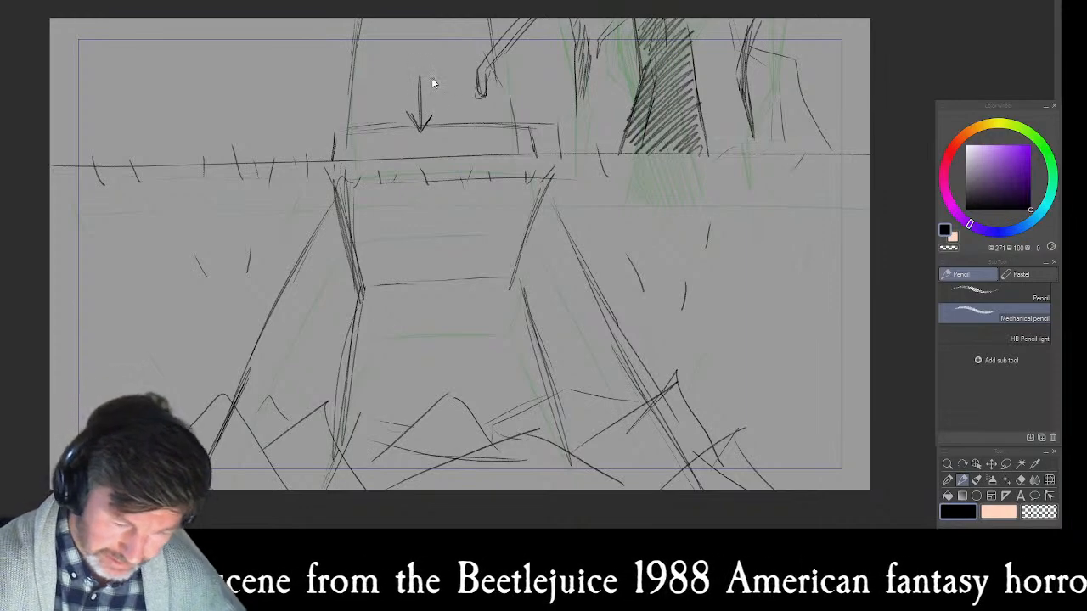
- Lasso the lower tip of the down arrow on the monument and trim it
key("m")
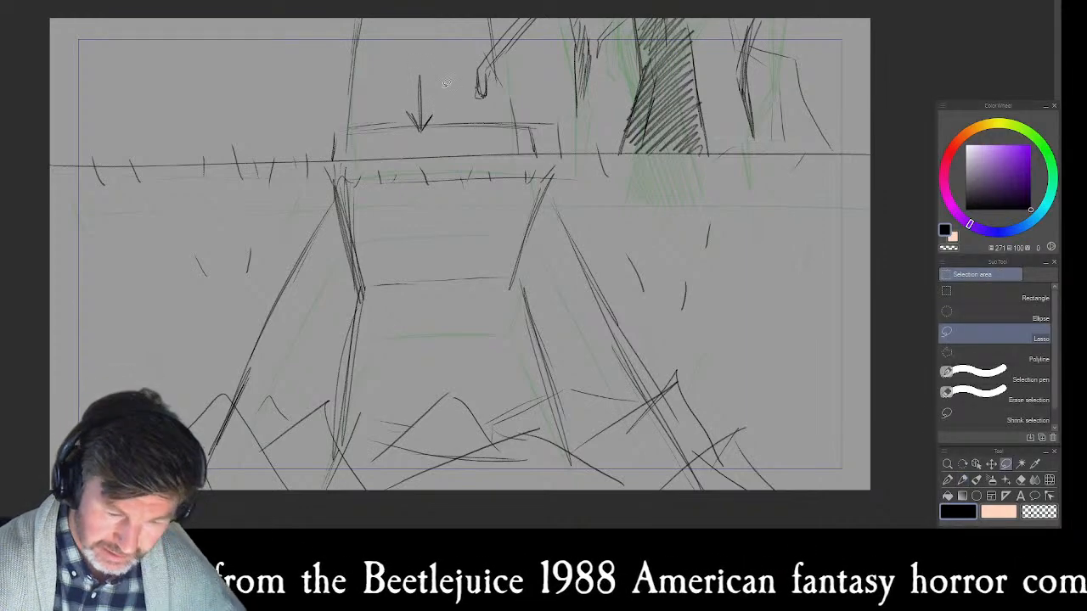
left_click_drag(432, 75, 428, 78)
left_click(435, 64)
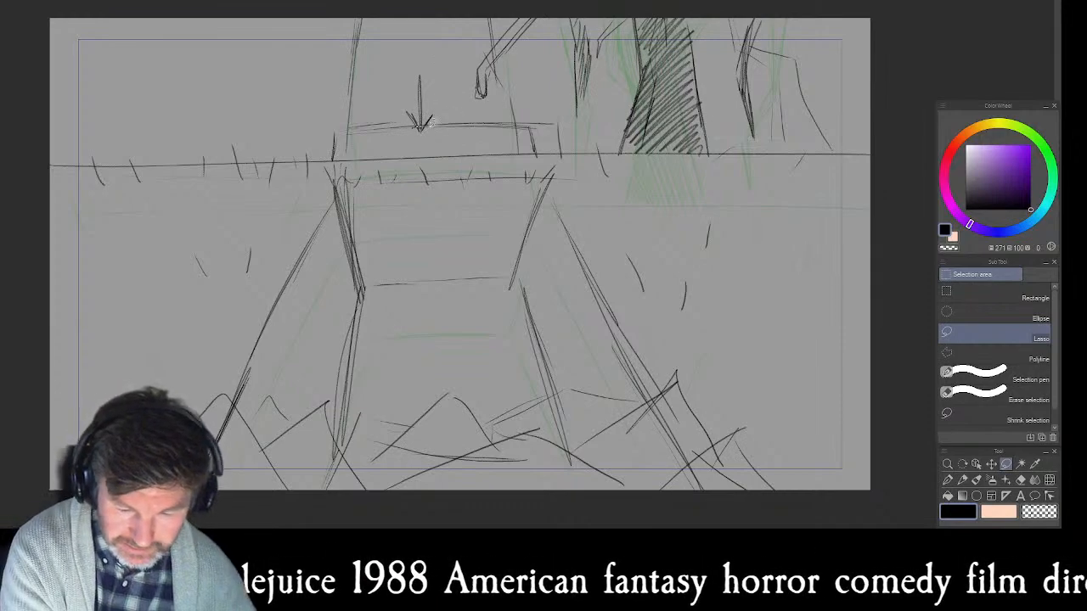
left_click_drag(418, 127, 420, 133)
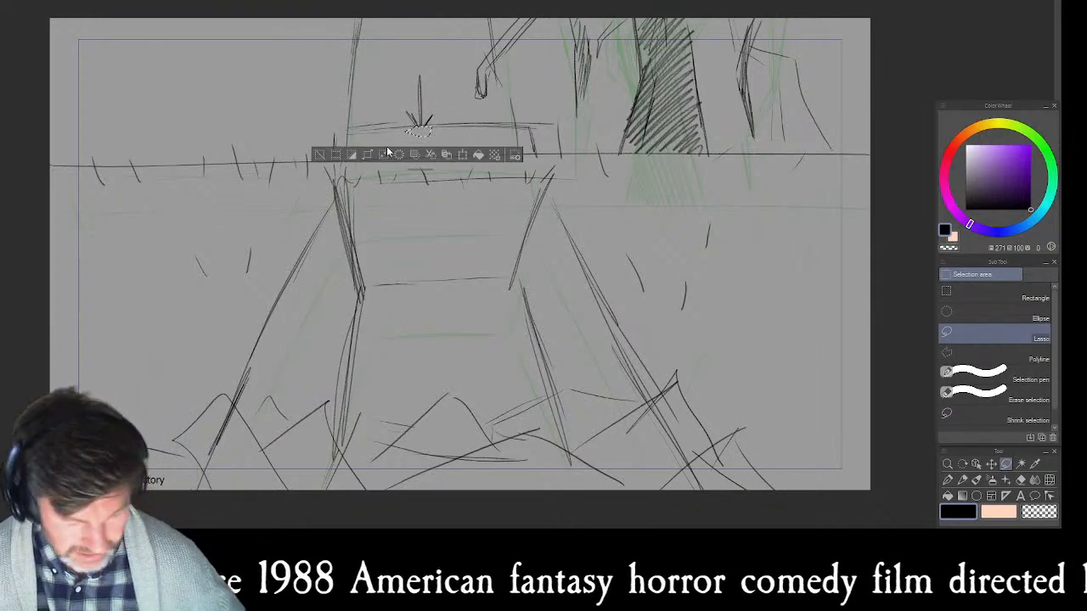
left_click(460, 88)
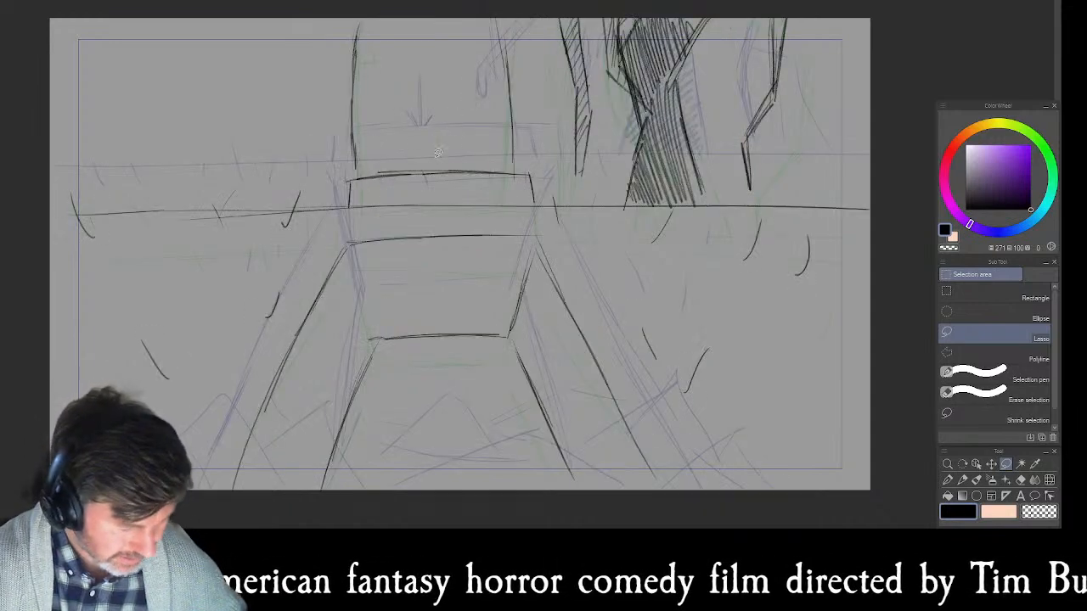
- On the following in-between frame, draw a down arrow on the monument with its head just above the base
key("p")
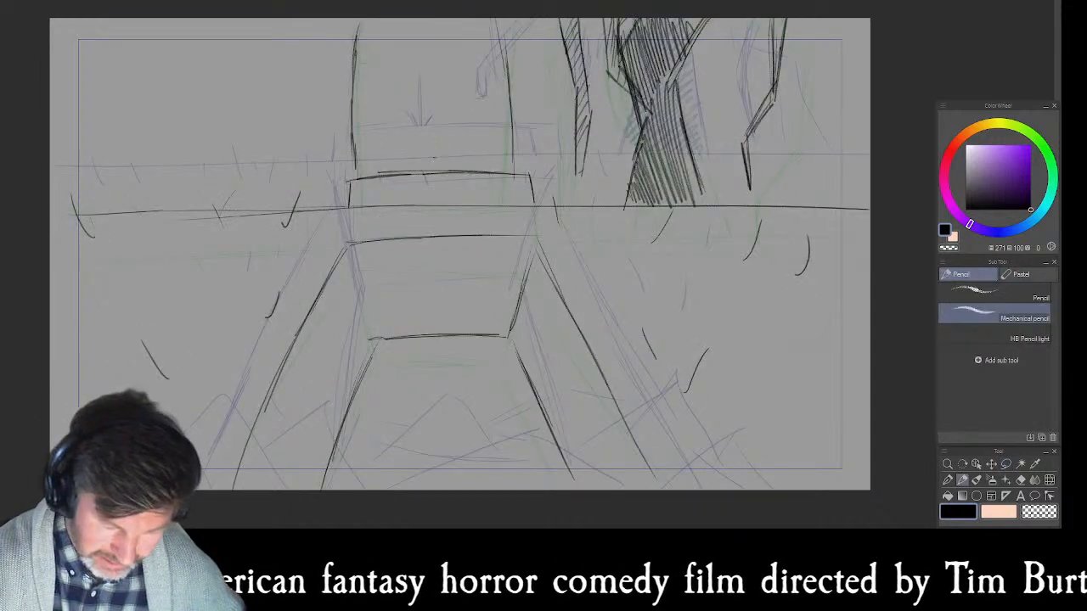
mouse_move(417, 149)
left_mouse_down()
mouse_move(427, 162)
mouse_move(444, 145)
left_mouse_up()
left_click_drag(427, 102, 429, 164)
left_click_drag(428, 127, 429, 161)
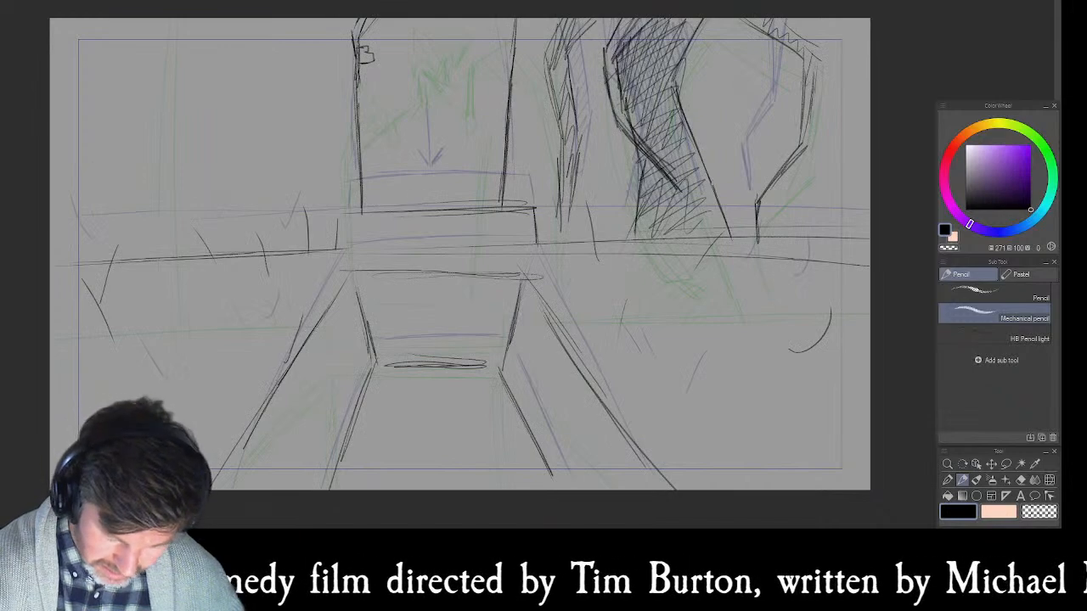
- Draw a matching down arrow slightly lower on the monument in the frame with the cross-hatched trunk before the tombstone scene
left_click_drag(420, 178, 435, 194)
left_click_drag(434, 146, 434, 190)
left_click_drag(433, 126, 434, 192)
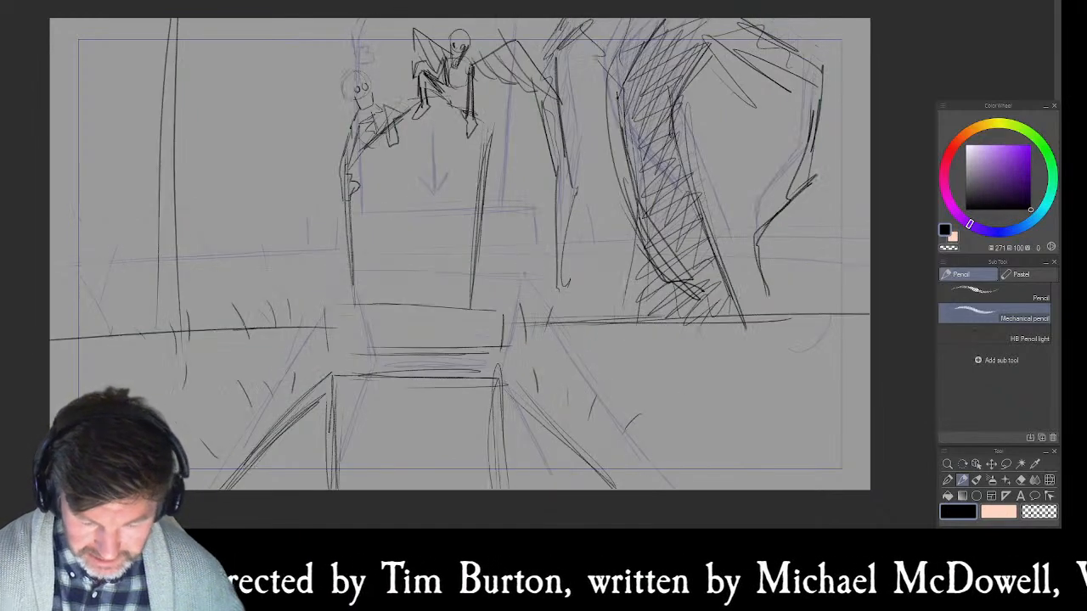
- Draw a down arrow on the lower half of the tombstone in the final frame and adjust its placement with a lasso selection
mouse_move(397, 282)
left_mouse_down()
mouse_move(405, 292)
mouse_move(420, 281)
left_mouse_up()
mouse_move(408, 238)
left_mouse_down()
mouse_move(407, 291)
mouse_move(416, 242)
mouse_move(393, 287)
mouse_move(432, 270)
mouse_move(414, 258)
mouse_move(451, 245)
mouse_move(424, 270)
left_mouse_up()
key("m")
left_click(453, 317)
left_click(395, 313)
key("ctrl+d")
- Flip back and forth through the storyboard frames to check the motion of the arrow, monument and trees
key("Left")
key("Left")
key("Right")
key("Right")
key("Left")
key("Left")
key("Left")
key("Right")
key("Right")
key("Right")
key("Right")
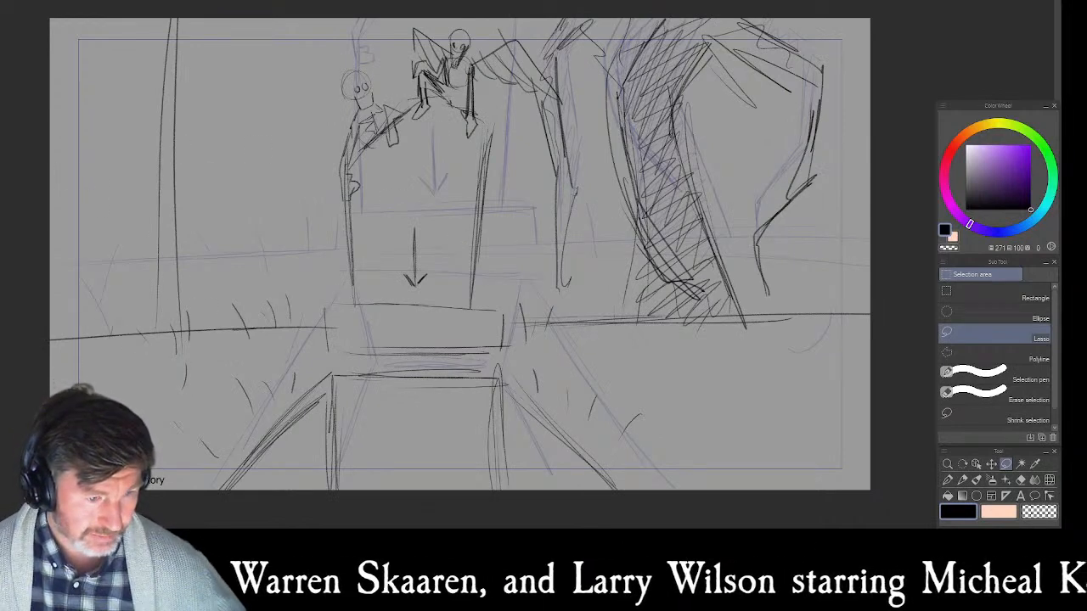
key("Left")
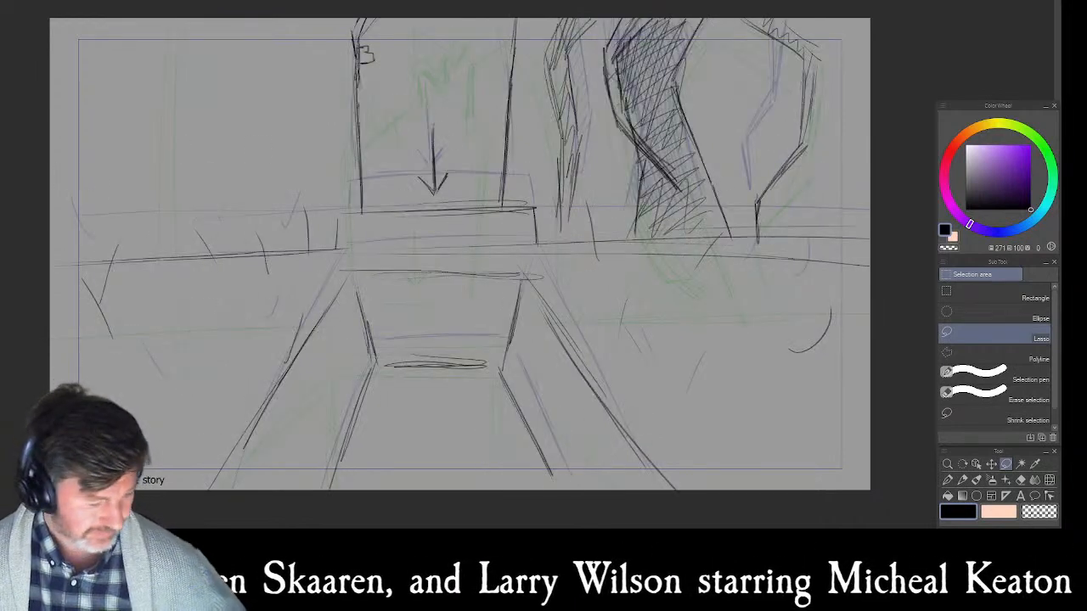
- On the blank in-between frame before the tombstone scene, draw a gently curved horizon line across the full canvas
key("Right")
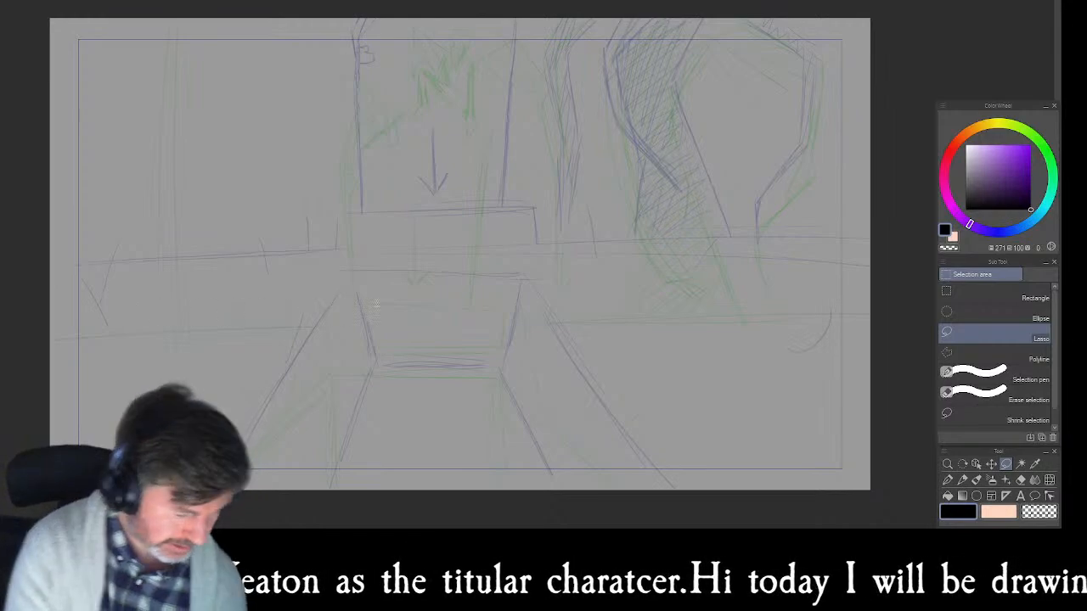
key("p")
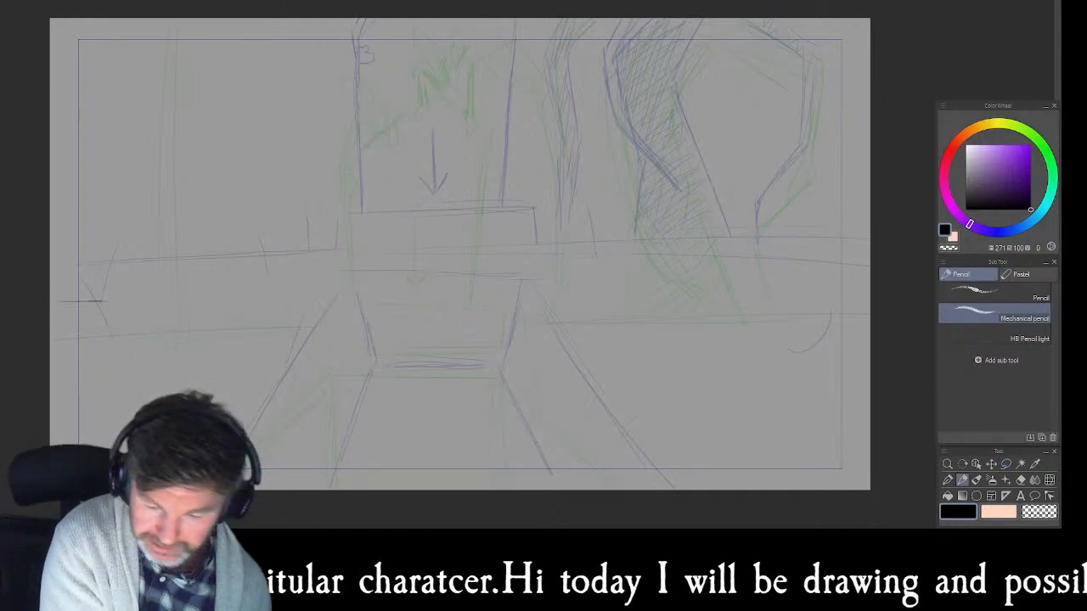
left_click_drag(59, 301, 862, 273)
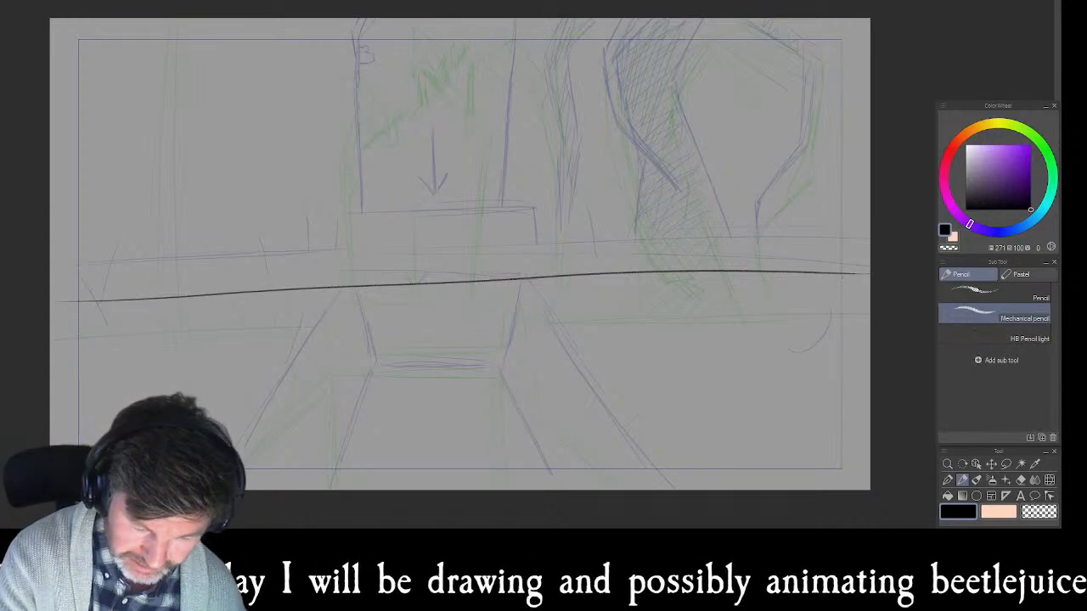
- Draw the tombstone's left edge and sloping peaked top on the new frame, erasing the doubled stroke on the left slope
left_click_drag(353, 100, 410, 53)
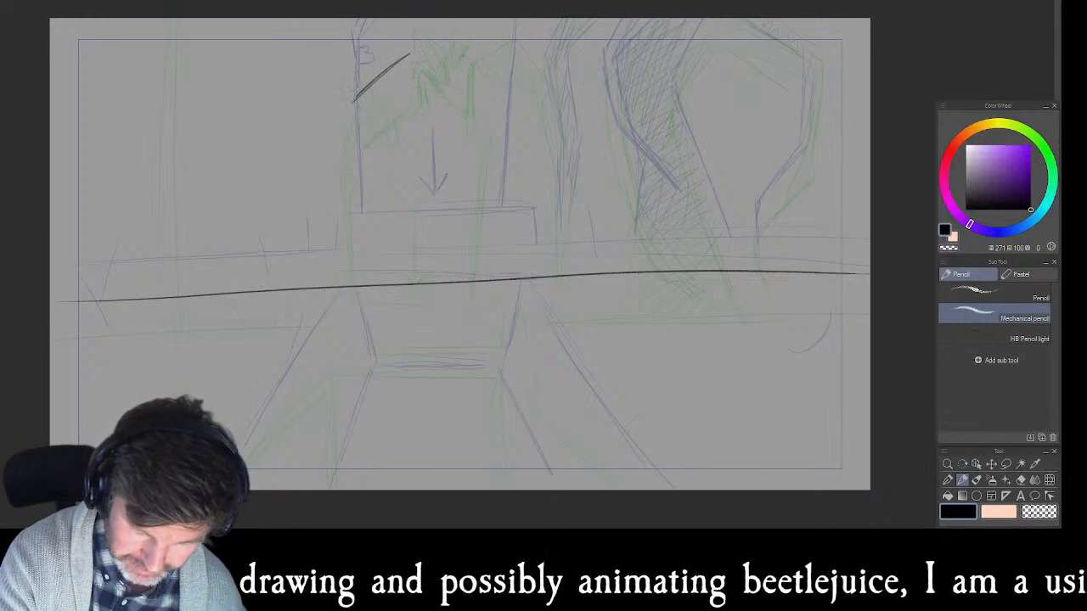
left_click_drag(354, 125, 367, 253)
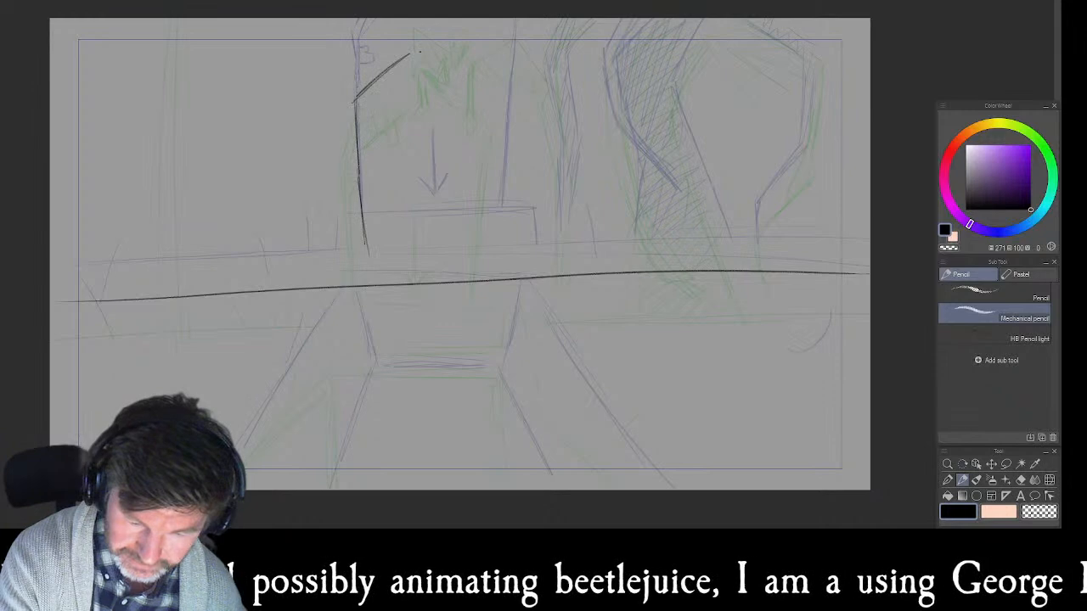
left_click_drag(435, 53, 477, 81)
left_click_drag(396, 69, 353, 121)
left_click_drag(352, 124, 433, 42)
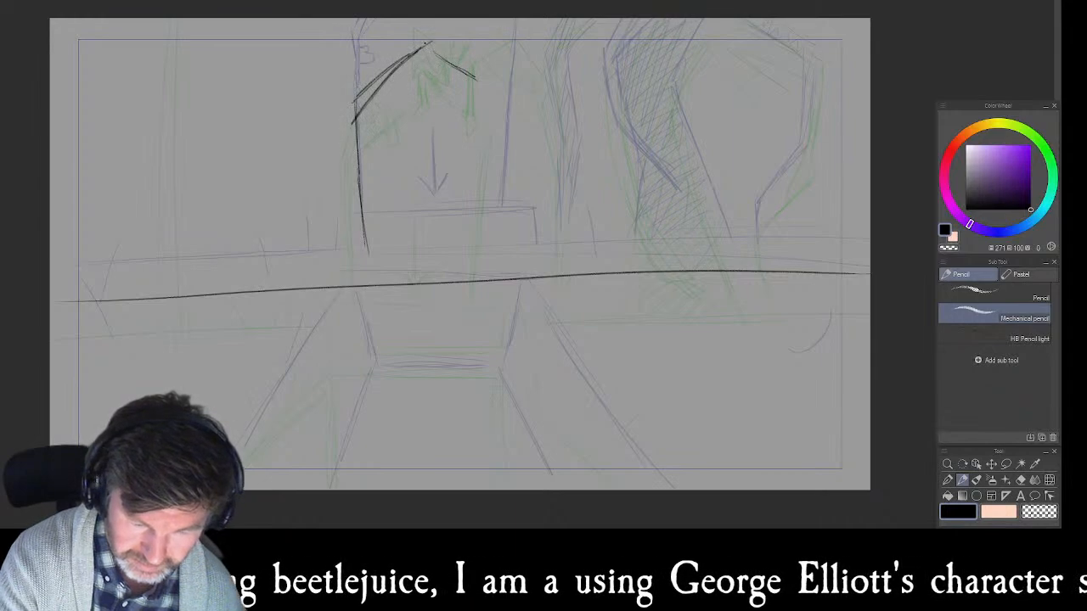
key("e")
mouse_move(365, 90)
left_mouse_down()
mouse_move(357, 101)
mouse_move(414, 48)
left_mouse_up()
key("p")
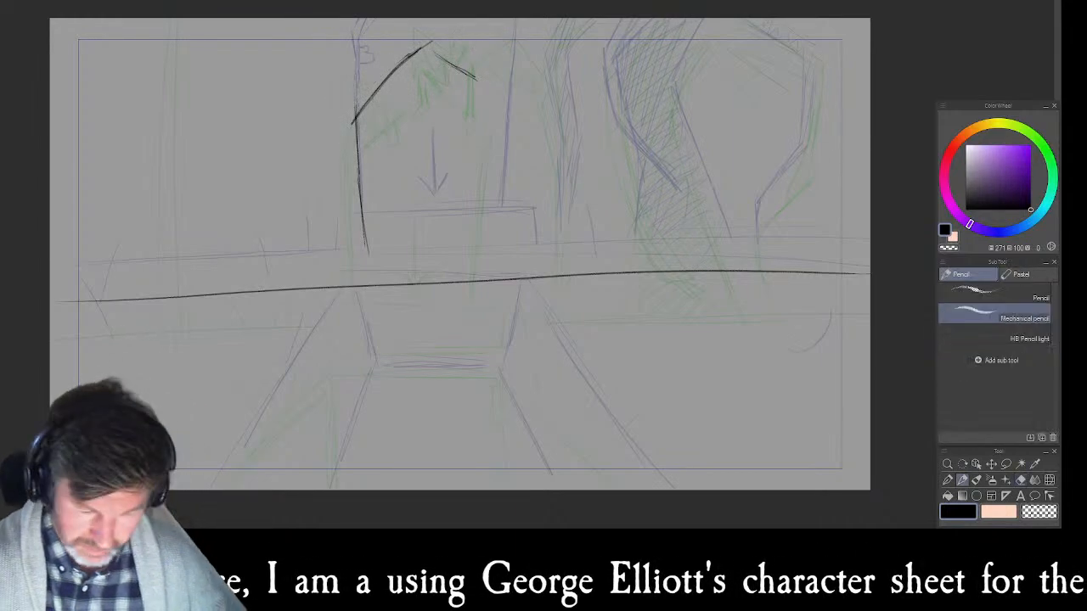
- Draw the tombstone's right edge and a flat rectangular base beneath it, just above the horizon
left_click_drag(485, 89, 473, 194)
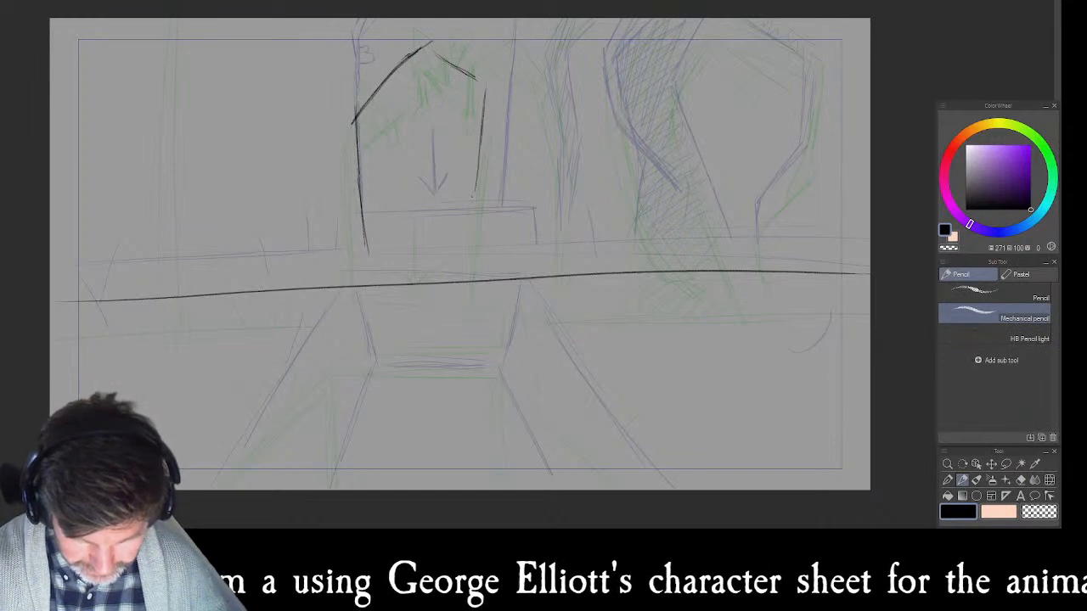
left_click_drag(485, 87, 473, 205)
left_click_drag(477, 164, 466, 243)
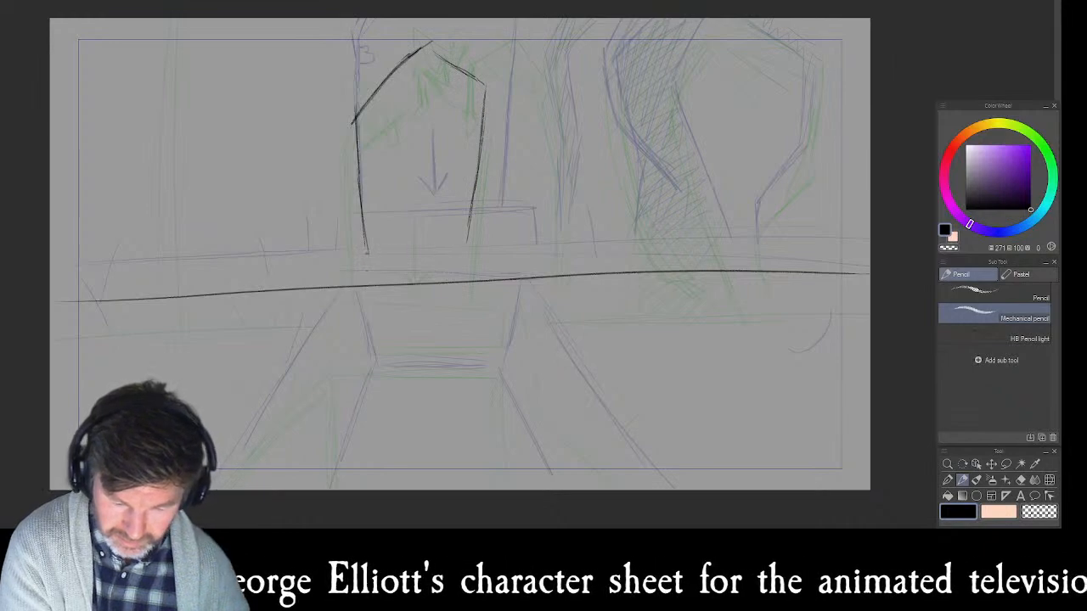
mouse_move(356, 251)
left_mouse_down()
mouse_move(356, 275)
mouse_move(408, 247)
mouse_move(485, 245)
mouse_move(483, 266)
left_mouse_up()
left_click_drag(380, 273, 488, 270)
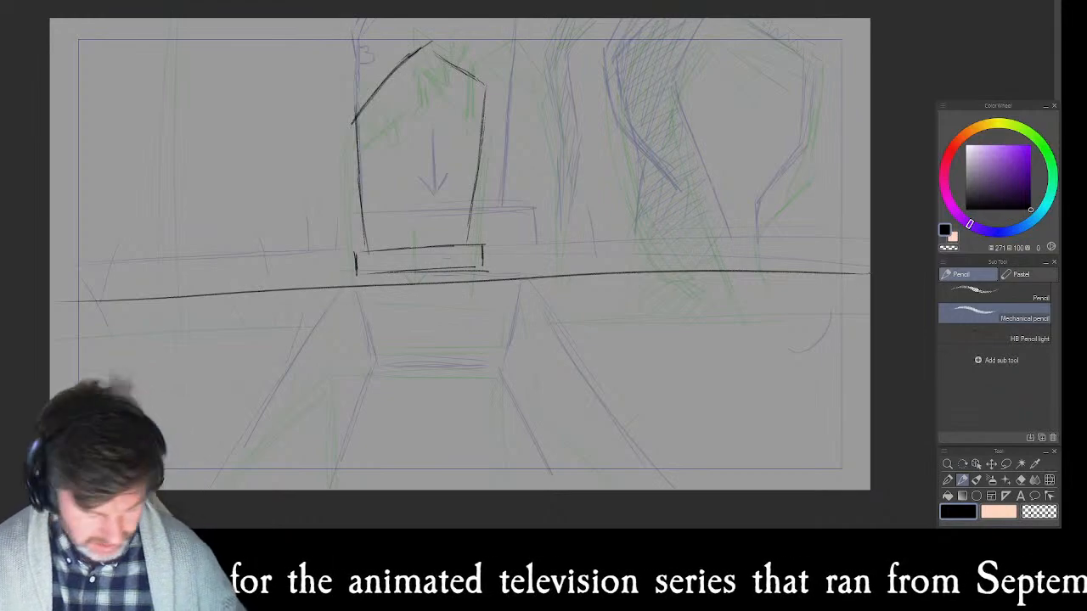
- Lasso the tombstone and shift it slightly down so its base overlaps the horizon, erasing the horizon line inside the base
key("m")
mouse_move(874, 268)
left_mouse_down()
mouse_move(650, 259)
mouse_move(439, 275)
mouse_move(482, 270)
mouse_move(514, 250)
mouse_move(518, 115)
mouse_move(481, 47)
mouse_move(379, 29)
mouse_move(315, 229)
mouse_move(337, 272)
mouse_move(510, 270)
left_mouse_up()
key("ctrl+d")
left_click(457, 294)
left_click_drag(465, 227, 466, 248)
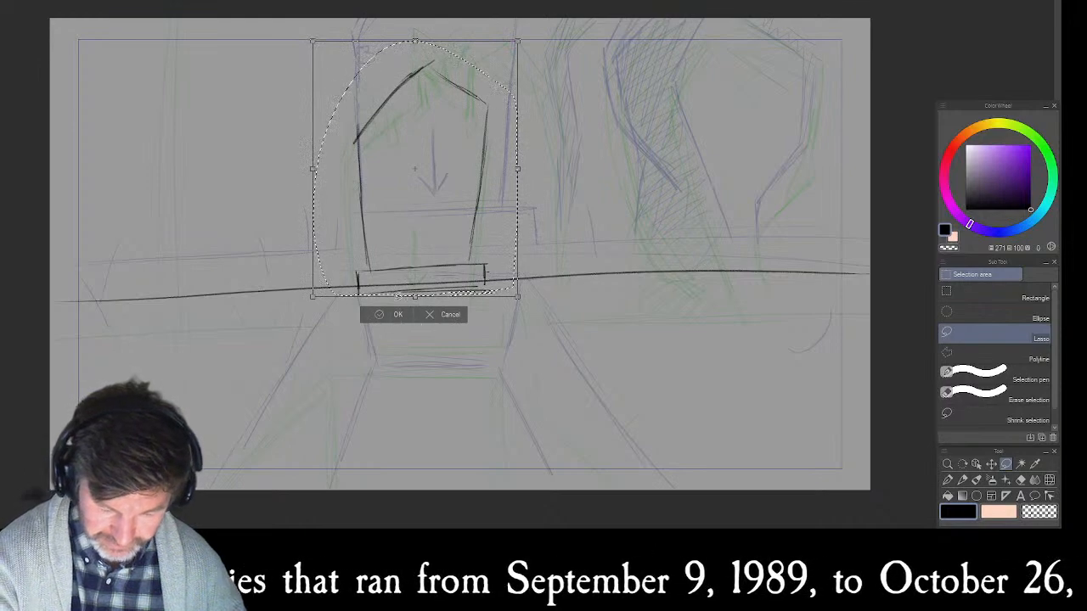
left_click(392, 311)
key("e")
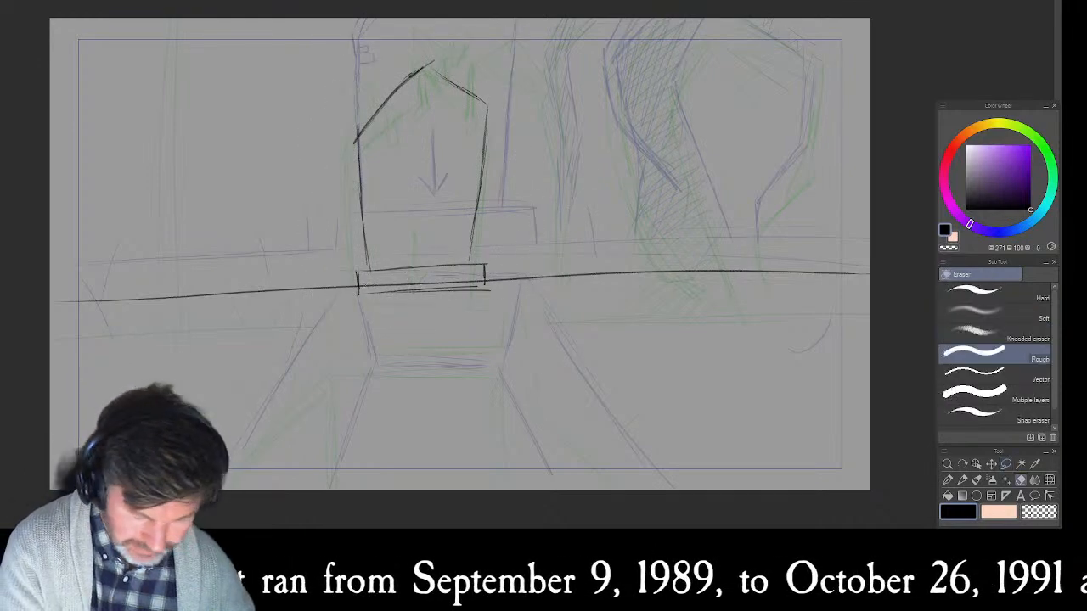
left_click_drag(358, 285, 480, 284)
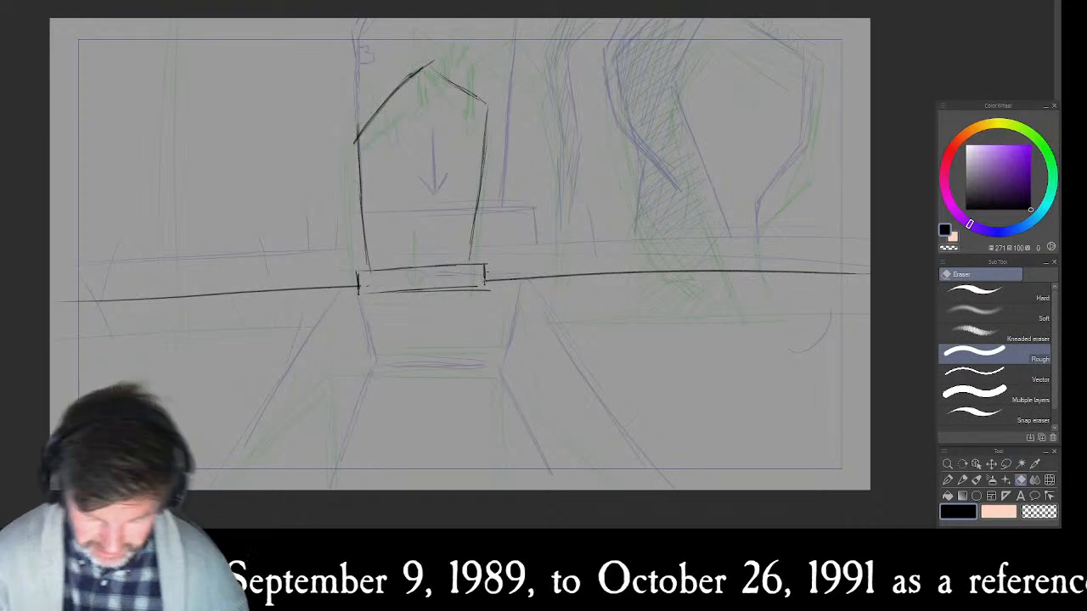
- Reinforce the tombstone base's outline with the mechanical pencil and draw a downward guide arrow inside the tombstone
key("p")
mouse_move(358, 294)
left_mouse_down()
mouse_move(474, 289)
mouse_move(489, 287)
mouse_move(488, 272)
left_mouse_up()
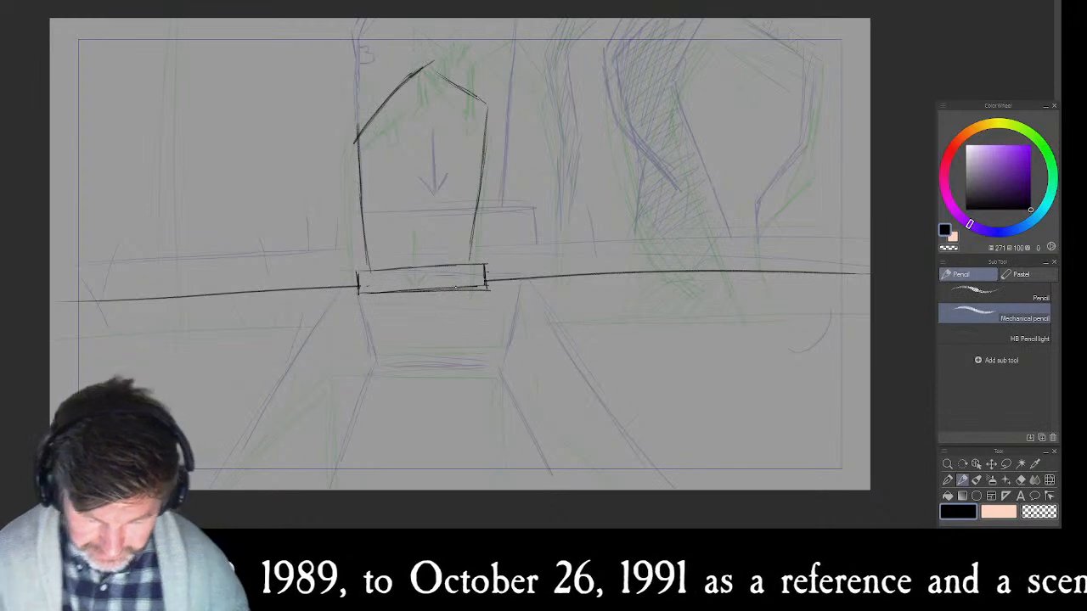
mouse_move(410, 238)
left_mouse_down()
mouse_move(423, 249)
mouse_move(434, 241)
left_mouse_up()
left_click_drag(419, 192, 422, 249)
- Flip back and forth through the neighbouring frames to check the tombstone and arrow positions against the next scene
key("Left")
key("Right")
key("Right")
key("Right")
key("Right")
key("Right")
key("Right")
key("Left")
key("Left")
key("Right")
key("Right")
key("Right")
key("Left")
key("Left")
key("Left")
key("Right")
key("Right")
key("Right")
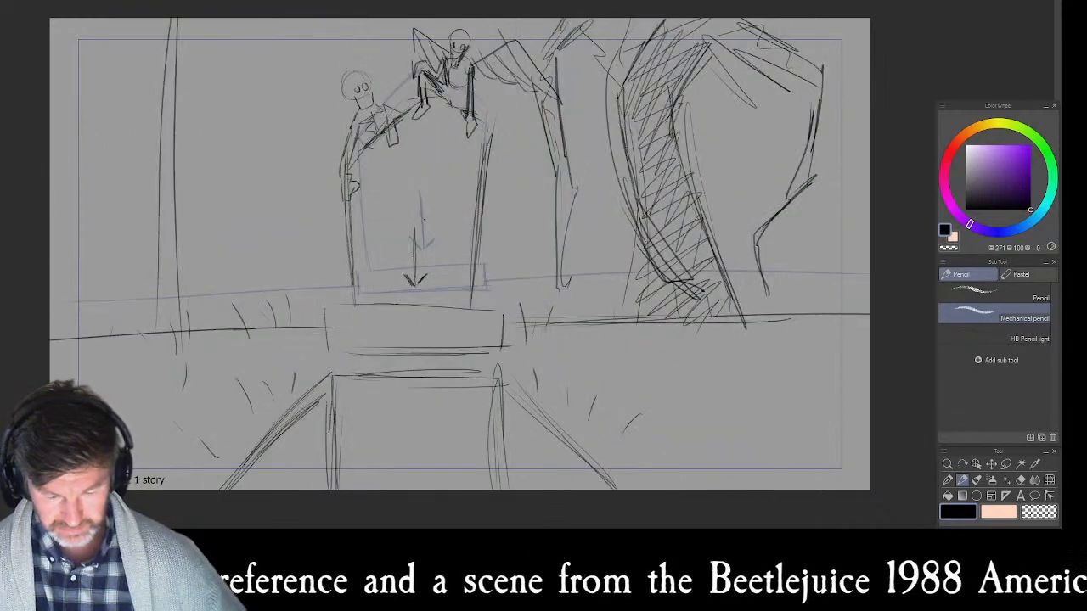
key("Left")
key("Left")
key("Left")
key("Right")
key("Right")
key("Right")
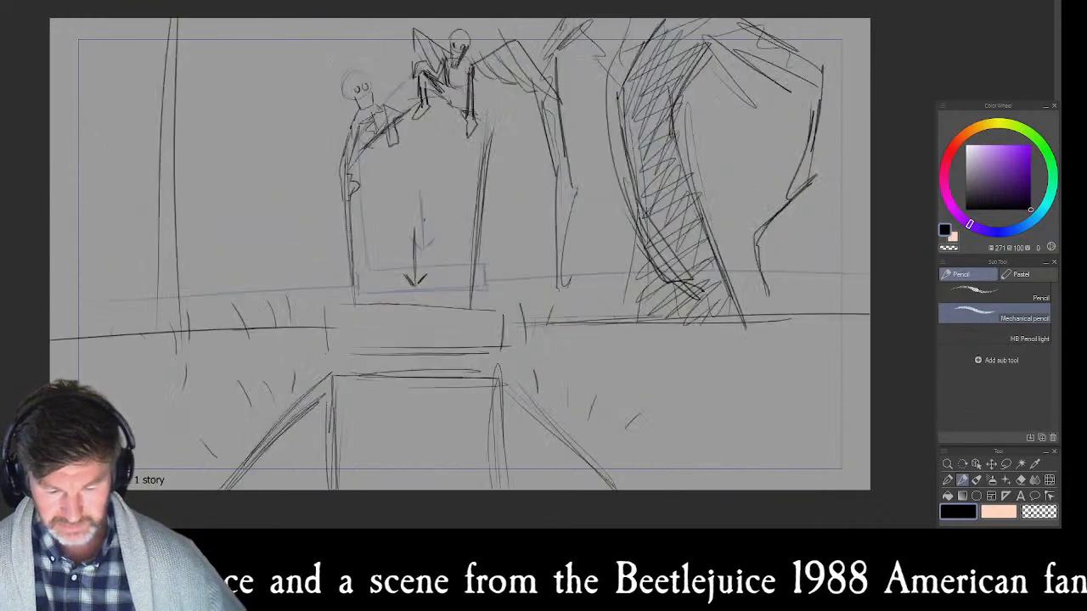
key("Right")
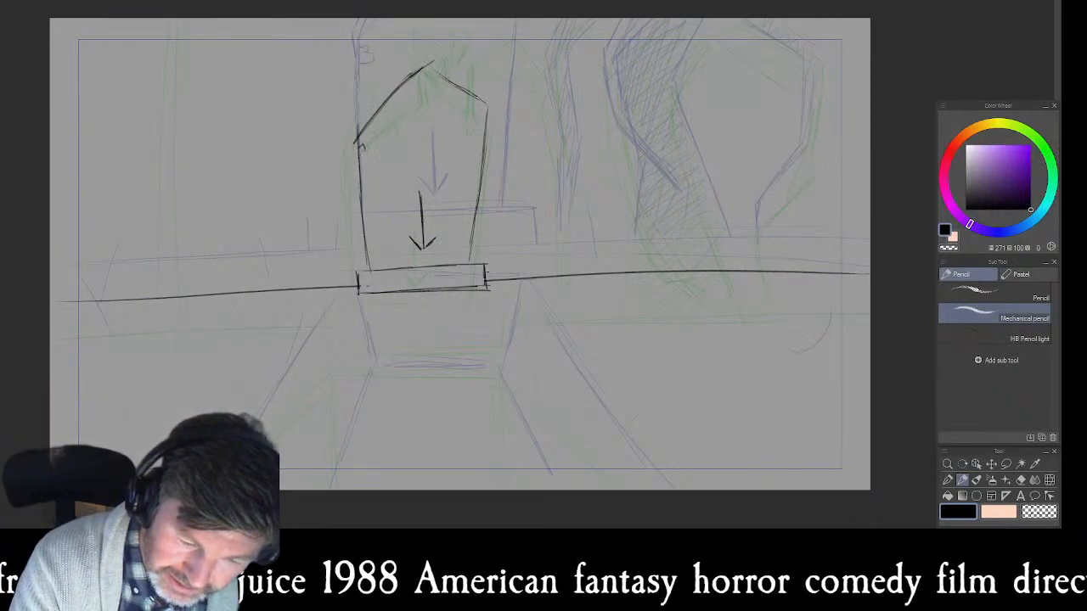
- Draw a skeleton leaning over the tombstone's left slope, with a skull, an arm down the left edge and two gripping hands
mouse_move(367, 159)
left_mouse_down()
mouse_move(358, 164)
mouse_move(350, 133)
left_mouse_up()
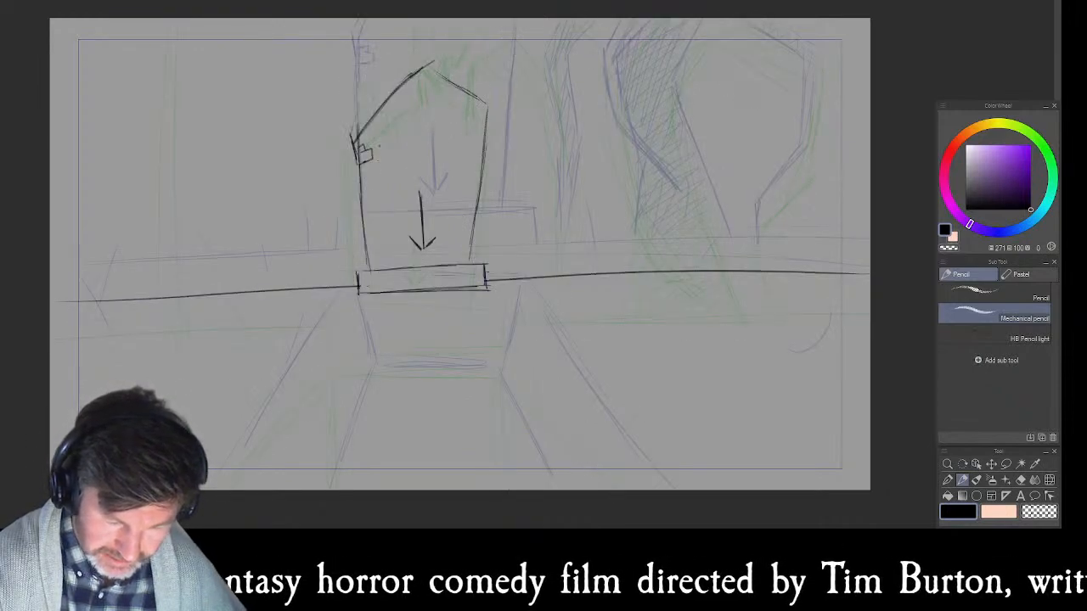
mouse_move(366, 48)
left_mouse_down()
mouse_move(360, 73)
mouse_move(379, 76)
mouse_move(374, 92)
mouse_move(385, 89)
mouse_move(381, 68)
left_mouse_up()
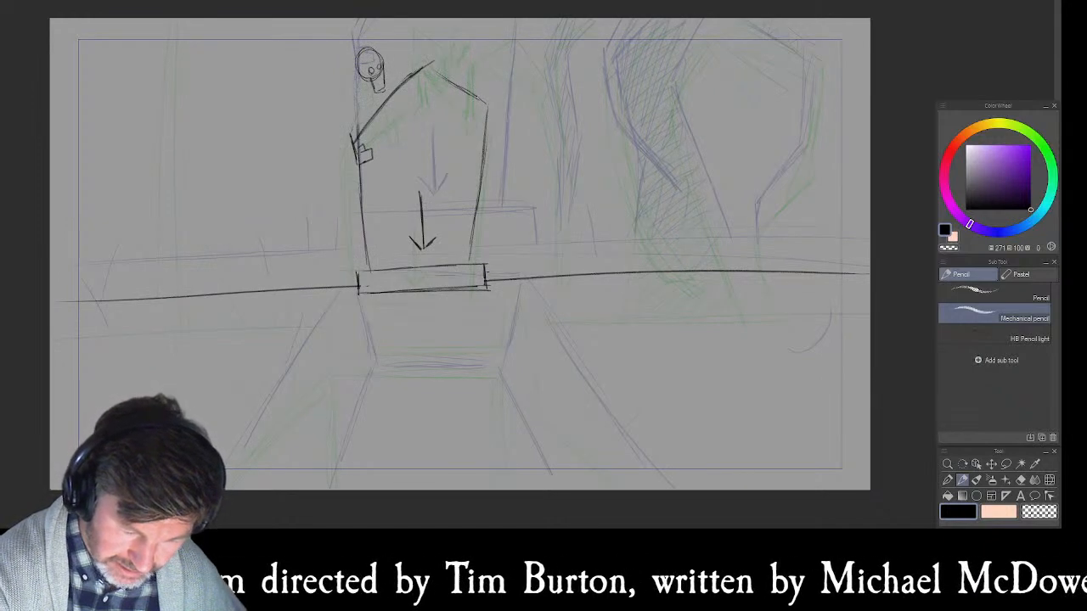
left_click_drag(352, 135, 357, 153)
mouse_move(367, 82)
left_mouse_down()
mouse_move(352, 124)
mouse_move(357, 162)
left_mouse_up()
left_click_drag(358, 122, 357, 141)
mouse_move(371, 86)
left_mouse_down()
mouse_move(357, 120)
mouse_move(373, 90)
left_mouse_up()
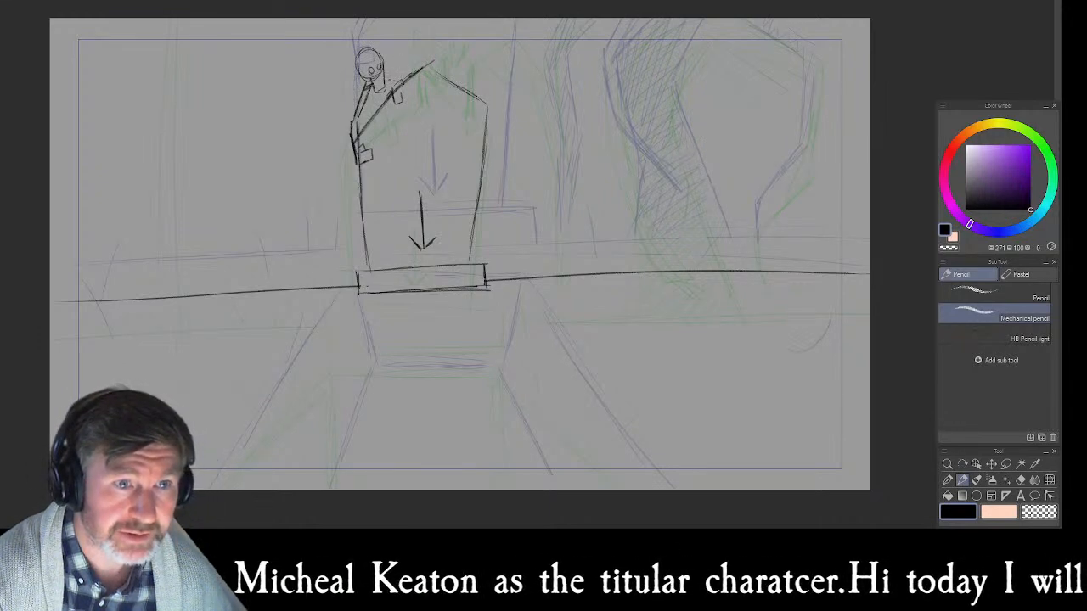
mouse_move(396, 78)
left_mouse_down()
mouse_move(409, 77)
mouse_move(393, 75)
mouse_move(375, 115)
mouse_move(394, 104)
left_mouse_up()
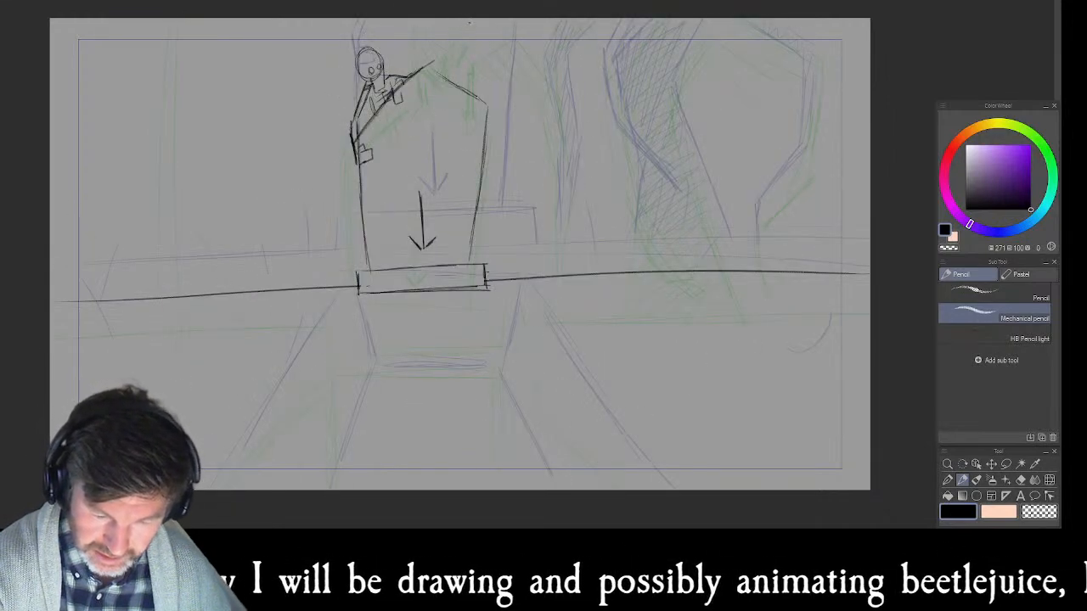
- Draw the perched skeleton's bent leg on the tombstone's peak and its other leg on the right slope, checking the adjacent frame
mouse_move(432, 71)
left_mouse_down()
mouse_move(423, 81)
mouse_move(432, 79)
mouse_move(432, 41)
left_mouse_up()
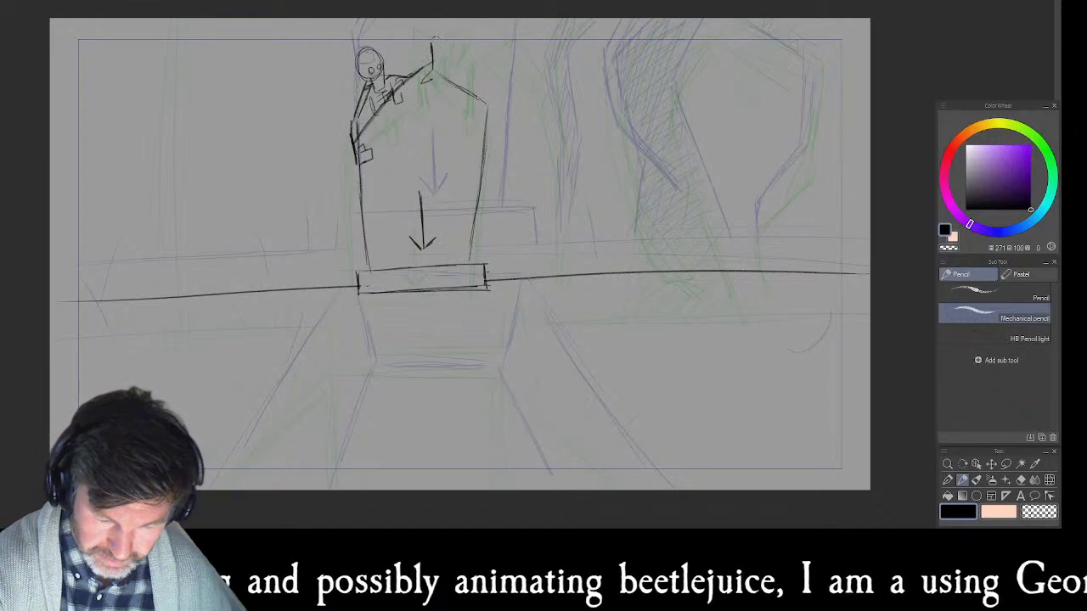
mouse_move(440, 41)
left_mouse_down()
mouse_move(453, 62)
mouse_move(437, 79)
mouse_move(436, 61)
left_mouse_up()
left_click_drag(439, 43, 441, 66)
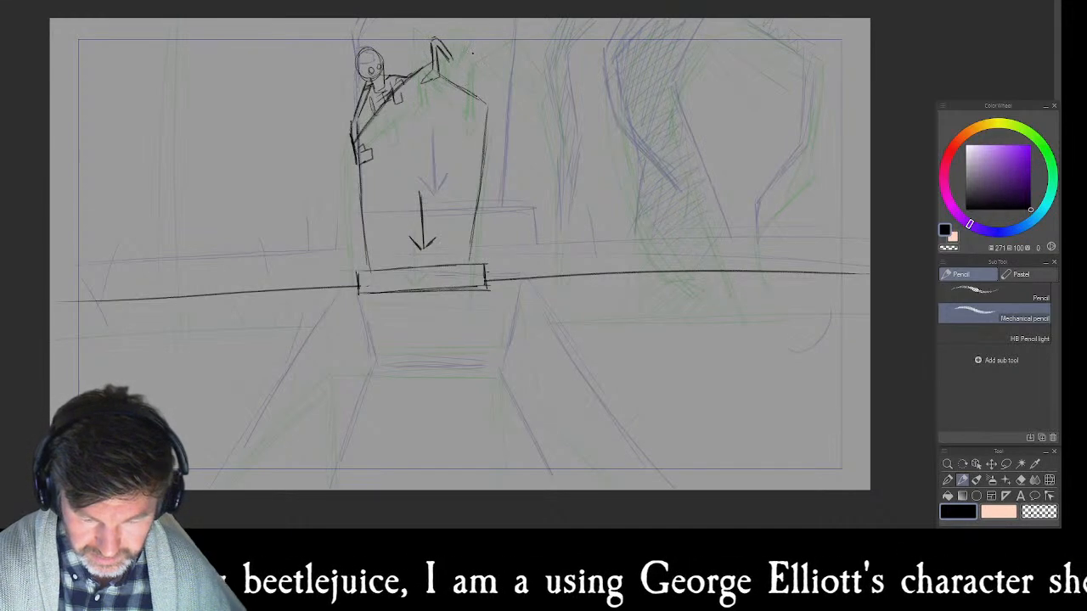
mouse_move(463, 101)
left_mouse_down()
mouse_move(467, 119)
mouse_move(467, 52)
left_mouse_up()
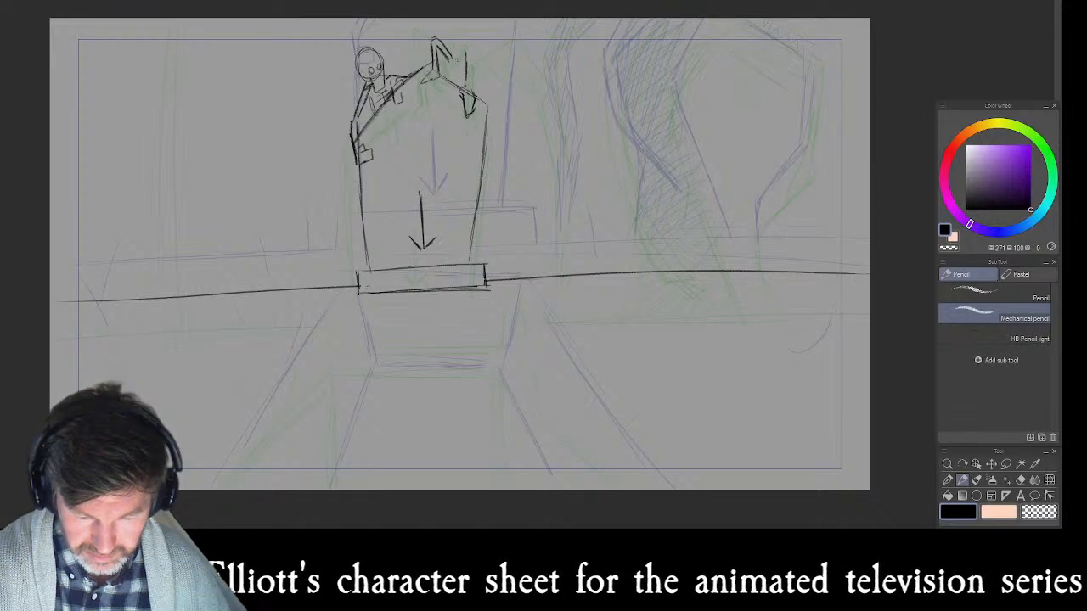
key("Left")
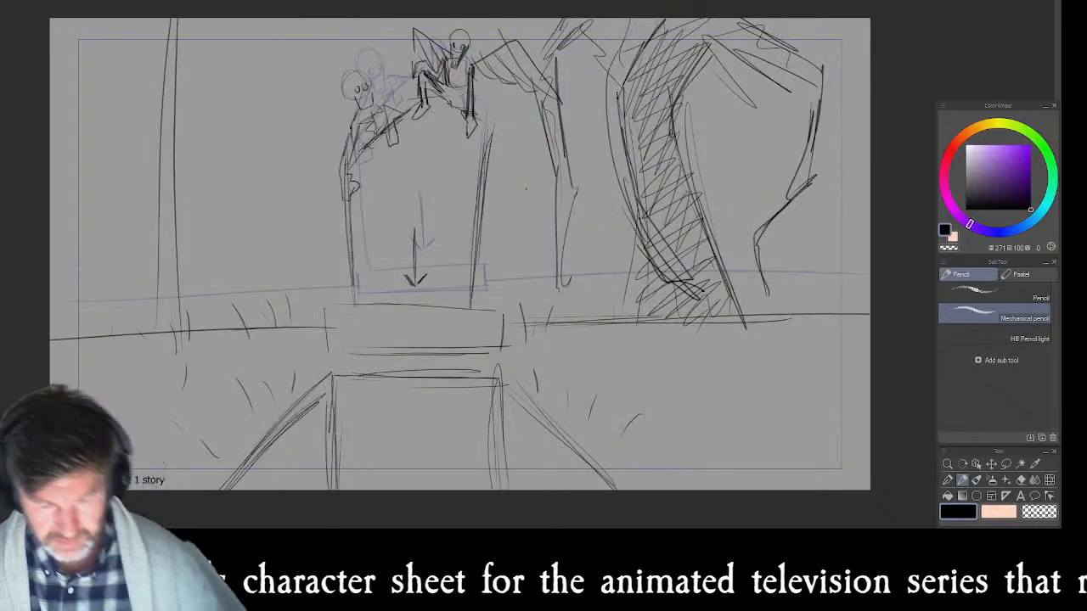
key("Right")
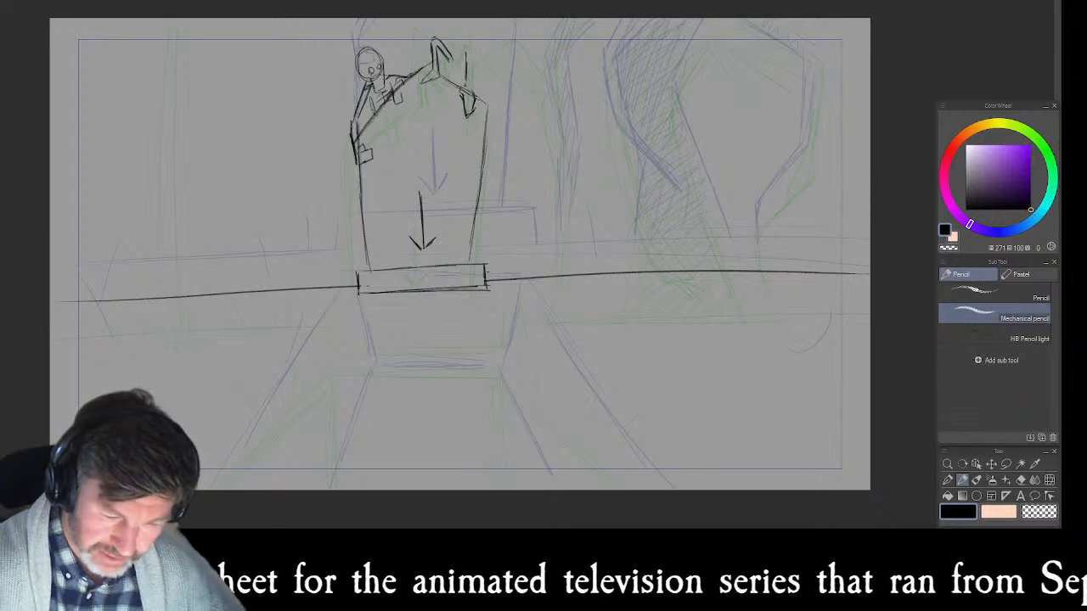
- Lasso the perched skeleton's left leg, shift it slightly down, and redraw darker strokes on both legs
key("m")
mouse_move(453, 54)
left_mouse_down()
mouse_move(434, 37)
mouse_move(436, 65)
mouse_move(446, 81)
mouse_move(442, 54)
mouse_move(455, 66)
mouse_move(451, 78)
left_mouse_up()
left_click(483, 107)
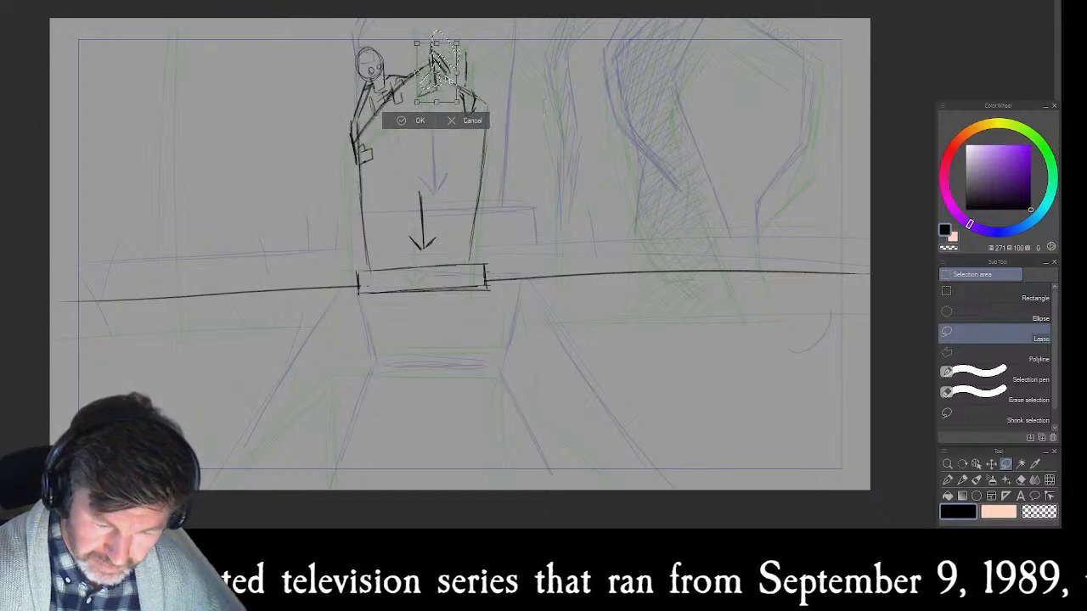
left_click(415, 119)
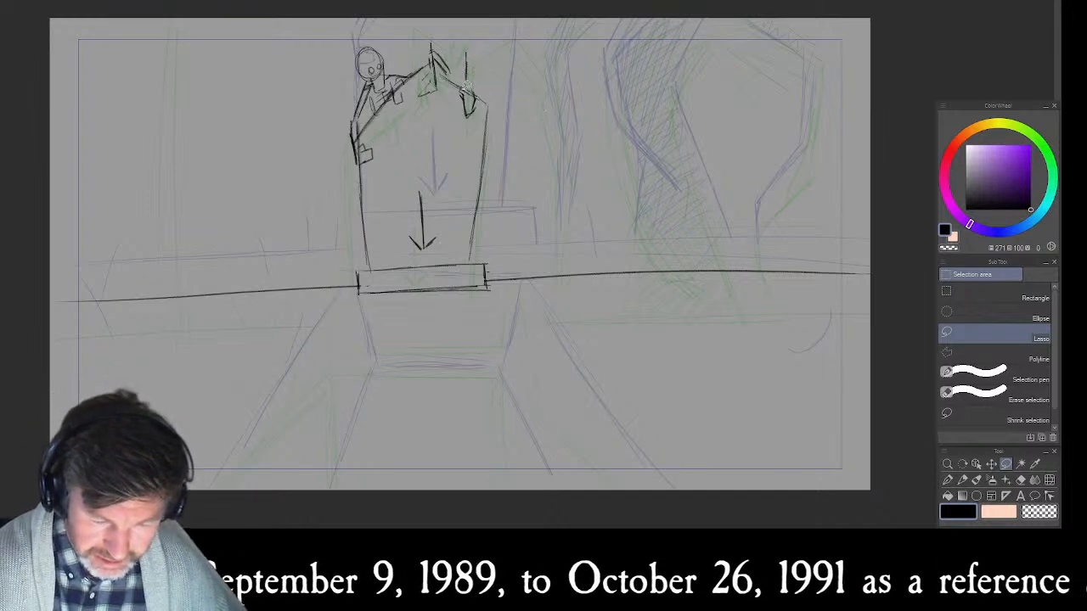
key("p")
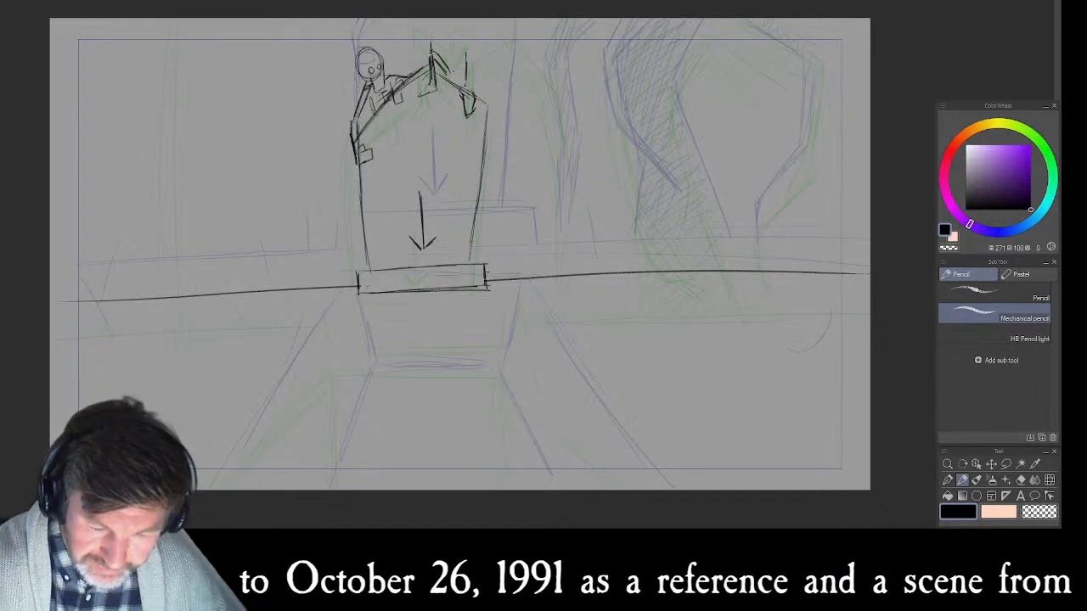
mouse_move(468, 51)
left_mouse_down()
mouse_move(469, 81)
mouse_move(469, 48)
left_mouse_up()
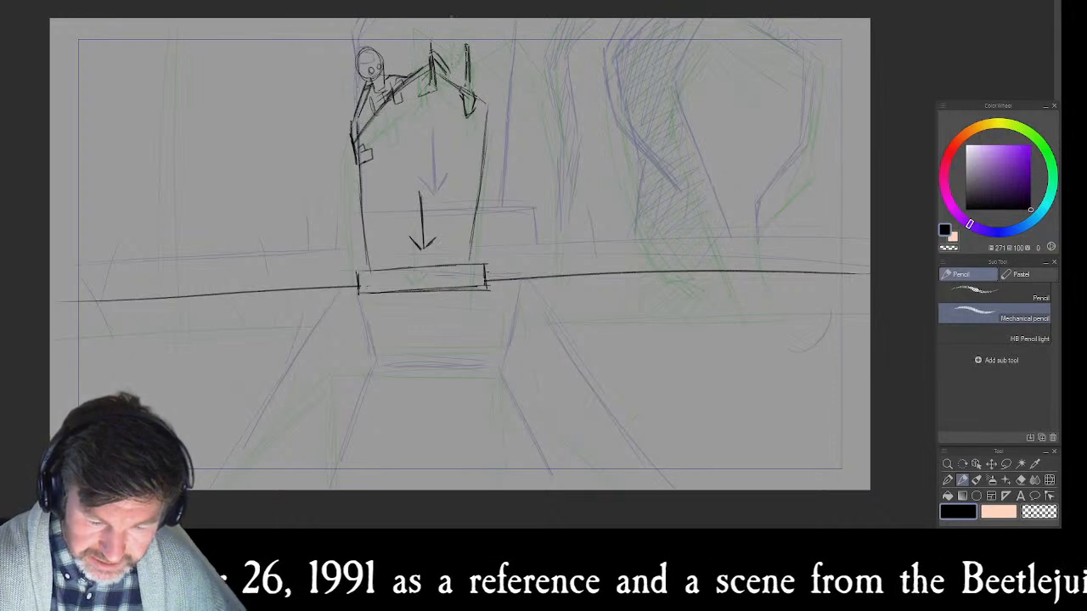
- Draw the perched skeleton's skull above the peak, a large ribbed wing on its right and a small pointed wing on its left
mouse_move(454, 36)
left_mouse_down()
mouse_move(451, 58)
mouse_move(470, 22)
mouse_move(451, 40)
left_mouse_up()
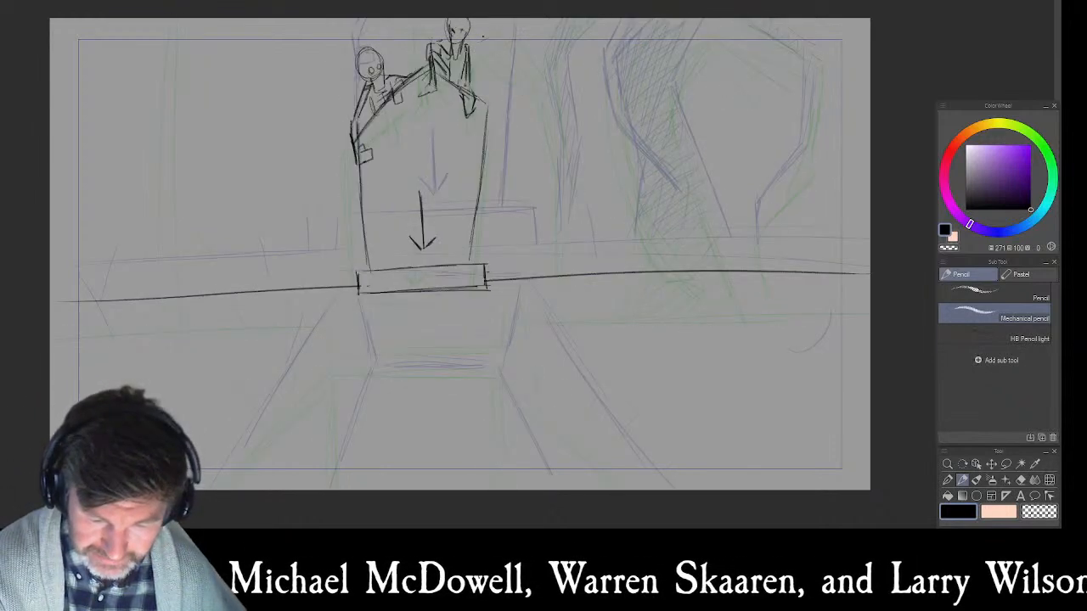
mouse_move(469, 46)
left_mouse_down()
mouse_move(523, 23)
mouse_move(554, 84)
left_mouse_up()
left_click_drag(507, 32, 530, 75)
mouse_move(496, 36)
left_mouse_down()
mouse_move(519, 69)
mouse_move(497, 70)
left_mouse_up()
mouse_move(477, 49)
left_mouse_down()
mouse_move(488, 68)
mouse_move(413, 18)
mouse_move(429, 47)
left_mouse_up()
left_click_drag(422, 28, 442, 50)
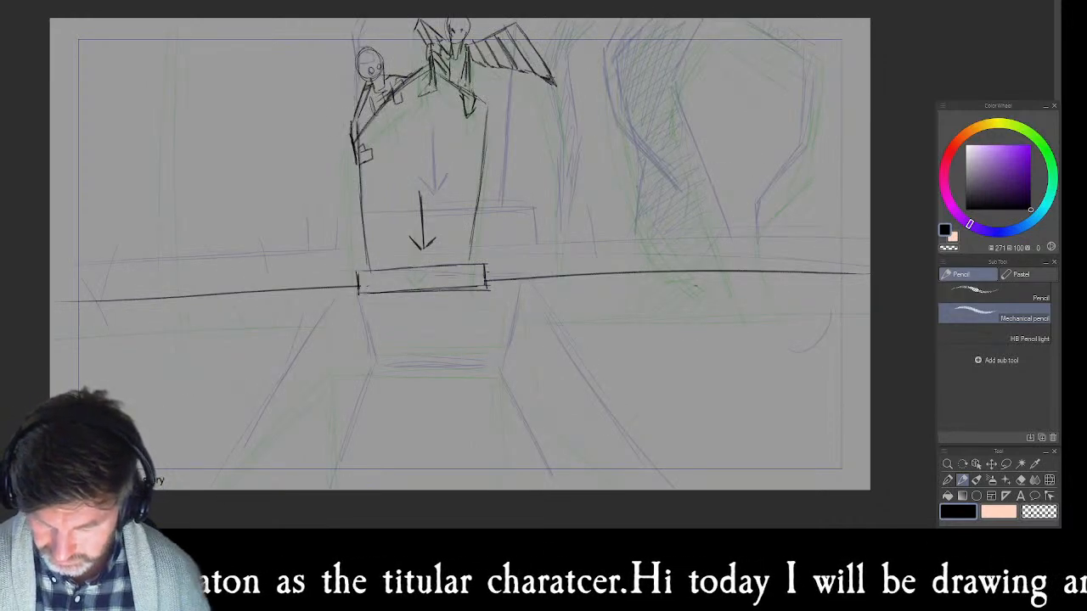
- Draw the large bent tree trunk rising from the horizon, fill it with diagonal hatching, and begin the thin branch to its left
left_click_drag(639, 204, 631, 275)
left_click_drag(699, 165, 732, 257)
left_click_drag(694, 163, 734, 263)
left_click_drag(640, 194, 609, 48)
left_click_drag(635, 180, 609, 49)
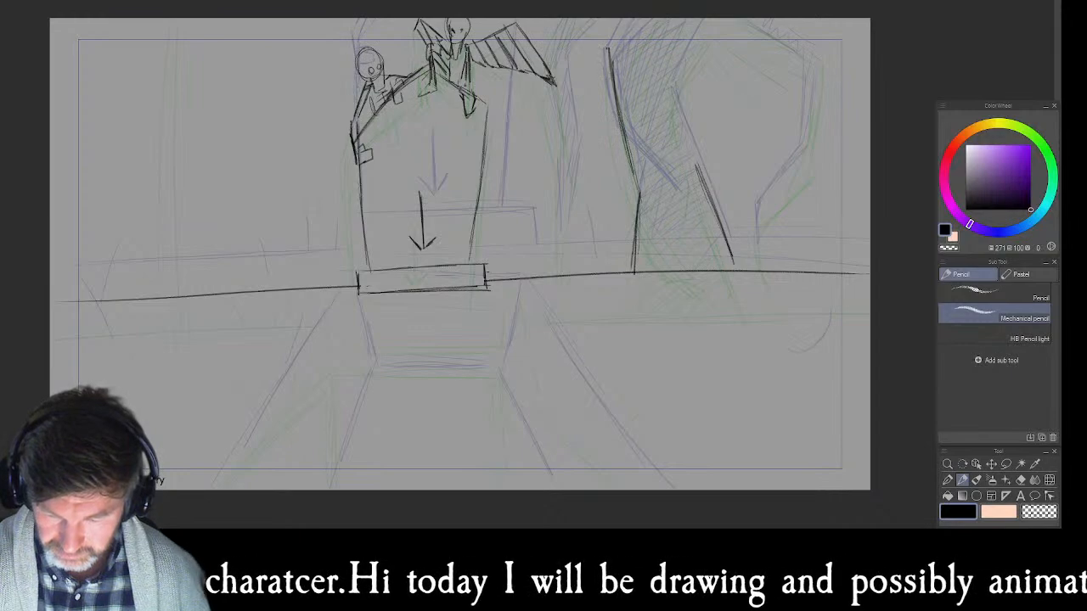
left_click_drag(613, 37, 603, 19)
mouse_move(679, 19)
left_mouse_down()
mouse_move(685, 146)
mouse_move(696, 178)
left_mouse_up()
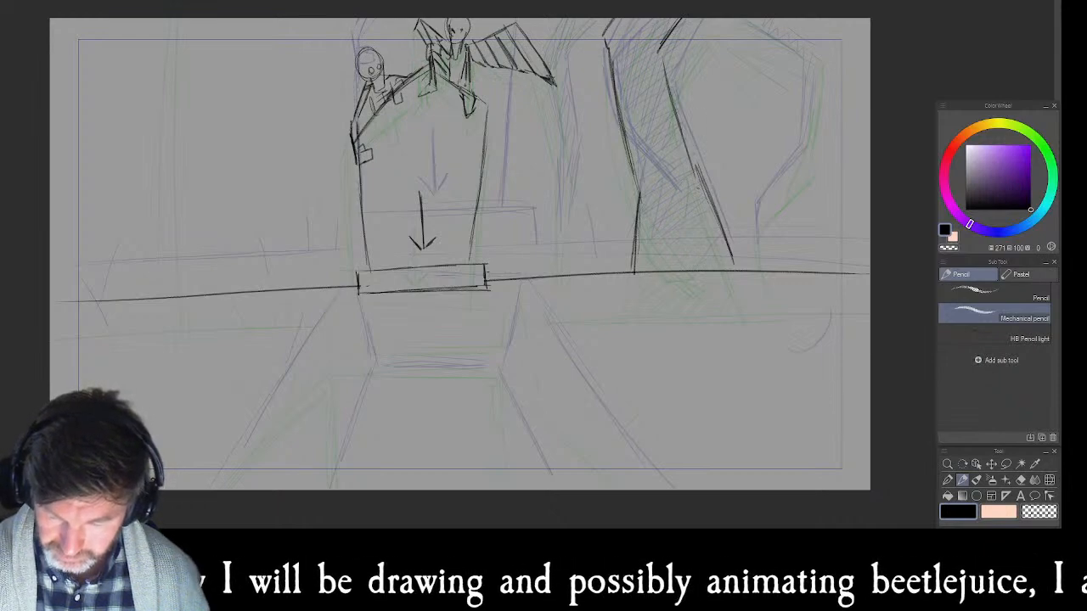
mouse_move(609, 32)
left_mouse_down()
mouse_move(627, 20)
mouse_move(615, 53)
mouse_move(657, 22)
mouse_move(620, 84)
mouse_move(663, 122)
mouse_move(638, 141)
mouse_move(670, 151)
mouse_move(656, 175)
mouse_move(679, 245)
mouse_move(713, 272)
mouse_move(727, 255)
left_mouse_up()
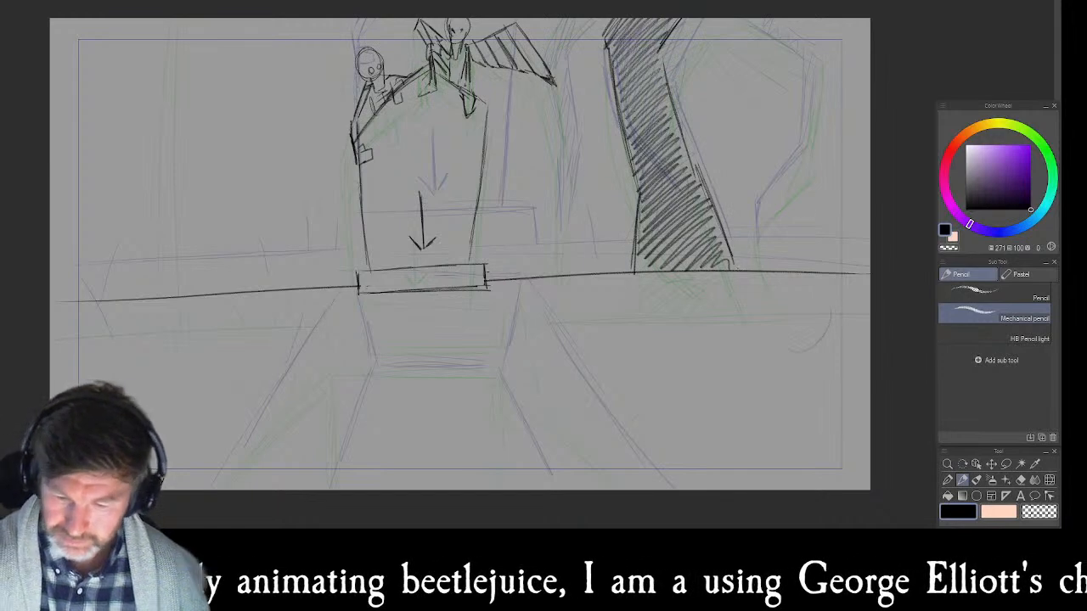
left_click_drag(597, 19, 566, 60)
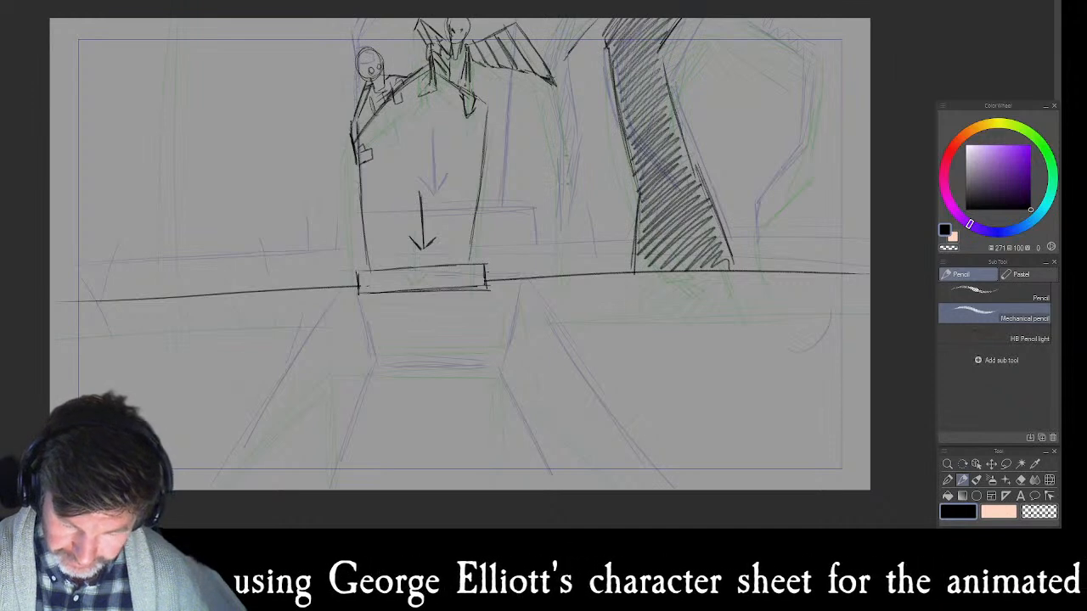
left_click_drag(566, 157, 567, 233)
left_click_drag(549, 78, 562, 150)
mouse_move(558, 19)
left_mouse_down()
mouse_move(542, 51)
mouse_move(578, 160)
mouse_move(546, 58)
mouse_move(567, 216)
left_mouse_up()
mouse_move(727, 18)
left_mouse_down()
mouse_move(792, 55)
mouse_move(802, 81)
mouse_move(794, 113)
left_mouse_up()
mouse_move(792, 56)
left_mouse_down()
mouse_move(796, 117)
mouse_move(754, 183)
mouse_move(764, 238)
left_mouse_up()
mouse_move(763, 191)
left_mouse_down()
mouse_move(765, 237)
mouse_move(767, 219)
left_mouse_up()
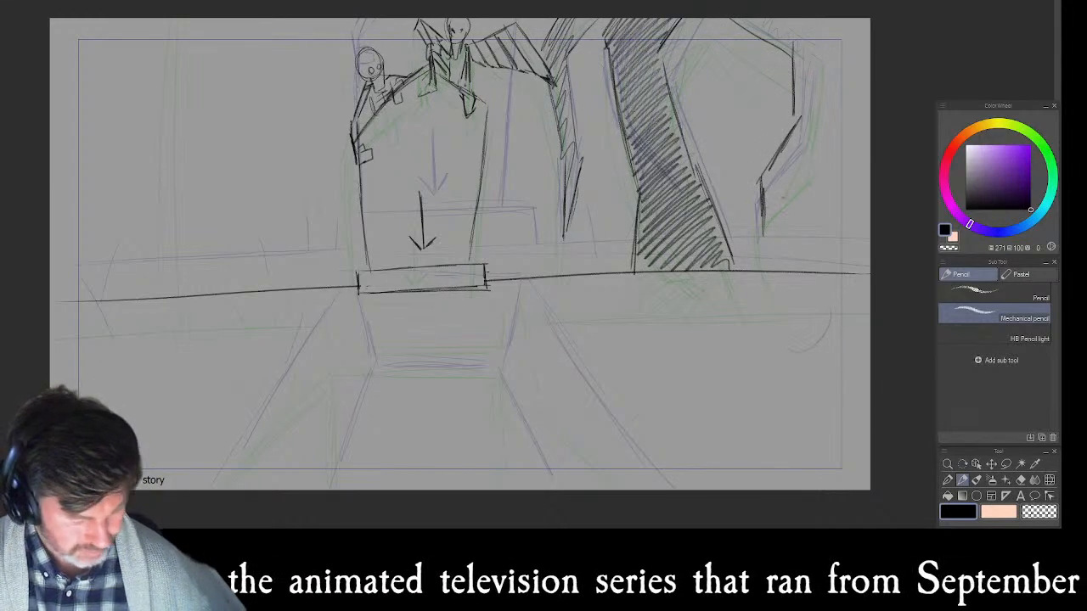
key("ctrl+z")
key("ctrl+z")
key("ctrl+z")
key("ctrl+z")
key("ctrl+z")
key("ctrl+z")
key("ctrl+z")
key("ctrl+z")
key("ctrl+z")
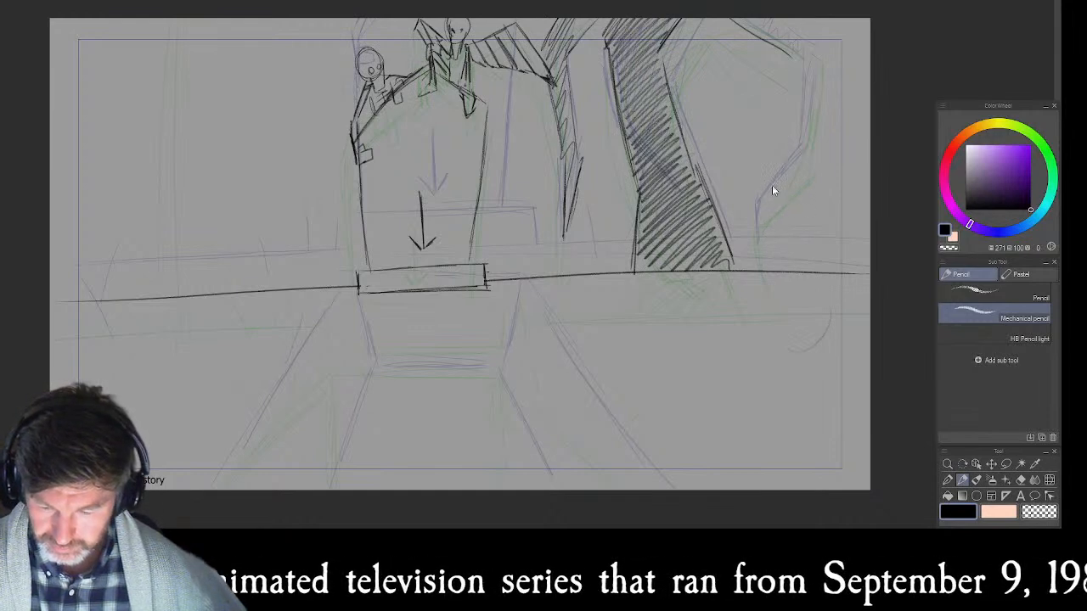
key("ctrl+z")
key("ctrl+z")
key("ctrl+z")
key("ctrl+z")
key("ctrl+z")
key("ctrl+z")
key("ctrl+z")
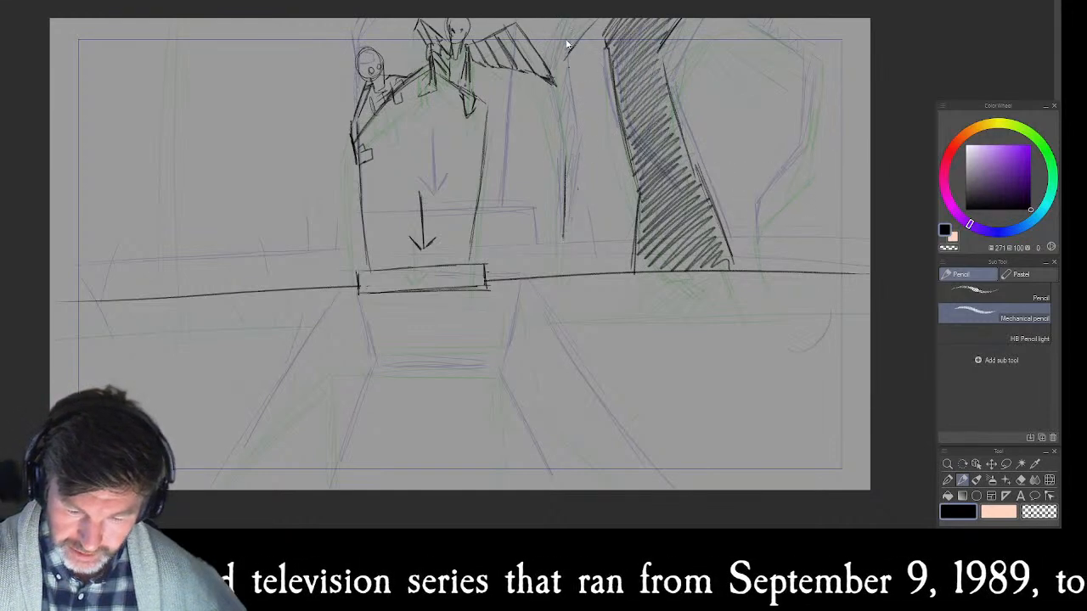
- Complete the thin hanging branch left of the trunk, outlining both sides to a point and hatching it
mouse_move(559, 177)
left_mouse_down()
mouse_move(562, 253)
mouse_move(577, 180)
left_mouse_up()
mouse_move(557, 124)
left_mouse_down()
mouse_move(559, 170)
mouse_move(544, 78)
mouse_move(572, 19)
left_mouse_up()
mouse_move(567, 69)
left_mouse_down()
mouse_move(592, 21)
mouse_move(570, 128)
mouse_move(576, 181)
left_mouse_up()
mouse_move(551, 75)
left_mouse_down()
mouse_move(570, 25)
mouse_move(564, 228)
left_mouse_up()
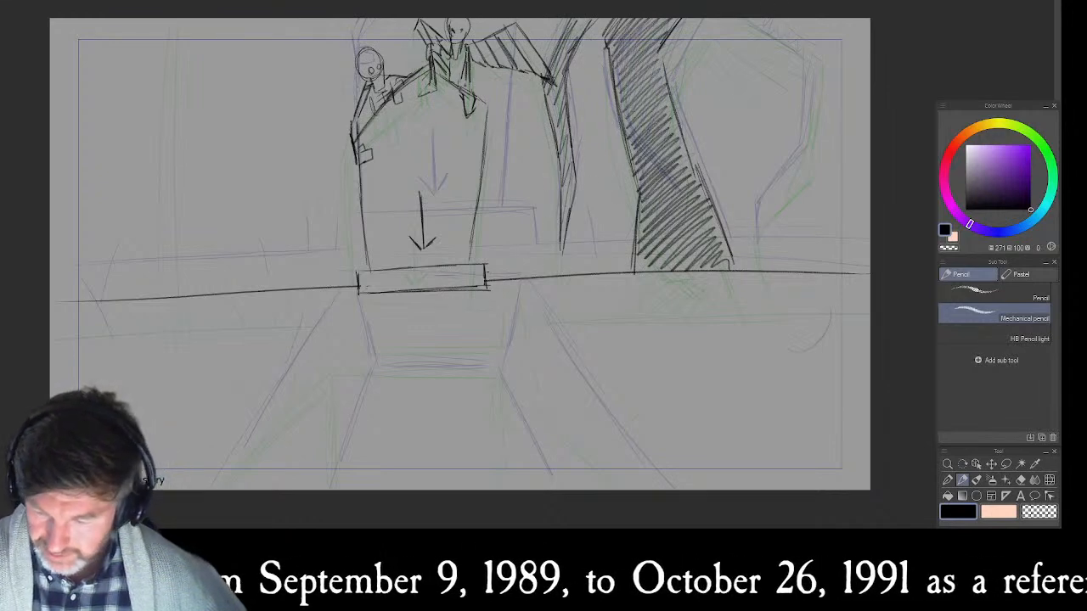
- Draw a bent branch running down the trunk's left edge and crossing over its hatching
left_click_drag(607, 124, 662, 198)
left_click_drag(598, 53, 606, 131)
left_click_drag(594, 38, 603, 122)
mouse_move(602, 18)
left_mouse_down()
mouse_move(595, 70)
mouse_move(669, 189)
left_mouse_up()
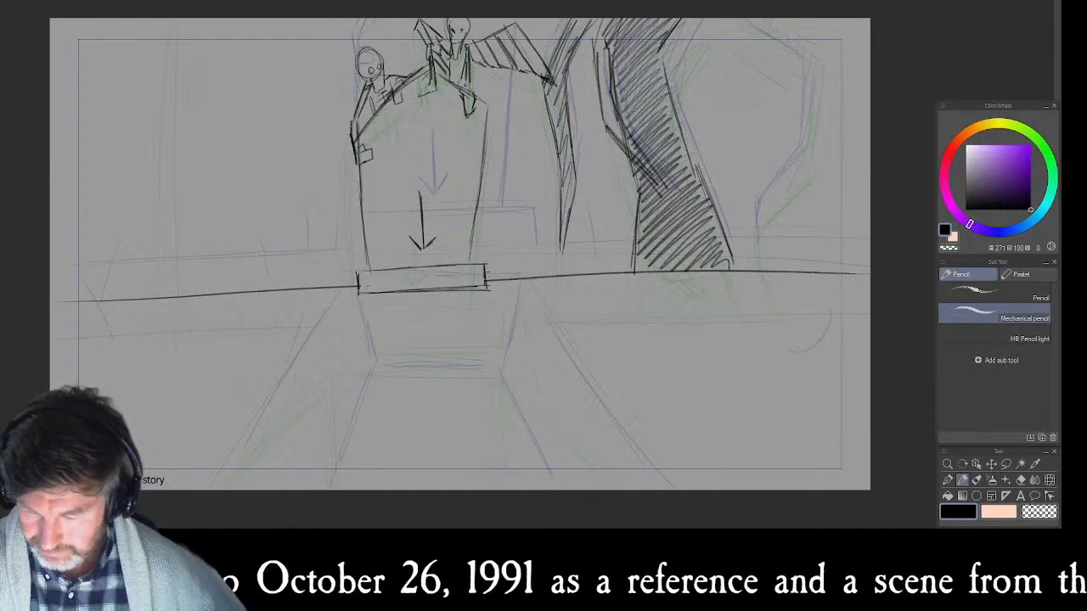
- Draw the drooping branch right of the trunk, bending inward above the horizon, with a jagged fringe along its upper part
mouse_move(717, 28)
left_mouse_down()
mouse_move(806, 72)
mouse_move(806, 144)
left_mouse_up()
mouse_move(811, 129)
left_mouse_down()
mouse_move(798, 175)
mouse_move(775, 189)
mouse_move(761, 259)
left_mouse_up()
left_click_drag(766, 192, 763, 215)
mouse_move(803, 167)
left_mouse_down()
mouse_move(764, 210)
mouse_move(773, 197)
left_mouse_up()
left_click_drag(813, 124, 809, 160)
left_click_drag(821, 87, 805, 170)
left_click_drag(817, 63, 810, 151)
mouse_move(752, 20)
left_mouse_down()
mouse_move(814, 66)
mouse_move(758, 42)
mouse_move(809, 76)
left_mouse_up()
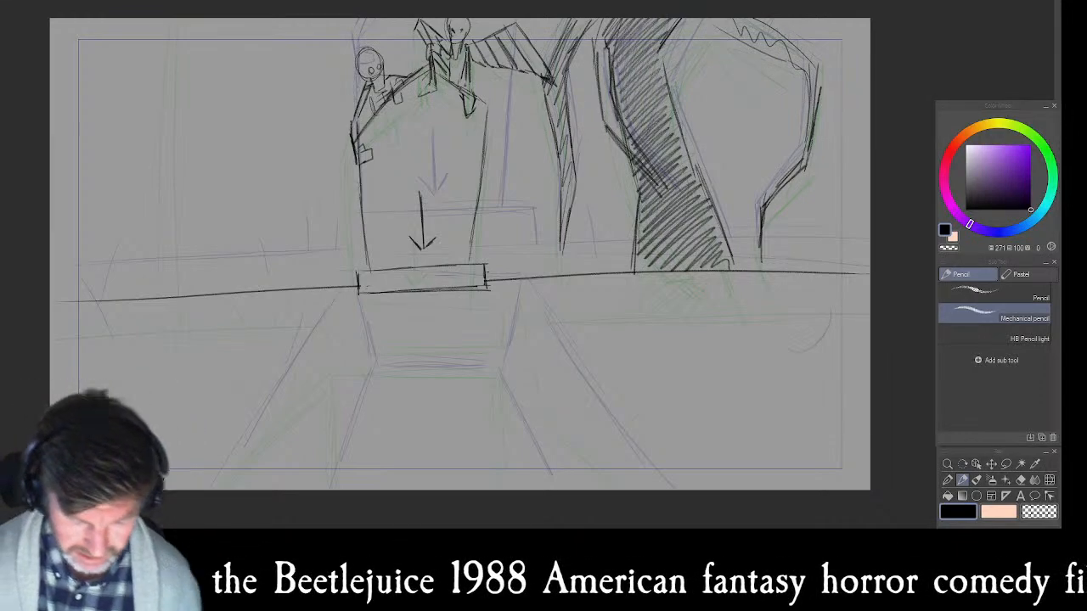
- Scatter short grass strokes along the horizon and across the ground on both sides of the tombstone
left_click_drag(315, 259, 313, 283)
left_click_drag(289, 262, 294, 298)
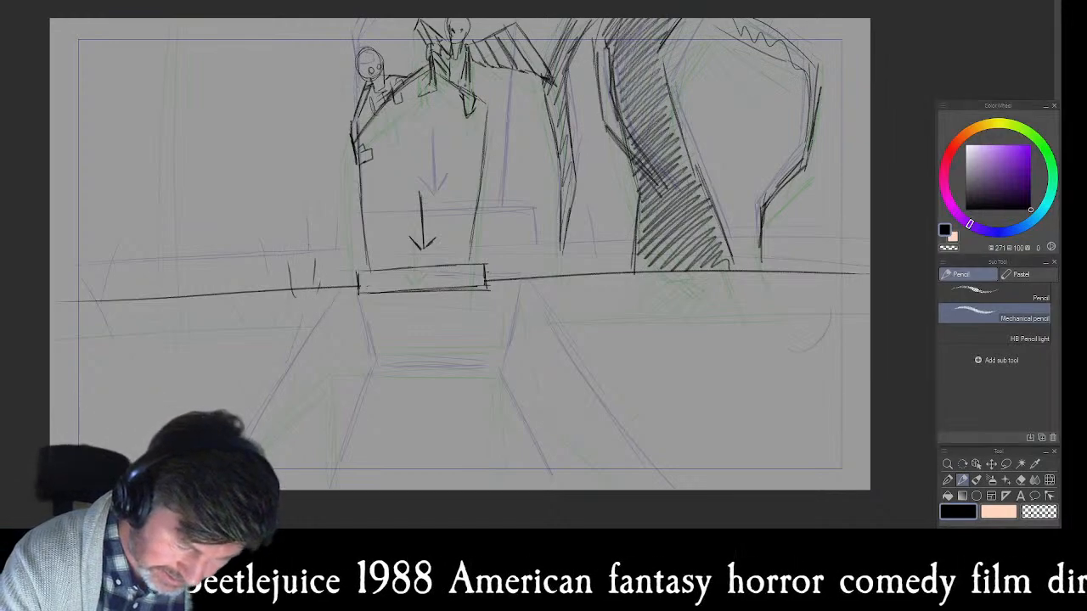
left_click_drag(211, 267, 225, 317)
left_click_drag(139, 286, 148, 300)
left_click_drag(221, 354, 237, 389)
left_click_drag(546, 260, 548, 292)
left_click_drag(600, 262, 591, 283)
left_click_drag(751, 314, 751, 335)
left_click_drag(658, 338, 683, 365)
left_click_drag(603, 343, 615, 377)
left_click_drag(720, 321, 716, 356)
left_click_drag(785, 394, 764, 434)
left_click_drag(861, 340, 852, 366)
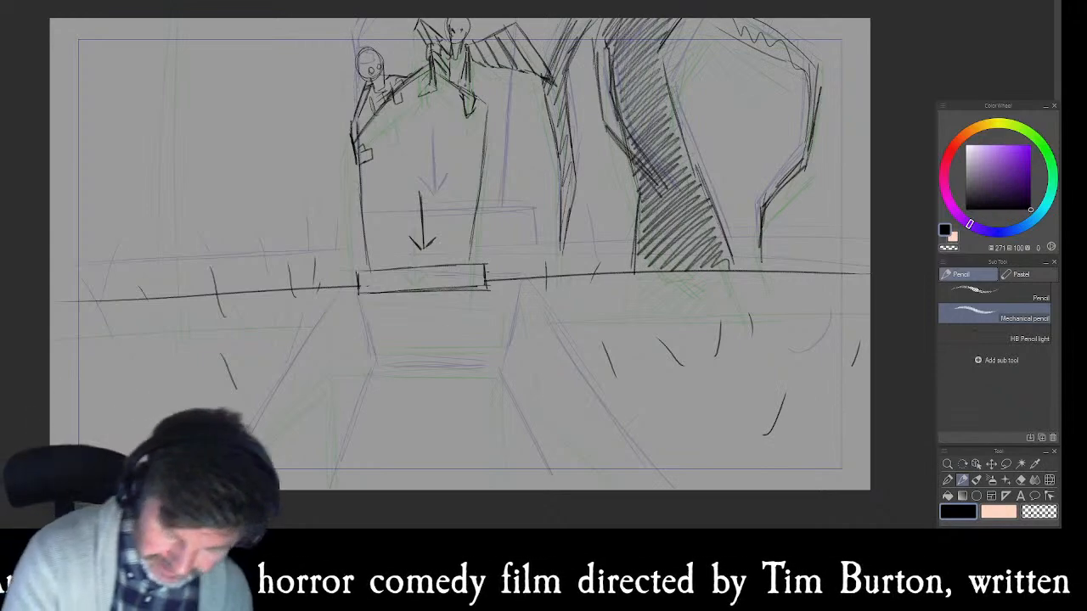
- Draw the path's back edge below the tombstone base and its slanting outer edges running down both sides of the foreground
left_click_drag(381, 321, 498, 314)
left_click_drag(367, 321, 482, 315)
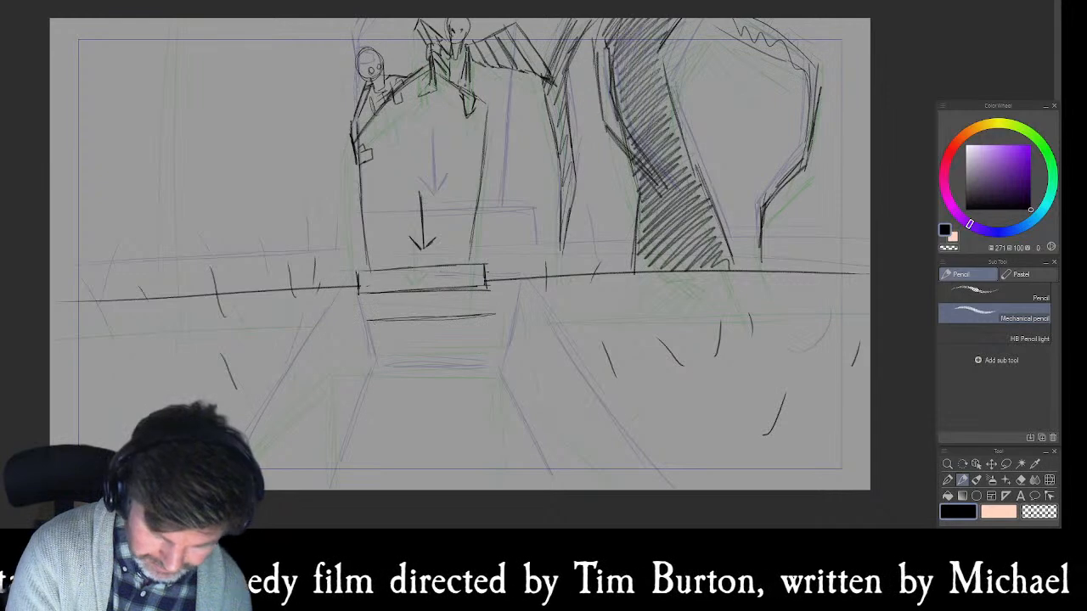
left_click_drag(353, 339, 299, 426)
left_click_drag(355, 337, 253, 480)
mouse_move(491, 317)
left_mouse_down()
mouse_move(513, 313)
mouse_move(564, 402)
left_mouse_up()
left_click_drag(524, 343, 631, 469)
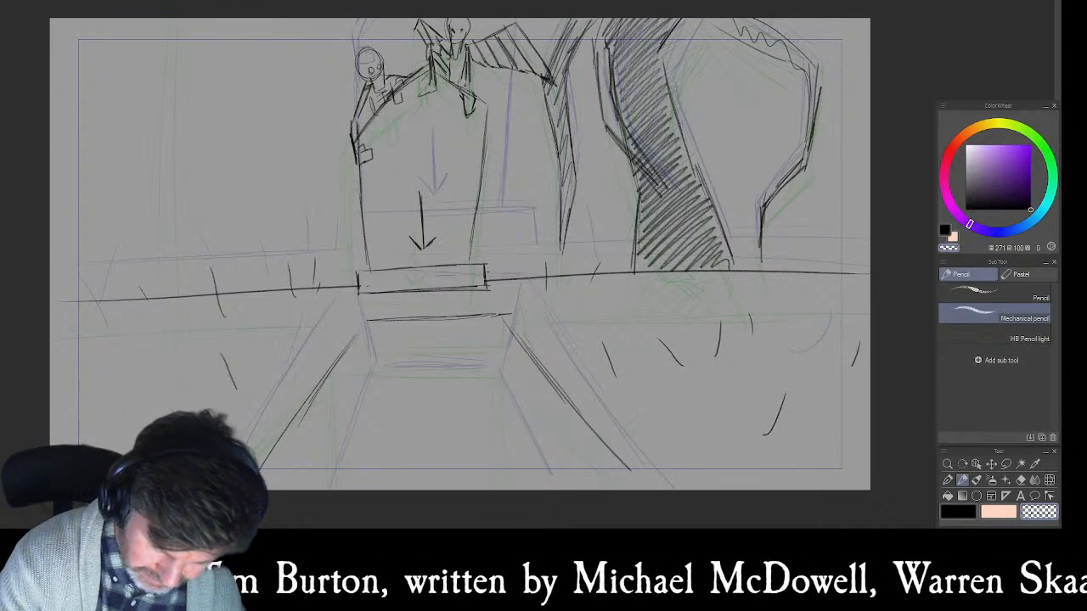
- Compare with the neighbouring frames and draw the path's left inner edge in black, slanting inward and bending outward to the frame's lower edge
left_click(1024, 209)
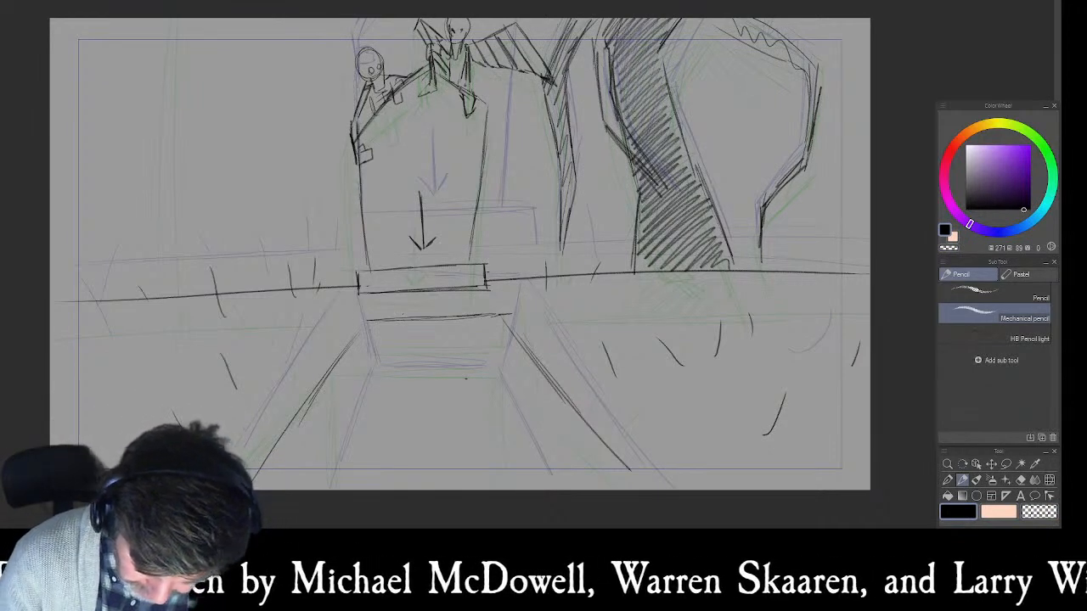
key("Left")
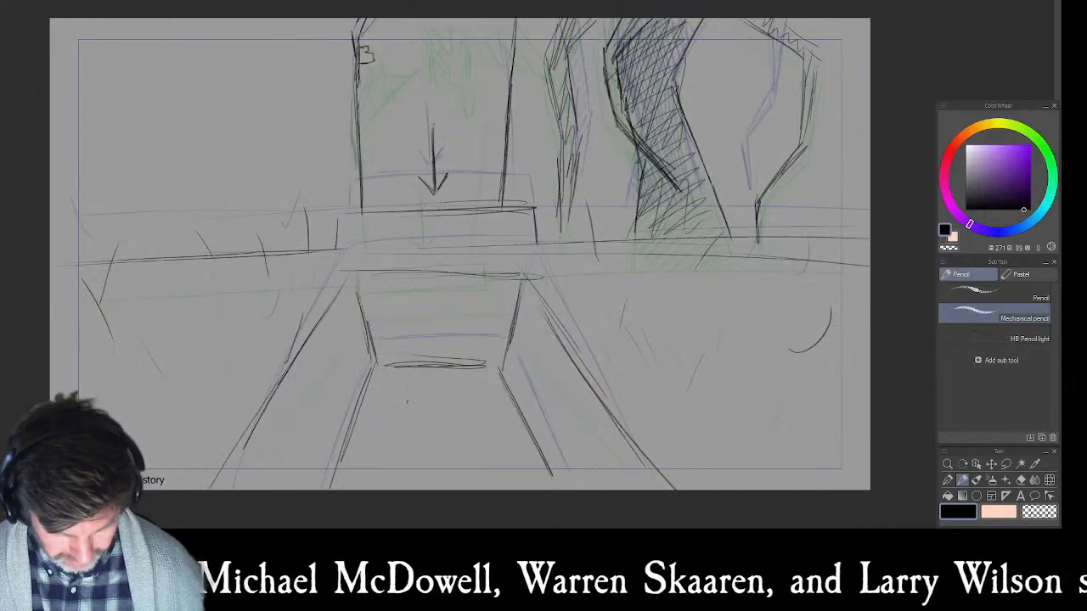
key("Right")
key("Right")
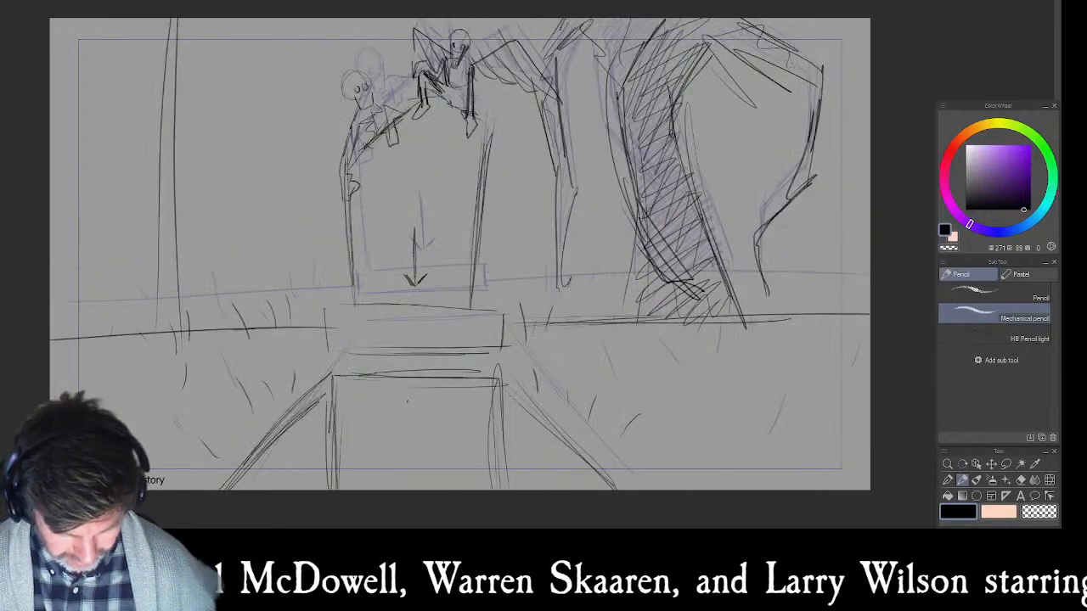
key("Left")
left_click_drag(369, 323, 389, 412)
mouse_move(376, 354)
left_mouse_down()
mouse_move(387, 394)
mouse_move(371, 476)
left_mouse_up()
left_click_drag(391, 406, 370, 488)
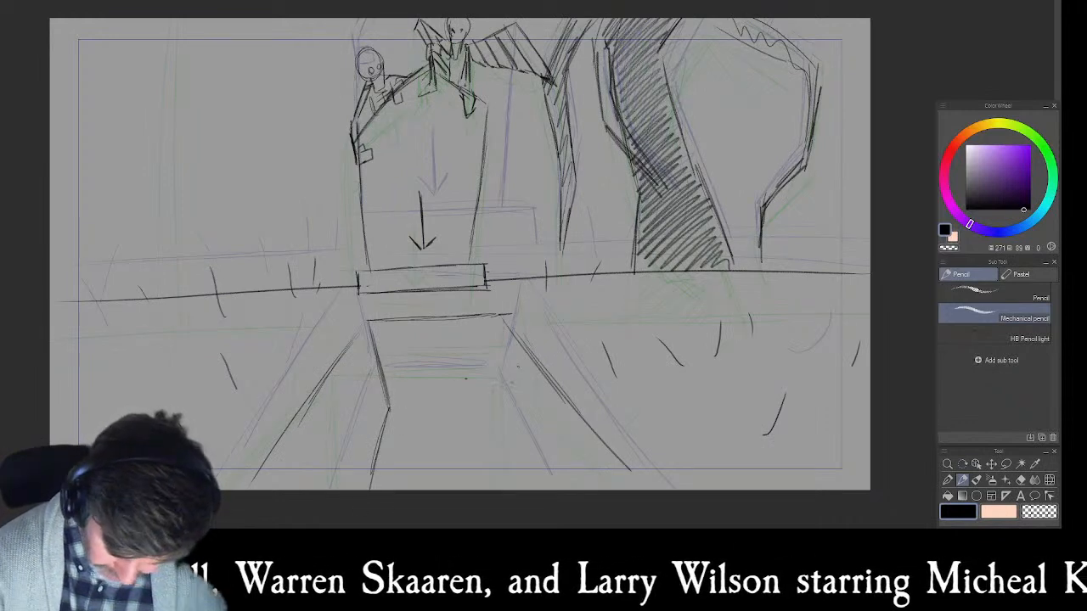
- Draw the path's right inner edge down to the lower frame edge, and the crossing line joining both inner bends
left_click_drag(408, 409, 504, 420)
left_click_drag(501, 319, 498, 408)
mouse_move(401, 411)
left_mouse_down()
mouse_move(487, 417)
mouse_move(528, 488)
left_mouse_up()
left_click_drag(420, 411, 506, 416)
- Draw a tall, nearly vertical line left of the tombstone, try the same line on the preceding frame, and undo that last line
key("space")
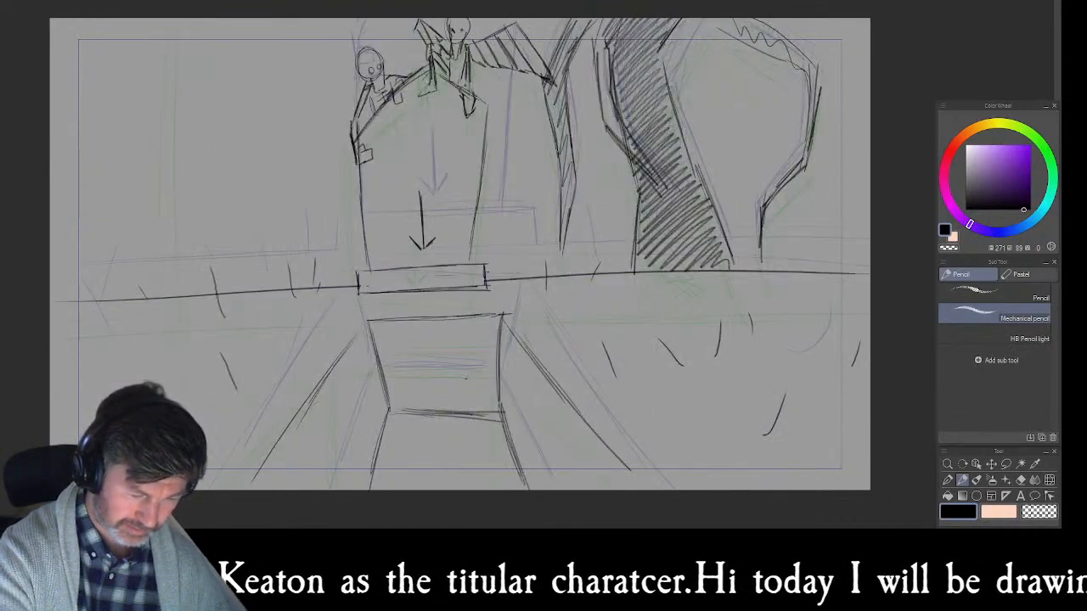
mouse_move(178, 292)
left_mouse_down()
mouse_move(179, 20)
mouse_move(158, 223)
mouse_move(167, 23)
left_mouse_up()
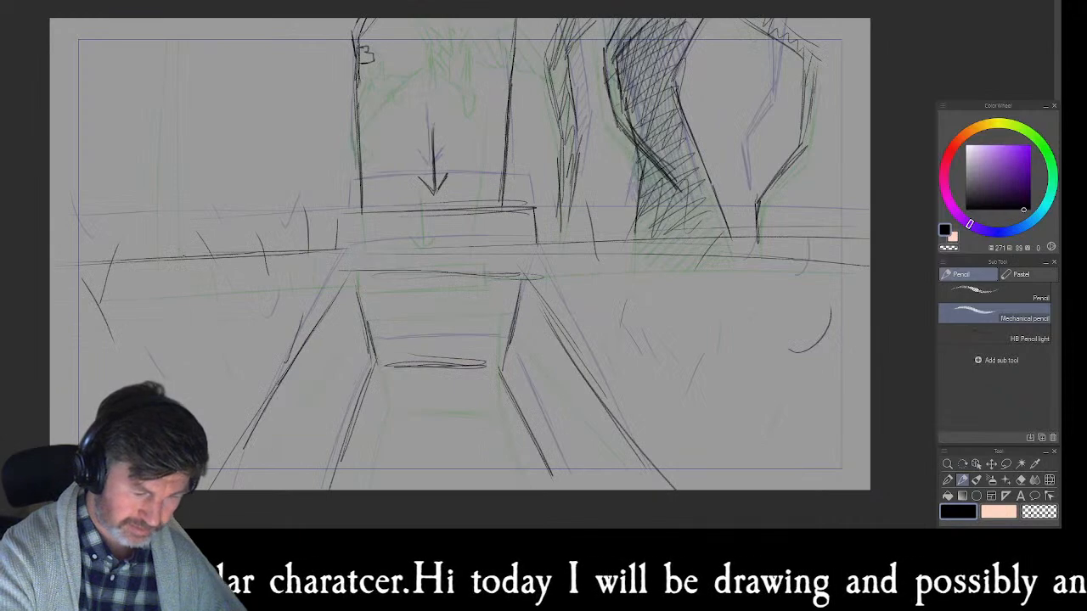
left_click_drag(181, 255, 167, 21)
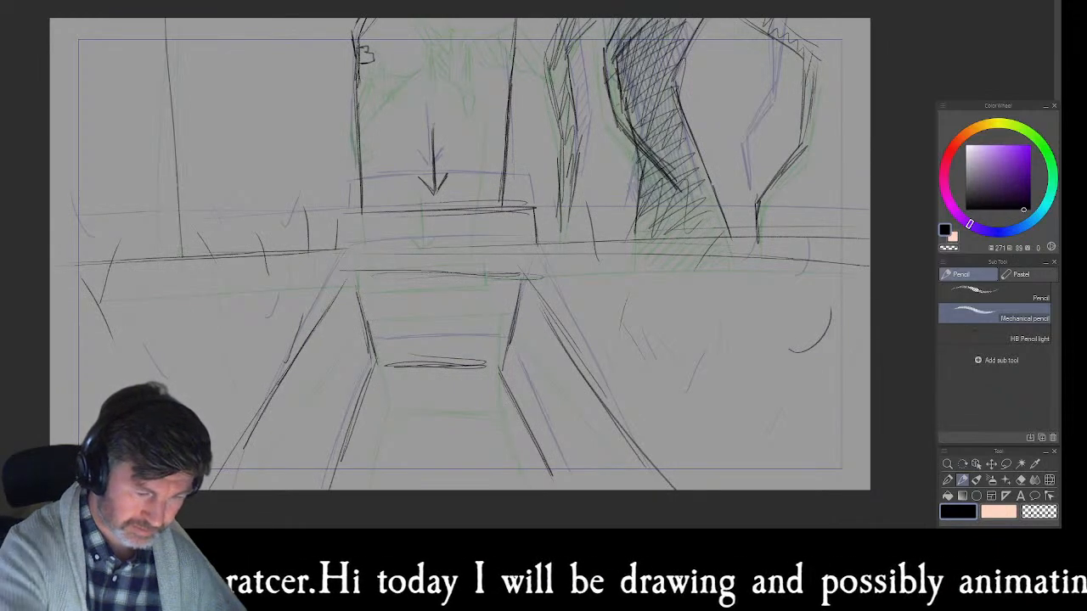
key("ctrl+z")
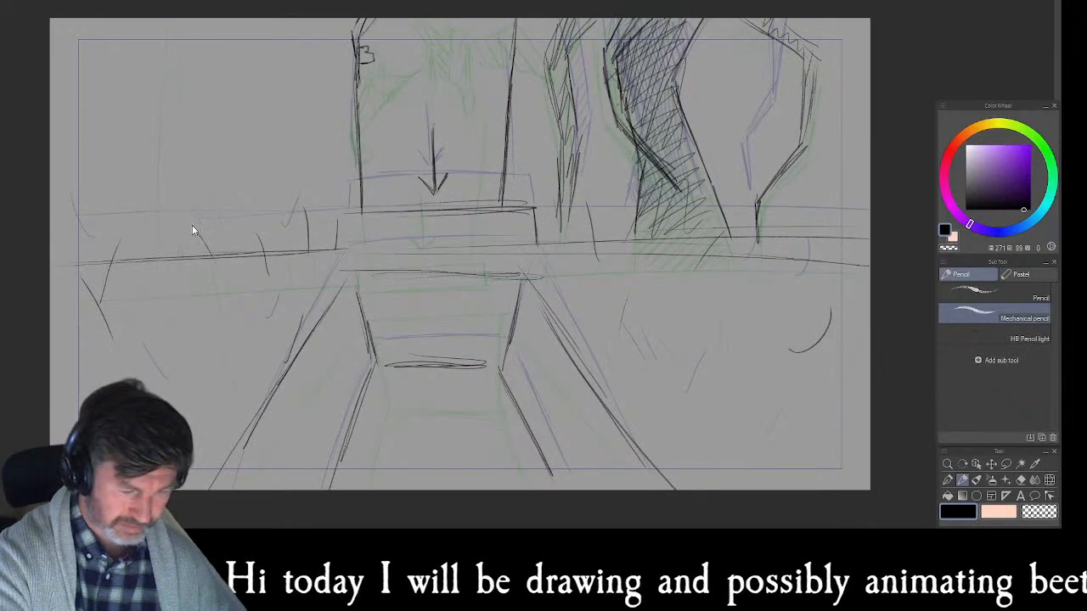
- Sketch the tall, tapering pole at the left of the graveyard scene in this frame and in the neighbouring frame
left_click_drag(182, 254, 177, 20)
left_click_drag(161, 233, 174, 20)
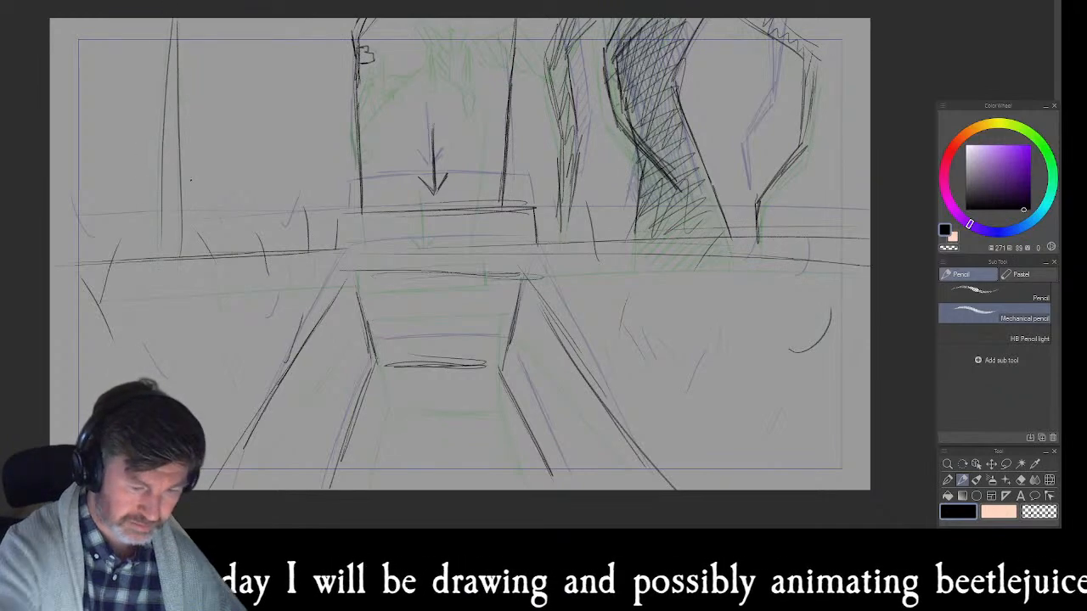
key("Right")
key("Left")
key("Left")
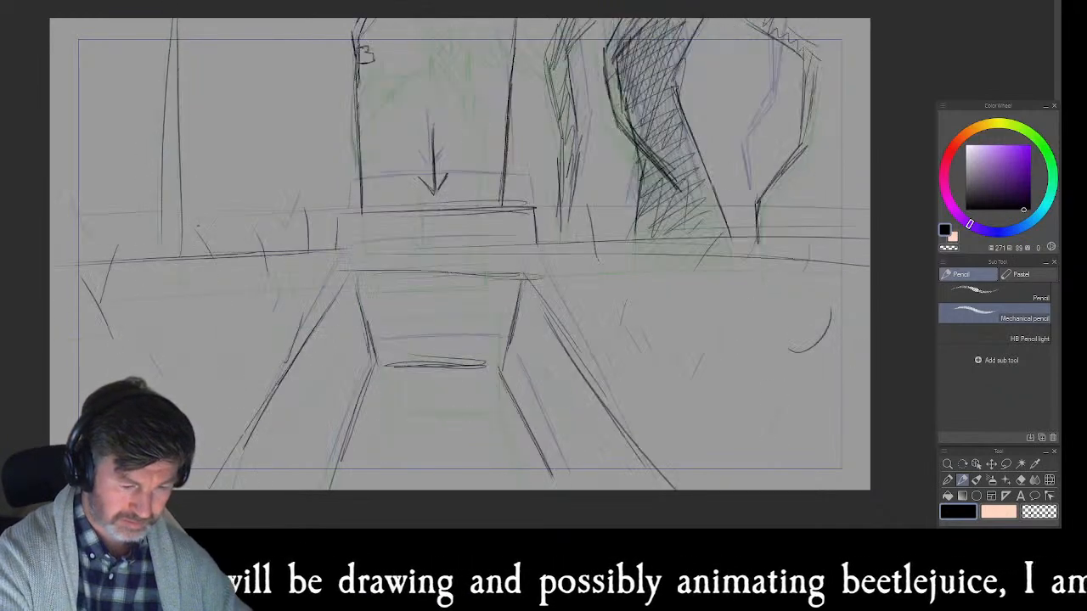
left_click_drag(185, 211, 174, 19)
left_click_drag(161, 202, 171, 42)
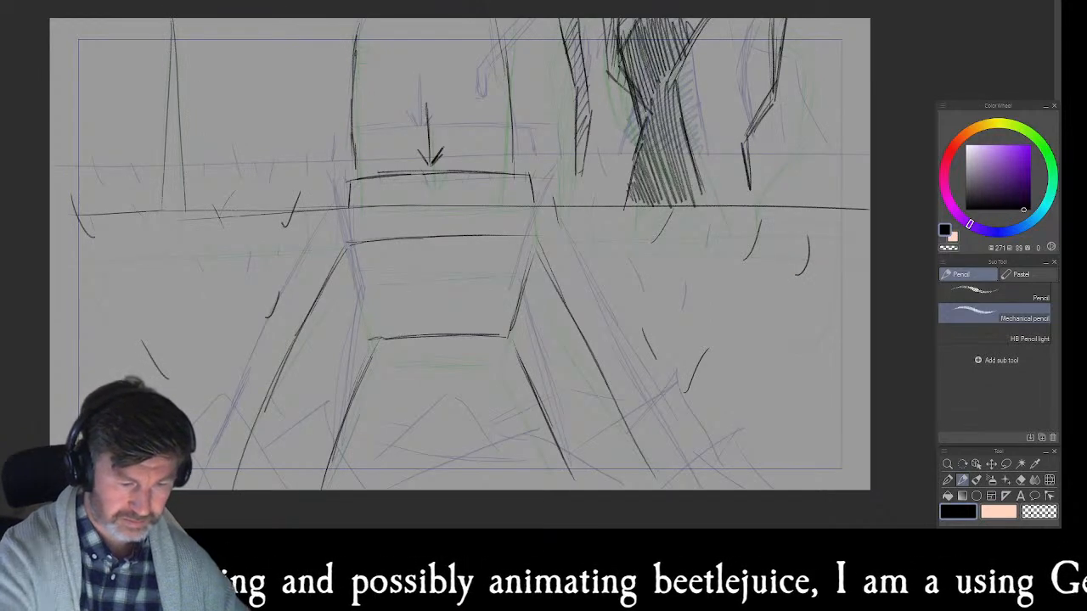
- Continue the pole animation by sketching the tapering pole in another preceding frame, with its two sides meeting at the upper edge
key("period")
key("comma")
key("comma")
left_click_drag(176, 21, 186, 163)
left_click_drag(175, 19, 164, 163)
- Flip back and forth through the frames to check how the pole and gravestone move across the sequence
key("period")
key("comma")
key("comma")
key("period")
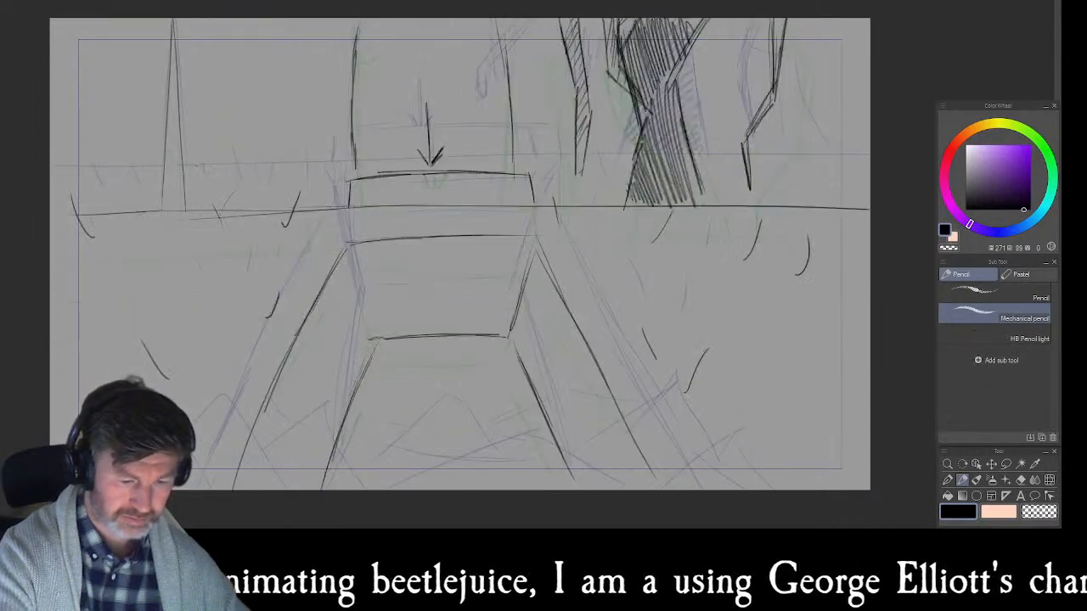
key("period")
key("period")
key("period")
key("comma")
key("comma")
key("period")
key("period")
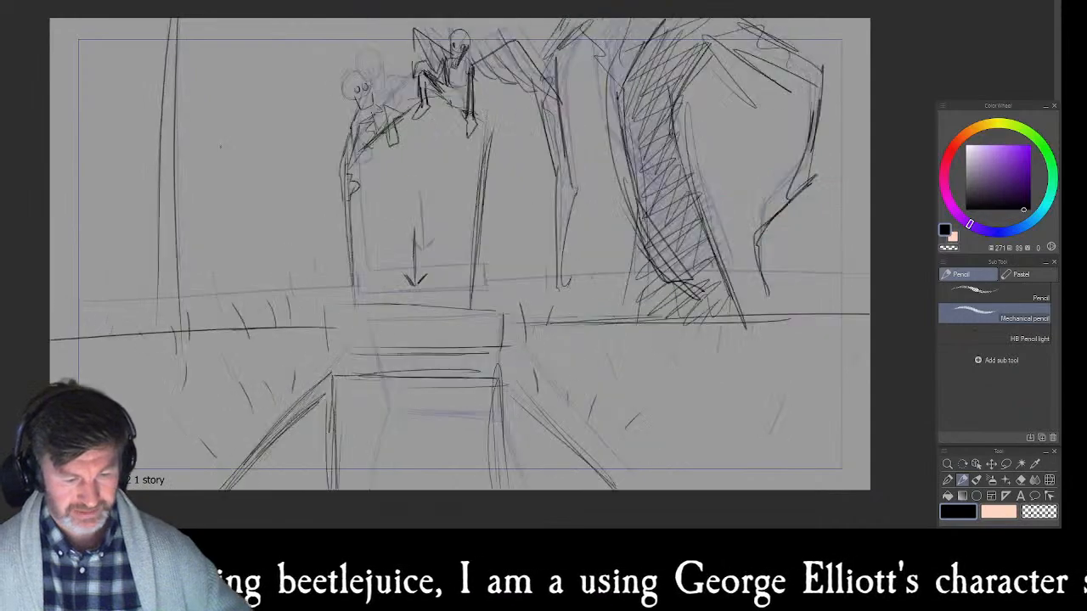
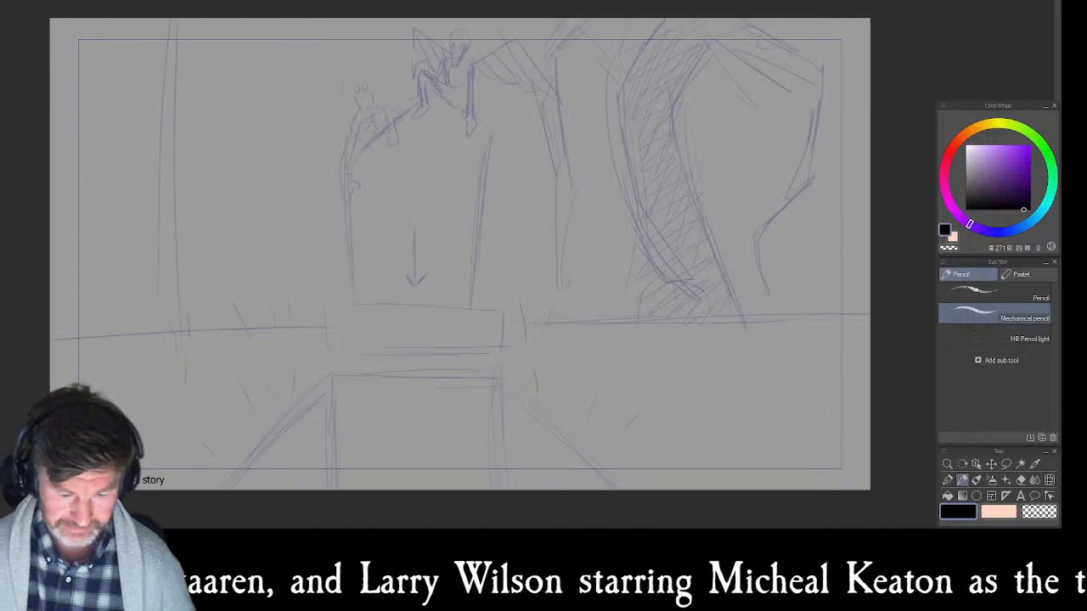
- Sketch the gravestone's sides and peaked top over the onion skin, with a downward arrow inside it
left_click_drag(348, 205, 358, 313)
left_click_drag(386, 132, 357, 161)
mouse_move(423, 102)
left_mouse_down()
mouse_move(404, 117)
mouse_move(467, 114)
left_mouse_up()
left_click_drag(489, 153, 472, 299)
left_click_drag(419, 222, 416, 287)
left_click_drag(409, 273, 416, 287)
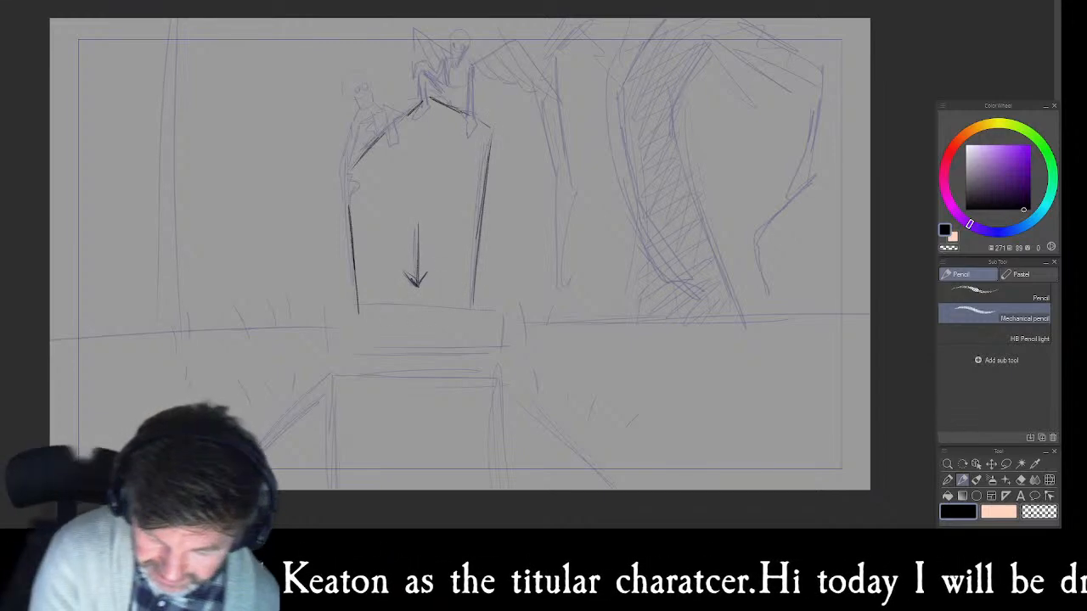
- Draw the rectangular base slab under the gravestone and extend the horizon line to both sides of it
mouse_move(334, 306)
left_mouse_down()
mouse_move(489, 306)
mouse_move(497, 346)
left_mouse_up()
mouse_move(324, 309)
left_mouse_down()
mouse_move(330, 347)
mouse_move(477, 346)
left_mouse_up()
left_click_drag(328, 351, 506, 350)
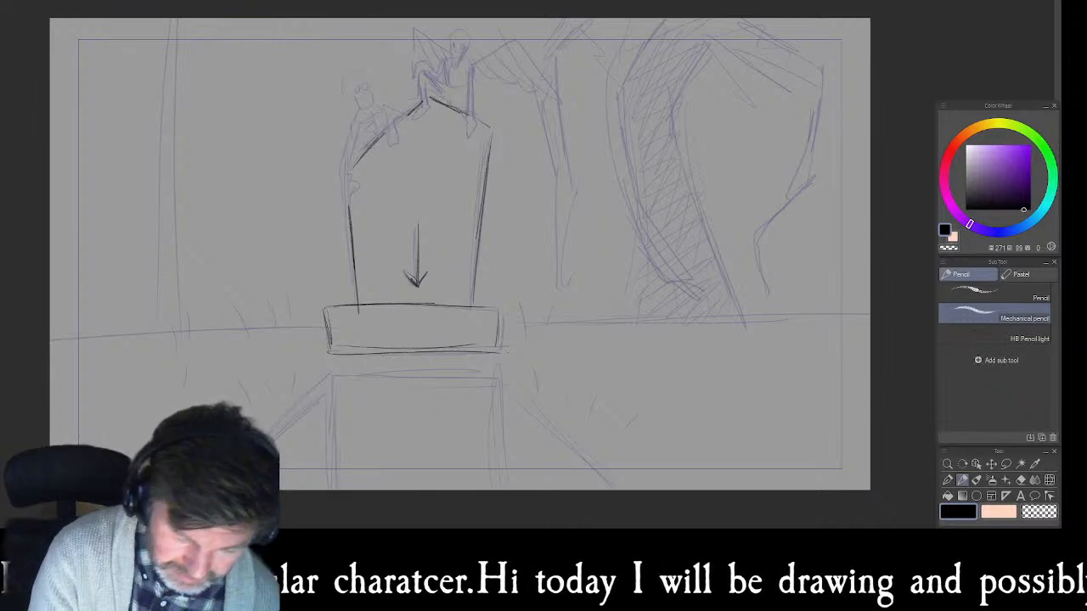
left_click_drag(53, 332, 333, 323)
left_click_drag(498, 323, 868, 316)
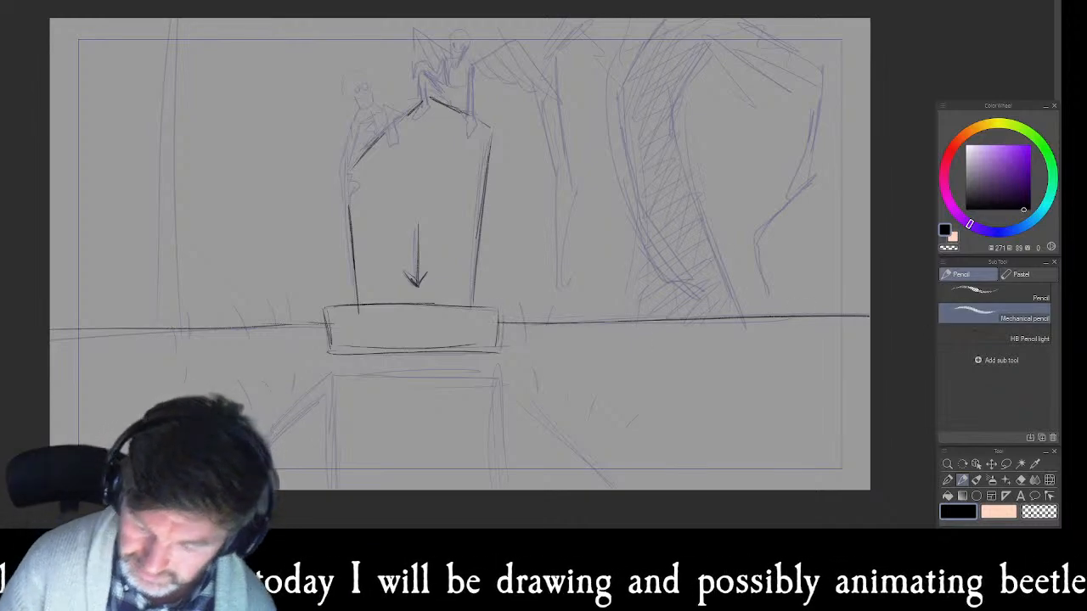
- Outline the right side of the large curved tree trunk and the bent branch hanging down beside it
left_click_drag(744, 321, 683, 100)
mouse_move(712, 234)
left_mouse_down()
mouse_move(724, 259)
mouse_move(707, 47)
mouse_move(813, 92)
mouse_move(805, 174)
mouse_move(753, 234)
mouse_move(769, 297)
left_mouse_up()
left_click_drag(756, 231, 763, 279)
left_click_drag(793, 188, 754, 241)
mouse_move(817, 170)
left_mouse_down()
mouse_move(769, 220)
mouse_move(822, 74)
left_mouse_up()
left_click_drag(741, 19, 815, 71)
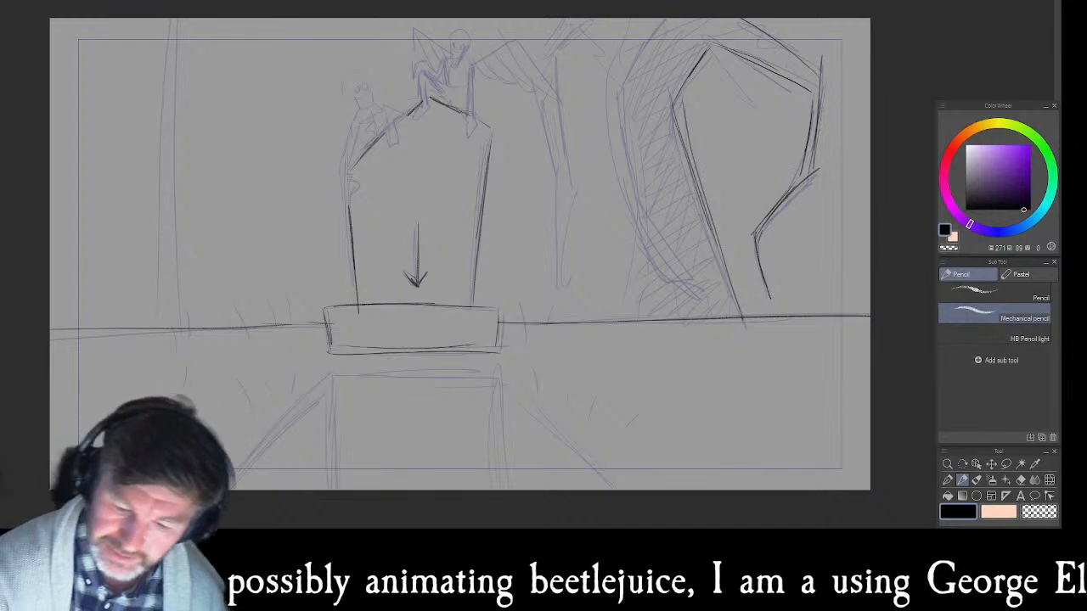
- Outline the left side of the large tree trunk with curved double lines reaching down to the horizon
mouse_move(618, 110)
left_mouse_down()
mouse_move(637, 195)
mouse_move(630, 310)
left_mouse_up()
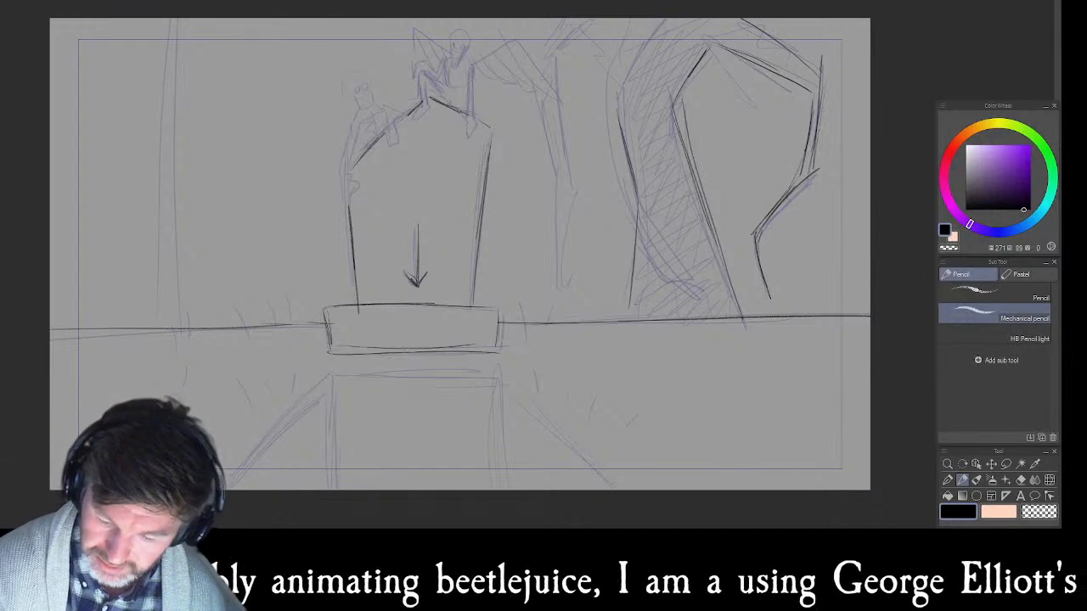
mouse_move(608, 210)
left_mouse_down()
mouse_move(699, 302)
mouse_move(604, 106)
mouse_move(614, 214)
left_mouse_up()
mouse_move(632, 19)
left_mouse_down()
mouse_move(603, 68)
mouse_move(637, 204)
mouse_move(686, 282)
left_mouse_up()
left_click_drag(644, 219, 690, 289)
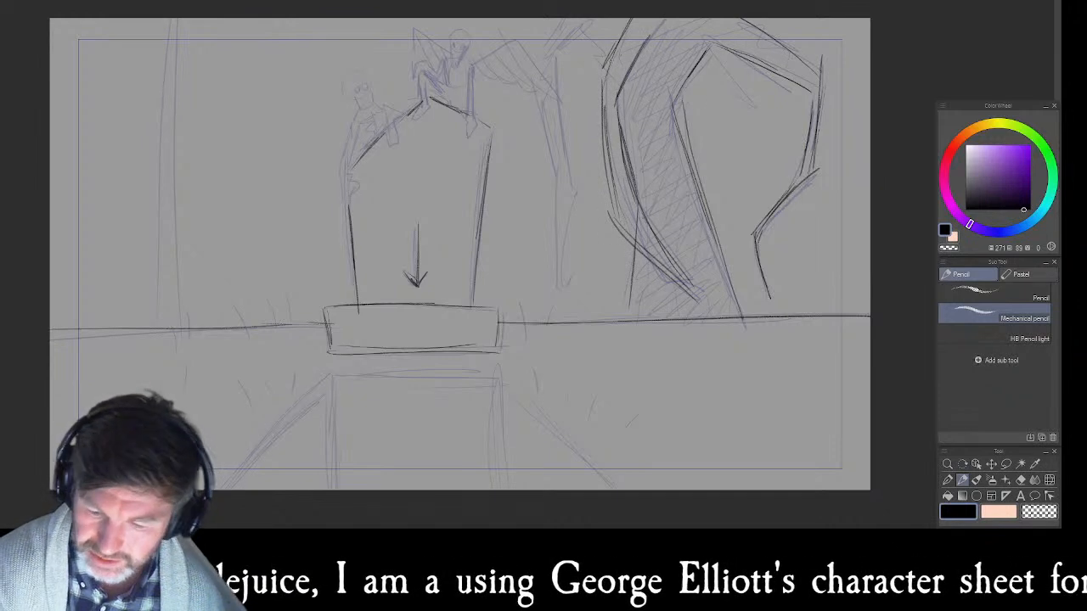
- Outline the thin tree between the gravestone and the large trunk
left_click_drag(595, 18, 556, 65)
mouse_move(561, 24)
left_mouse_down()
mouse_move(536, 62)
mouse_move(559, 103)
mouse_move(574, 203)
mouse_move(563, 267)
left_mouse_up()
mouse_move(561, 185)
left_mouse_down()
mouse_move(562, 288)
mouse_move(560, 259)
left_mouse_up()
left_click_drag(536, 97, 557, 177)
- Shade the large trunk with dense diagonal hatching and add zigzag hatching along its edge, the thin tree and the upper branch
mouse_move(664, 22)
left_mouse_down()
mouse_move(618, 107)
mouse_move(653, 209)
mouse_move(691, 200)
mouse_move(676, 251)
mouse_move(704, 242)
mouse_move(714, 255)
mouse_move(724, 318)
left_mouse_up()
mouse_move(635, 260)
left_mouse_down()
mouse_move(639, 303)
mouse_move(664, 316)
mouse_move(719, 320)
left_mouse_up()
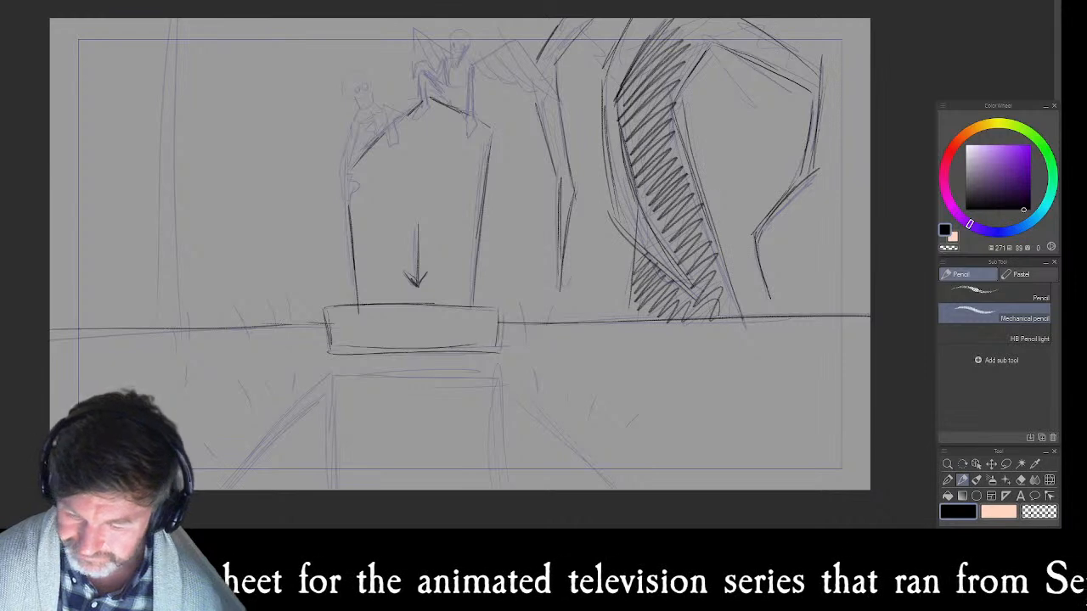
mouse_move(641, 19)
left_mouse_down()
mouse_move(604, 119)
mouse_move(604, 178)
mouse_move(616, 202)
left_mouse_up()
mouse_move(557, 29)
left_mouse_down()
mouse_move(538, 68)
mouse_move(557, 84)
mouse_move(547, 141)
mouse_move(563, 214)
left_mouse_up()
left_click_drag(715, 34, 813, 85)
- Draw the winged skeletal figure seated on top of the gravestone, with its head, arm, both wings and bent legs
mouse_move(469, 68)
left_mouse_down()
mouse_move(470, 136)
mouse_move(474, 68)
left_mouse_up()
left_click_drag(459, 30, 463, 57)
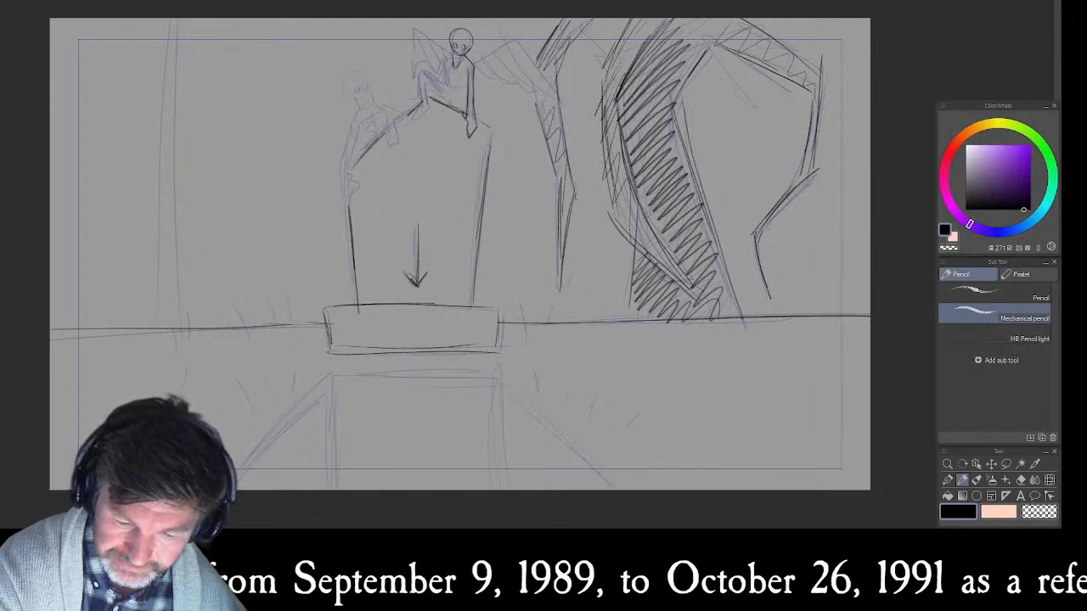
mouse_move(474, 65)
left_mouse_down()
mouse_move(513, 38)
mouse_move(557, 100)
left_mouse_up()
left_click_drag(519, 58, 562, 102)
left_click_drag(505, 59, 535, 89)
mouse_move(523, 83)
left_mouse_down()
mouse_move(544, 87)
mouse_move(502, 81)
mouse_move(415, 27)
left_mouse_up()
mouse_move(416, 28)
left_mouse_down()
mouse_move(416, 54)
mouse_move(439, 75)
left_mouse_up()
mouse_move(431, 43)
left_mouse_down()
mouse_move(450, 64)
mouse_move(415, 79)
mouse_move(447, 83)
left_mouse_up()
mouse_move(449, 77)
left_mouse_down()
mouse_move(468, 88)
mouse_move(420, 96)
left_mouse_up()
mouse_move(426, 96)
left_mouse_down()
mouse_move(415, 117)
mouse_move(434, 109)
left_mouse_up()
left_click_drag(424, 72, 427, 99)
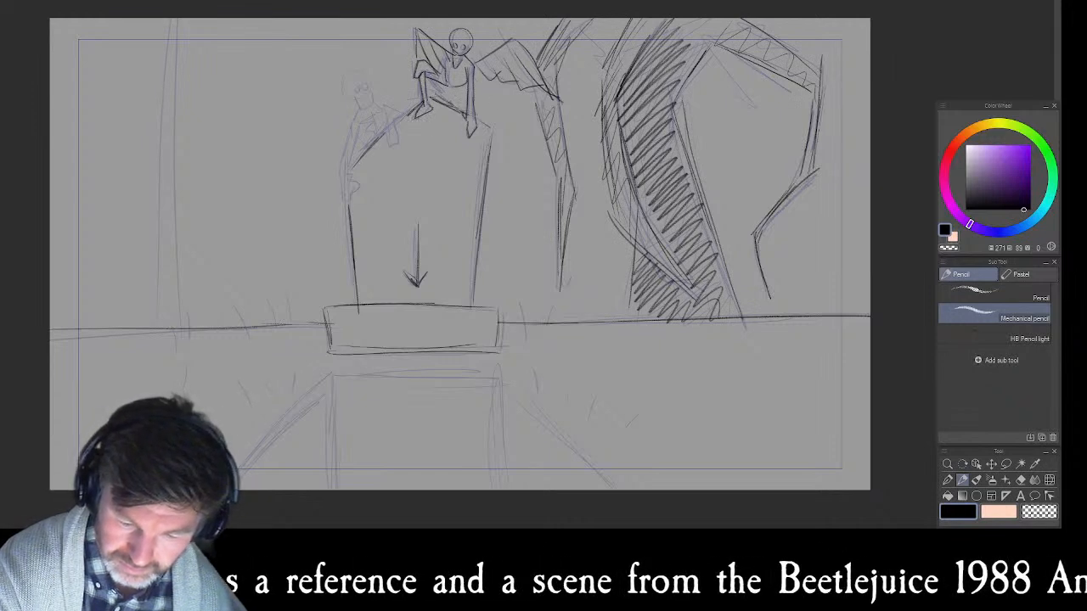
- Draw the second skeletal figure leaning on the gravestone's left shoulder, with its head, ribs and arm
mouse_move(396, 107)
left_mouse_down()
mouse_move(383, 134)
mouse_move(400, 143)
mouse_move(387, 112)
mouse_move(370, 135)
mouse_move(385, 110)
mouse_move(384, 133)
mouse_move(371, 86)
left_mouse_up()
mouse_move(371, 85)
left_mouse_down()
mouse_move(348, 74)
mouse_move(372, 88)
mouse_move(362, 94)
left_mouse_up()
mouse_move(361, 87)
left_mouse_down()
mouse_move(368, 93)
mouse_move(341, 195)
mouse_move(359, 203)
mouse_move(357, 129)
left_mouse_up()
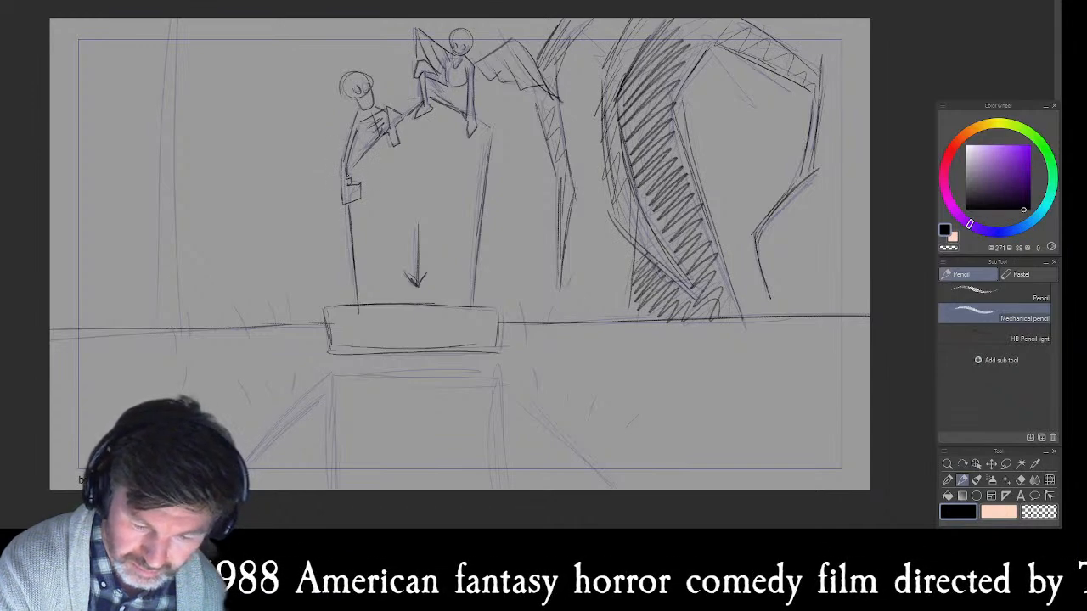
- Add grass tufts along the horizon on both sides of the base slab and redraw the tall pole
mouse_move(520, 301)
left_mouse_down()
mouse_move(522, 340)
mouse_move(540, 330)
left_mouse_up()
left_click_drag(287, 300, 287, 338)
mouse_move(273, 311)
left_mouse_down()
mouse_move(281, 330)
mouse_move(232, 336)
left_mouse_up()
mouse_move(173, 323)
left_mouse_down()
mouse_move(173, 338)
mouse_move(174, 27)
mouse_move(162, 285)
mouse_move(167, 17)
left_mouse_up()
- Draw the slanted and vertical edges of the grave plot below the base slab and scatter grass tufts around it
left_click_drag(509, 391, 615, 490)
left_click_drag(328, 380, 255, 446)
left_click_drag(331, 380, 334, 490)
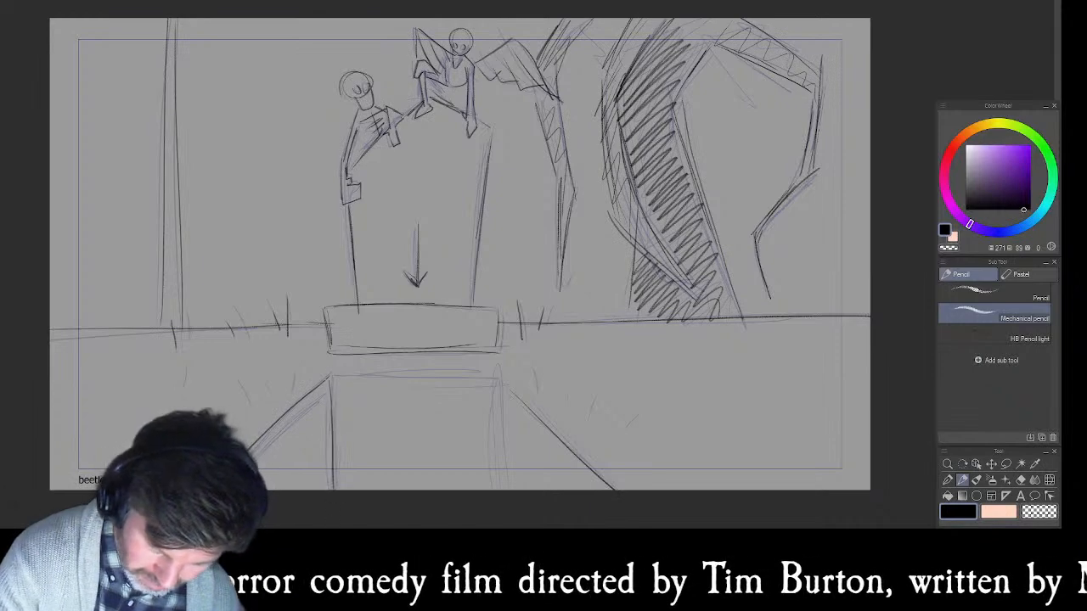
left_click_drag(502, 384, 503, 490)
mouse_move(492, 377)
left_mouse_down()
mouse_move(335, 371)
mouse_move(289, 394)
left_mouse_up()
mouse_move(271, 384)
left_mouse_down()
mouse_move(276, 400)
mouse_move(249, 405)
left_mouse_up()
left_click_drag(189, 357, 180, 391)
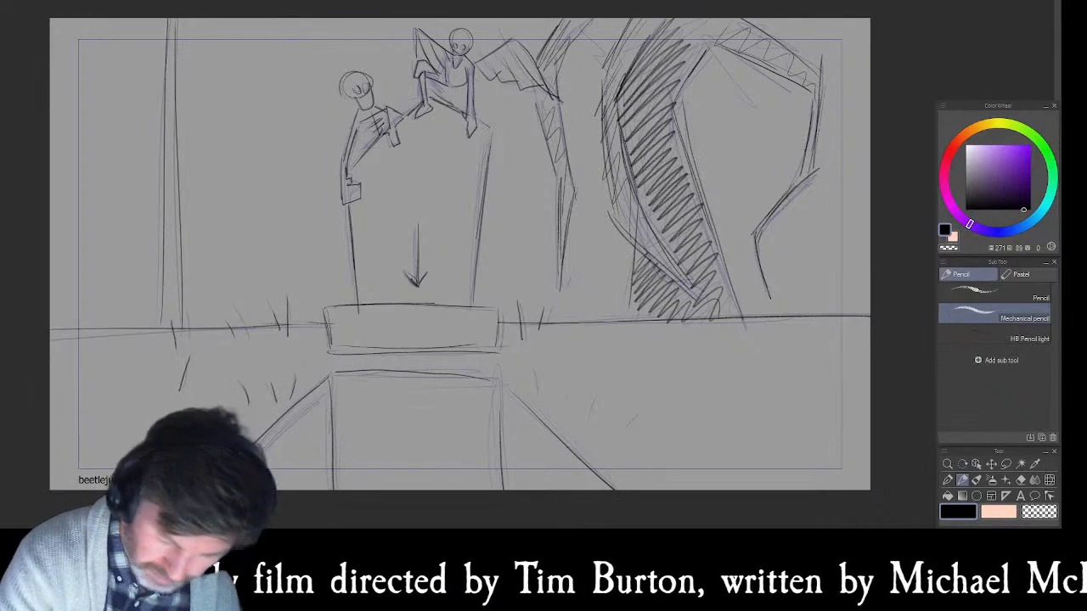
mouse_move(595, 394)
left_mouse_down()
mouse_move(592, 411)
mouse_move(621, 434)
left_mouse_up()
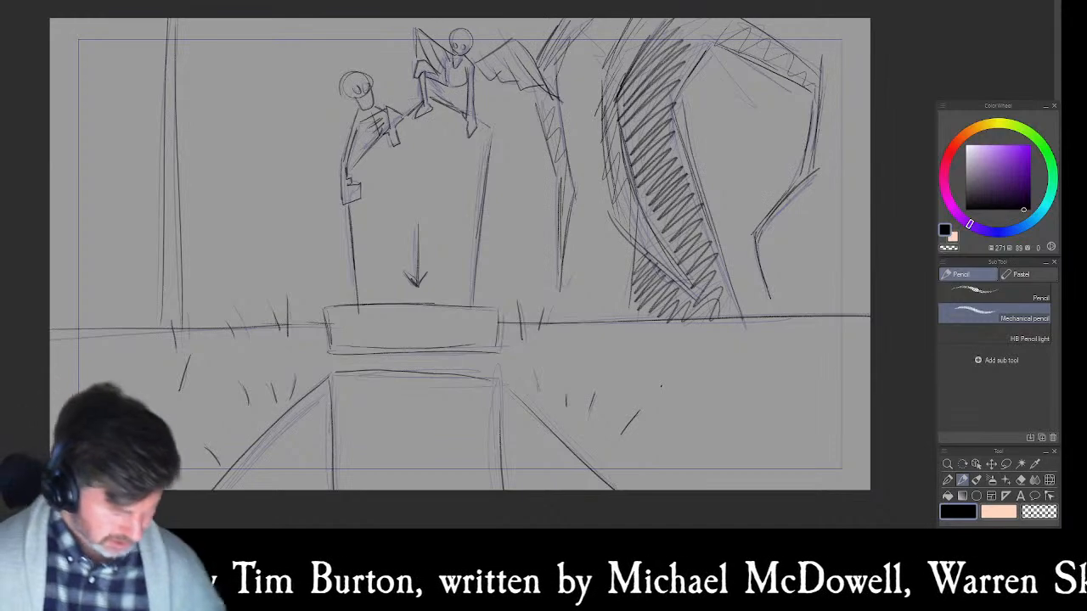
- Select the whole drawing, transform it by moving it straight down in the frame, apply the change and deselect
key("ctrl+minus")
key("ctrl+minus")
key("ctrl+minus")
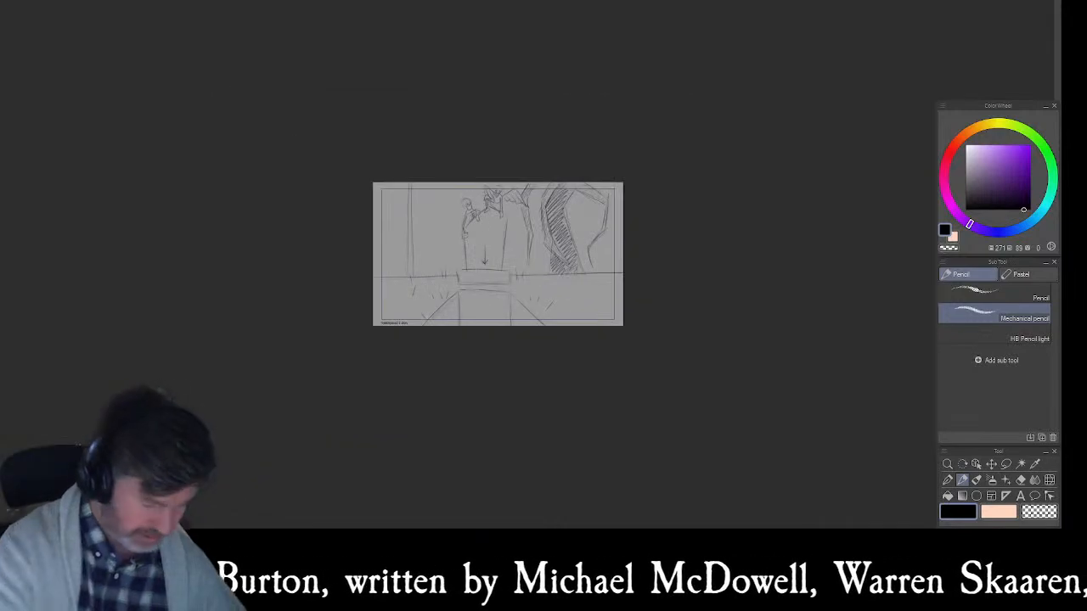
key("m")
mouse_move(674, 187)
left_mouse_down()
mouse_move(331, 368)
mouse_move(688, 221)
left_mouse_up()
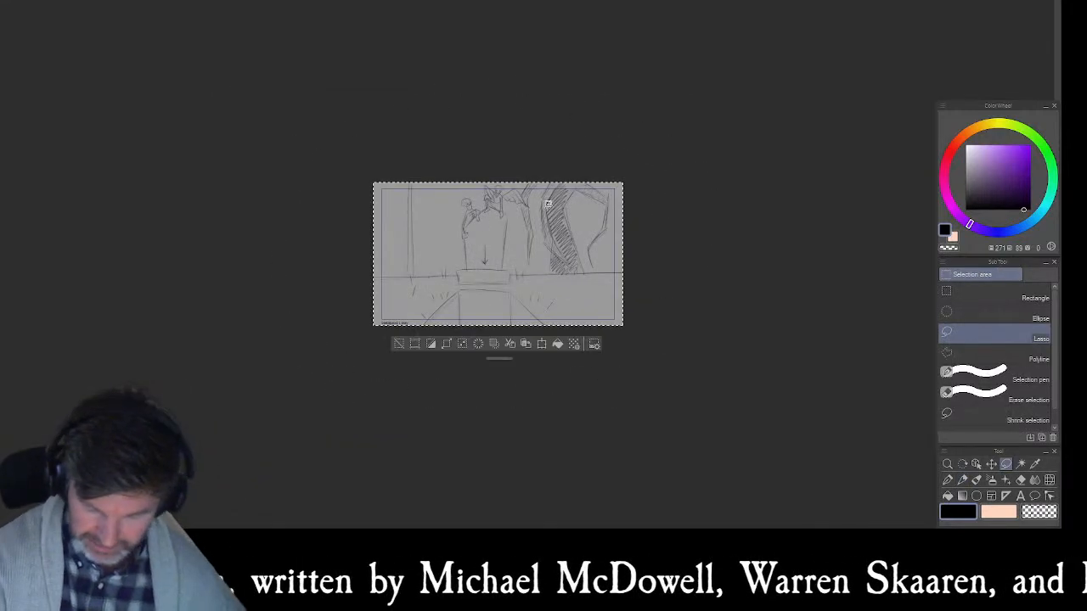
left_click(558, 345)
left_click_drag(562, 272, 562, 296)
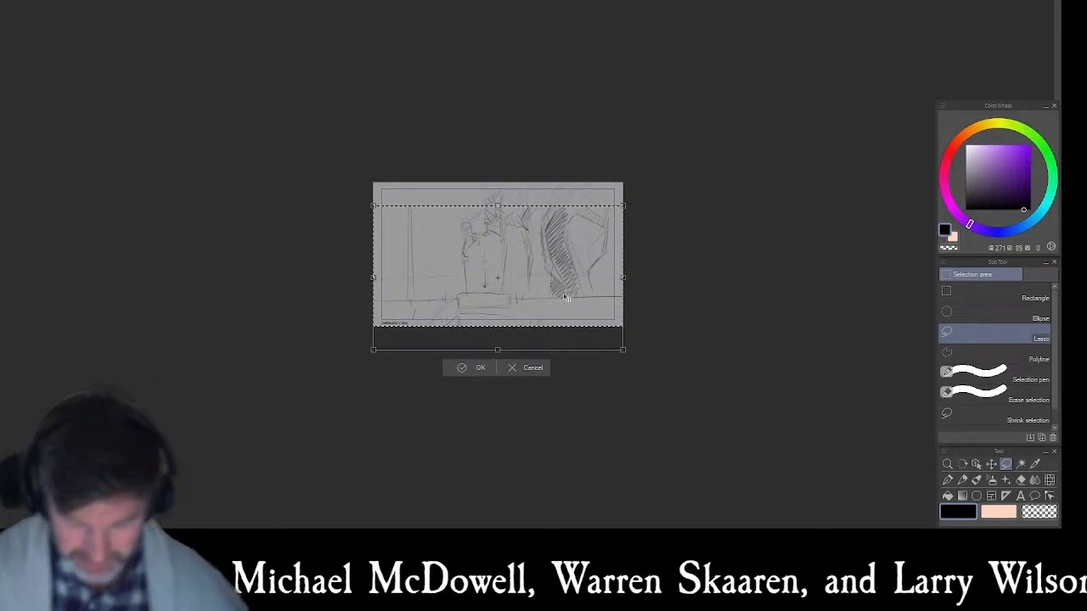
left_click(475, 367)
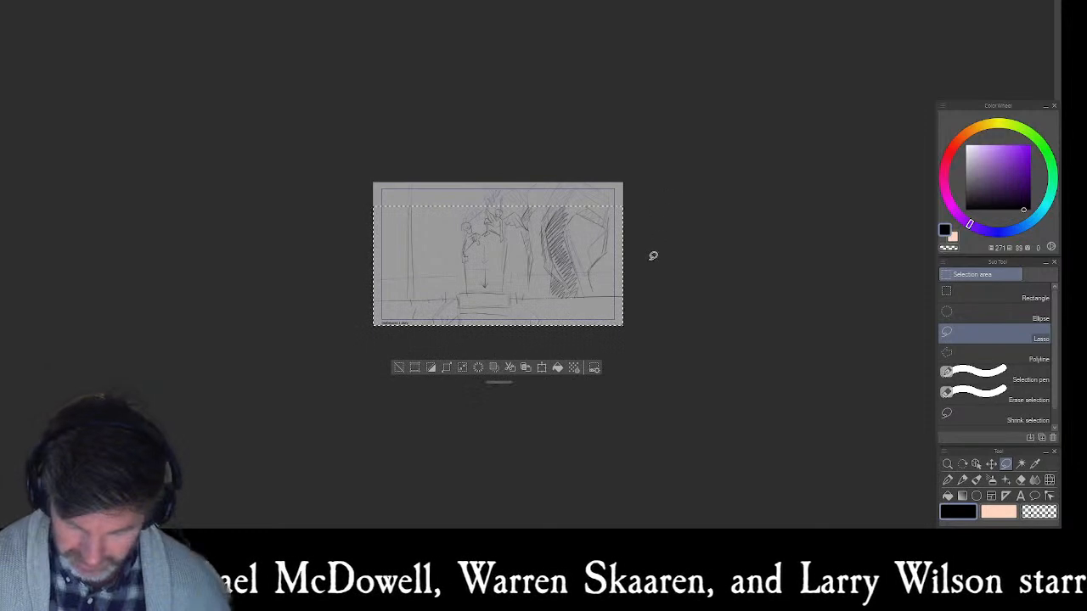
left_click(555, 148)
- Extend the tops of the trees with the mechanical pencil, sketching the arching branch and jagged trunk top above the hatching
left_click_drag(2, 523, 16, 516)
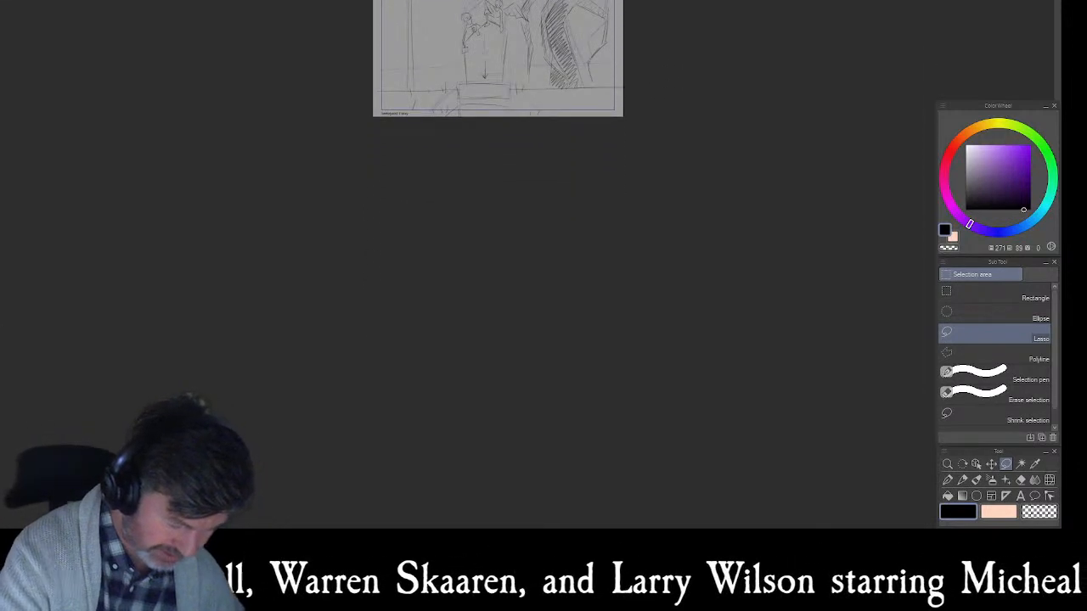
scroll(513, 116, "up", 10)
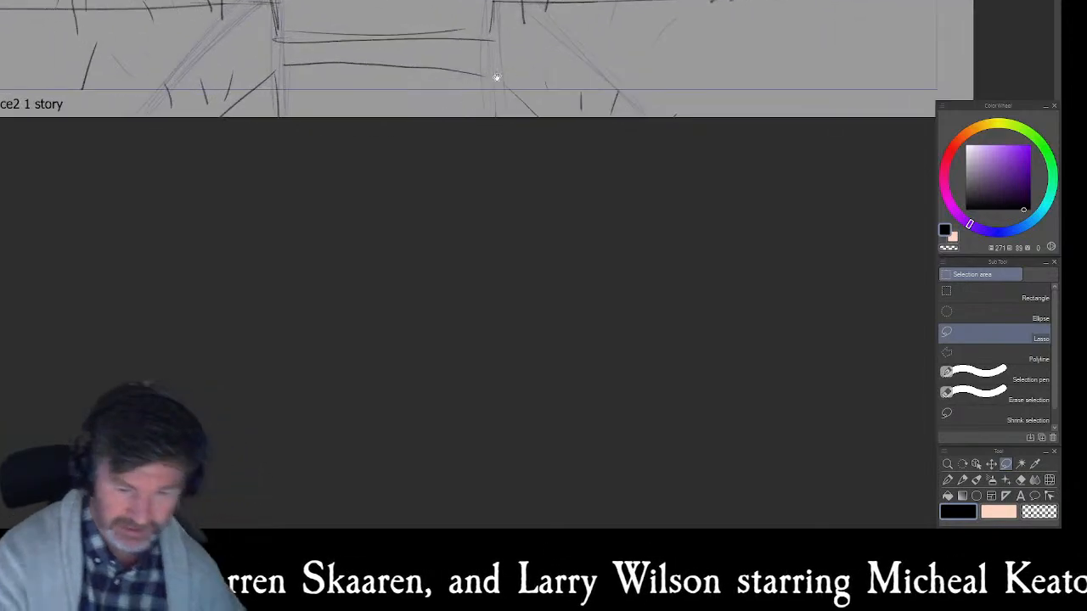
left_click_drag(494, 82, 586, 482)
mouse_move(629, 237)
left_mouse_down()
mouse_move(580, 434)
mouse_move(586, 238)
mouse_move(650, 248)
left_mouse_up()
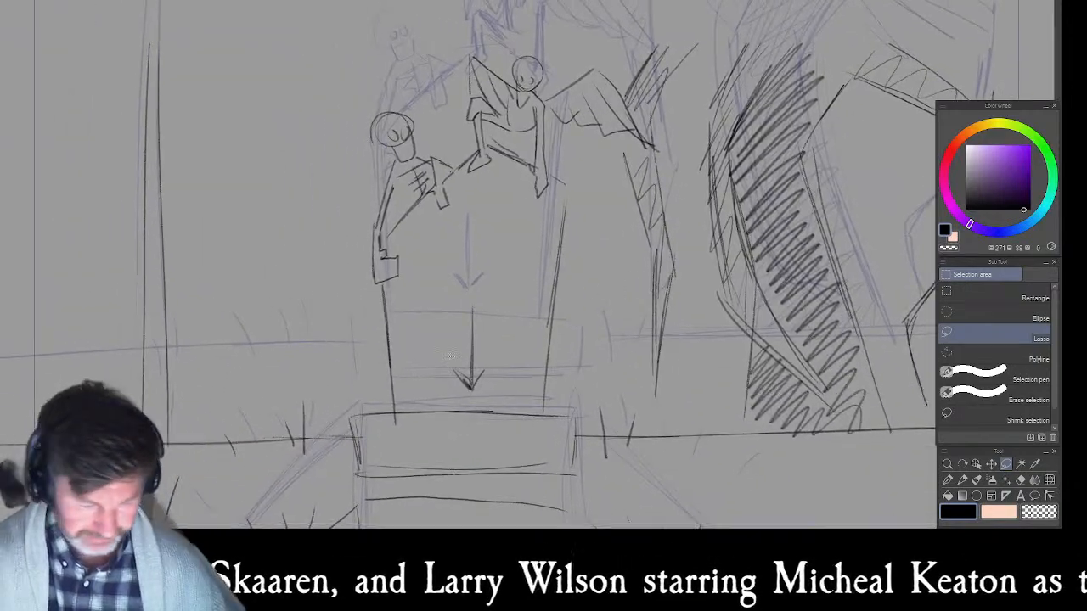
scroll(513, 252, "down", 4)
scroll(513, 252, "up", 2)
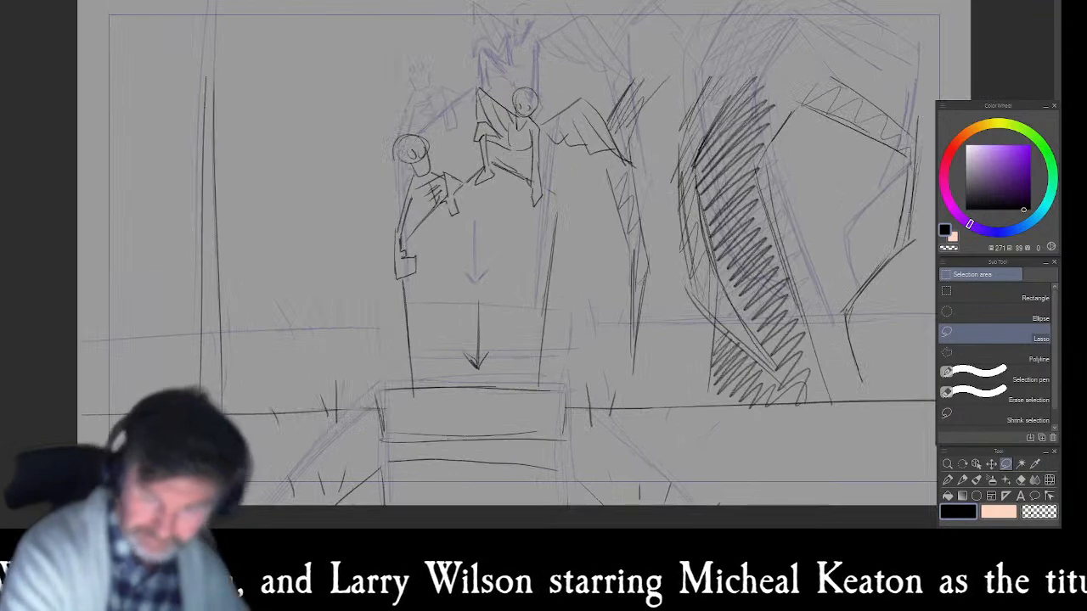
left_click_drag(650, 235, 561, 240)
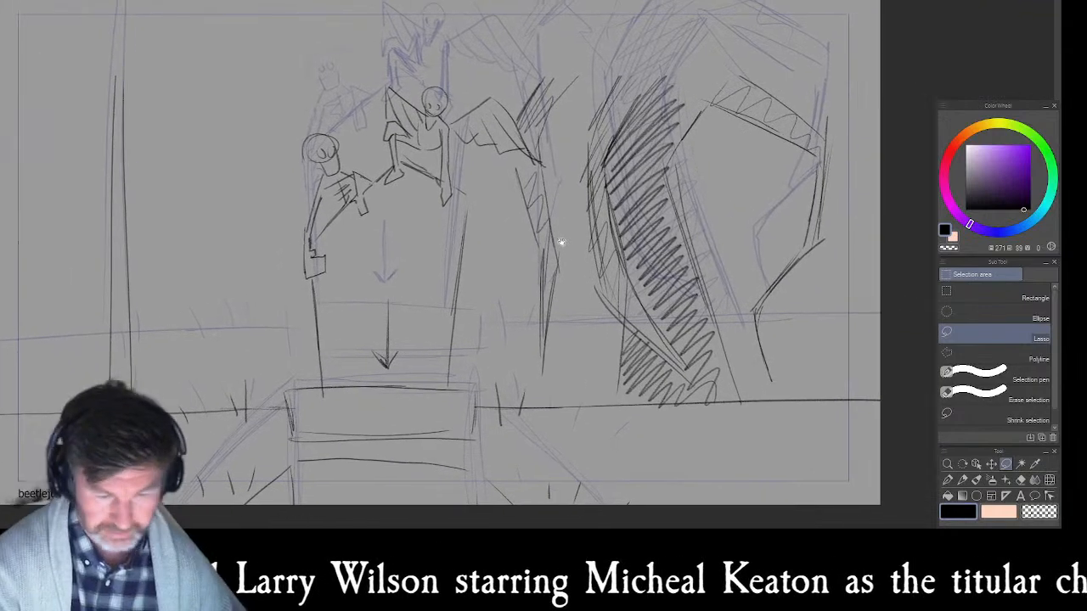
key("p")
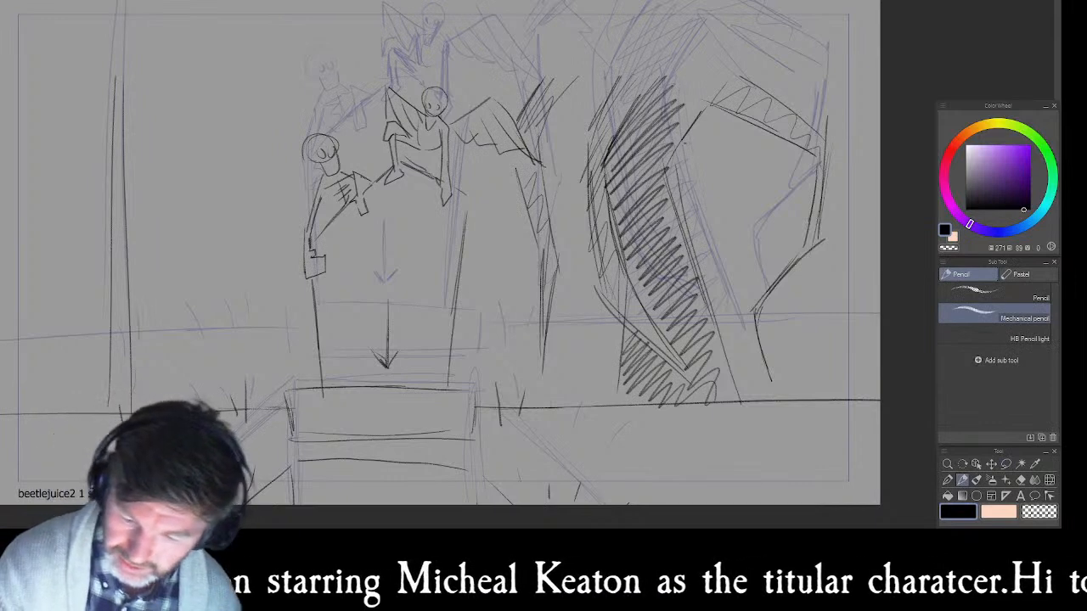
mouse_move(578, 72)
left_mouse_down()
mouse_move(597, 59)
mouse_move(627, 78)
left_mouse_up()
mouse_move(542, 81)
left_mouse_down()
mouse_move(583, 33)
mouse_move(649, 21)
mouse_move(676, 70)
mouse_move(715, 95)
left_mouse_up()
mouse_move(680, 37)
left_mouse_down()
mouse_move(706, 9)
mouse_move(697, 32)
left_mouse_up()
left_click_drag(681, 71, 699, 12)
left_click_drag(684, 53, 750, 7)
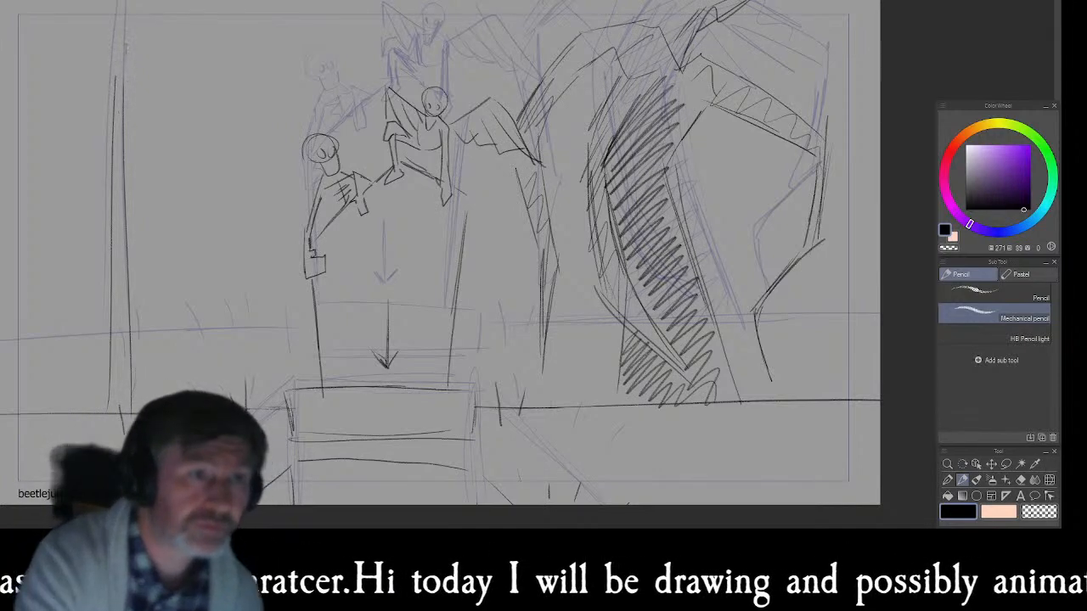
- Sketch an arrow pointing down and to the right beside the pole and a tilted sign board across the pole's top
mouse_move(146, 83)
left_mouse_down()
mouse_move(159, 100)
mouse_move(151, 90)
mouse_move(140, 119)
mouse_move(193, 127)
left_mouse_up()
mouse_move(193, 83)
left_mouse_down()
mouse_move(196, 124)
mouse_move(194, 69)
mouse_move(197, 112)
left_mouse_up()
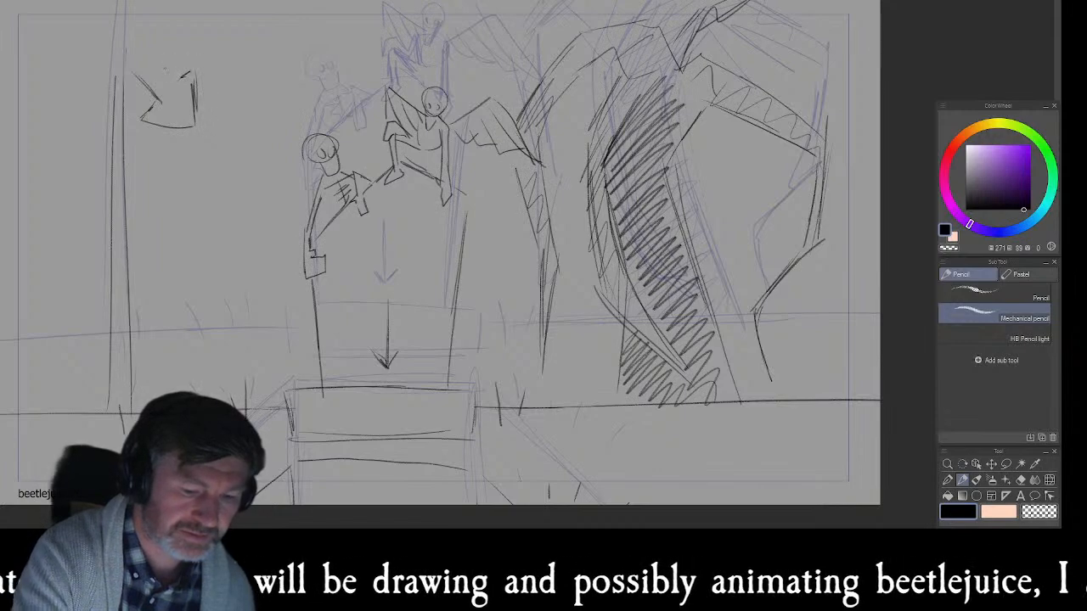
left_click_drag(150, 48, 173, 76)
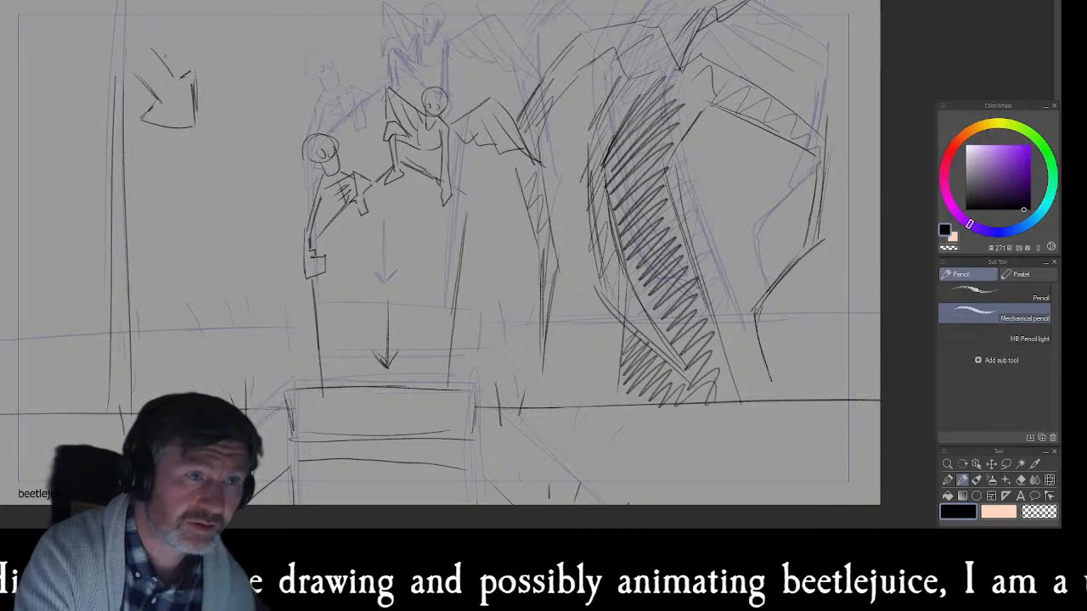
left_click_drag(49, 81, 221, 37)
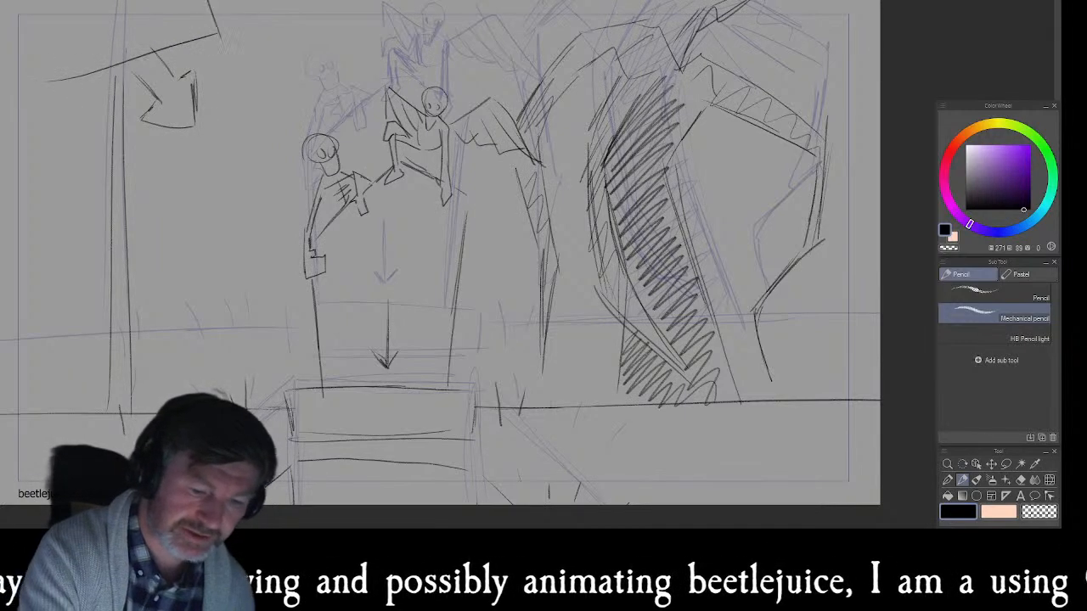
left_click_drag(10, 12, 37, 80)
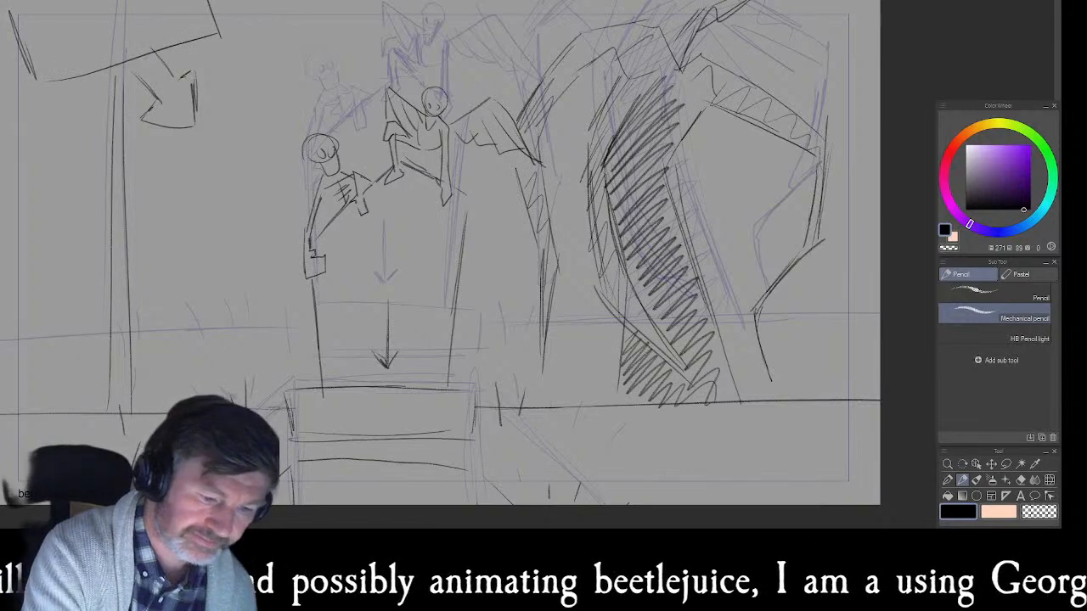
key("Left")
key("Right")
key("Right")
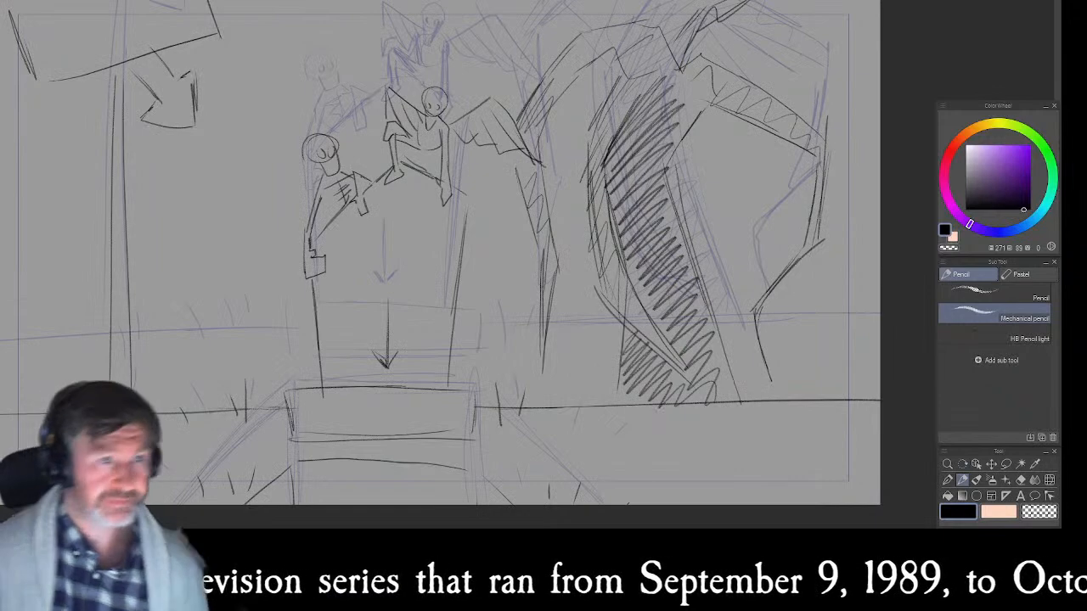
- Finish the arrow's outline and dot small round bulbs along the edges of the arrow and the tilted sign board
mouse_move(167, 99)
left_mouse_down()
mouse_move(188, 84)
mouse_move(145, 72)
mouse_move(157, 66)
left_mouse_up()
left_click(189, 99)
left_click(188, 112)
left_click(172, 118)
left_click(171, 83)
left_click(158, 65)
left_click_drag(51, 69, 40, 58)
left_click_drag(31, 21, 21, 7)
left_click_drag(81, 57, 118, 51)
left_click_drag(202, 20, 204, 28)
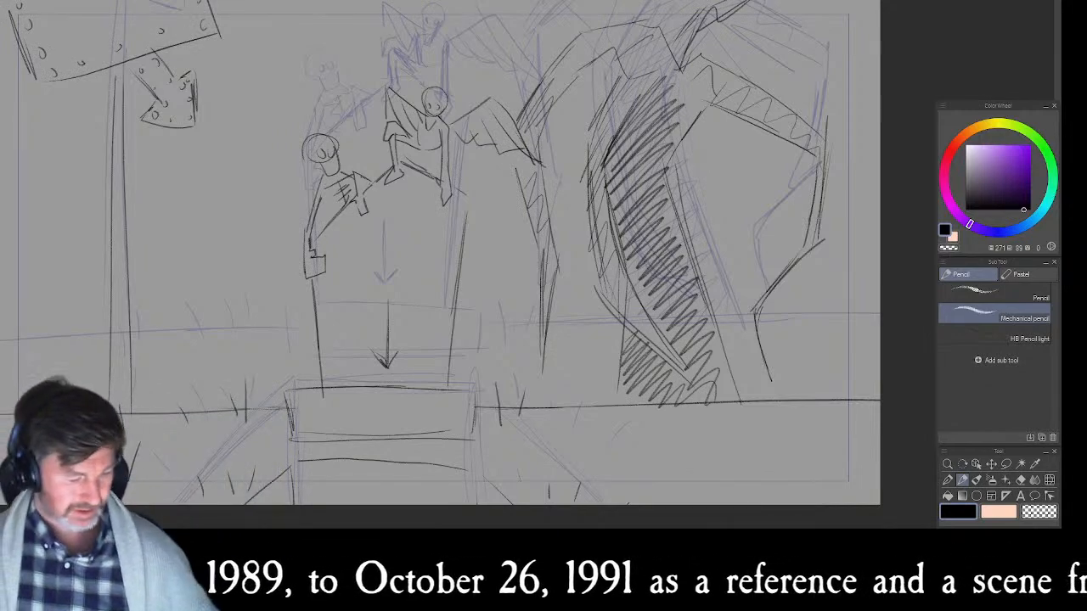
- Flip back and forth through the frames to check the downward movement, and hide the onion skin
key("comma")
key("comma")
key("comma")
key("comma")
key("period")
key("period")
key("period")
key("period")
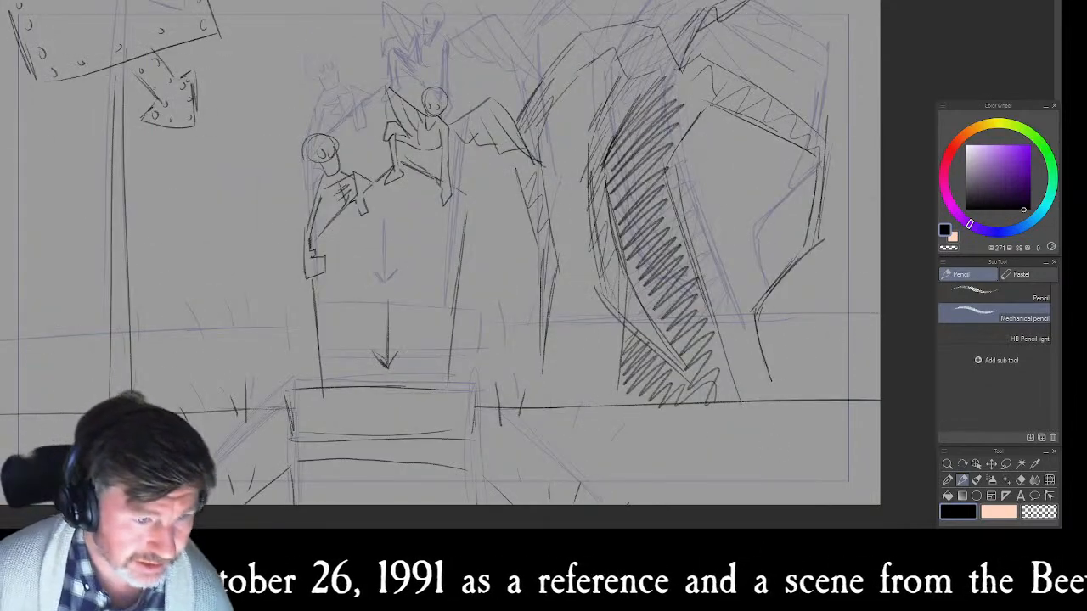
key("space")
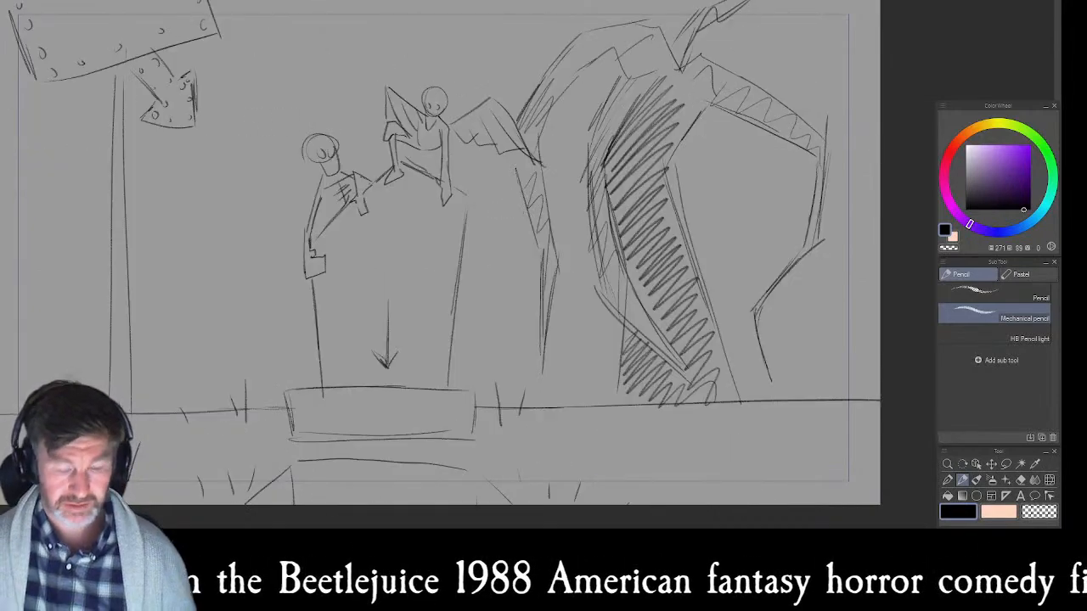
left_click_drag(403, 217, 412, 435)
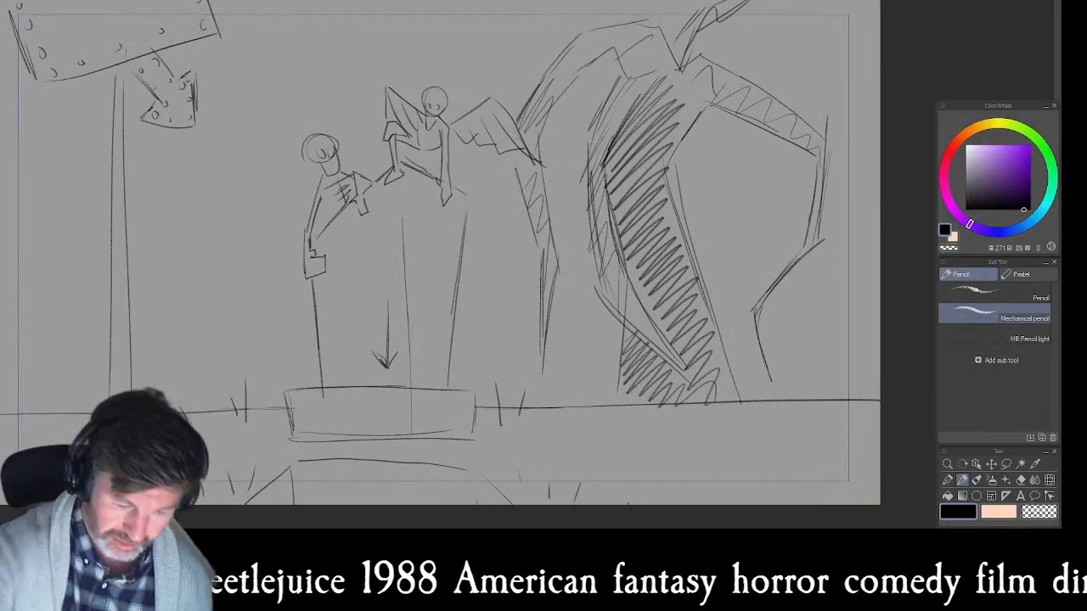
mouse_move(387, 226)
left_mouse_down()
mouse_move(411, 194)
mouse_move(431, 211)
left_mouse_up()
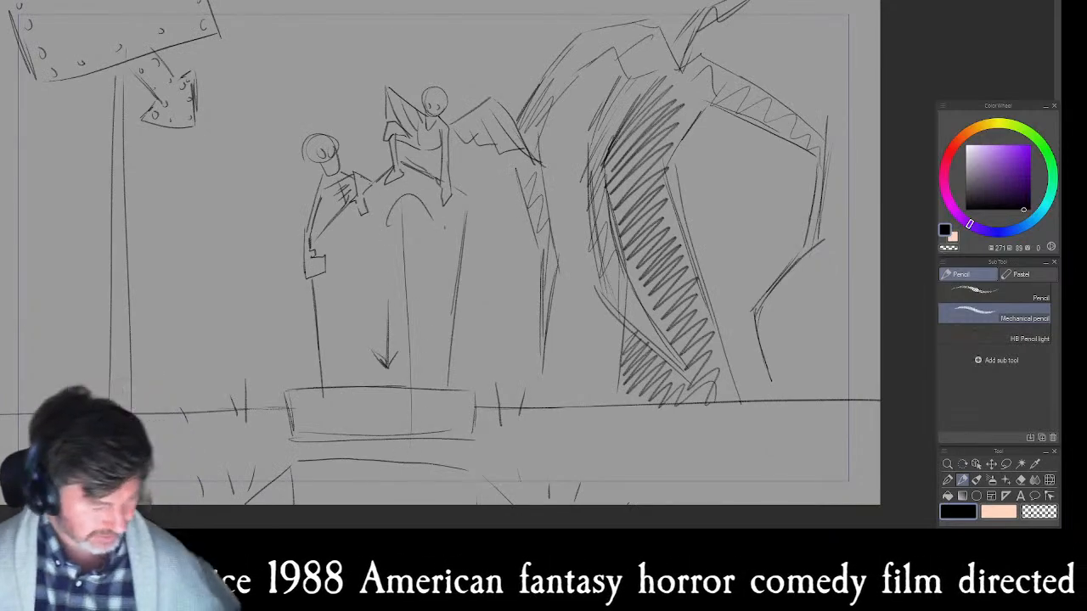
key("ctrl+z")
key("ctrl+z")
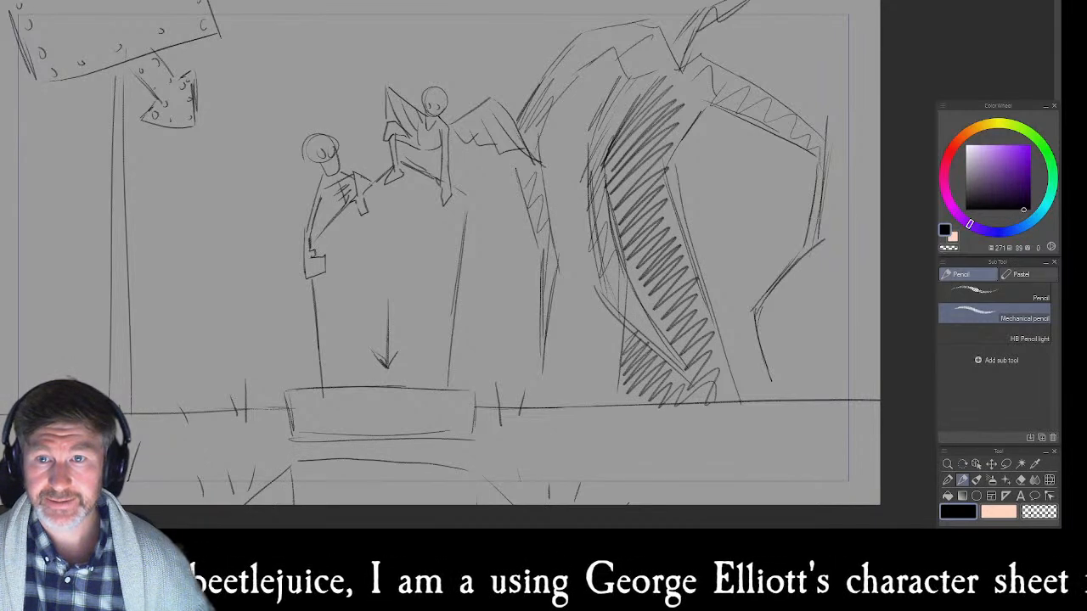
- Select the whole drawing, transform it by moving it straight down in the frame, apply the transform and clear the selection
key("Delete")
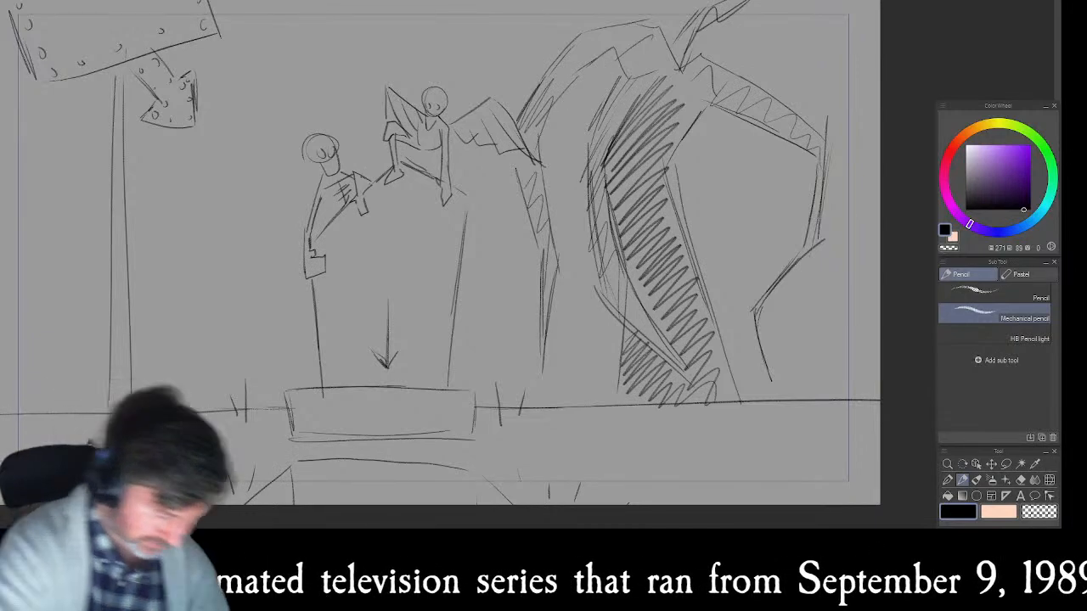
scroll(514, 255, "down", 8)
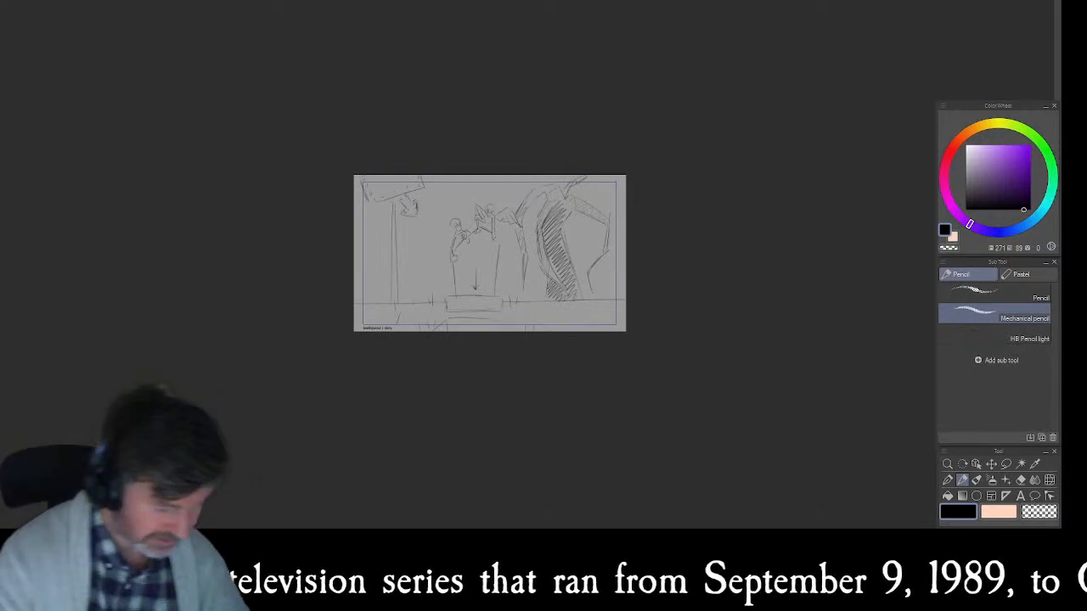
key("m")
mouse_move(669, 208)
left_mouse_down()
mouse_move(362, 123)
mouse_move(308, 348)
mouse_move(652, 339)
left_mouse_up()
left_click(534, 356)
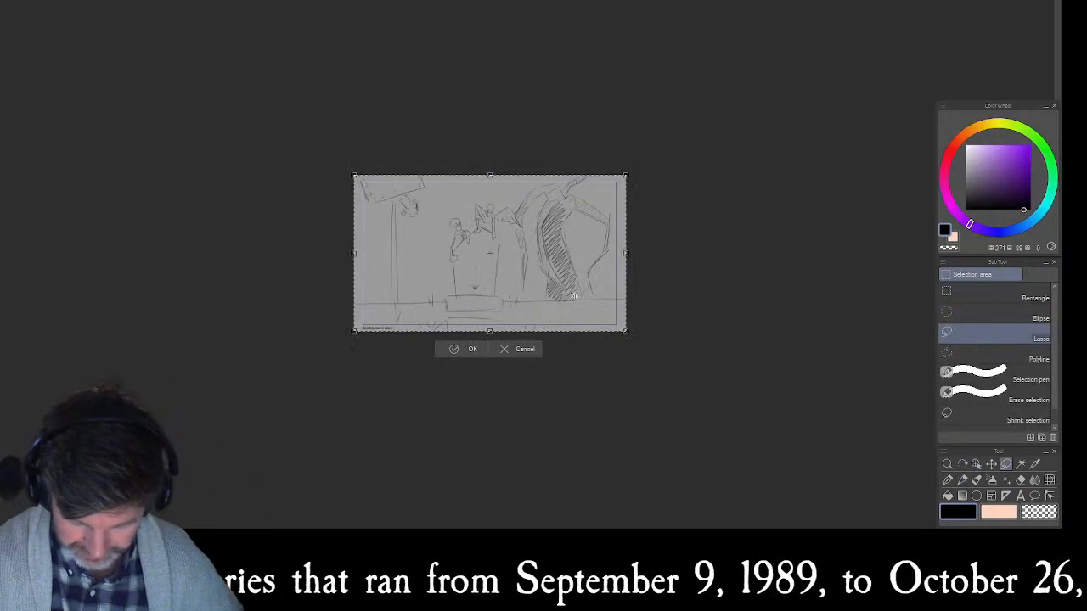
left_click_drag(574, 293, 578, 333)
left_click(460, 396)
key("ctrl+d")
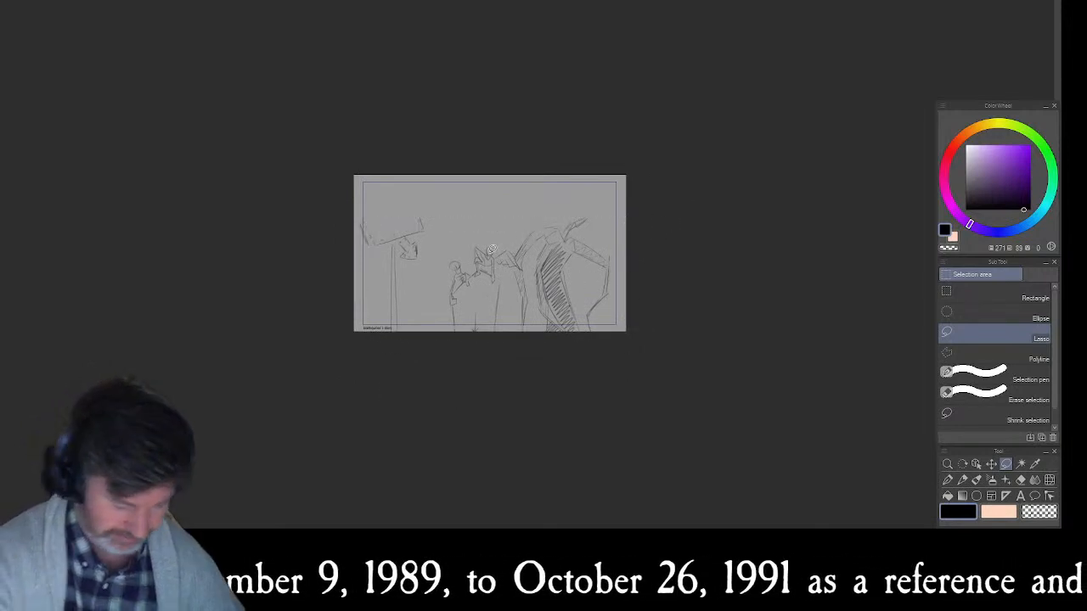
- Complete the tilted sign board with the mechanical pencil, drawing its missing upper edges and adding small bulbs along them
key("ctrl+minus")
key("ctrl+plus")
key("ctrl+plus")
key("ctrl+plus")
key("ctrl+plus")
key("ctrl+plus")
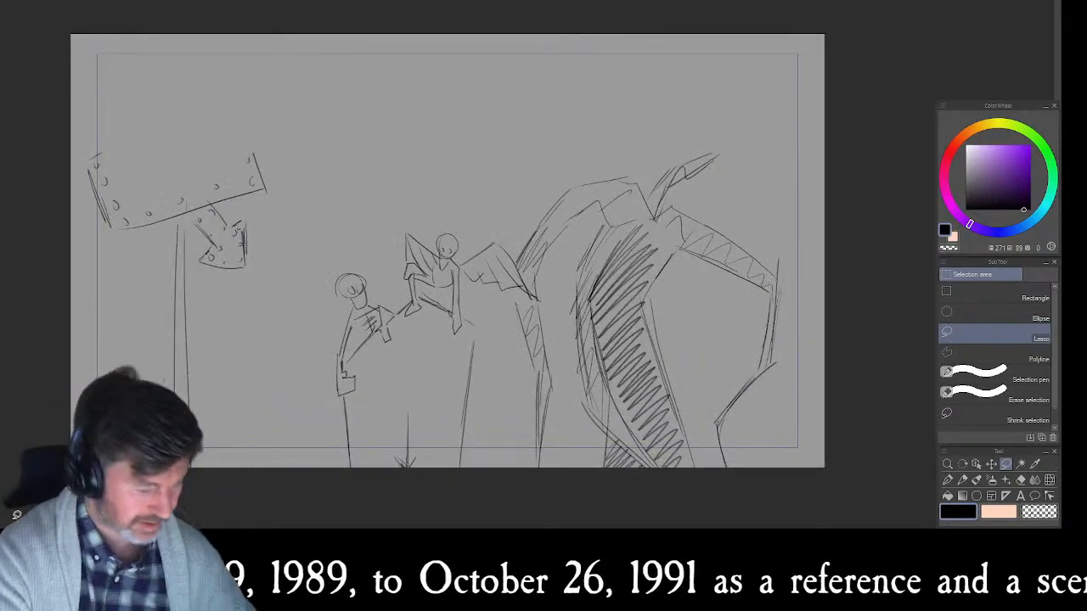
key("p")
mouse_move(127, 144)
left_mouse_down()
mouse_move(235, 107)
mouse_move(257, 168)
left_mouse_up()
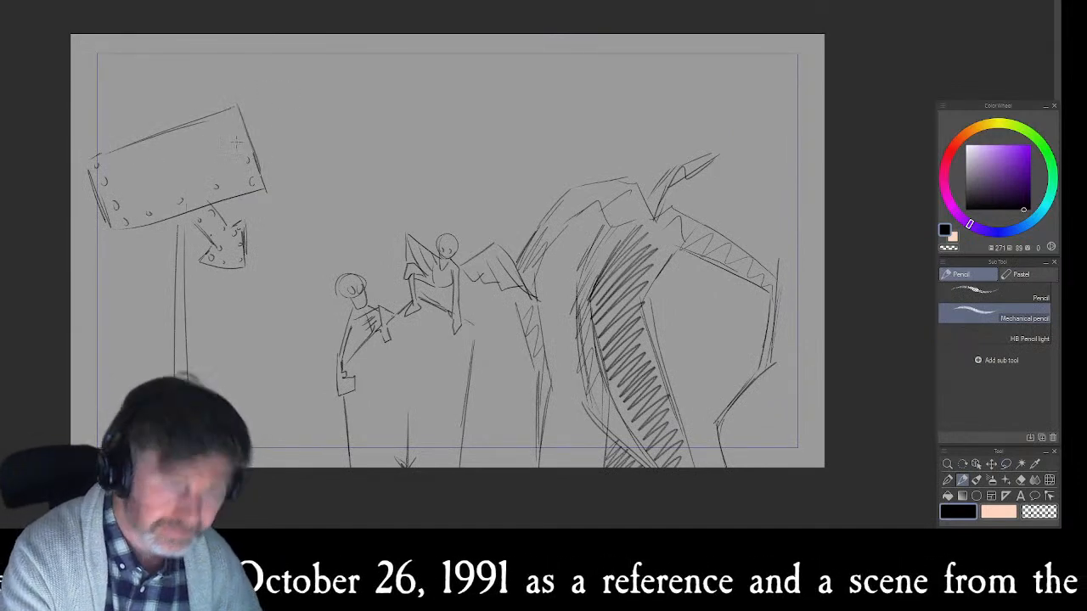
left_click_drag(239, 131, 237, 141)
left_click_drag(228, 116, 230, 119)
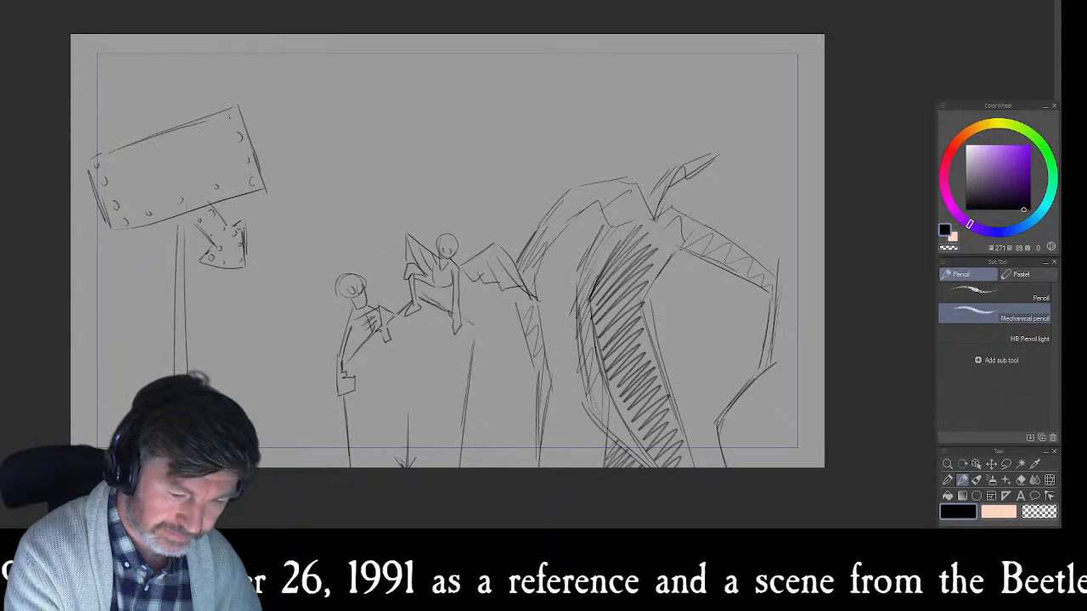
left_click_drag(127, 151, 130, 156)
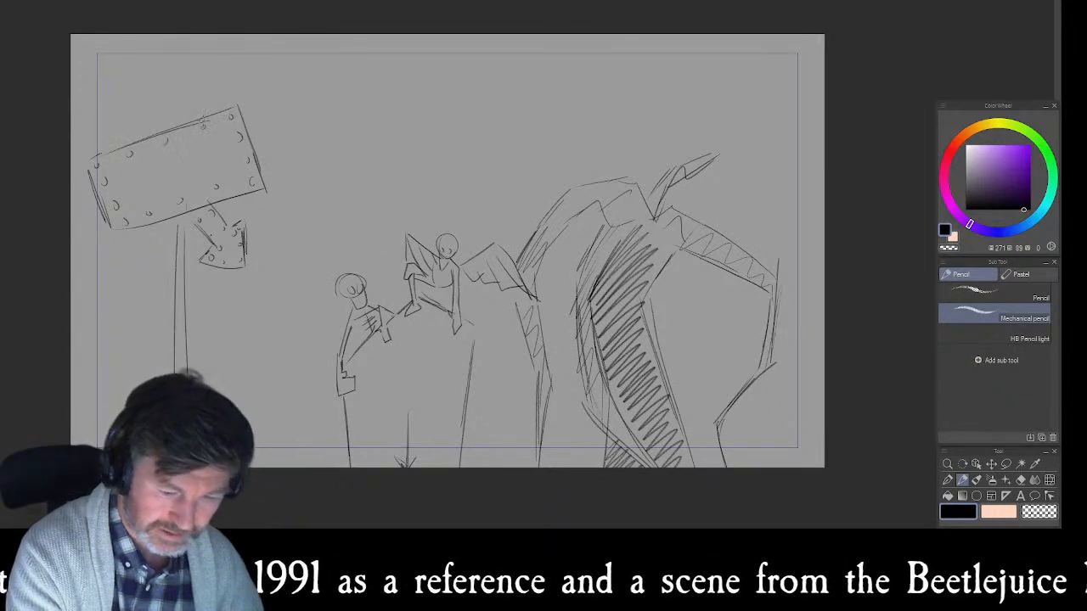
left_click_drag(203, 240, 205, 122)
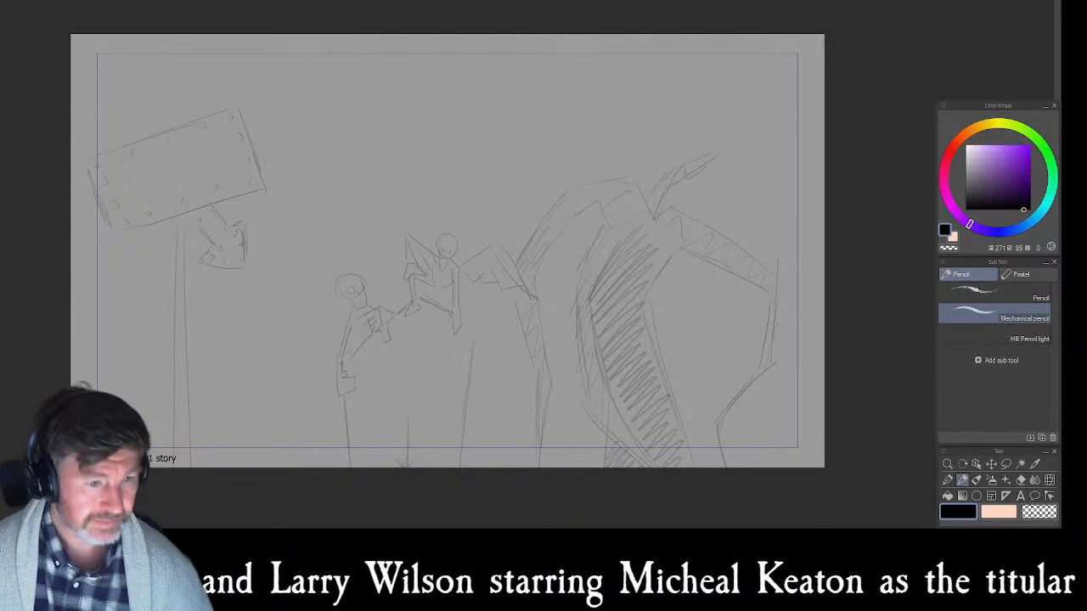
- Sketch a figure's curved arm line, vertical line of action and round head above the gravestone figures
key("Right")
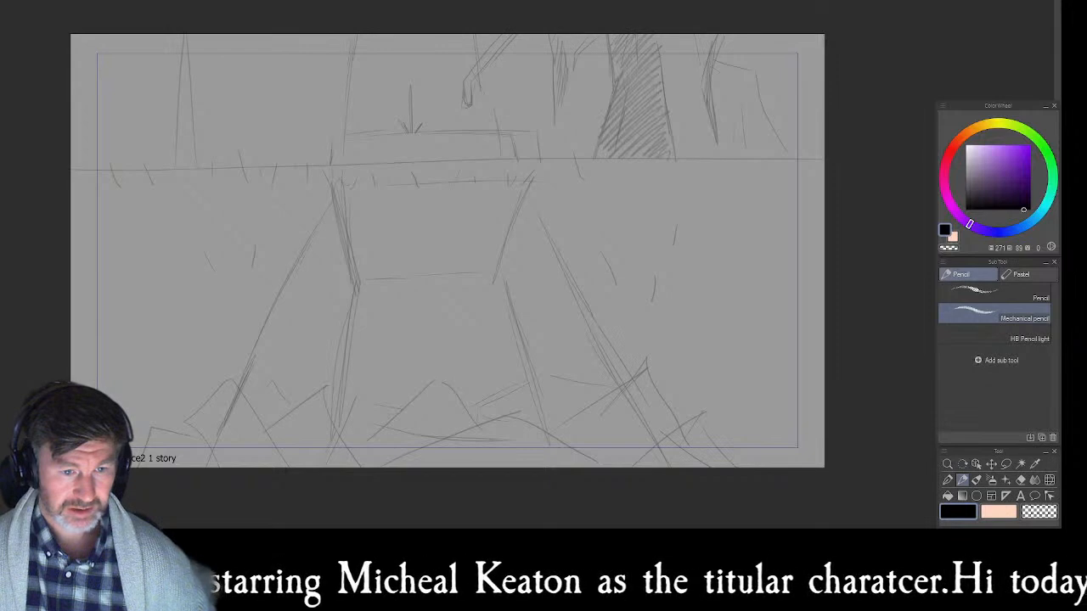
key("Left")
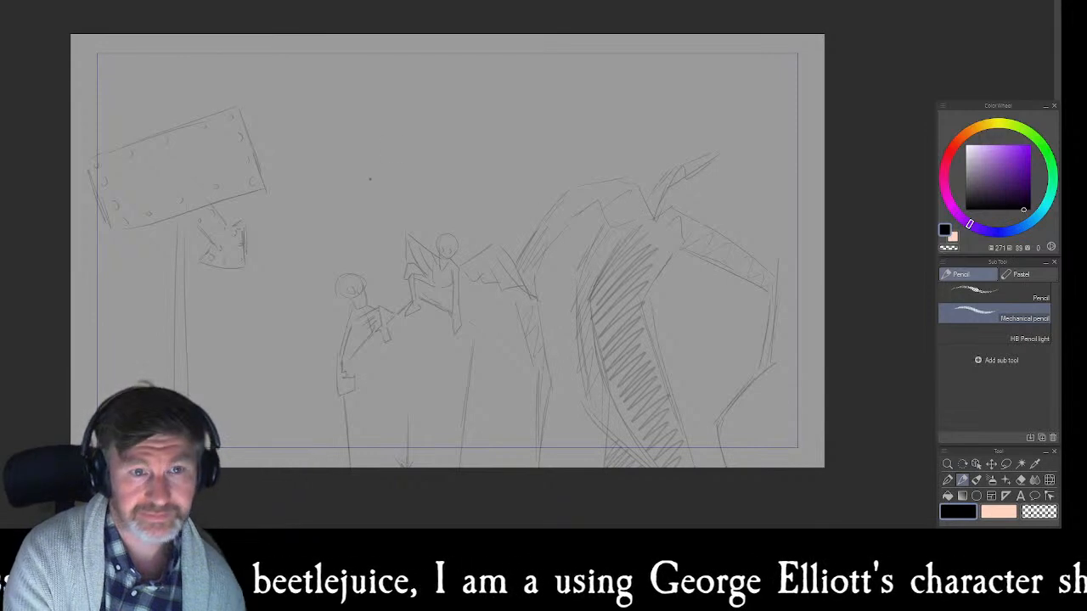
mouse_move(382, 157)
left_mouse_down()
mouse_move(497, 186)
mouse_move(584, 192)
left_mouse_up()
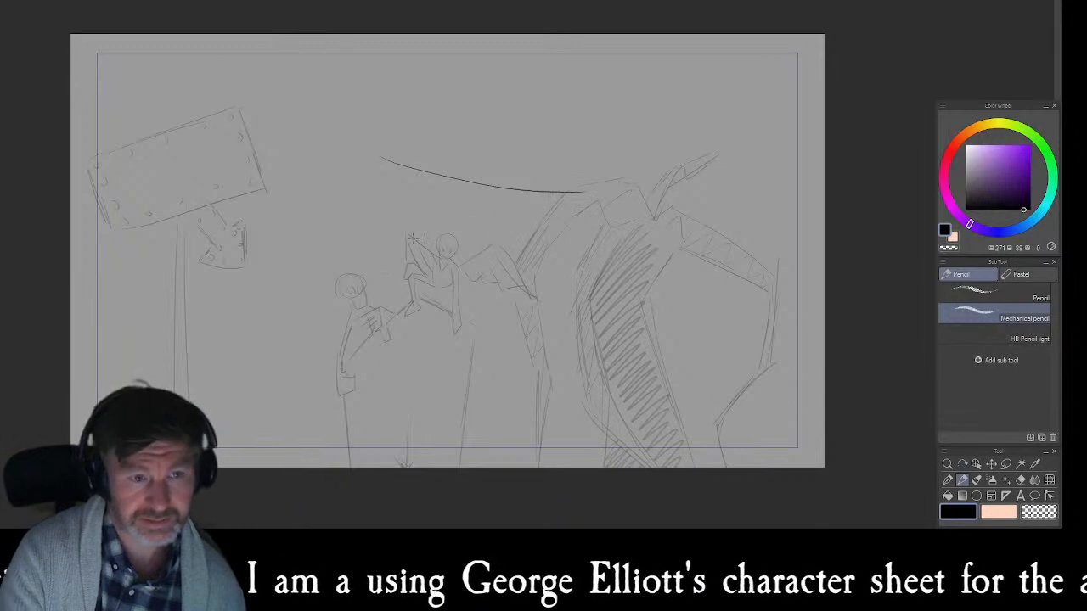
mouse_move(510, 396)
left_mouse_down()
mouse_move(448, 178)
mouse_move(456, 109)
left_mouse_up()
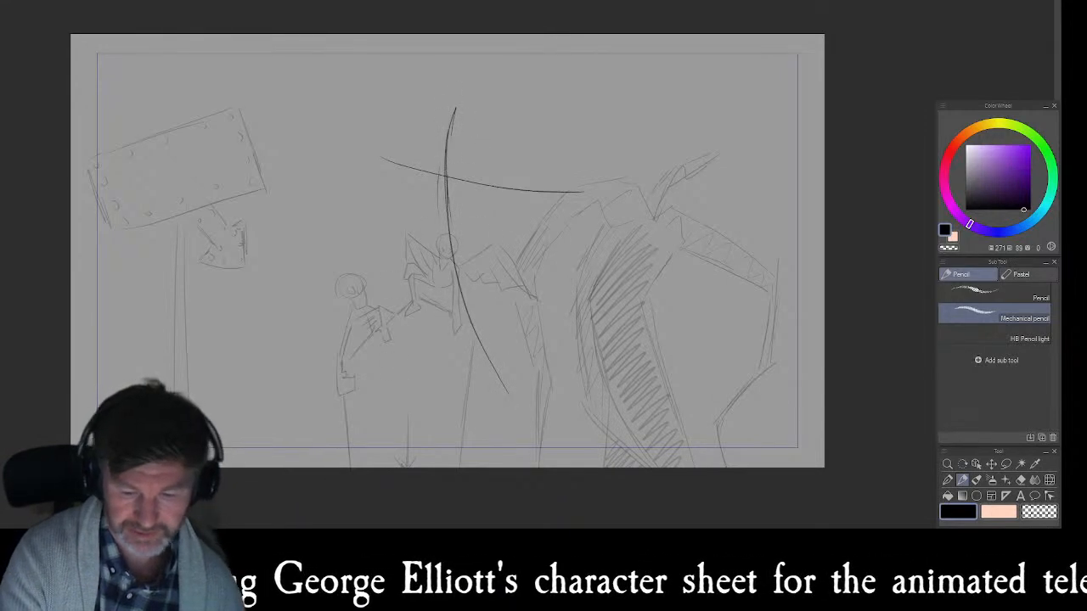
mouse_move(437, 112)
left_mouse_down()
mouse_move(460, 151)
mouse_move(476, 135)
mouse_move(430, 127)
left_mouse_up()
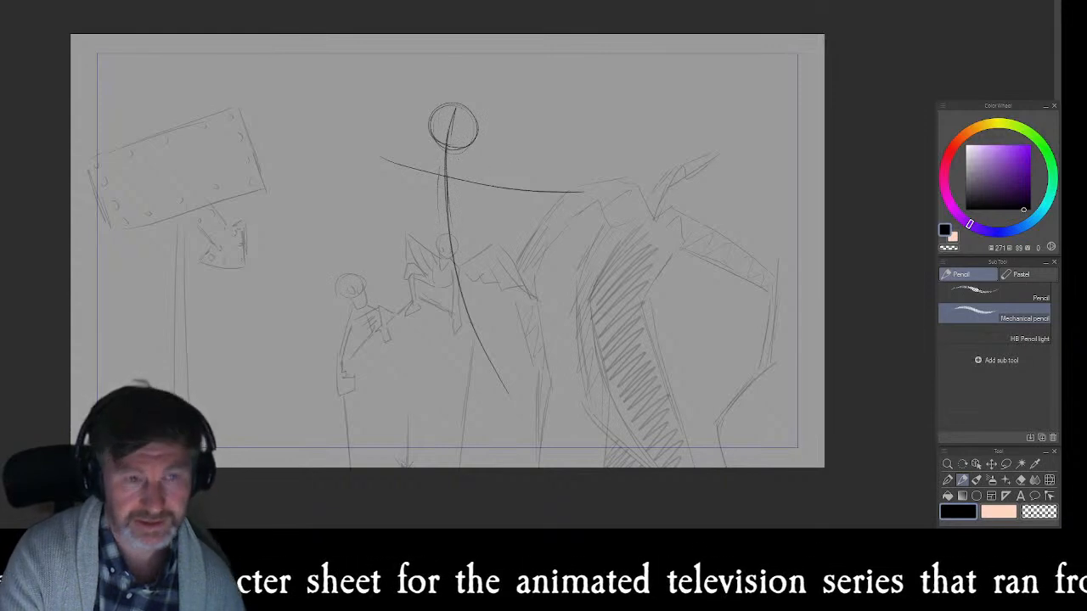
- Block in the figure's torso below the head as a tapered box with shoulders, side planes and a rounded waist
mouse_move(445, 262)
left_mouse_down()
mouse_move(470, 259)
mouse_move(457, 265)
left_mouse_up()
left_click_drag(413, 165, 425, 247)
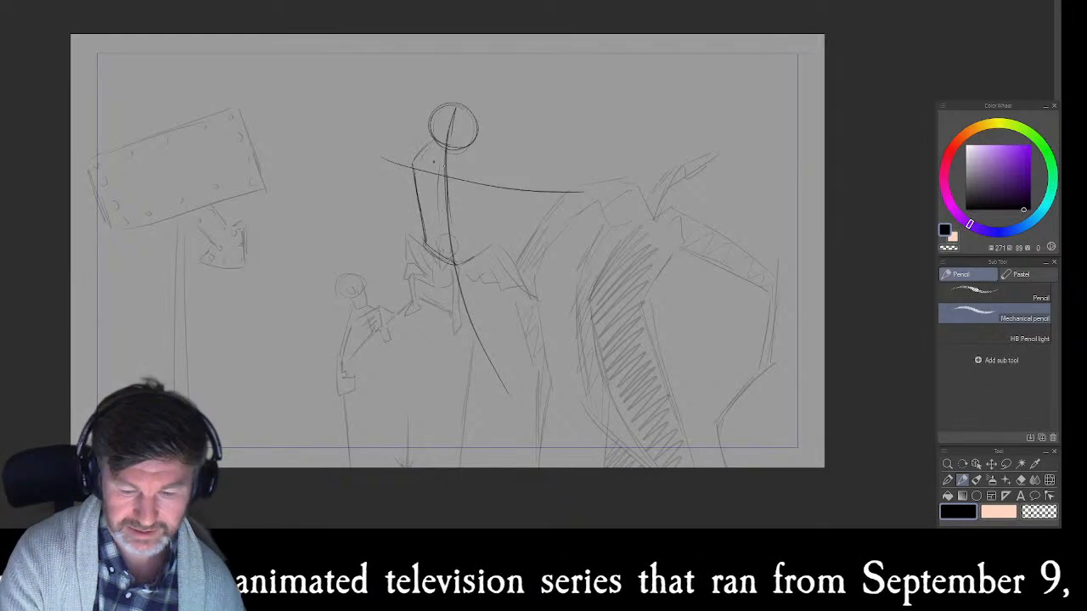
left_click_drag(416, 159, 483, 174)
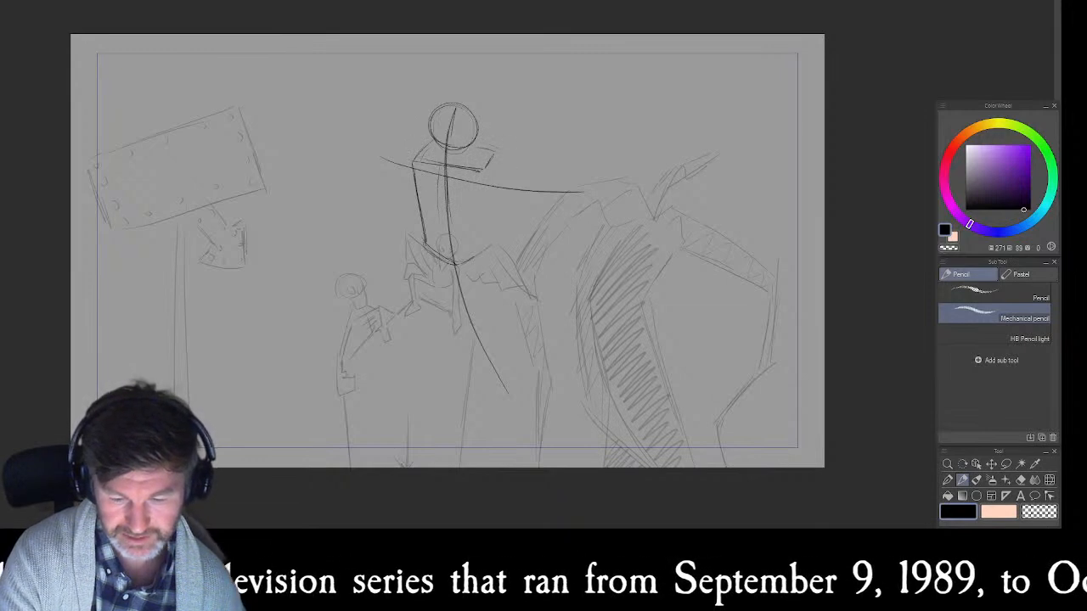
left_click_drag(492, 181, 494, 244)
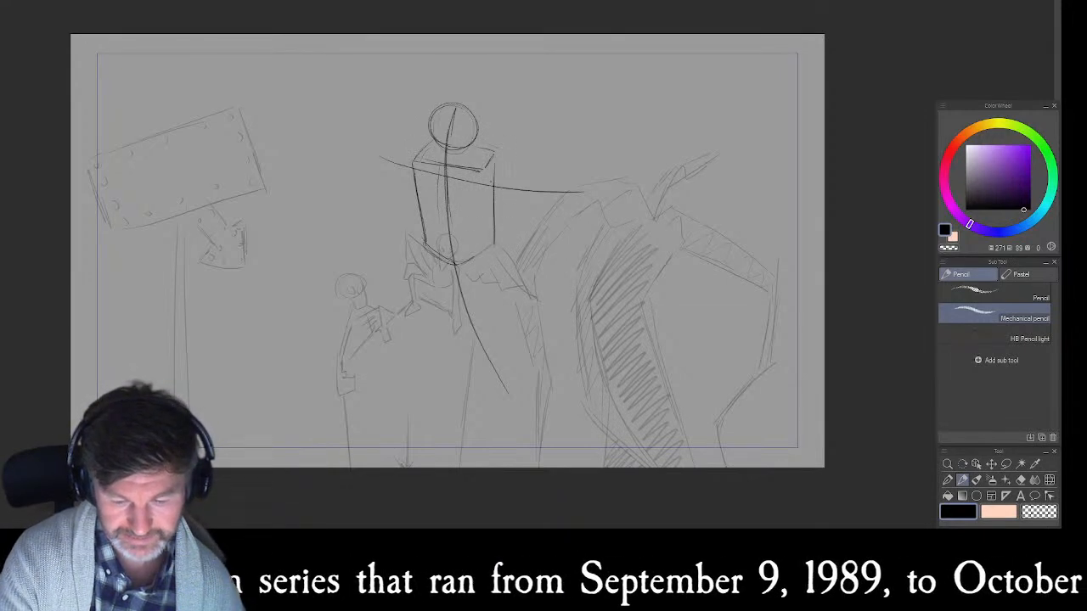
left_click_drag(474, 177, 481, 261)
left_click_drag(498, 153, 491, 253)
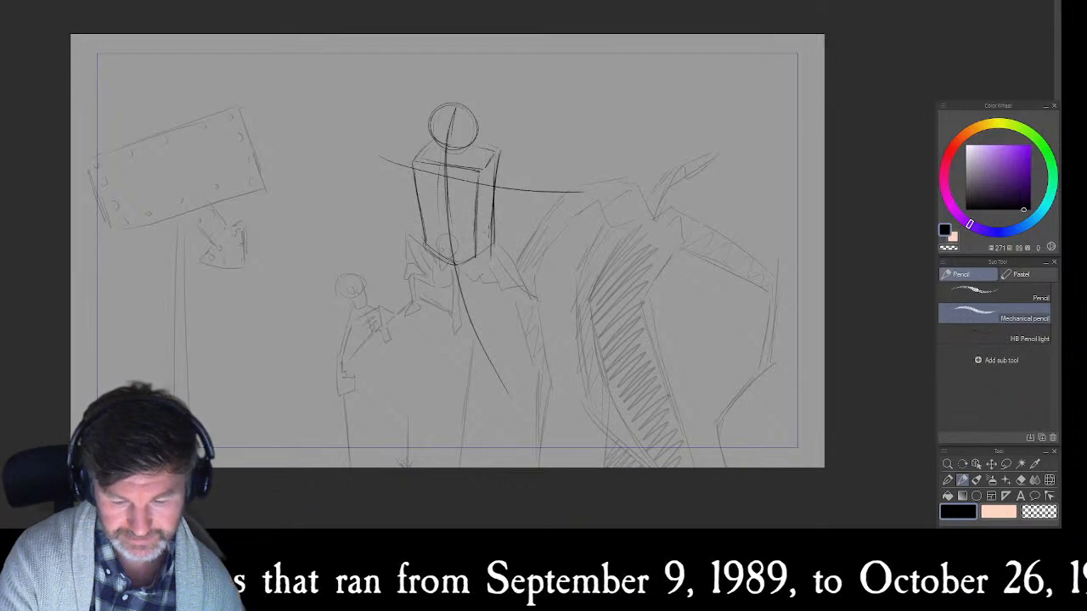
mouse_move(495, 168)
left_mouse_down()
mouse_move(484, 264)
mouse_move(443, 263)
mouse_move(425, 241)
left_mouse_up()
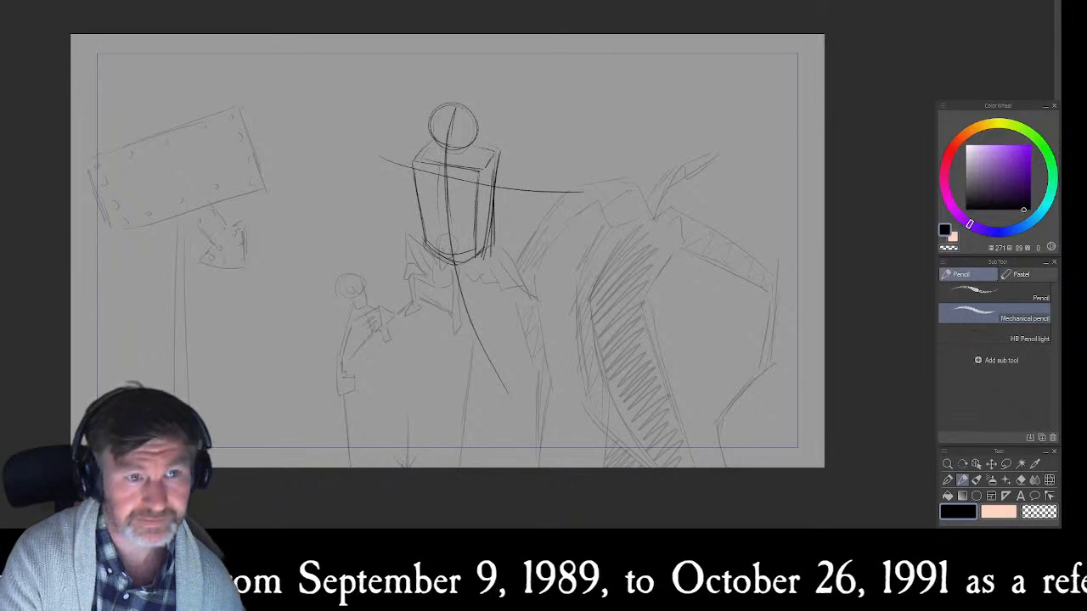
- Sketch the bent arm out from the shoulder nearer the signpost, and undo its round joints and lower strokes
mouse_move(428, 143)
left_mouse_down()
mouse_move(382, 161)
mouse_move(430, 192)
mouse_move(411, 191)
mouse_move(431, 175)
mouse_move(419, 193)
left_mouse_up()
mouse_move(402, 151)
left_mouse_down()
mouse_move(380, 168)
mouse_move(434, 173)
mouse_move(380, 169)
mouse_move(422, 162)
mouse_move(387, 153)
left_mouse_up()
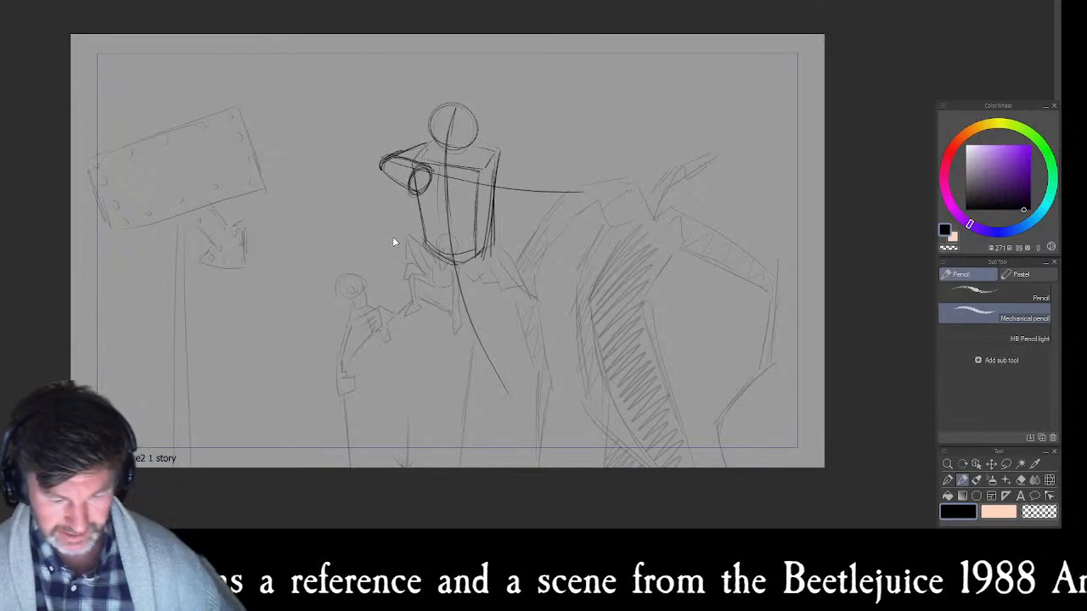
key("ctrl+z")
key("ctrl+z")
key("ctrl+z")
key("ctrl+z")
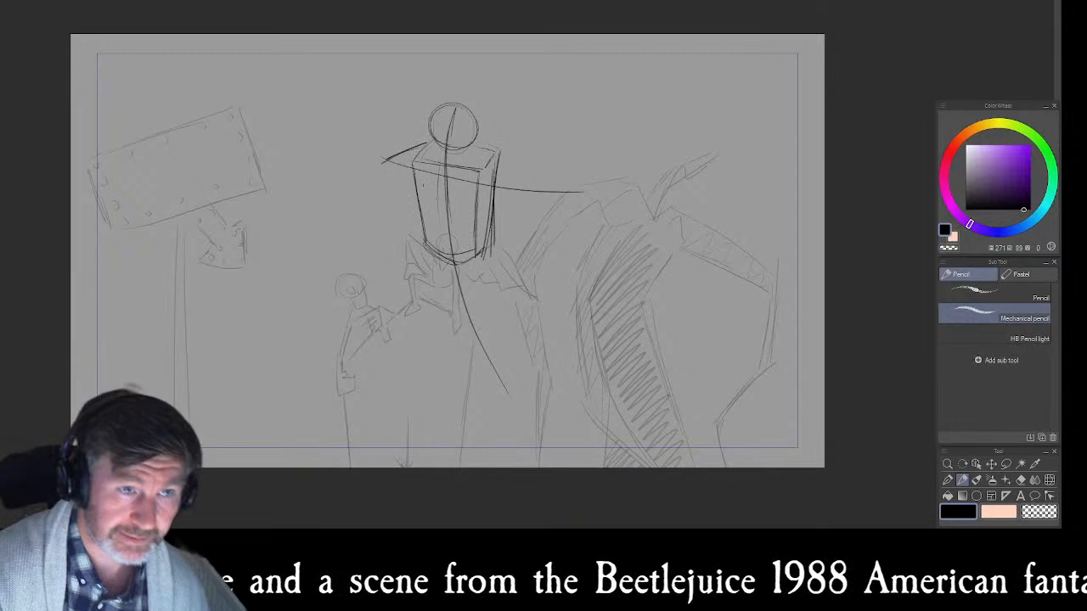
- Redraw the bent arm with a rounded elbow and a foreshortened forearm and hand folding back to the chest
left_click_drag(392, 164, 415, 182)
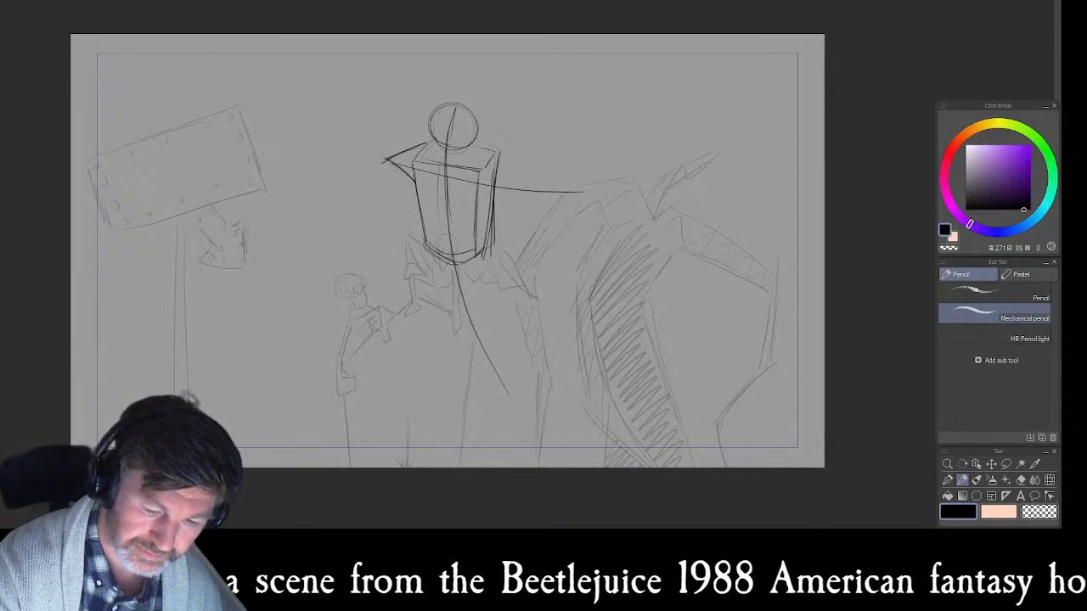
mouse_move(427, 144)
left_mouse_down()
mouse_move(398, 143)
mouse_move(418, 141)
mouse_move(384, 161)
left_mouse_up()
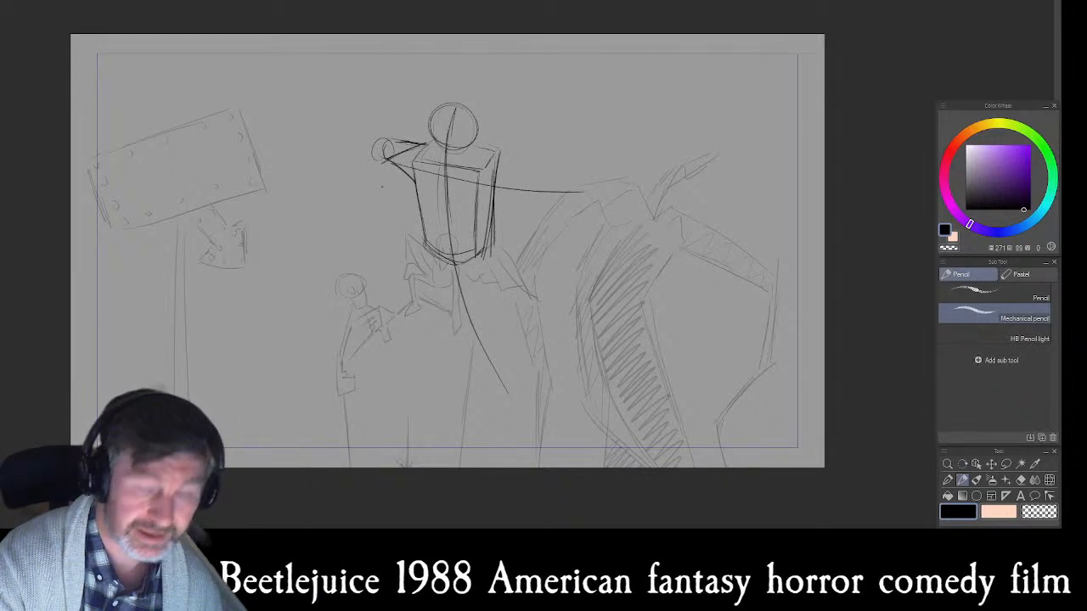
mouse_move(393, 180)
left_mouse_down()
mouse_move(404, 162)
mouse_move(389, 159)
mouse_move(383, 175)
mouse_move(372, 161)
left_mouse_up()
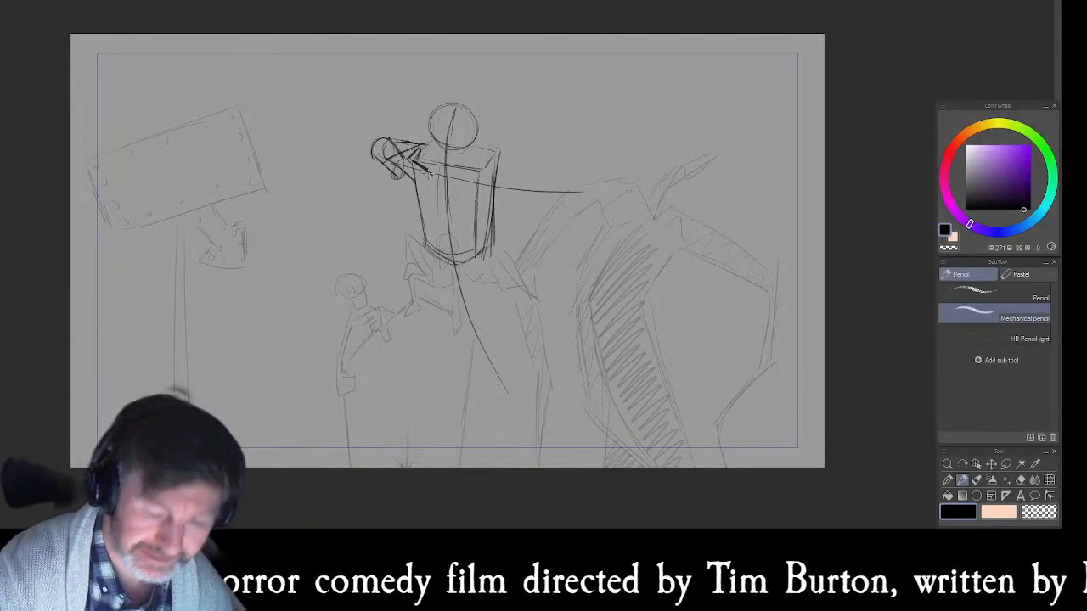
mouse_move(396, 176)
left_mouse_down()
mouse_move(433, 176)
mouse_move(396, 178)
left_mouse_up()
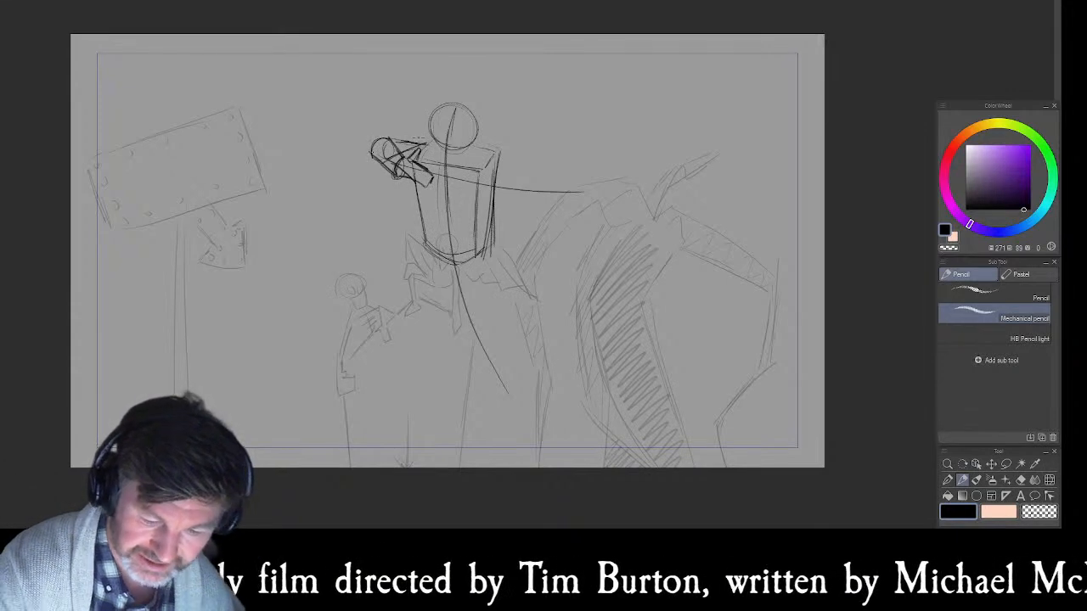
- Sketch the outstretched arm toward the tree, with an oval shoulder joint, a cuff and an open hand with raised thumb
left_click_drag(484, 153, 489, 188)
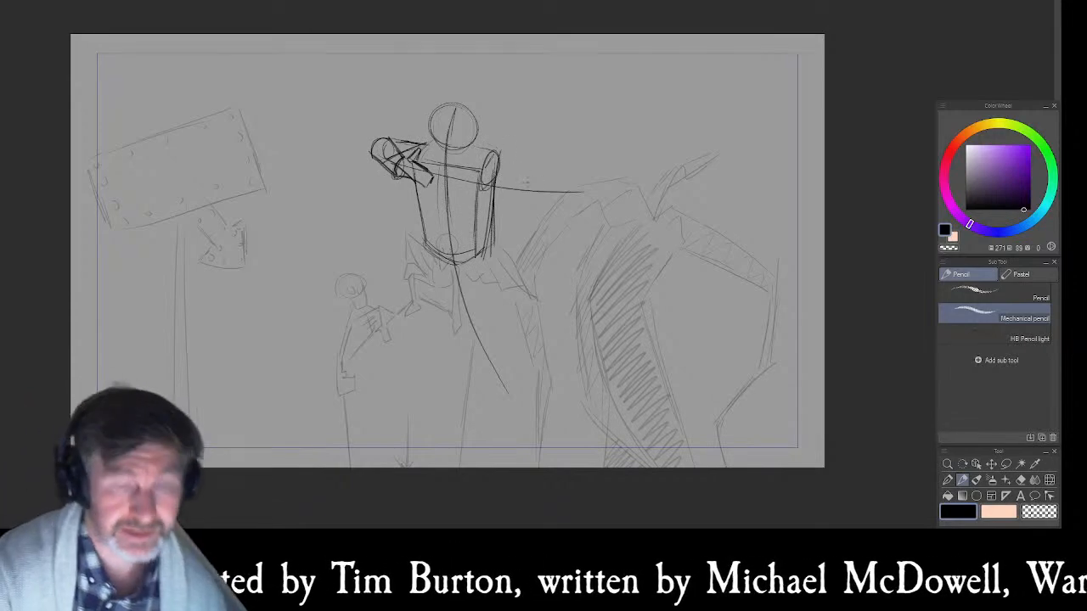
left_click_drag(513, 169, 554, 173)
mouse_move(482, 149)
left_mouse_down()
mouse_move(579, 170)
mouse_move(585, 194)
mouse_move(591, 159)
left_mouse_up()
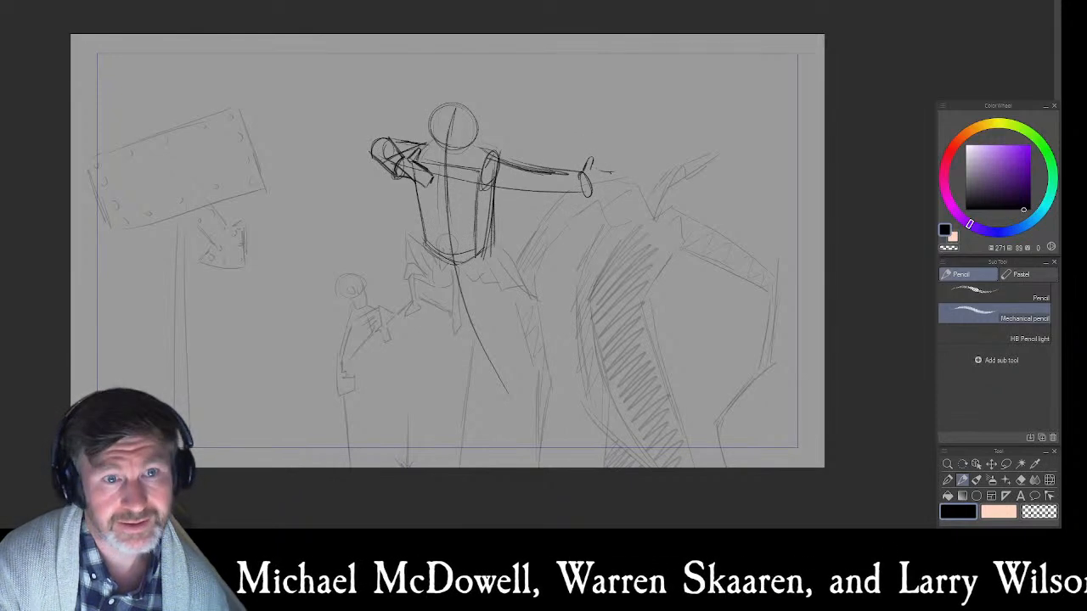
left_click_drag(612, 173, 625, 179)
mouse_move(613, 170)
left_mouse_down()
mouse_move(626, 180)
mouse_move(614, 188)
mouse_move(626, 179)
left_mouse_up()
mouse_move(625, 177)
left_mouse_down()
mouse_move(607, 183)
mouse_move(612, 171)
left_mouse_up()
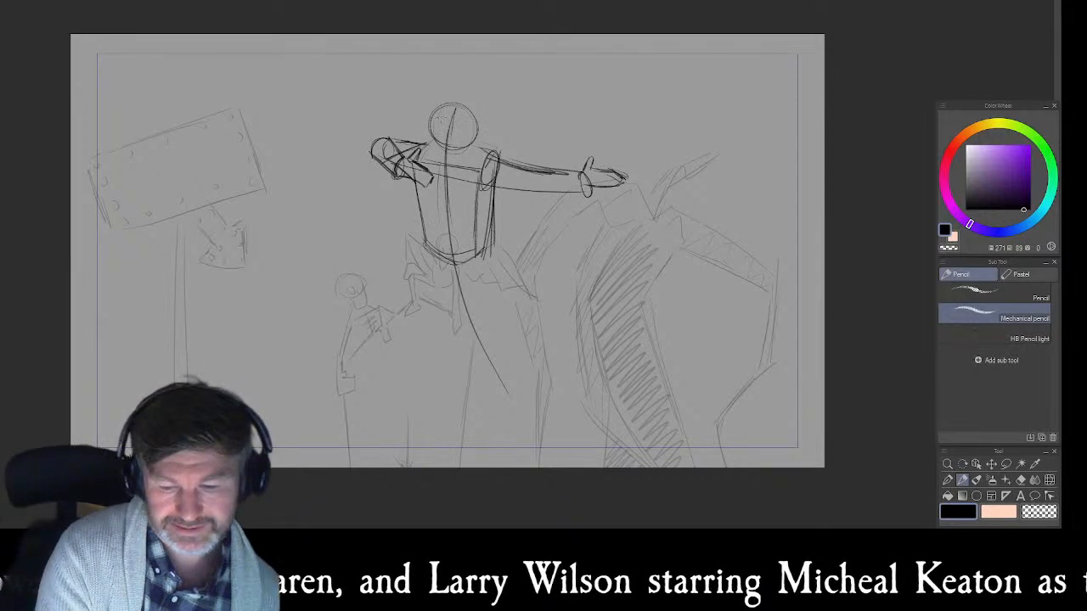
- Draw the tilted facial cross guidelines inside the head circle
left_click_drag(435, 126, 467, 118)
mouse_move(456, 120)
left_mouse_down()
mouse_move(474, 131)
mouse_move(467, 118)
mouse_move(447, 141)
left_mouse_up()
mouse_move(441, 126)
left_mouse_down()
mouse_move(465, 123)
mouse_move(477, 140)
mouse_move(441, 93)
mouse_move(481, 97)
mouse_move(483, 116)
left_mouse_up()
- Sketch a jagged tuft of hair across the top of the head and set the drawing colour to black
left_click_drag(435, 90, 480, 100)
mouse_move(442, 90)
left_mouse_down()
mouse_move(440, 107)
mouse_move(484, 101)
left_mouse_up()
left_click_drag(487, 101, 477, 117)
mouse_move(486, 104)
left_mouse_down()
mouse_move(481, 114)
mouse_move(468, 90)
left_mouse_up()
right_click(472, 88)
left_click_drag(1015, 190, 1054, 221)
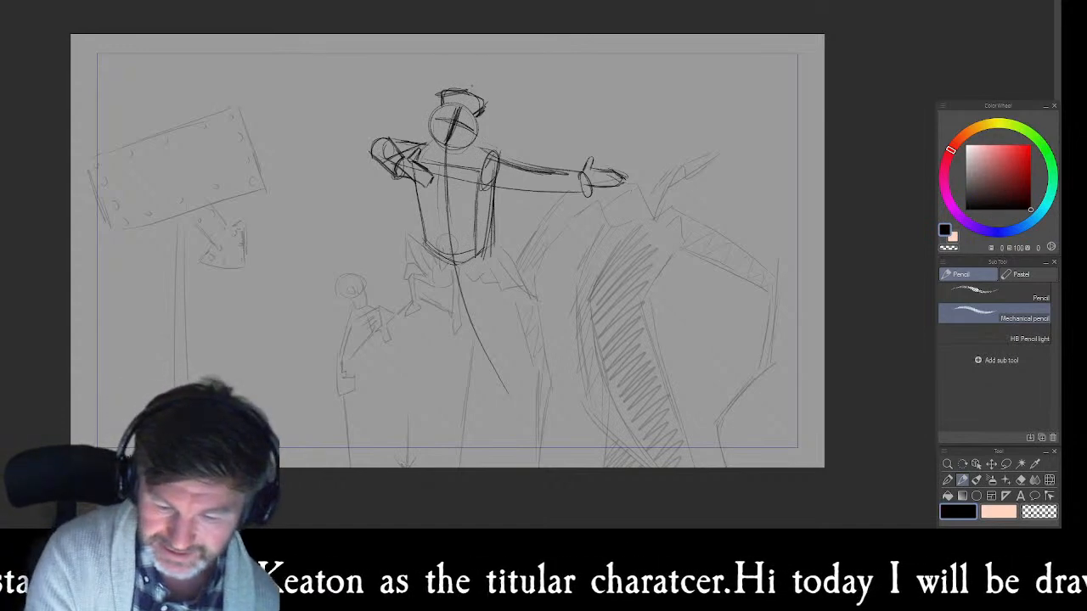
- Close and darken the jagged hair tuft on top of Beetlejuice's head and add its lower edge across the forehead
left_click_drag(472, 93, 487, 109)
left_click_drag(490, 102, 437, 108)
mouse_move(444, 99)
left_mouse_down()
mouse_move(438, 111)
mouse_move(476, 124)
left_mouse_up()
left_click_drag(448, 108, 468, 103)
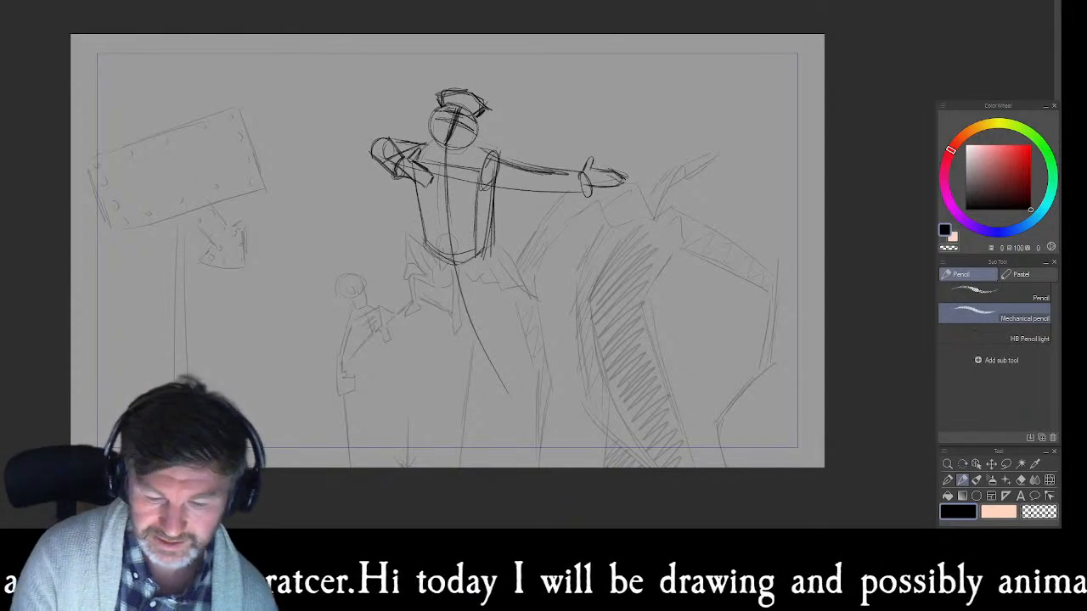
- Sketch the extended leg slanting down toward the tree, ending in a pointed oval shoe
left_click_drag(492, 261, 513, 313)
left_click_drag(493, 241, 515, 325)
left_click_drag(500, 273, 525, 348)
left_click_drag(461, 274, 514, 377)
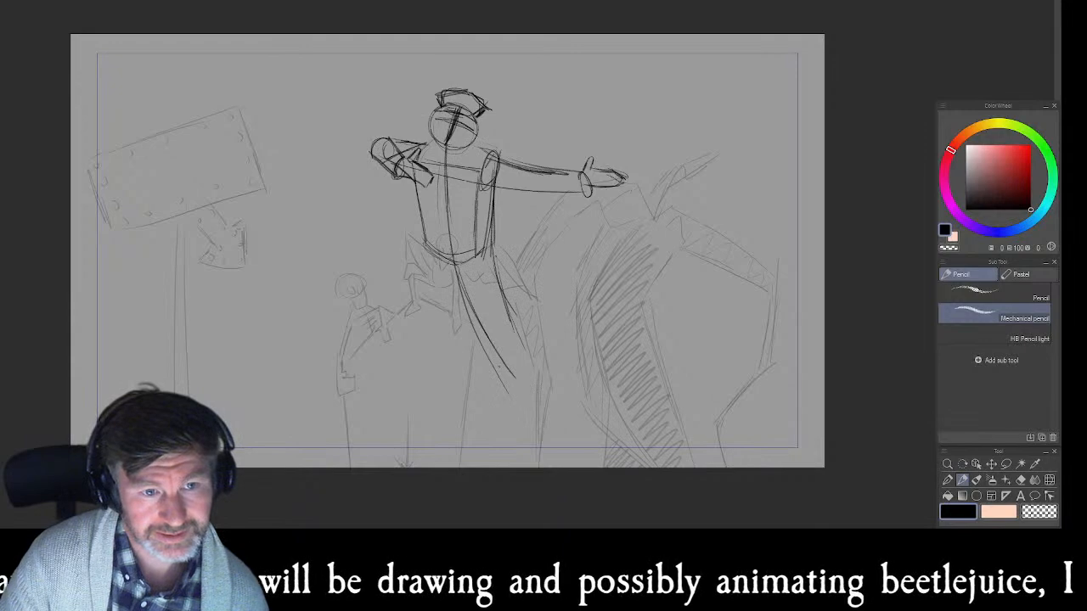
mouse_move(506, 365)
left_mouse_down()
mouse_move(532, 415)
mouse_move(563, 418)
mouse_move(568, 403)
mouse_move(527, 392)
mouse_move(549, 399)
mouse_move(564, 414)
mouse_move(556, 420)
mouse_move(562, 408)
left_mouse_up()
left_click_drag(519, 341, 544, 403)
left_click_drag(514, 301, 524, 362)
left_click_drag(493, 239, 515, 338)
left_click_drag(498, 282, 521, 362)
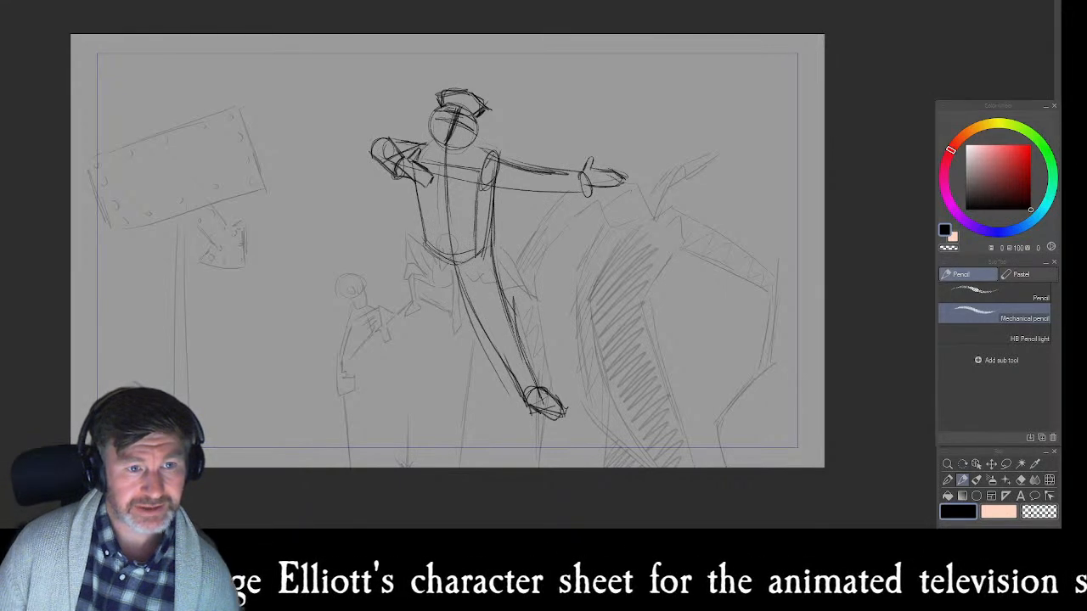
- Sketch the other leg as a short foreshortened thigh tapering to a bent knee below the hip
mouse_move(426, 249)
left_mouse_down()
mouse_move(425, 320)
mouse_move(449, 333)
mouse_move(461, 316)
mouse_move(428, 332)
left_mouse_up()
mouse_move(416, 276)
left_mouse_down()
mouse_move(430, 341)
mouse_move(468, 322)
left_mouse_up()
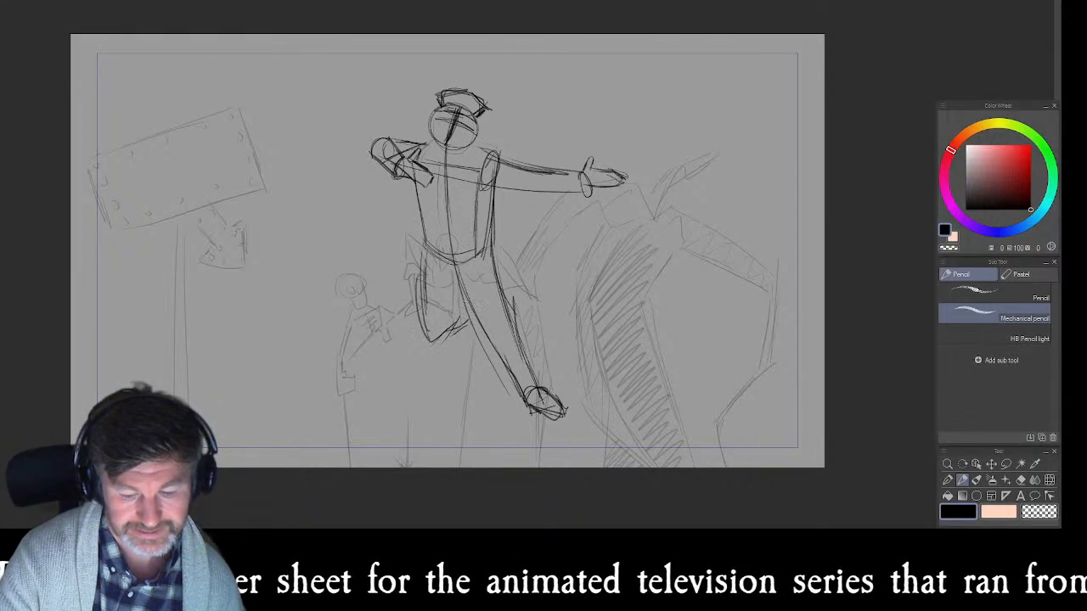
left_click_drag(456, 257, 445, 340)
left_click_drag(462, 323, 436, 348)
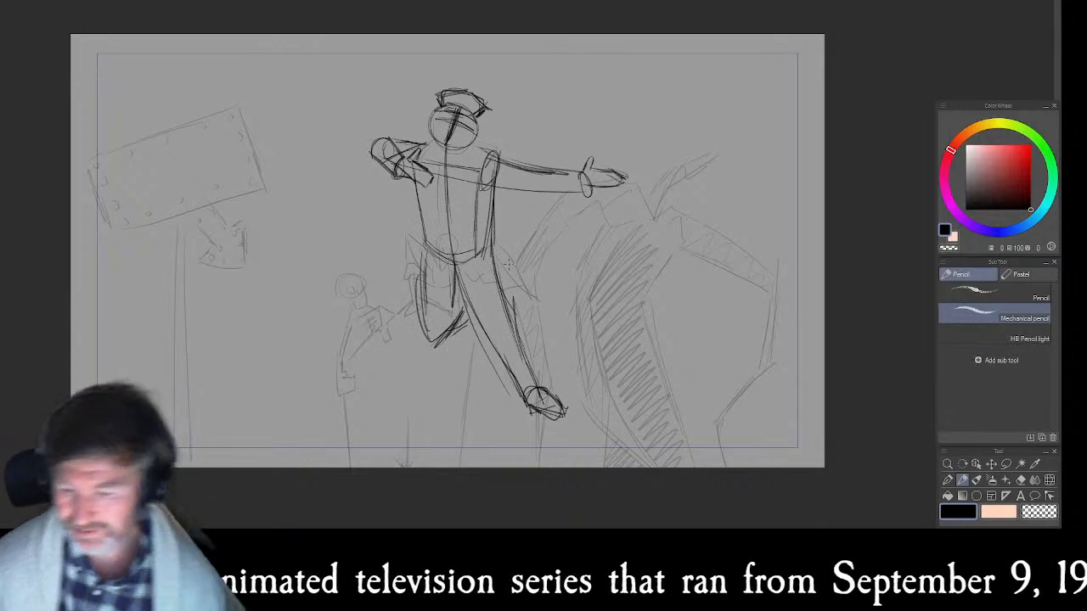
- Set the drawing colour to dark red and sketch the coat's tree-side panel from collar to a pointed tail over the extended leg
mouse_move(967, 219)
left_mouse_down()
mouse_move(943, 169)
mouse_move(962, 136)
mouse_move(1013, 193)
left_mouse_up()
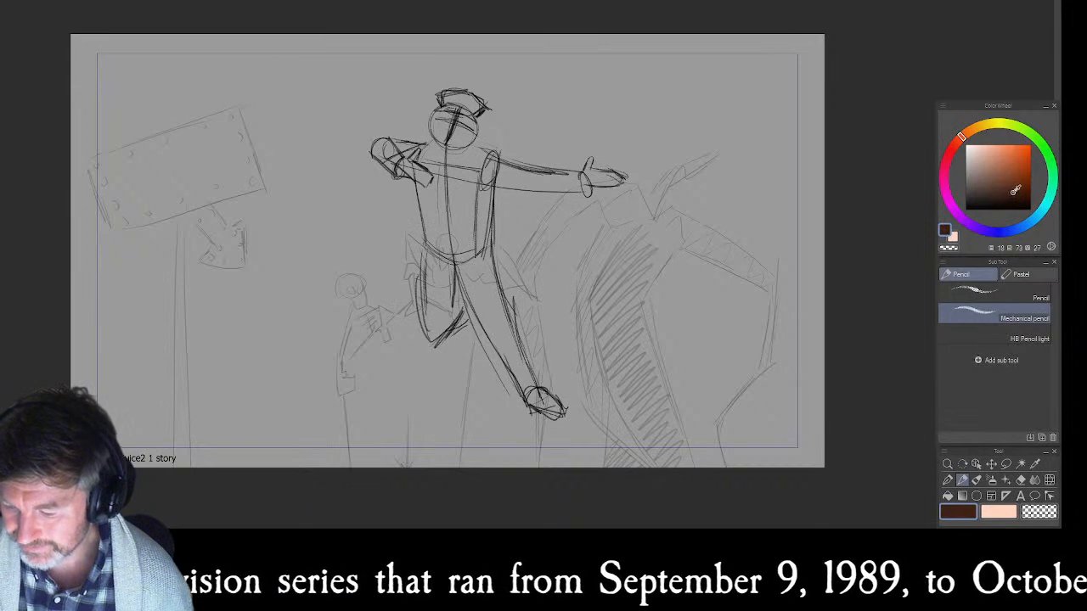
left_click(950, 150)
left_click(1010, 197)
left_click(1011, 194)
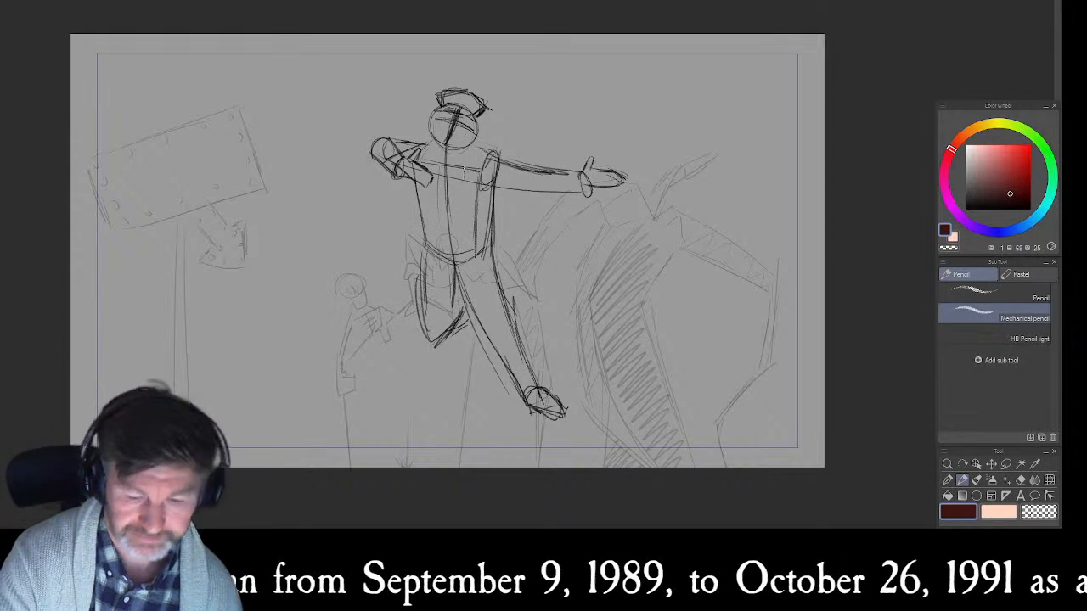
left_click_drag(465, 261, 476, 405)
mouse_move(472, 327)
left_mouse_down()
mouse_move(471, 418)
mouse_move(517, 336)
left_mouse_up()
left_click_drag(479, 401, 524, 328)
mouse_move(500, 266)
left_mouse_down()
mouse_move(519, 348)
mouse_move(499, 221)
left_mouse_up()
left_click_drag(512, 307, 495, 185)
left_click_drag(467, 261, 456, 149)
left_click_drag(464, 213, 453, 156)
mouse_move(464, 267)
left_mouse_down()
mouse_move(488, 145)
mouse_move(497, 149)
mouse_move(487, 160)
left_mouse_up()
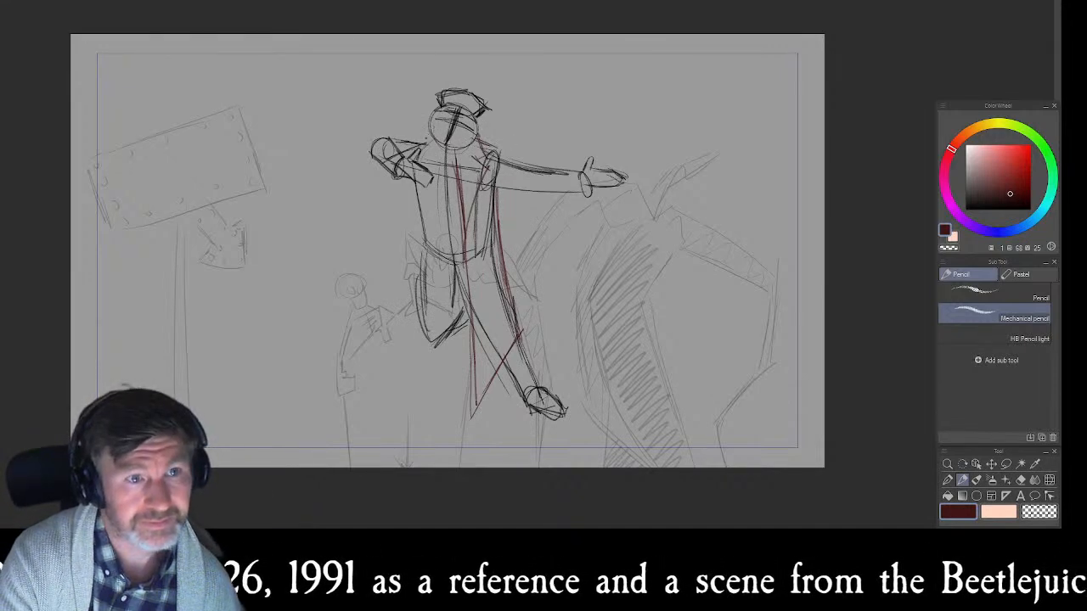
- Sketch the coat's sign-side panel in dark red, from the shoulder down to a long pointed tail beside the bent leg
mouse_move(434, 133)
left_mouse_down()
mouse_move(421, 144)
mouse_move(413, 253)
left_mouse_up()
left_click_drag(411, 174, 414, 310)
left_click_drag(413, 210, 412, 367)
mouse_move(412, 317)
left_mouse_down()
mouse_move(409, 372)
mouse_move(441, 338)
mouse_move(424, 388)
left_mouse_up()
left_click_drag(424, 350, 414, 417)
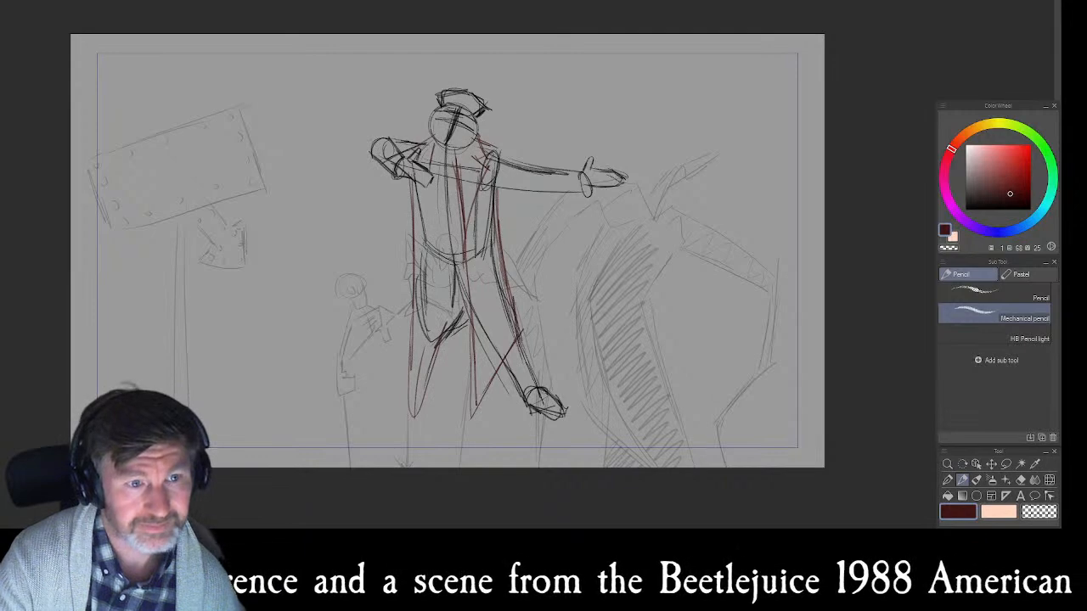
left_click_drag(414, 300, 430, 368)
left_click_drag(442, 226, 430, 341)
left_click_drag(436, 180, 430, 302)
left_click_drag(437, 169, 427, 288)
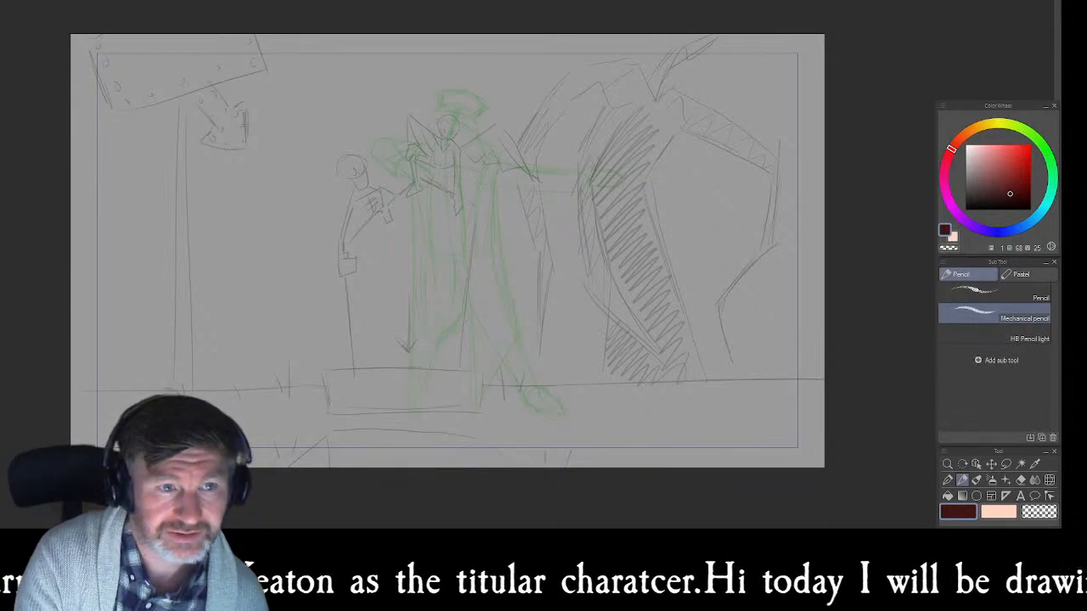
- On the frame with the raised scenery, draw a black shoulder line and an outstretched arm with an open hand and raised thumb
left_click_drag(285, 176, 510, 168)
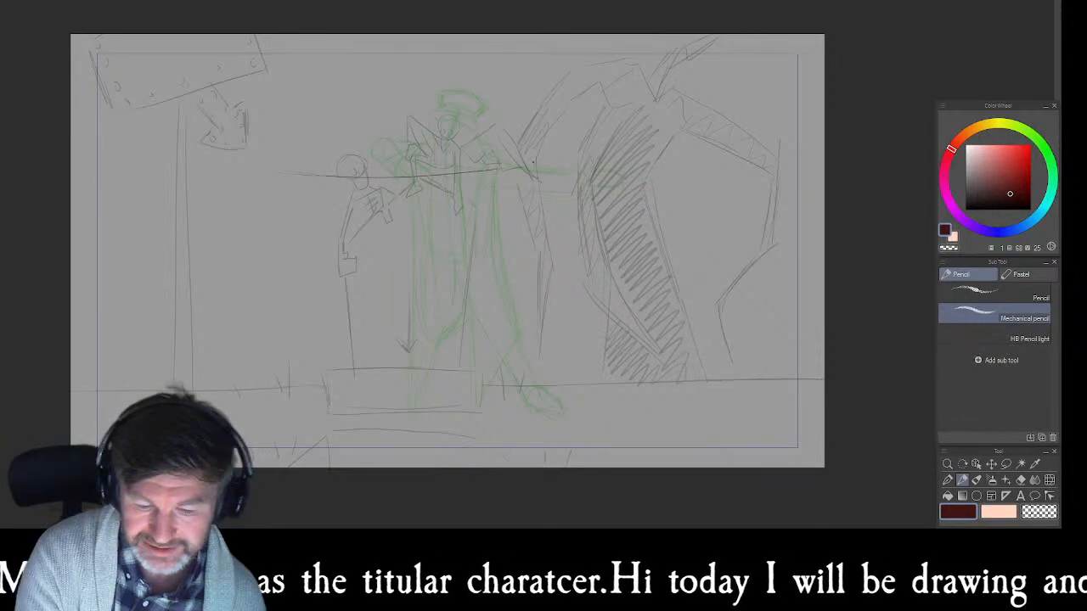
left_click_drag(994, 192, 1051, 247)
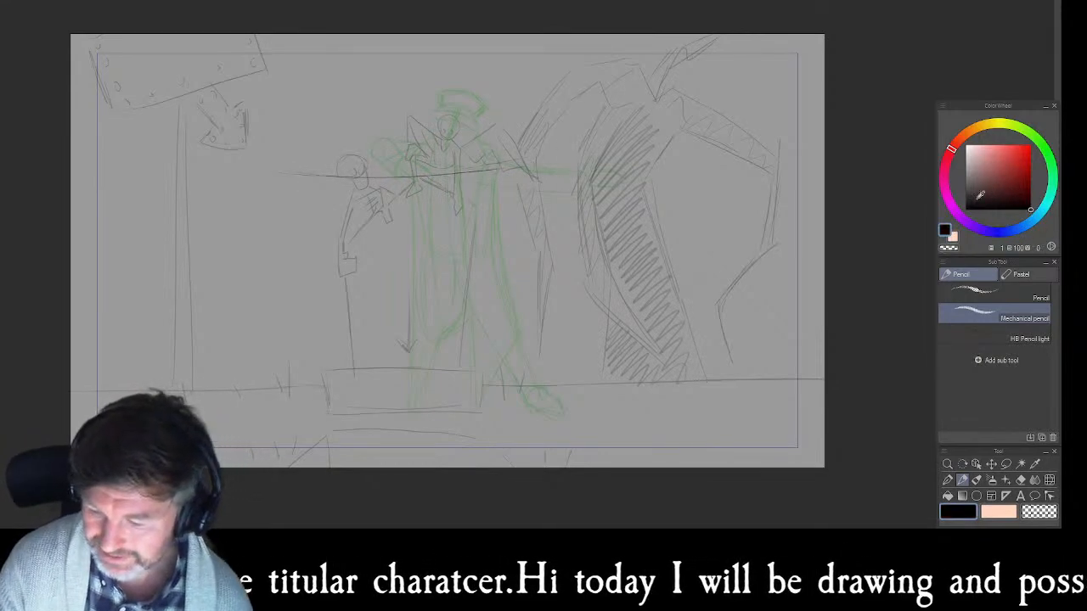
left_click_drag(285, 174, 502, 173)
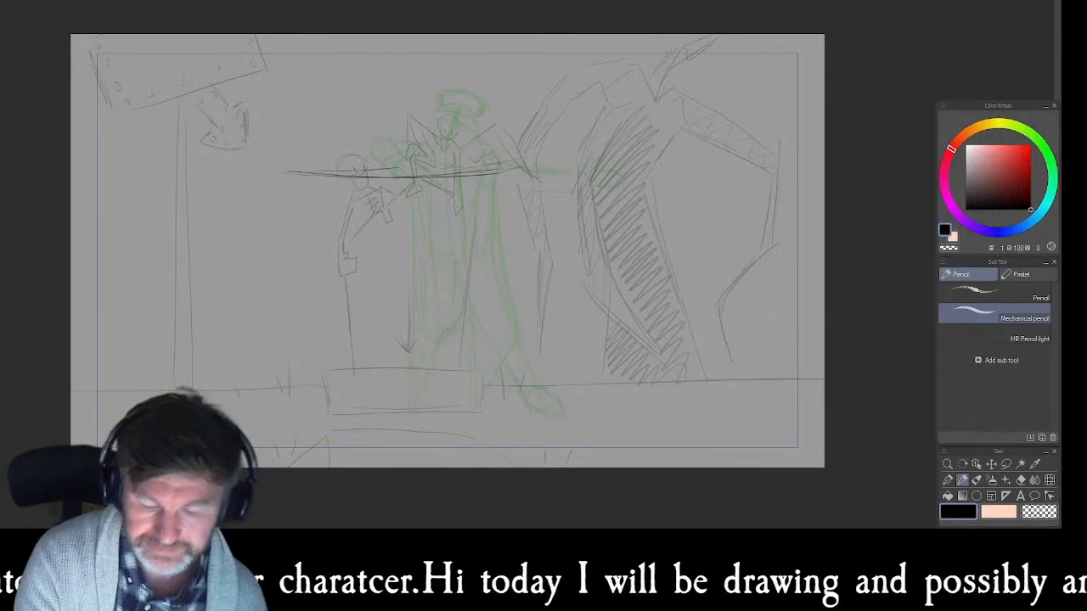
mouse_move(526, 145)
left_mouse_down()
mouse_move(513, 166)
mouse_move(523, 147)
mouse_move(544, 168)
mouse_move(552, 156)
mouse_move(540, 180)
mouse_move(511, 179)
mouse_move(511, 165)
mouse_move(511, 188)
mouse_move(452, 185)
mouse_move(457, 168)
mouse_move(419, 171)
left_mouse_up()
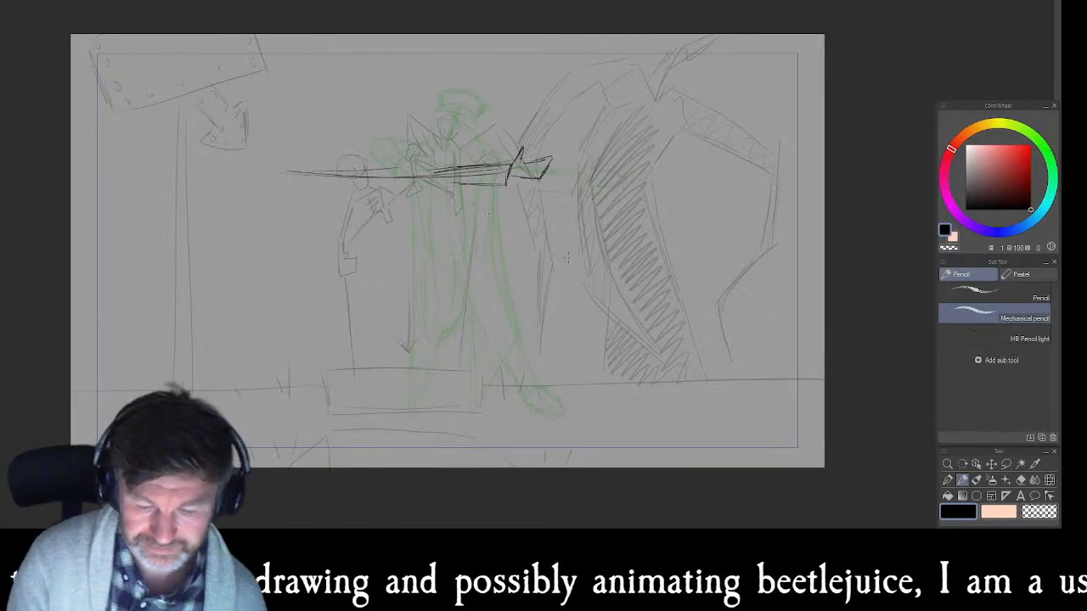
- Lasso the new arm, move it toward the tree to match the reference pose, deselect it and return to the pencil
key("m")
mouse_move(577, 200)
left_mouse_down()
mouse_move(395, 75)
mouse_move(225, 179)
mouse_move(505, 257)
mouse_move(546, 245)
left_mouse_up()
key("ctrl+t")
left_click(468, 306)
key("ctrl+d")
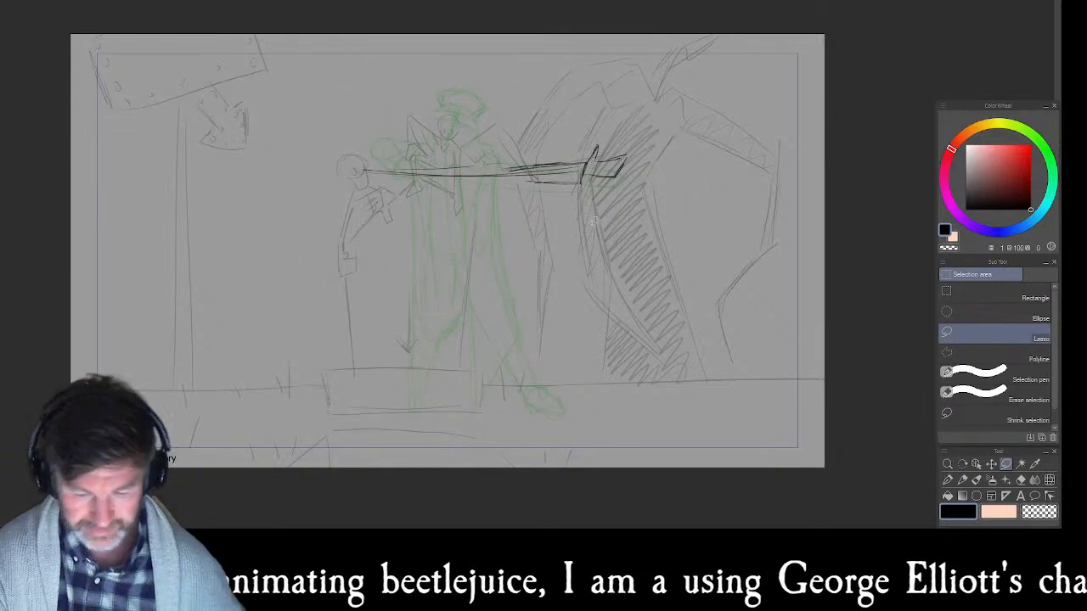
key("p")
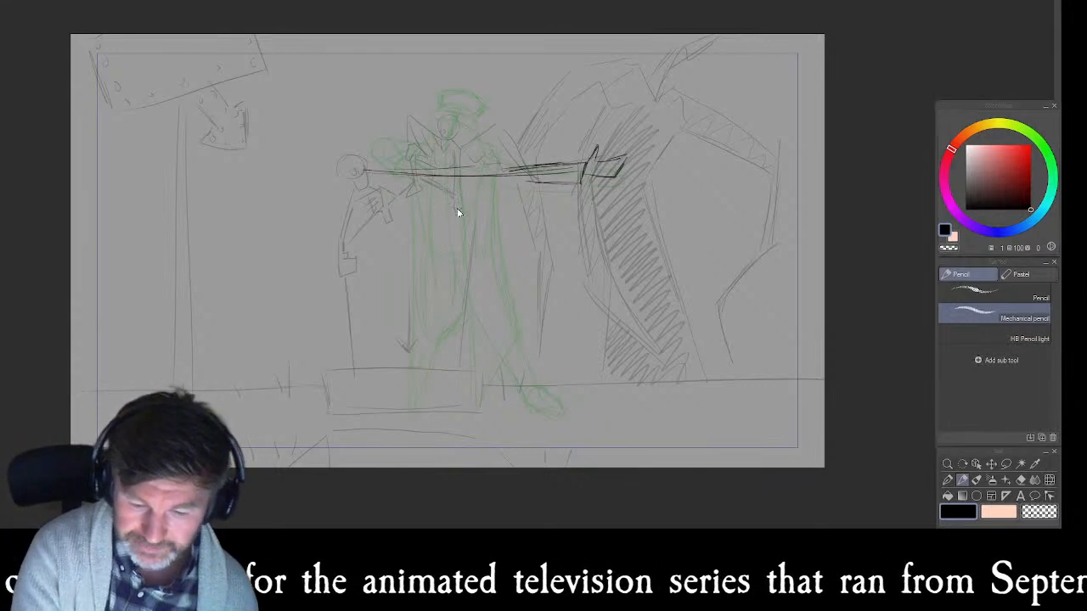
- Sketch the tapered torso below the shoulder line, with both sides and a flat waist
left_click_drag(501, 190, 499, 245)
left_click_drag(499, 171, 491, 252)
mouse_move(418, 248)
left_mouse_down()
mouse_move(484, 257)
mouse_move(440, 258)
left_mouse_up()
left_click_drag(426, 251, 419, 169)
left_click_drag(417, 172, 426, 249)
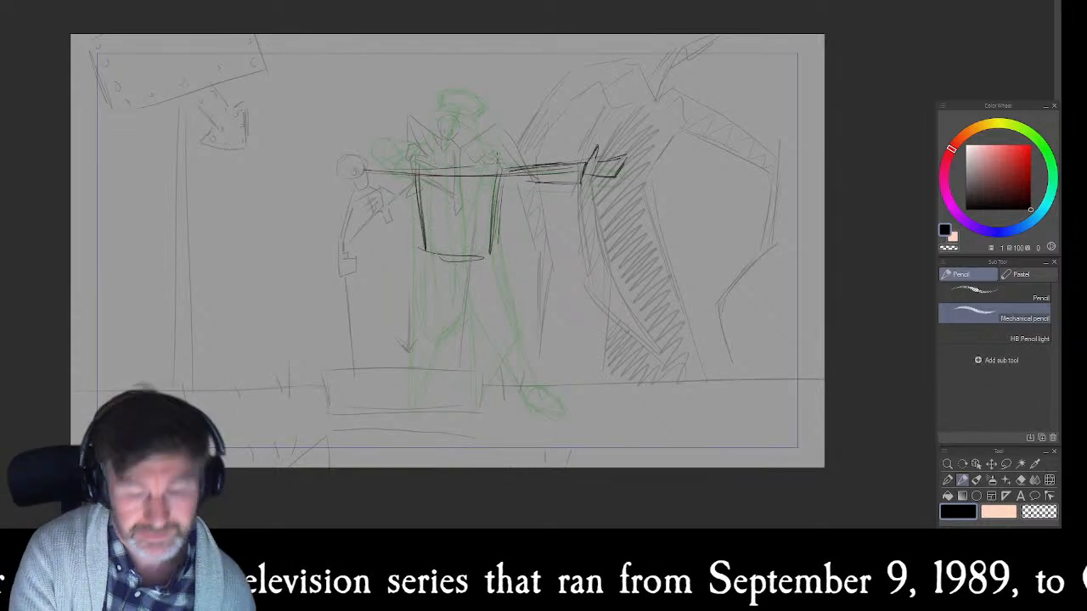
mouse_move(489, 162)
left_mouse_down()
mouse_move(428, 162)
mouse_move(510, 161)
mouse_move(495, 202)
left_mouse_up()
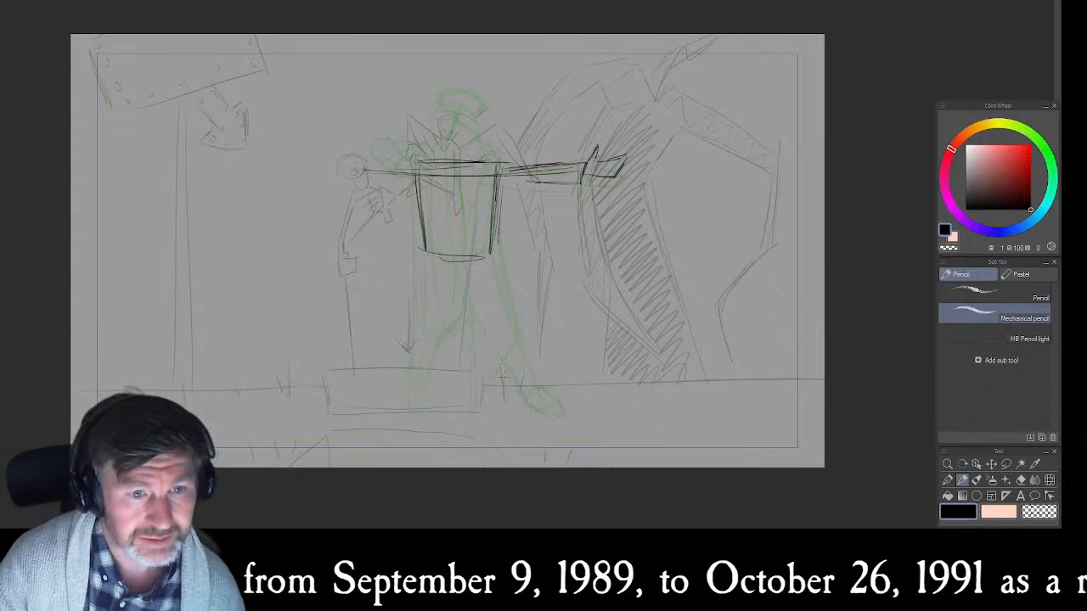
- Sketch the tree-side leg from hip to ankle with a curved knee joint, a round ankle and a foreshortened shoe
mouse_move(496, 376)
left_mouse_down()
mouse_move(516, 370)
mouse_move(525, 379)
mouse_move(509, 378)
mouse_move(519, 374)
left_mouse_up()
left_click_drag(499, 271, 512, 363)
left_click_drag(505, 302, 517, 371)
left_click_drag(465, 276, 477, 318)
left_click_drag(457, 257, 501, 379)
left_click_drag(488, 336, 505, 393)
left_click_drag(481, 320, 508, 317)
left_click_drag(494, 260, 505, 314)
left_click_drag(493, 261, 502, 302)
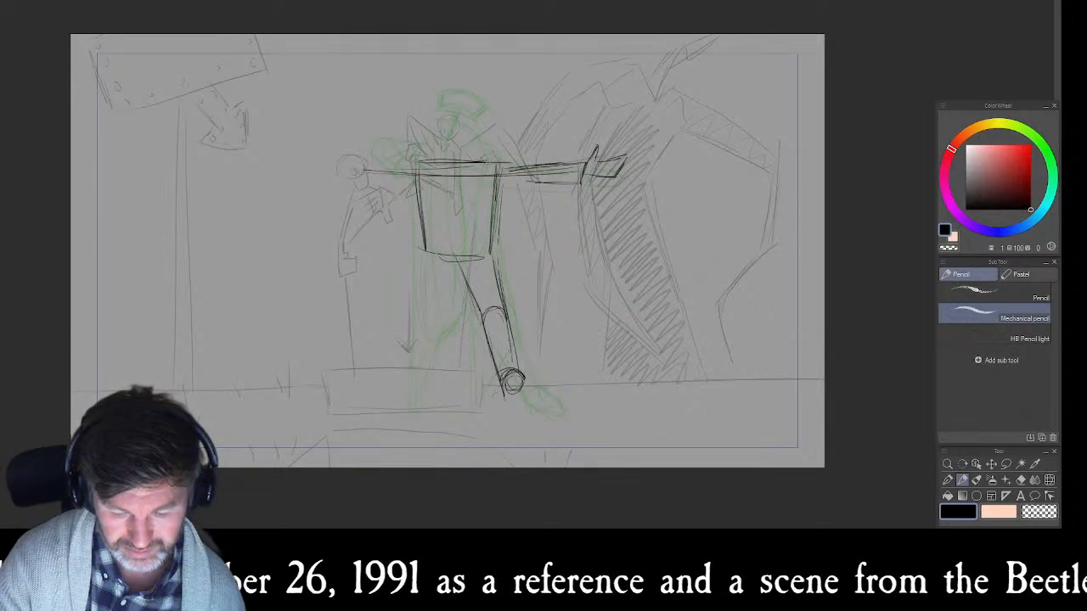
mouse_move(520, 389)
left_mouse_down()
mouse_move(536, 398)
mouse_move(529, 423)
mouse_move(504, 420)
mouse_move(501, 377)
mouse_move(520, 396)
mouse_move(507, 426)
mouse_move(526, 426)
mouse_move(531, 418)
mouse_move(508, 417)
mouse_move(538, 409)
mouse_move(533, 391)
mouse_move(540, 405)
left_mouse_up()
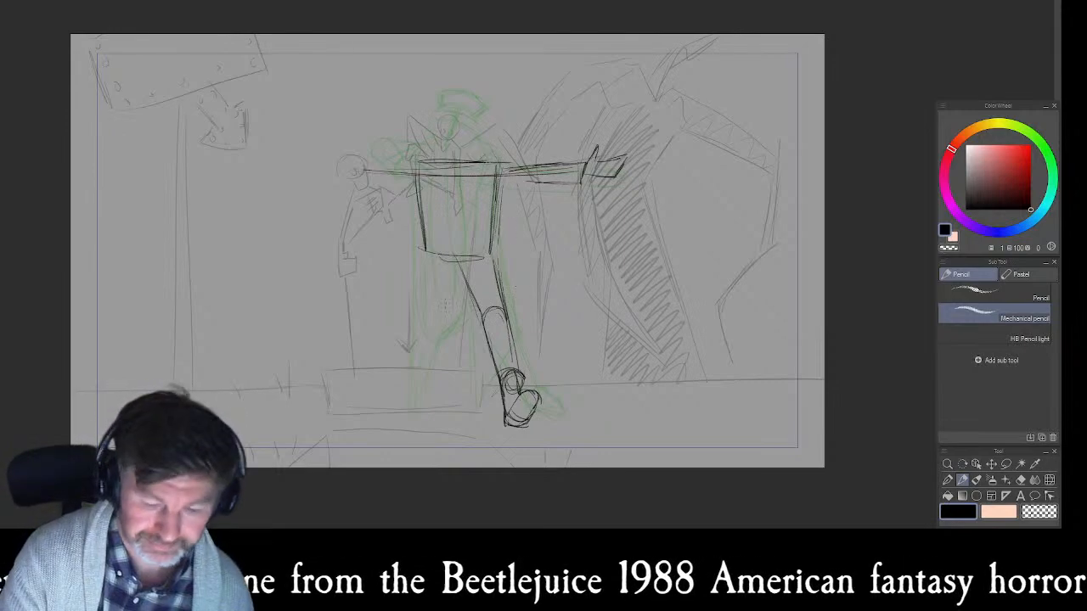
- Sketch the sign-side leg straight down with a knee curve and a small pointed foot, and touch up both ankles
left_click_drag(457, 257, 439, 318)
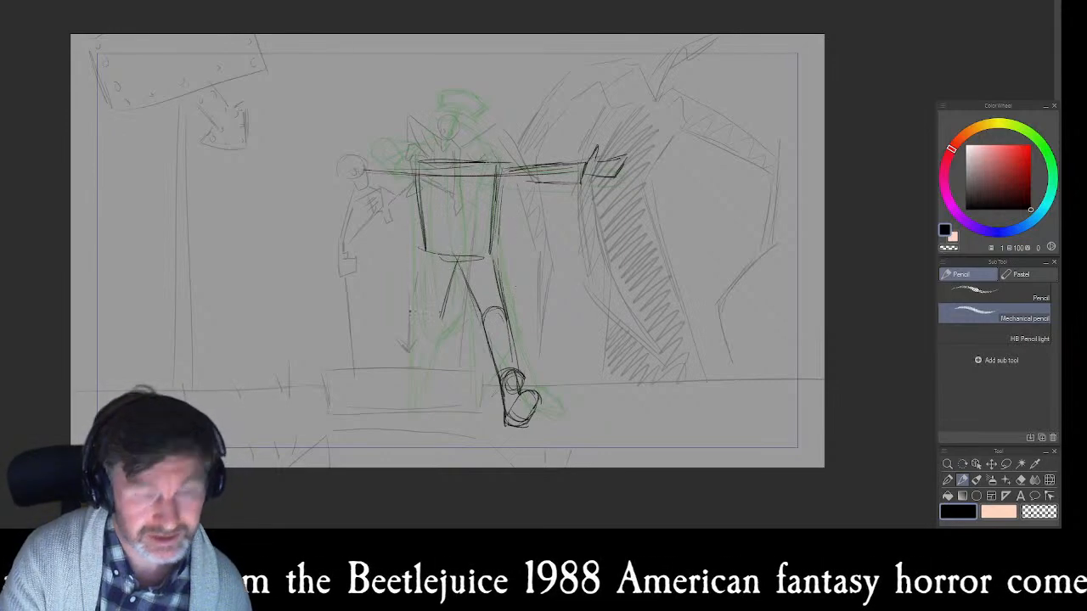
mouse_move(421, 253)
left_mouse_down()
mouse_move(414, 331)
mouse_move(438, 342)
mouse_move(418, 364)
left_mouse_up()
mouse_move(417, 324)
left_mouse_down()
mouse_move(425, 379)
mouse_move(436, 366)
mouse_move(422, 406)
mouse_move(431, 418)
mouse_move(446, 387)
mouse_move(422, 402)
left_mouse_up()
mouse_move(425, 385)
left_mouse_down()
mouse_move(414, 417)
mouse_move(437, 402)
left_mouse_up()
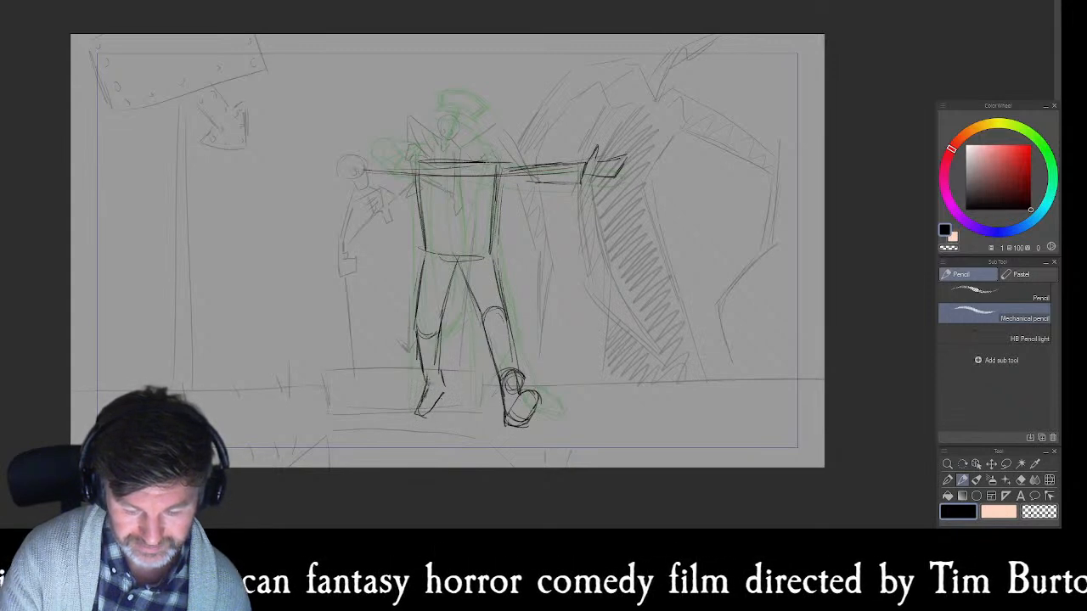
left_click_drag(443, 364, 443, 397)
left_click_drag(517, 391, 529, 389)
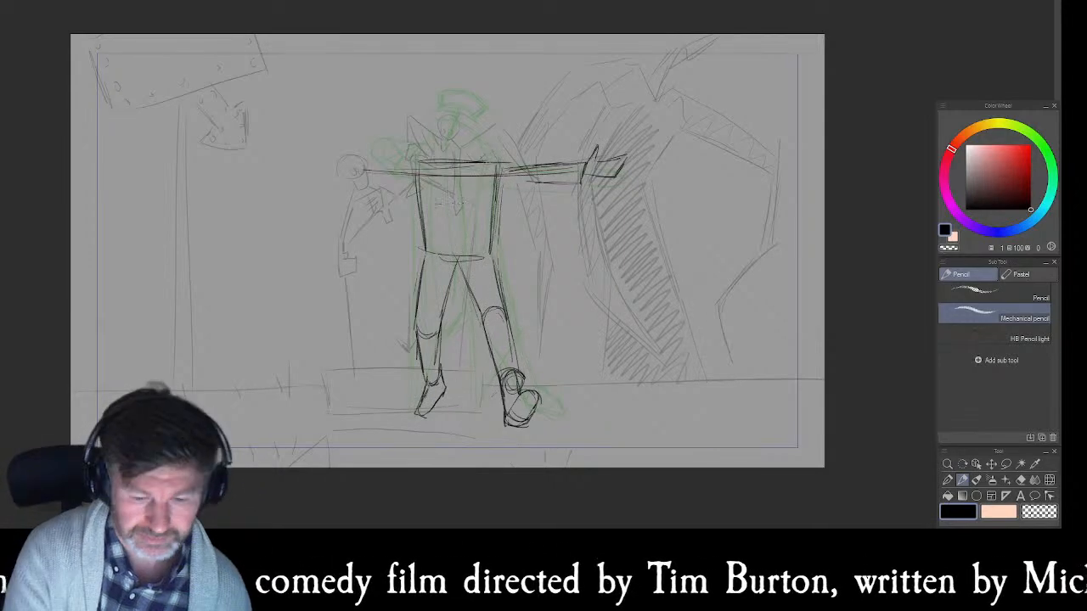
- Sketch the other arm reaching toward the signpost, ending in a hand holding a thick-rimmed oval object
mouse_move(420, 165)
left_mouse_down()
mouse_move(369, 174)
mouse_move(327, 201)
mouse_move(416, 193)
left_mouse_up()
left_click_drag(347, 199, 440, 195)
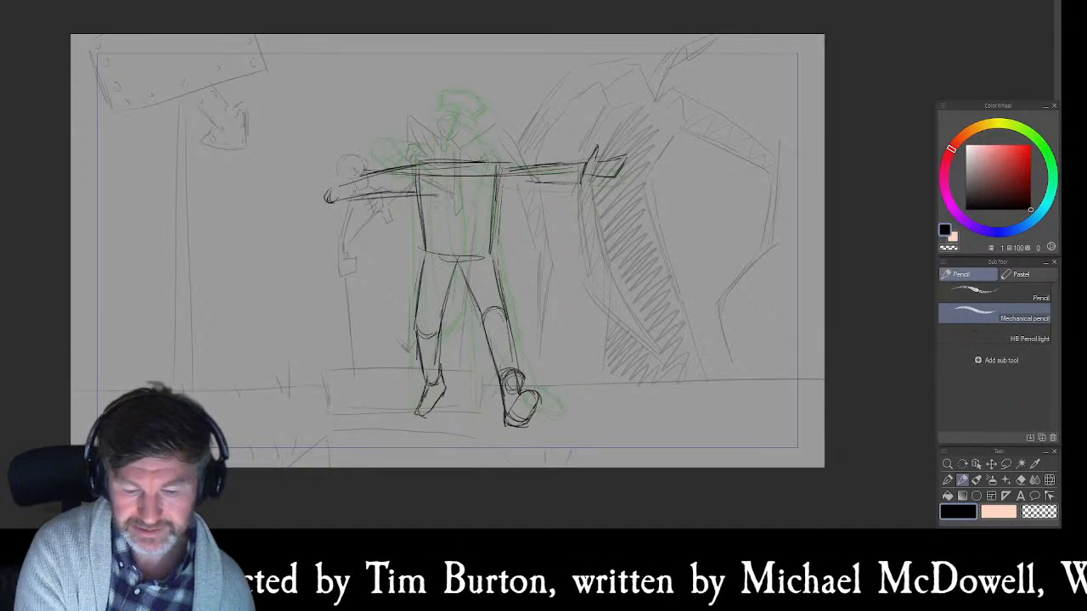
mouse_move(335, 188)
left_mouse_down()
mouse_move(315, 205)
mouse_move(309, 197)
mouse_move(314, 155)
mouse_move(285, 185)
mouse_move(299, 174)
mouse_move(286, 188)
mouse_move(303, 209)
left_mouse_up()
key("ctrl+z")
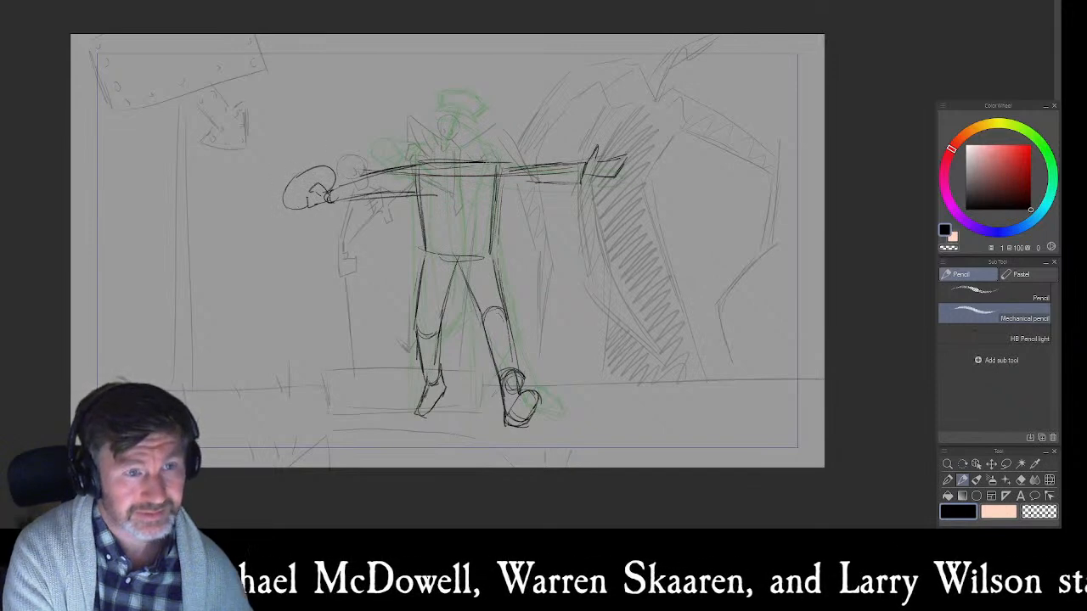
mouse_move(338, 171)
left_mouse_down()
mouse_move(339, 190)
mouse_move(316, 175)
mouse_move(294, 208)
left_mouse_up()
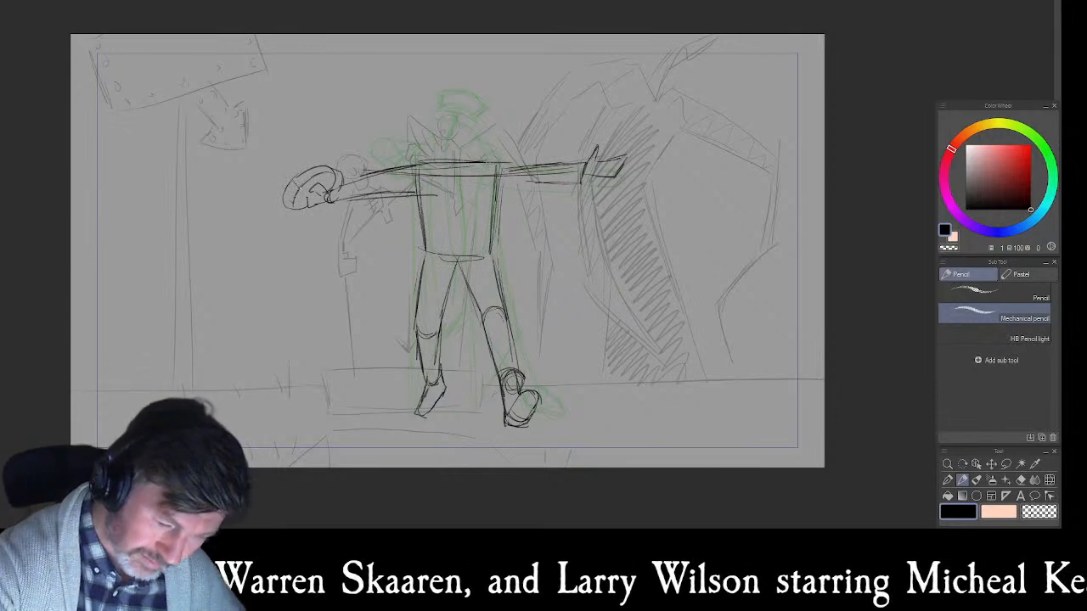
mouse_move(289, 206)
left_mouse_down()
mouse_move(303, 214)
mouse_move(331, 203)
mouse_move(307, 214)
left_mouse_up()
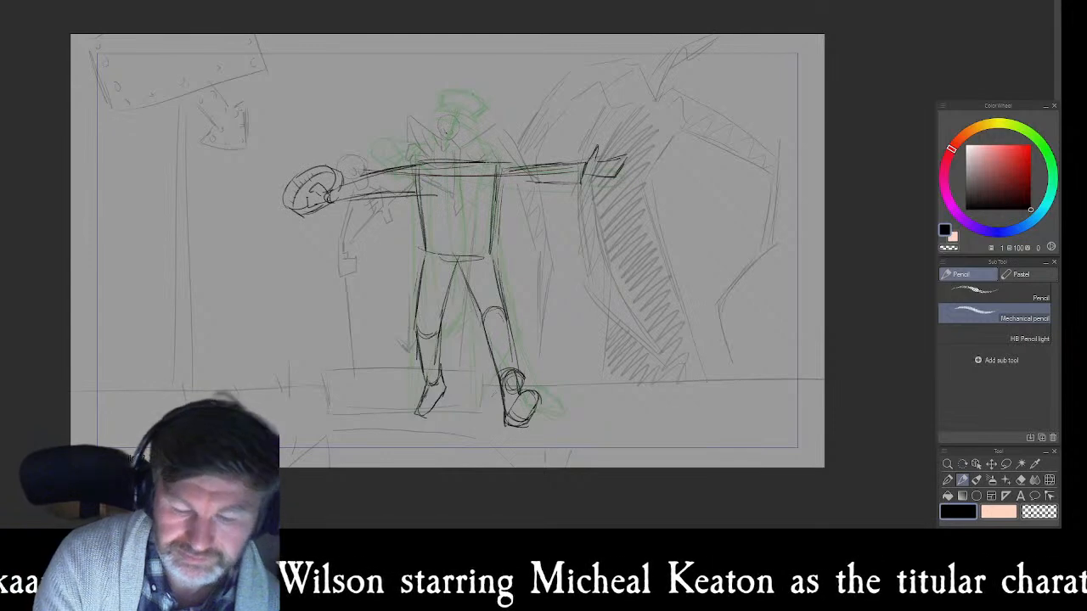
- Draw the head circle with tilted facial cross guidelines, round off the lower torso and compare it with the neighbouring frame
mouse_move(439, 119)
left_mouse_down()
mouse_move(479, 142)
mouse_move(477, 119)
mouse_move(438, 144)
mouse_move(480, 139)
mouse_move(445, 153)
mouse_move(466, 106)
left_mouse_up()
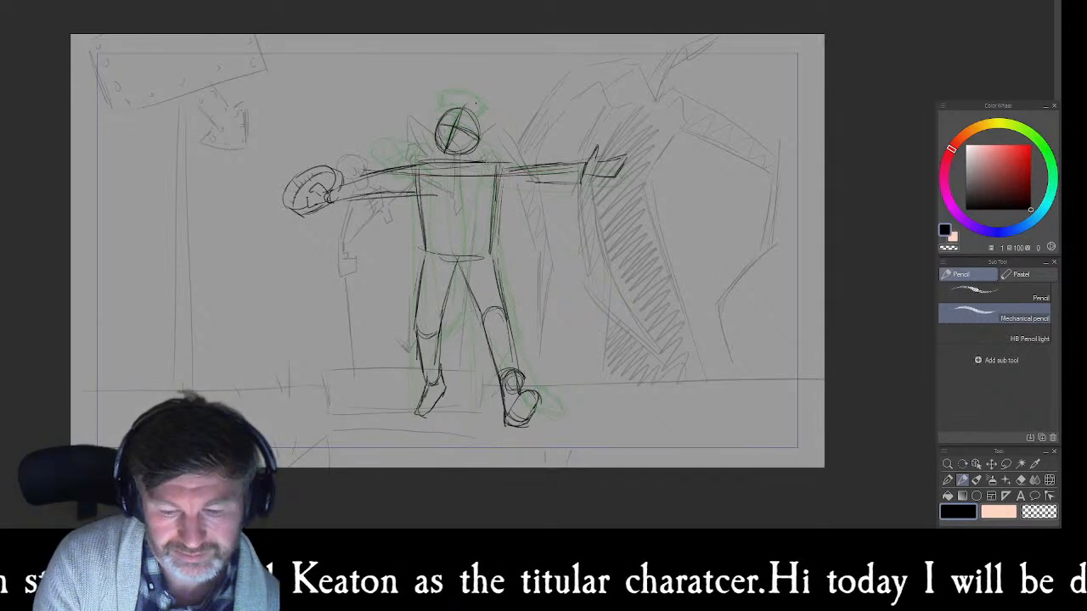
left_click_drag(448, 253, 427, 239)
mouse_move(421, 198)
left_mouse_down()
mouse_move(433, 251)
mouse_move(473, 247)
left_mouse_up()
mouse_move(475, 254)
left_mouse_down()
mouse_move(493, 198)
mouse_move(485, 246)
left_mouse_up()
left_click_drag(493, 205, 484, 245)
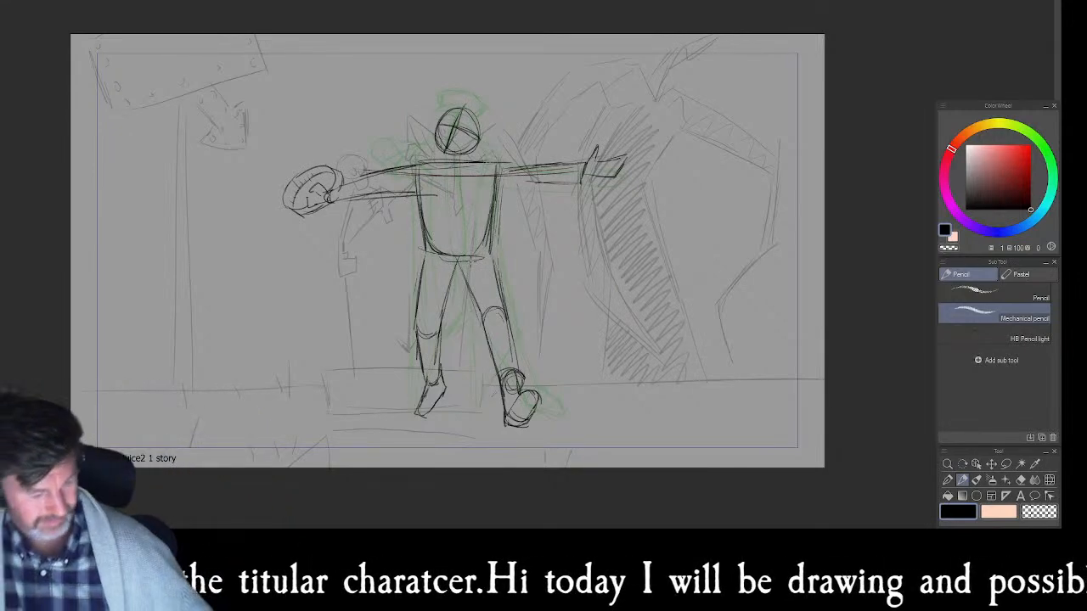
key("Right")
key("Left")
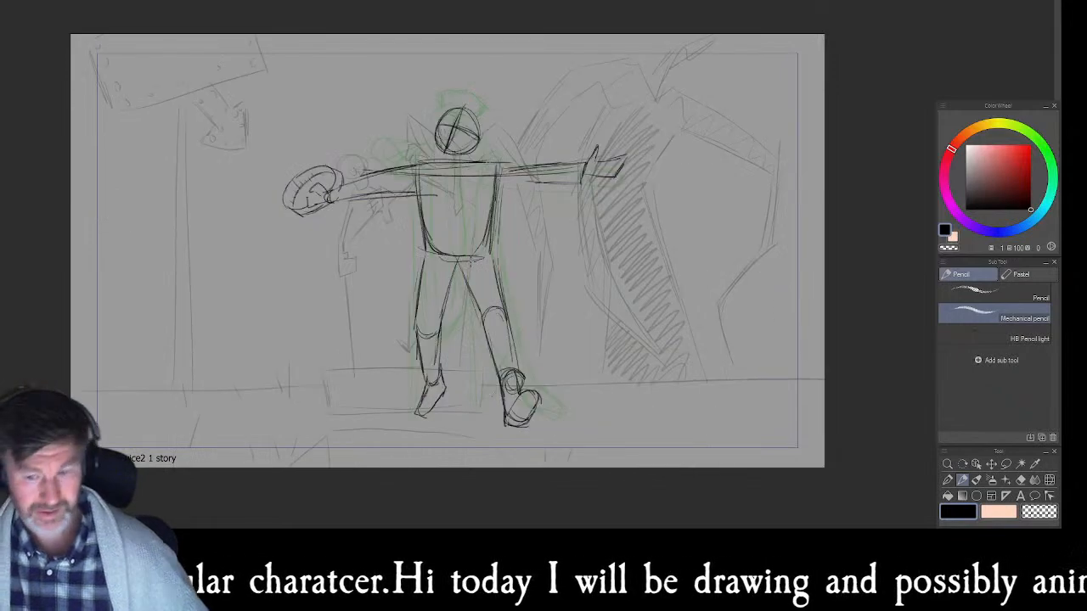
- Set the colour to a very dark red and sketch the V-shaped coat lapels and the tree-side coat panel down to the shin
left_click(1011, 199)
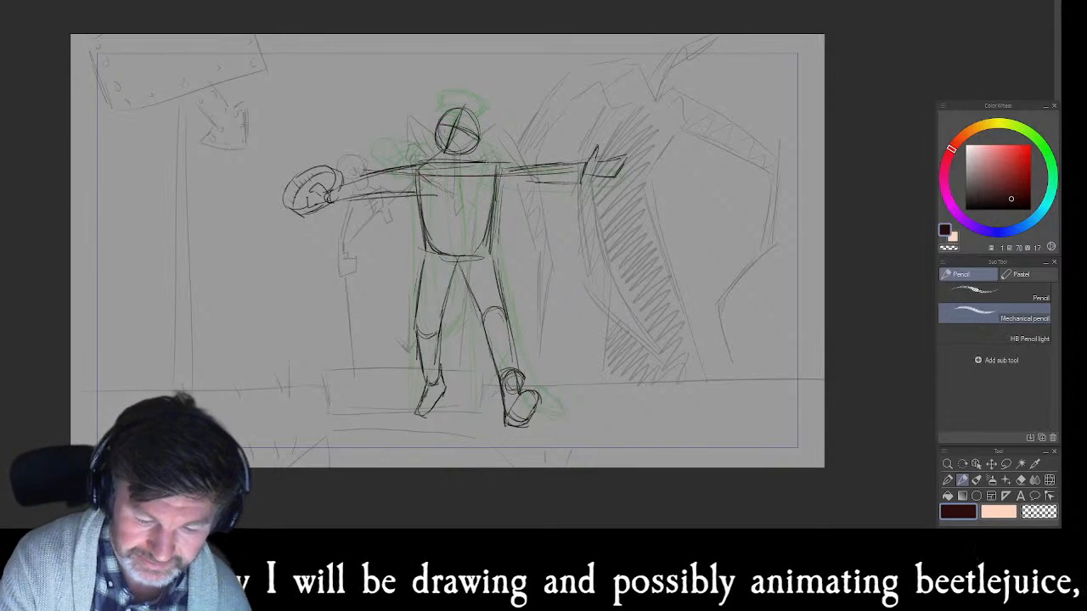
left_click_drag(427, 172, 455, 228)
mouse_move(444, 156)
left_mouse_down()
mouse_move(455, 228)
mouse_move(508, 166)
mouse_move(466, 198)
mouse_move(458, 229)
left_mouse_up()
mouse_move(499, 166)
left_mouse_down()
mouse_move(481, 176)
mouse_move(456, 235)
mouse_move(471, 316)
left_mouse_up()
left_click_drag(461, 235, 474, 349)
mouse_move(465, 256)
left_mouse_down()
mouse_move(478, 392)
mouse_move(503, 355)
mouse_move(549, 395)
left_mouse_up()
left_click_drag(545, 378, 509, 292)
left_click_drag(530, 337, 504, 211)
left_click_drag(500, 178, 508, 294)
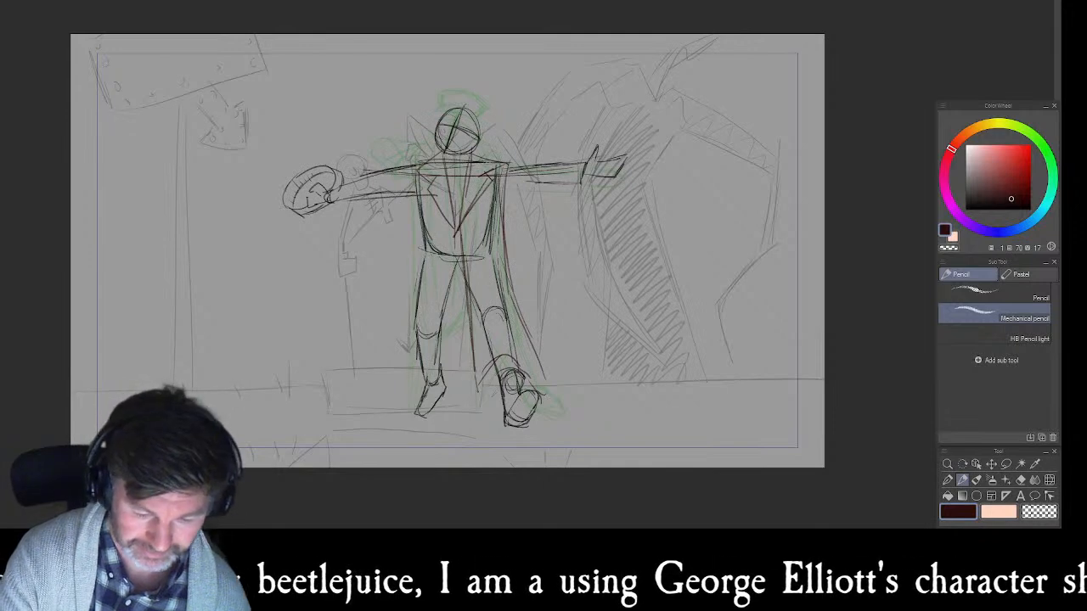
- Sketch the flared sign-side coat panel down to the shin and hatch the coat lining visible between the legs
left_click_drag(428, 163, 422, 375)
left_click_drag(417, 173, 392, 352)
left_click_drag(404, 278, 390, 374)
mouse_move(464, 266)
left_mouse_down()
mouse_move(454, 364)
mouse_move(460, 282)
mouse_move(454, 310)
left_mouse_up()
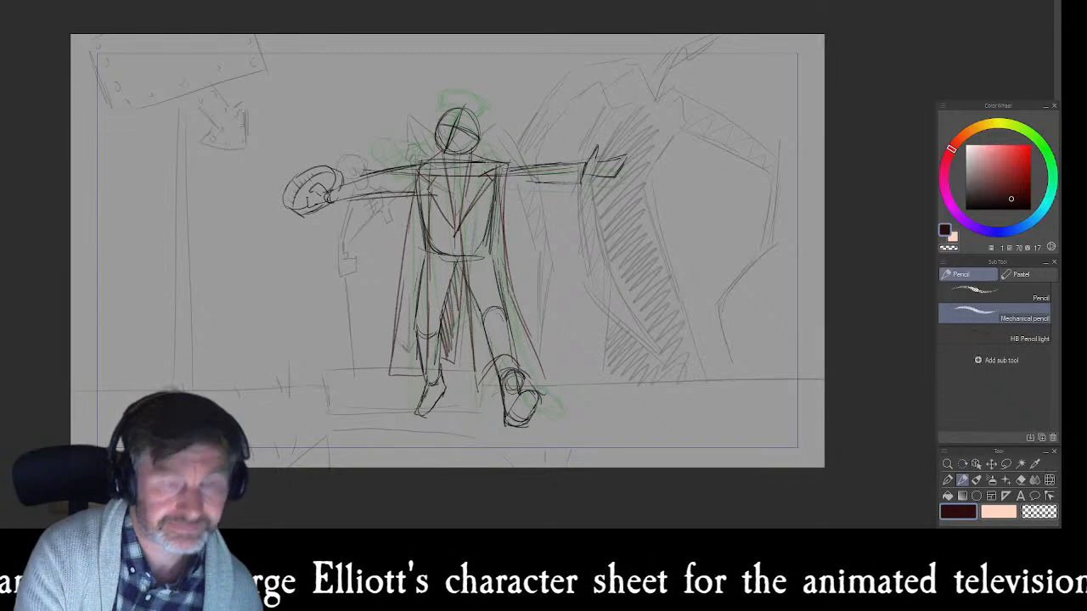
- Outline the coat sleeve along the arm holding the oval object and start the sleeve on the opposite shoulder
left_click_drag(416, 194, 335, 202)
left_click_drag(419, 165, 356, 181)
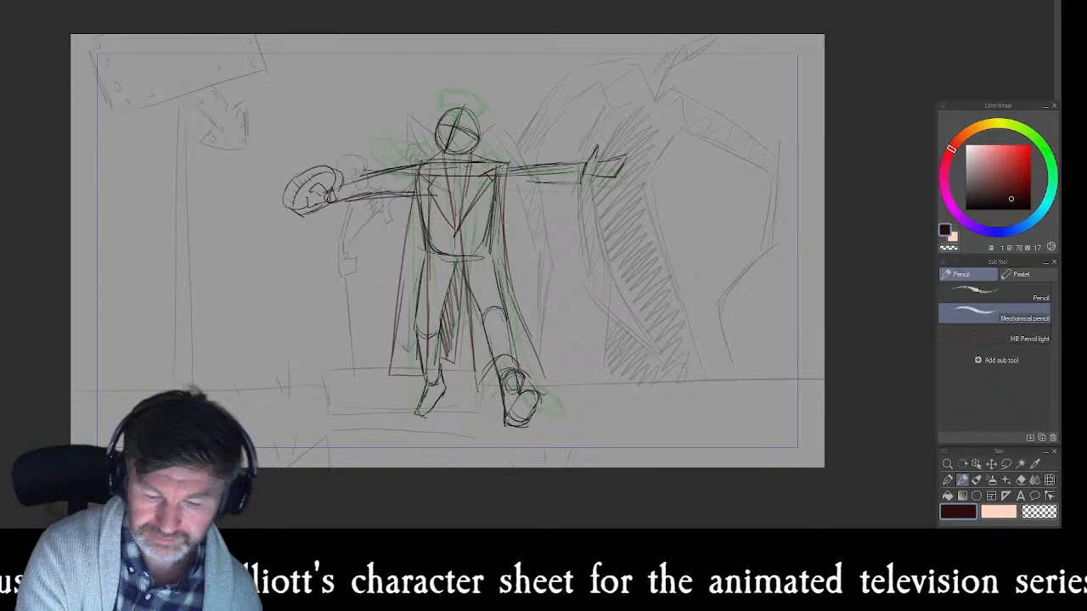
mouse_move(510, 183)
left_mouse_down()
mouse_move(578, 187)
mouse_move(584, 165)
mouse_move(518, 166)
left_mouse_up()
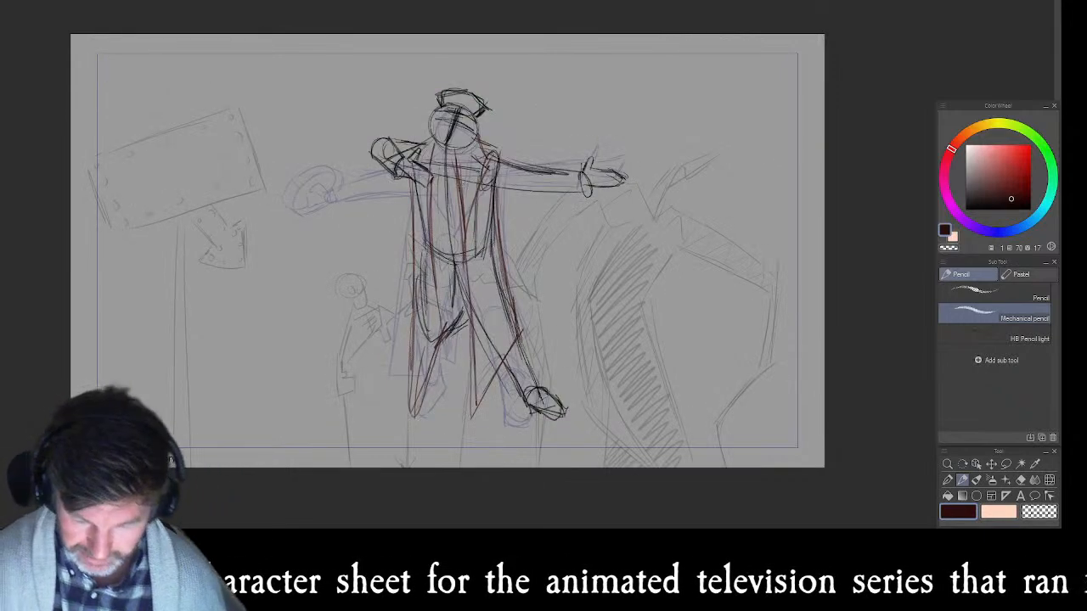
- Outline the coat sleeve along the tree-side outstretched arm and rough in the cuff and elbow folds of the bent arm
mouse_move(585, 169)
left_mouse_down()
mouse_move(586, 199)
mouse_move(496, 189)
left_mouse_up()
left_click_drag(491, 150, 566, 175)
left_click_drag(500, 156, 588, 170)
left_click_drag(503, 189, 583, 197)
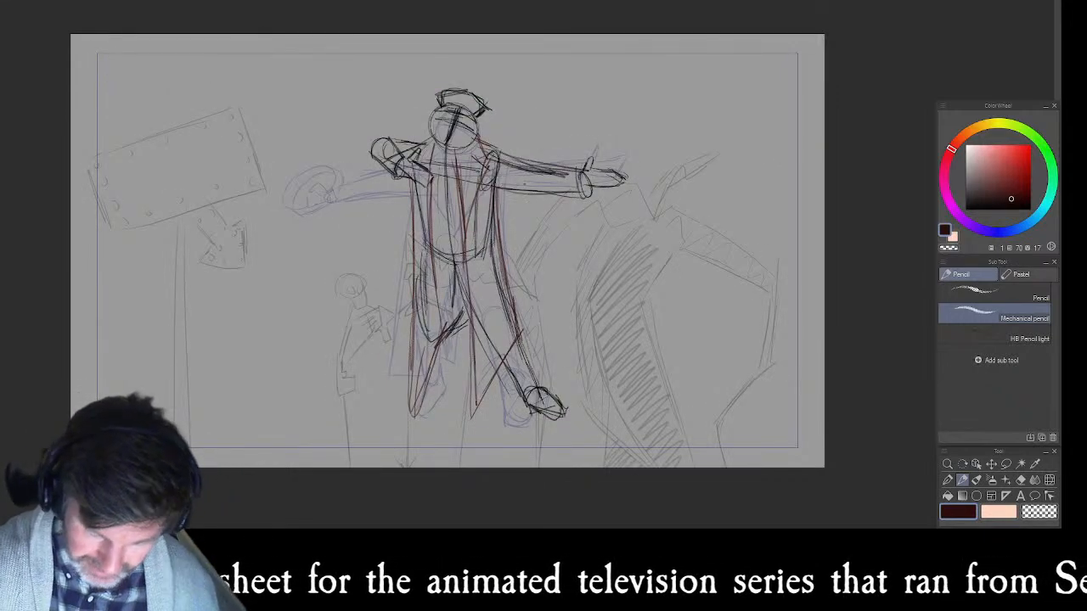
mouse_move(425, 145)
left_mouse_down()
mouse_move(372, 153)
mouse_move(399, 178)
left_mouse_up()
left_click_drag(391, 140, 405, 158)
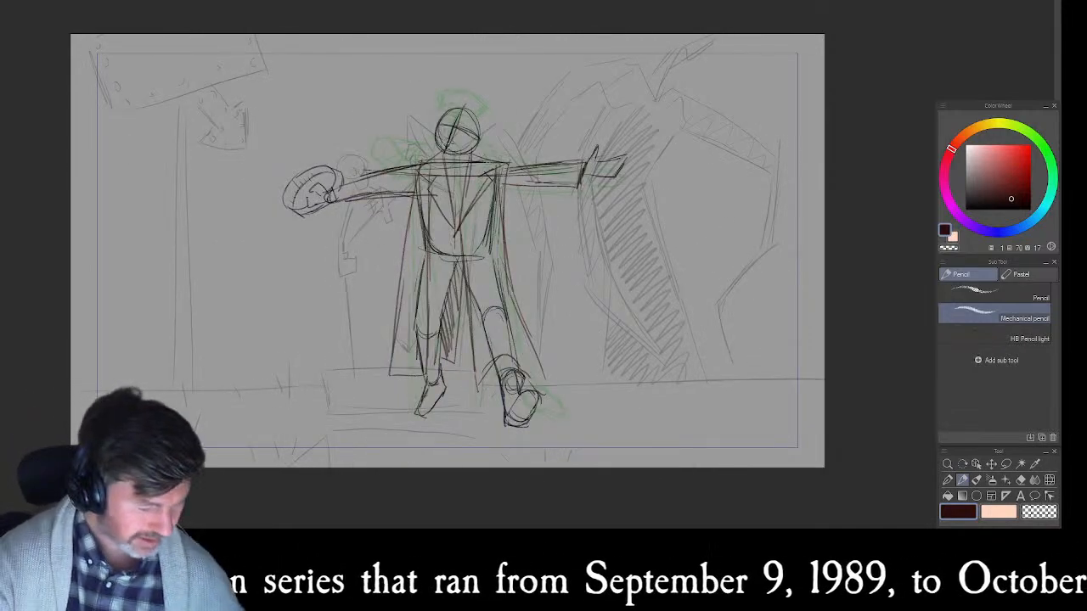
- Lasso the whole spread-arm figure on its frame, scale it down and move it up above the ground line
key("m")
mouse_move(657, 249)
left_mouse_down()
mouse_move(586, 91)
mouse_move(268, 155)
mouse_move(376, 429)
mouse_move(692, 283)
mouse_move(700, 244)
left_mouse_up()
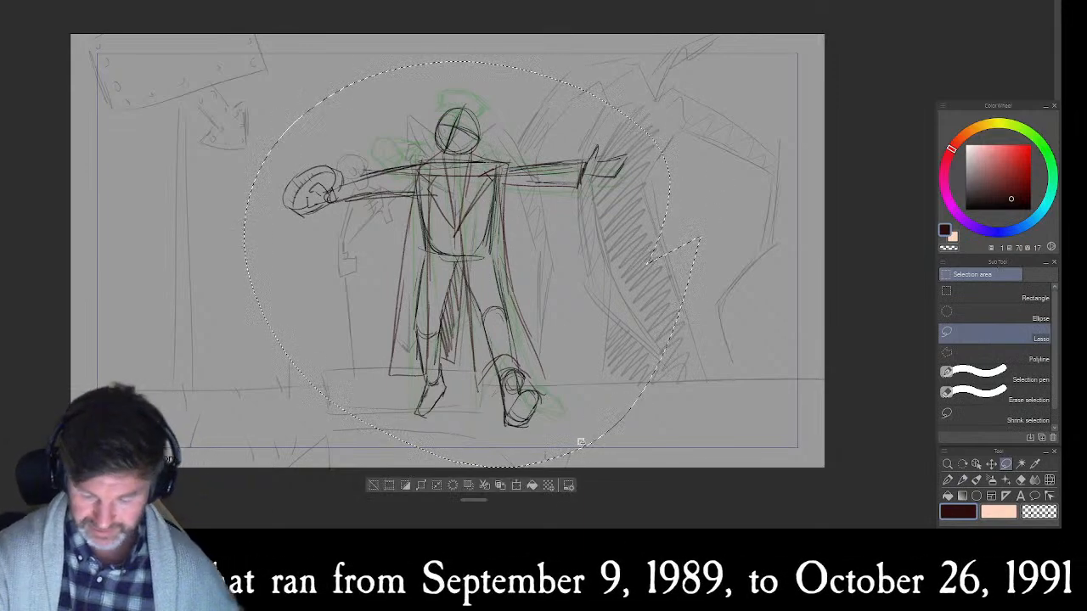
left_click(518, 484)
left_click_drag(701, 264, 610, 263)
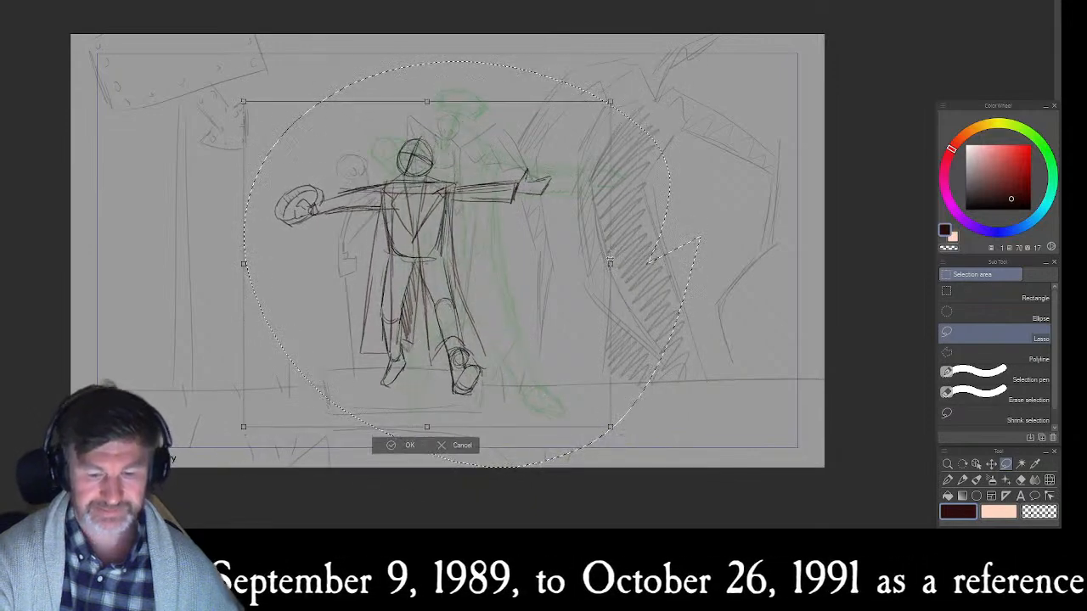
left_click_drag(489, 293, 498, 239)
left_click(416, 374)
key("ctrl+d")
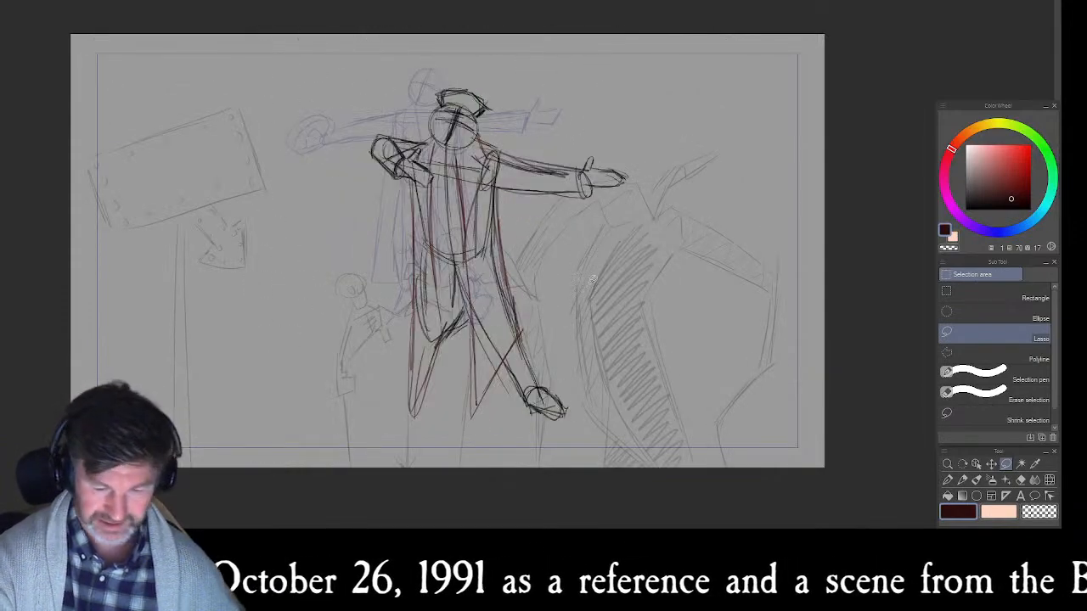
- Lasso the whole bent-arm figure on its frame, scale it down slightly and shift it up to match the spread-arm pose
mouse_move(651, 270)
left_mouse_down()
mouse_move(676, 186)
mouse_move(662, 144)
mouse_move(346, 143)
mouse_move(544, 469)
mouse_move(595, 463)
left_mouse_up()
left_click(538, 487)
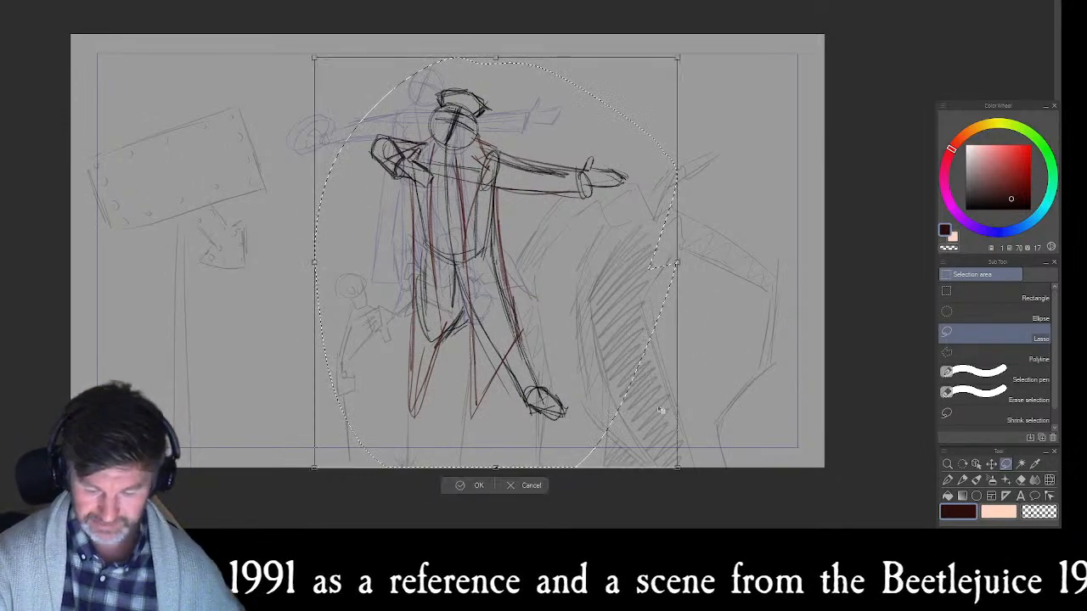
left_click_drag(677, 467, 653, 439)
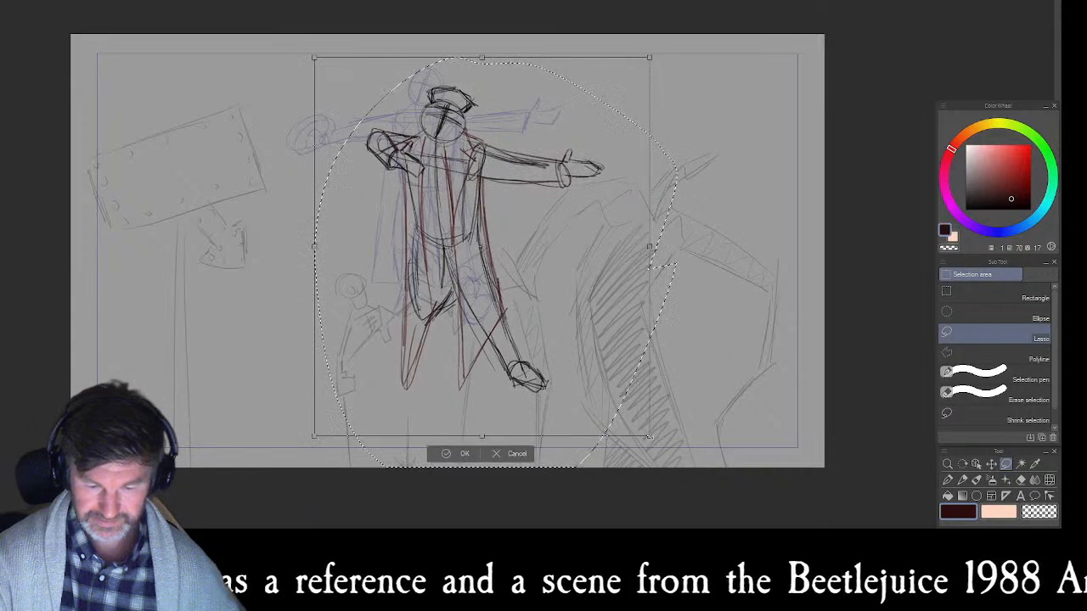
left_click_drag(539, 337, 531, 308)
left_click_drag(642, 412, 643, 413)
left_click(451, 430)
key("ctrl+d")
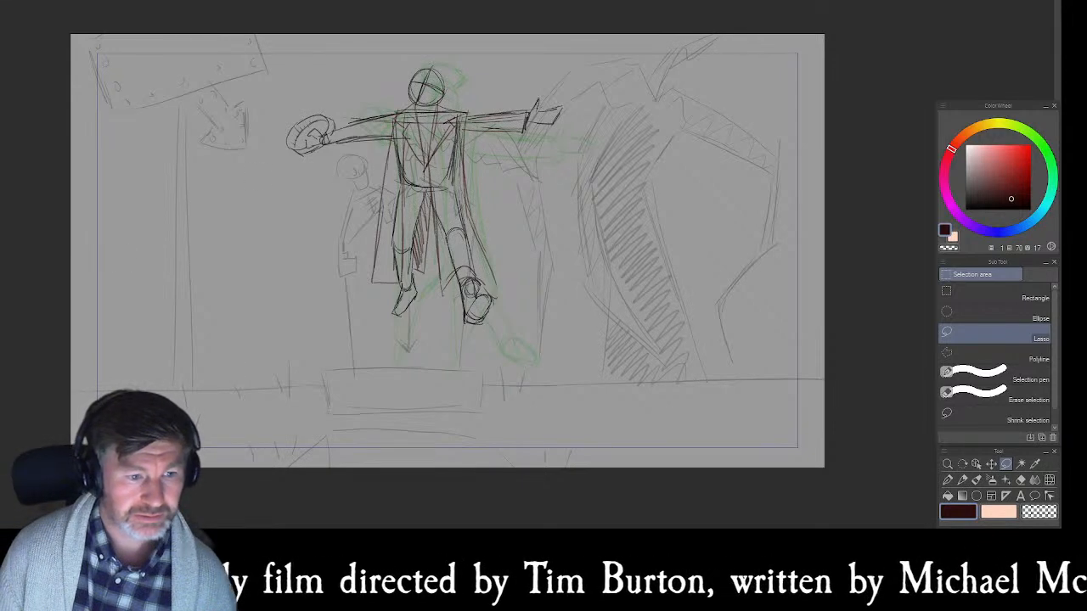
- On the next pose's frame, set the pencil to black and sketch the sign-side arm and a rounded torso
key("Right")
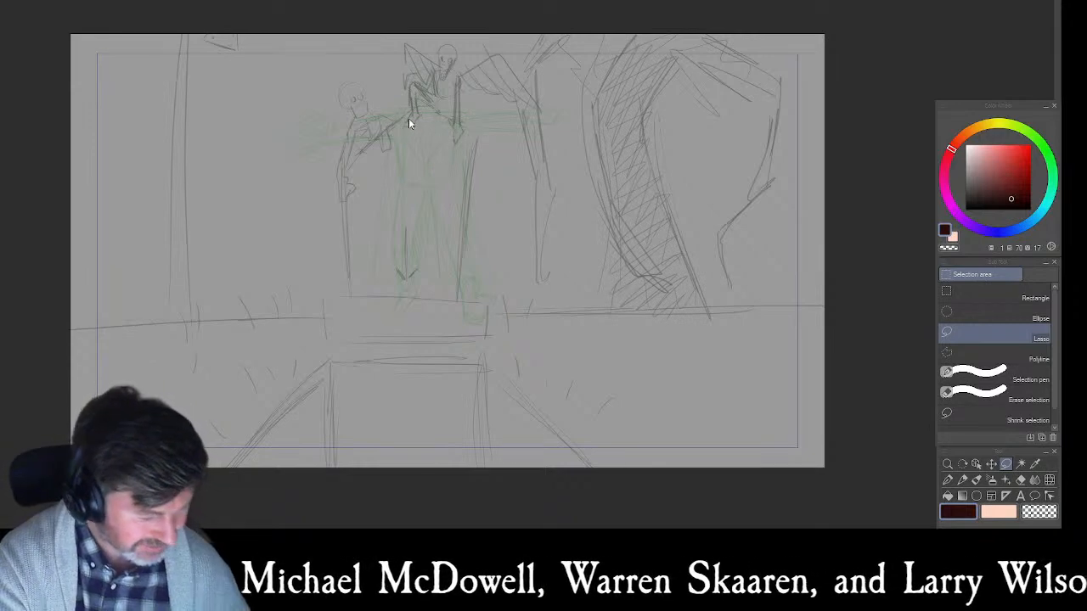
key("p")
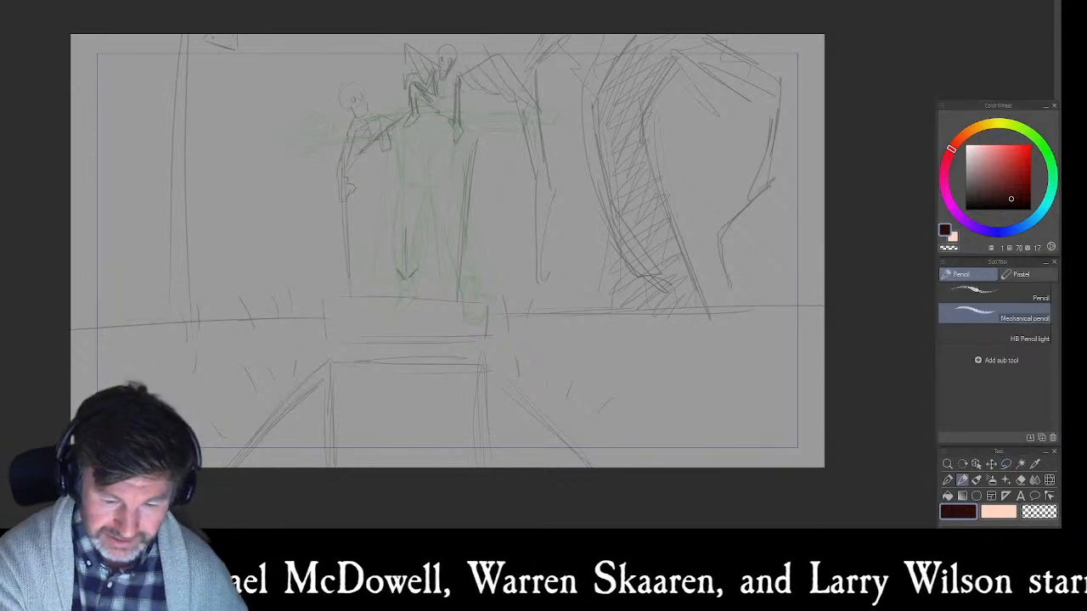
left_click_drag(1017, 189, 1033, 212)
left_click_drag(342, 128, 392, 115)
mouse_move(328, 134)
left_mouse_down()
mouse_move(392, 139)
mouse_move(406, 170)
left_mouse_up()
mouse_move(402, 127)
left_mouse_down()
mouse_move(414, 184)
mouse_move(460, 190)
left_mouse_up()
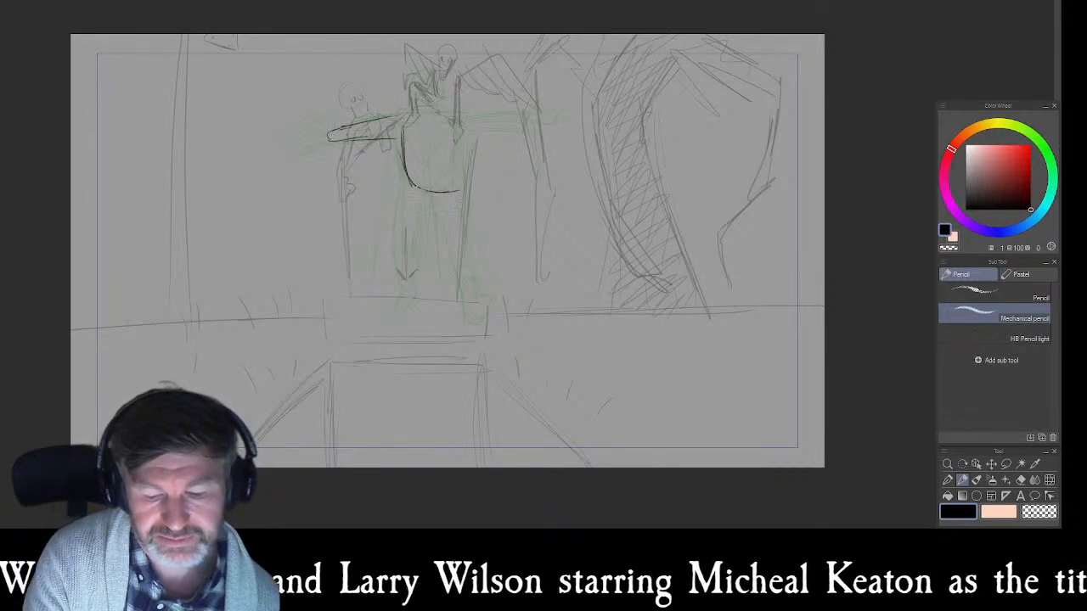
left_click_drag(456, 141, 461, 185)
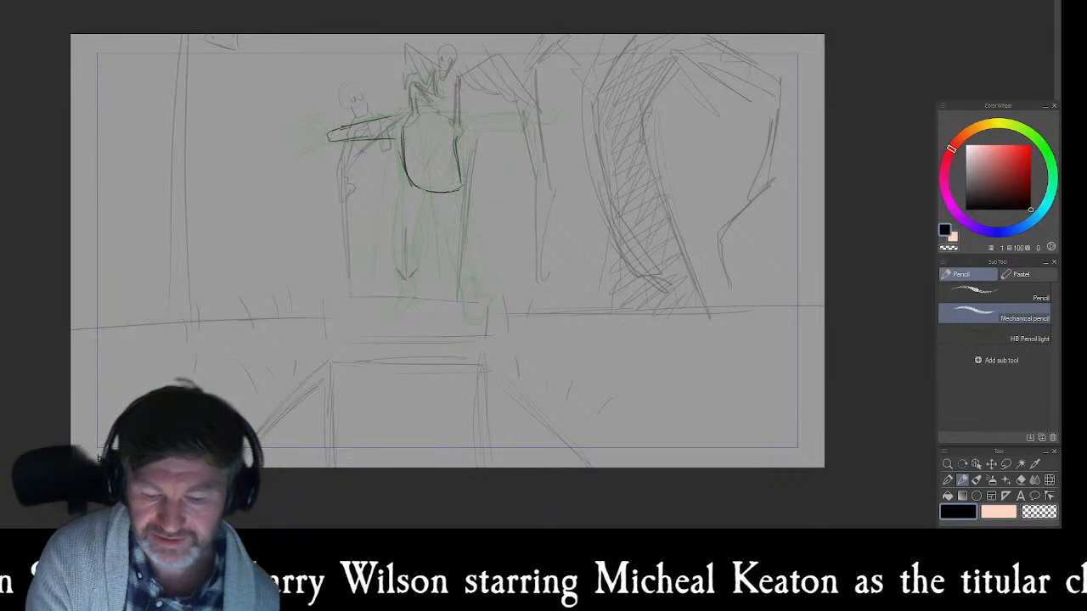
- Sketch the inner thigh line of the sign-side leg and the outer and inner lines of the outswung tree-side leg
left_click_drag(415, 192, 433, 243)
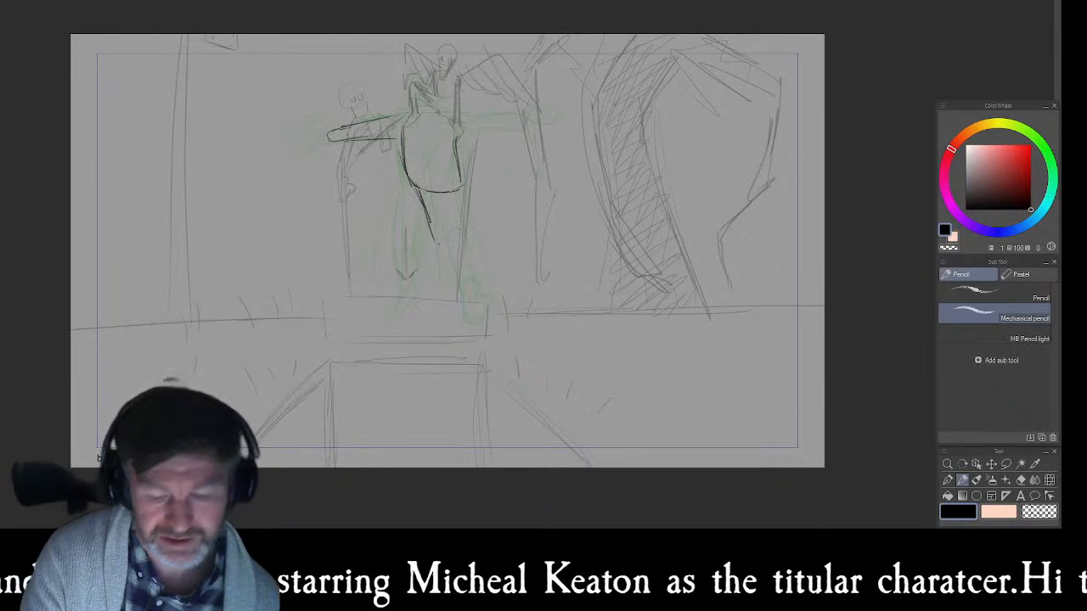
left_click_drag(485, 272, 491, 278)
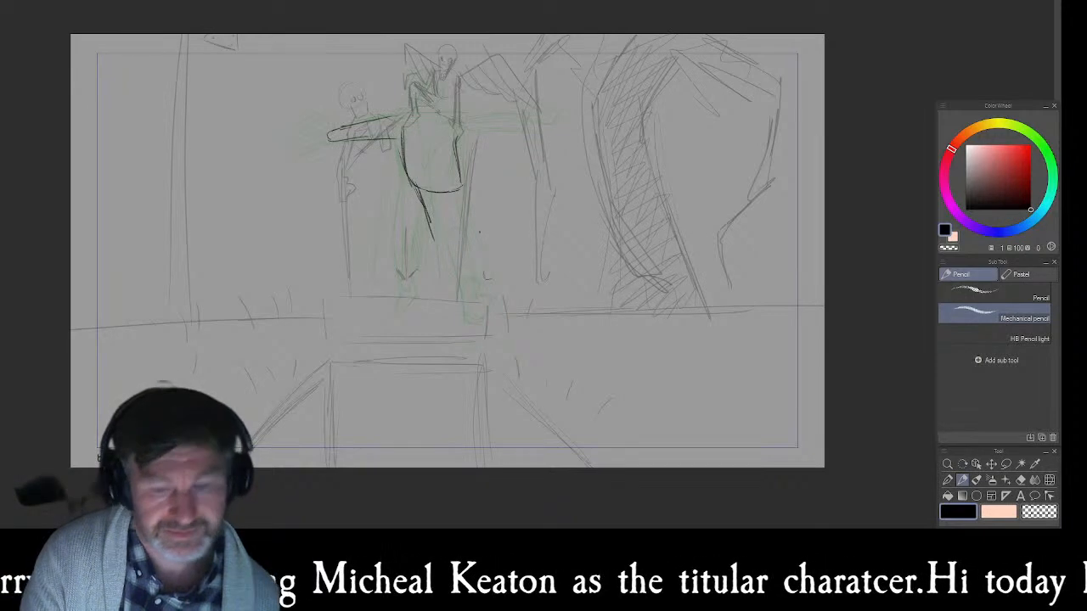
left_click_drag(463, 187, 504, 279)
left_click_drag(464, 246, 480, 279)
left_click_drag(456, 219, 492, 285)
- Complete the sign-side leg with its outer thigh, knee, shin and downward-pointing foot
left_click_drag(415, 178, 410, 241)
left_click_drag(413, 197, 409, 250)
mouse_move(434, 217)
left_mouse_down()
mouse_move(426, 254)
mouse_move(408, 270)
mouse_move(425, 289)
left_mouse_up()
mouse_move(432, 248)
left_mouse_down()
mouse_move(411, 309)
mouse_move(424, 303)
left_mouse_up()
mouse_move(440, 200)
left_mouse_down()
mouse_move(457, 228)
mouse_move(433, 241)
left_mouse_up()
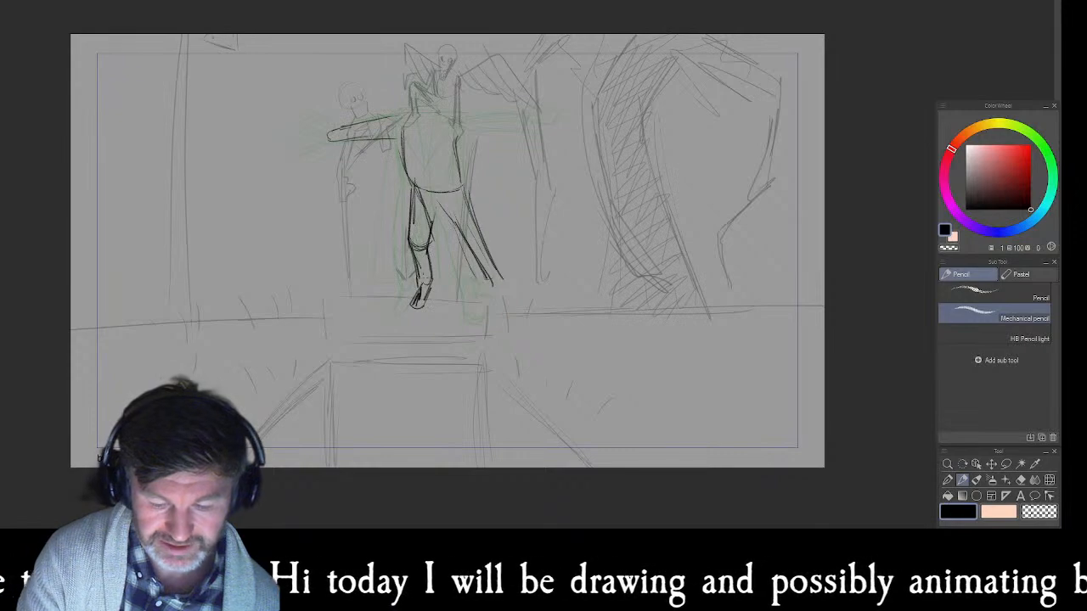
left_click_drag(422, 279, 416, 299)
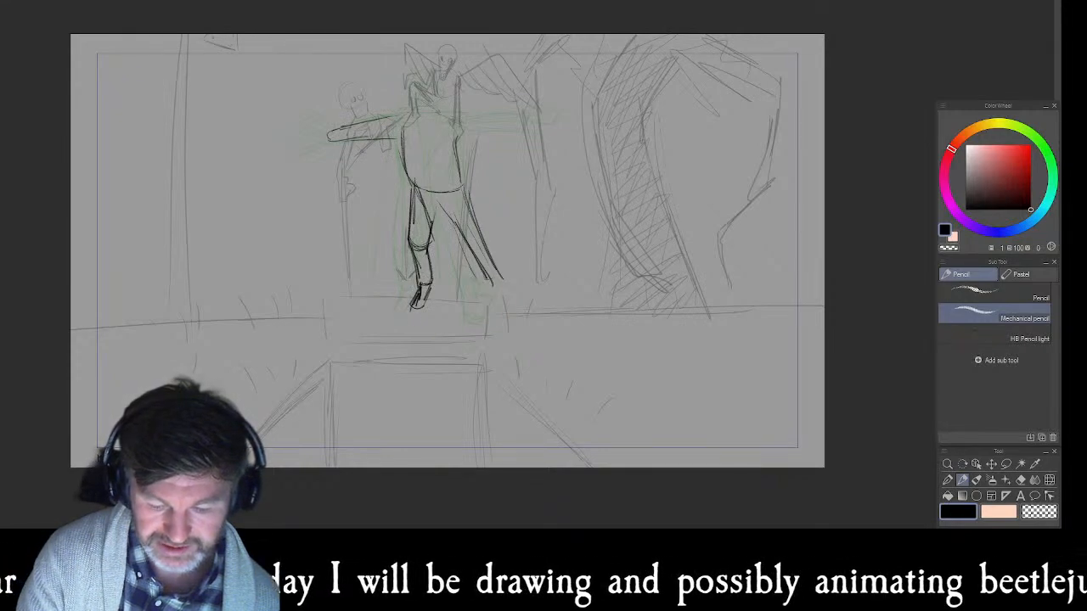
- Mark the knee, firm up the thigh lines and draw the upturned foot on the tree-side leg
left_click_drag(469, 247, 482, 236)
left_click_drag(438, 200, 463, 237)
left_click_drag(444, 210, 472, 245)
left_click_drag(464, 185, 483, 241)
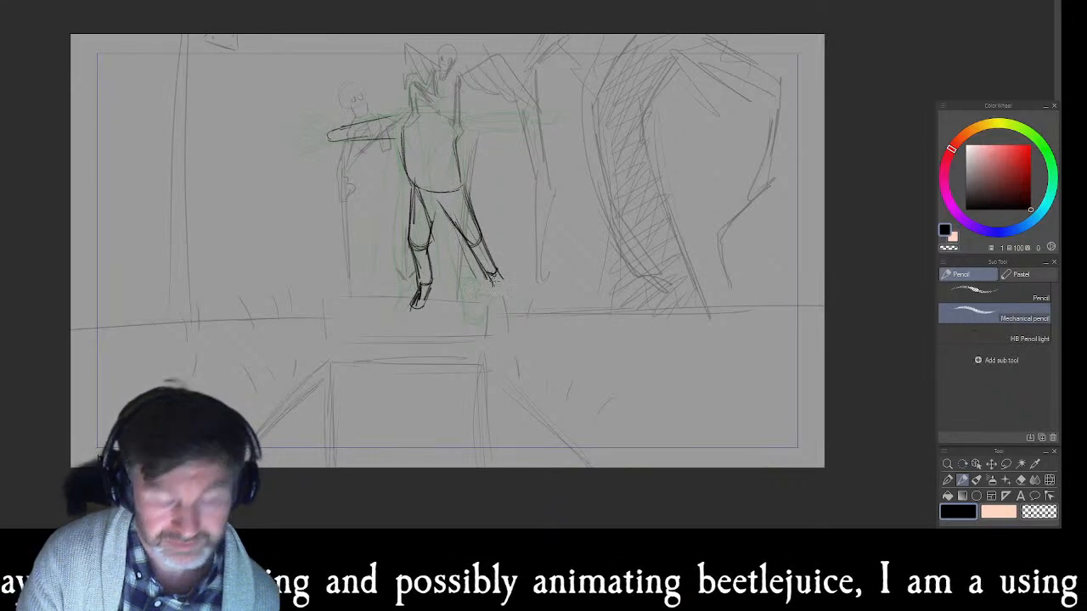
mouse_move(494, 257)
left_mouse_down()
mouse_move(508, 280)
mouse_move(491, 283)
mouse_move(505, 278)
left_mouse_up()
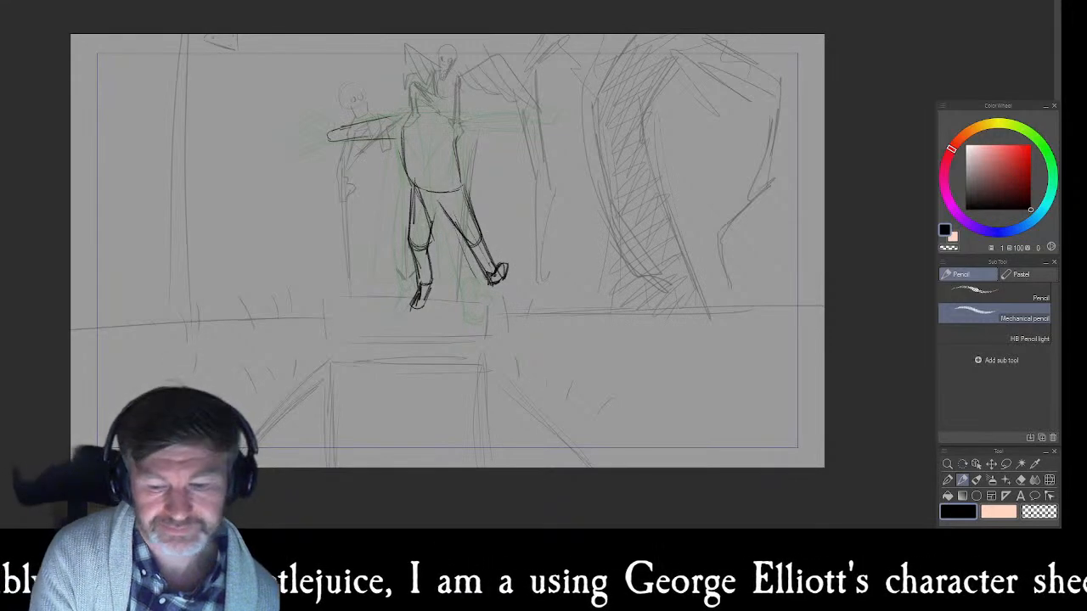
- Sketch the tree-side arm with its hand, mark both elbows and extend the sign-side arm into a pointing hand
mouse_move(457, 124)
left_mouse_down()
mouse_move(516, 128)
mouse_move(516, 137)
left_mouse_up()
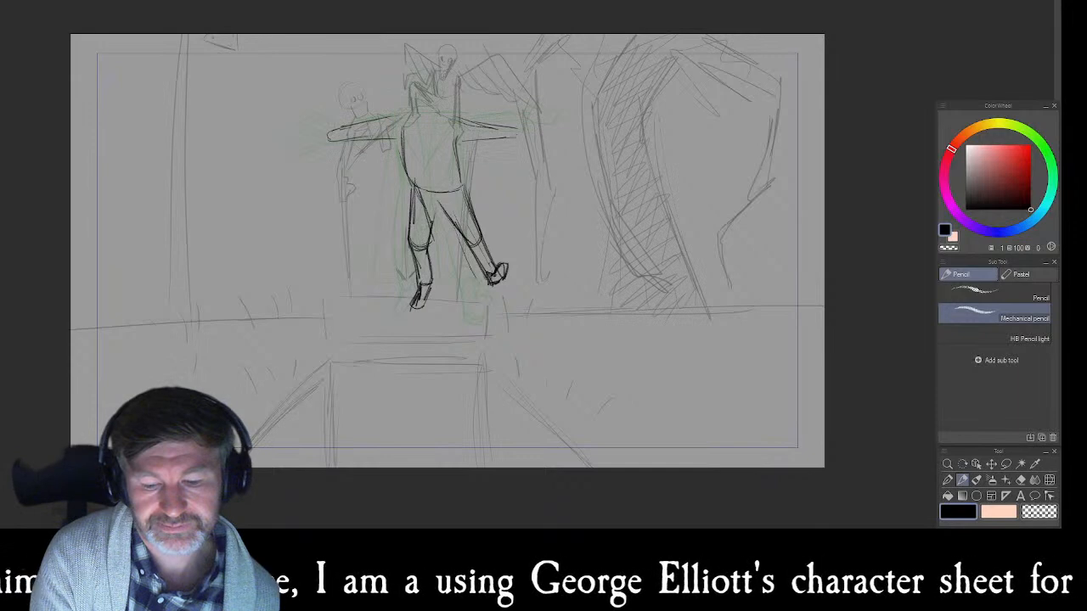
mouse_move(375, 120)
left_mouse_down()
mouse_move(378, 138)
mouse_move(336, 141)
left_mouse_up()
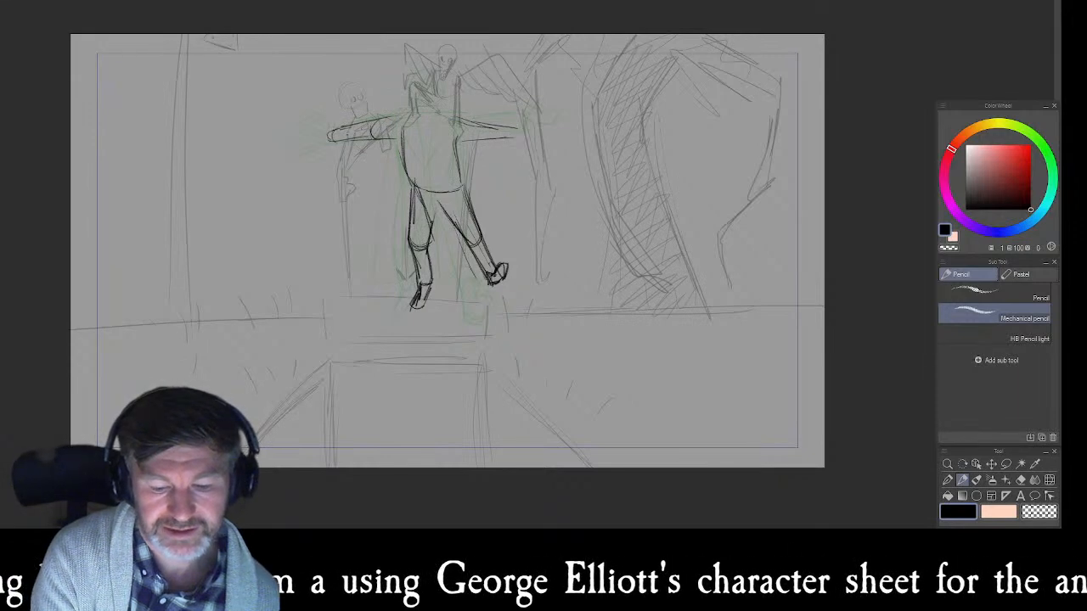
mouse_move(479, 124)
left_mouse_down()
mouse_move(482, 141)
mouse_move(513, 137)
mouse_move(522, 117)
mouse_move(537, 125)
left_mouse_up()
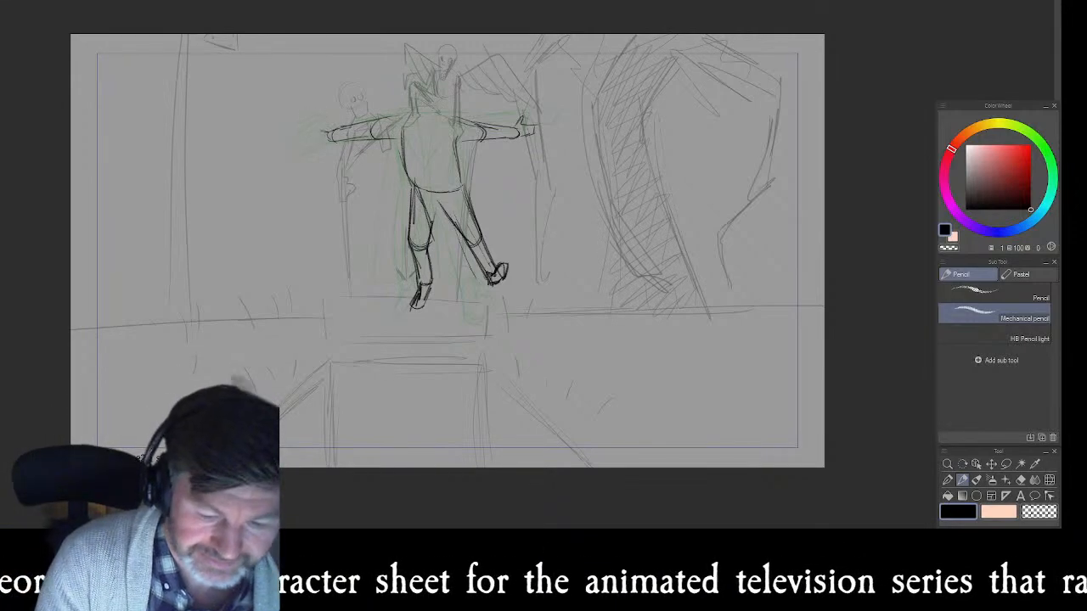
left_click_drag(323, 136, 287, 143)
mouse_move(288, 145)
left_mouse_down()
mouse_move(326, 141)
mouse_move(291, 143)
mouse_move(273, 131)
left_mouse_up()
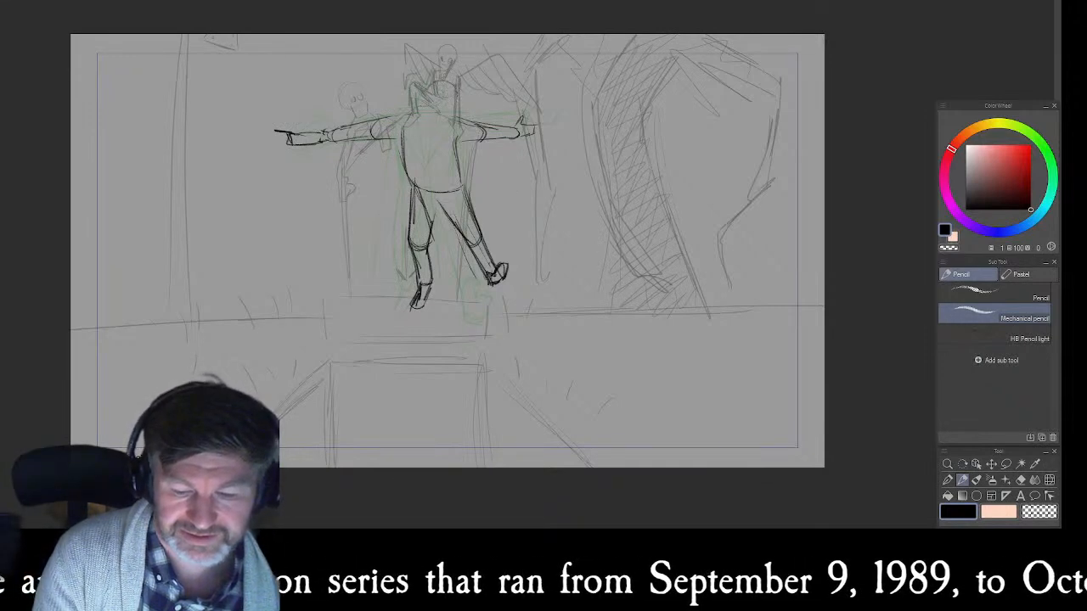
- Draw the head circle overlapping the shoulders with curved facial guidelines and jaw, and mark the chest below it
left_click_drag(454, 88, 455, 112)
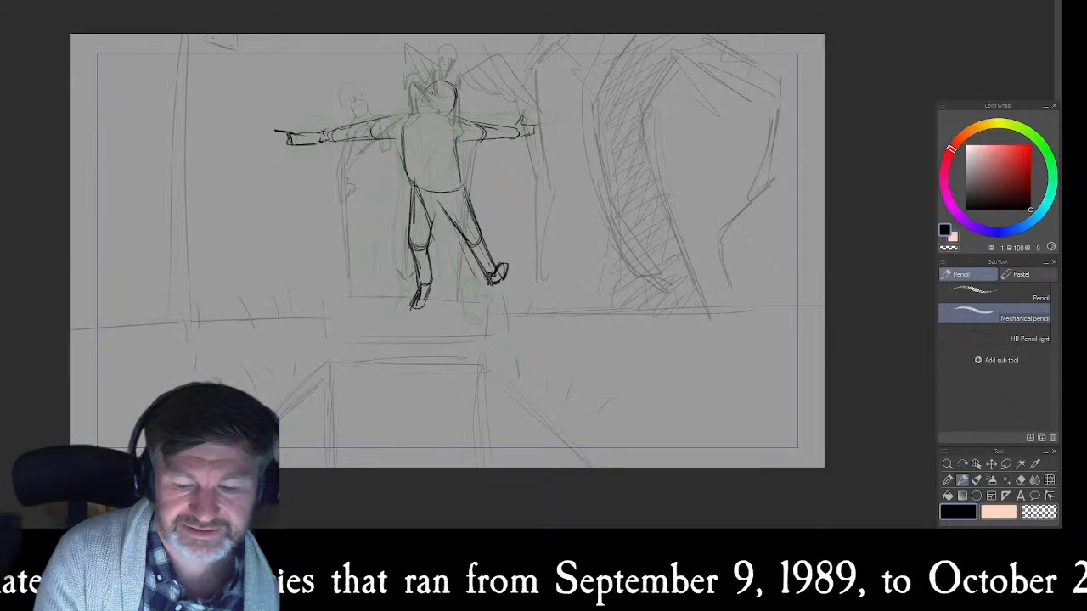
mouse_move(434, 88)
left_mouse_down()
mouse_move(455, 95)
mouse_move(451, 107)
left_mouse_up()
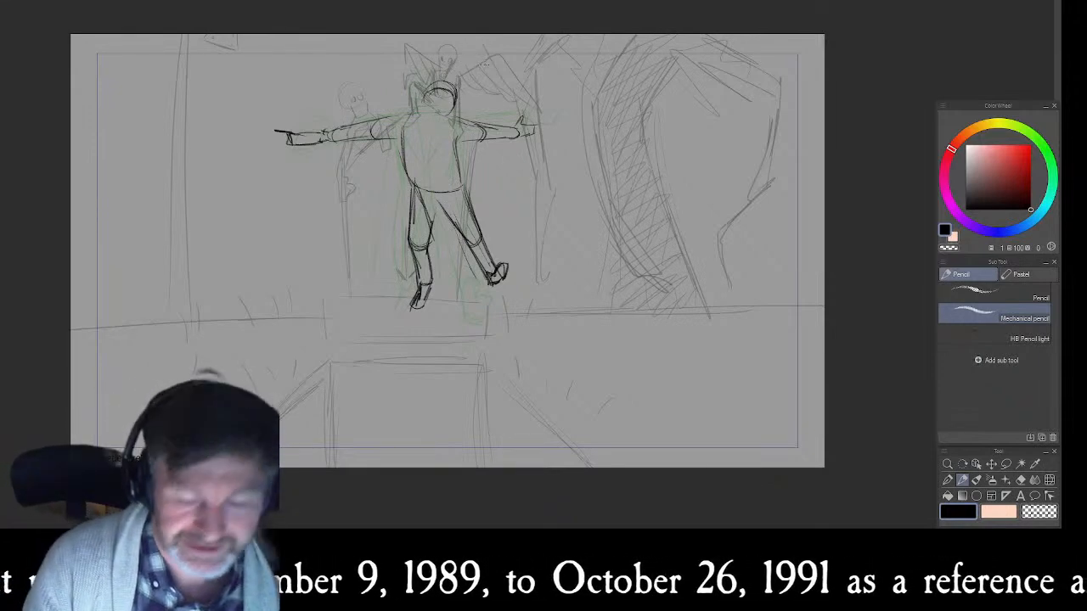
left_click_drag(450, 82, 447, 101)
left_click_drag(449, 87, 447, 117)
left_click_drag(430, 106, 446, 104)
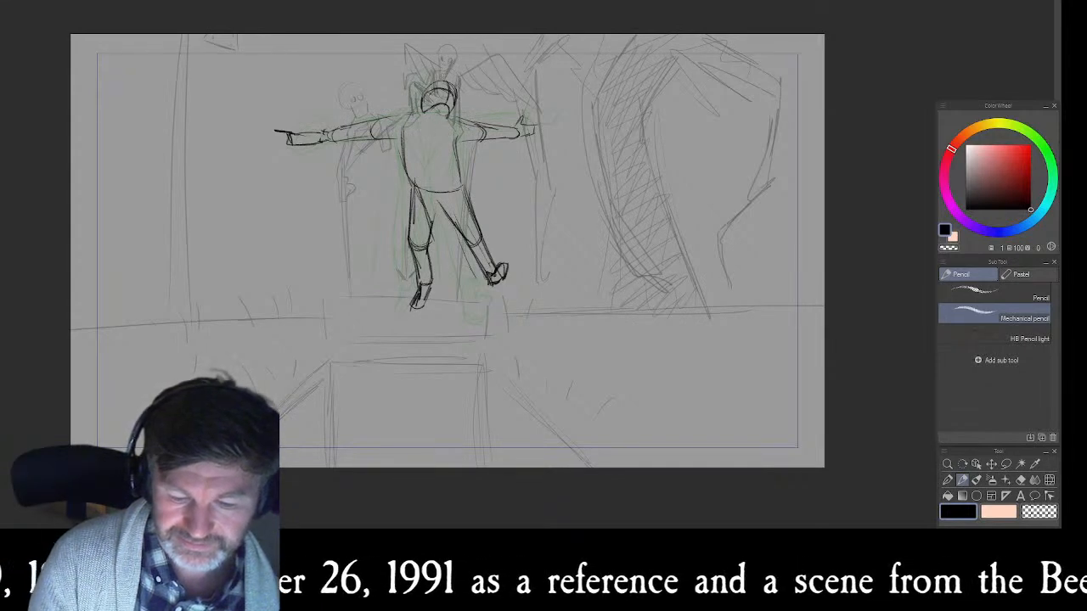
mouse_move(423, 123)
left_mouse_down()
mouse_move(425, 147)
mouse_move(440, 143)
left_mouse_up()
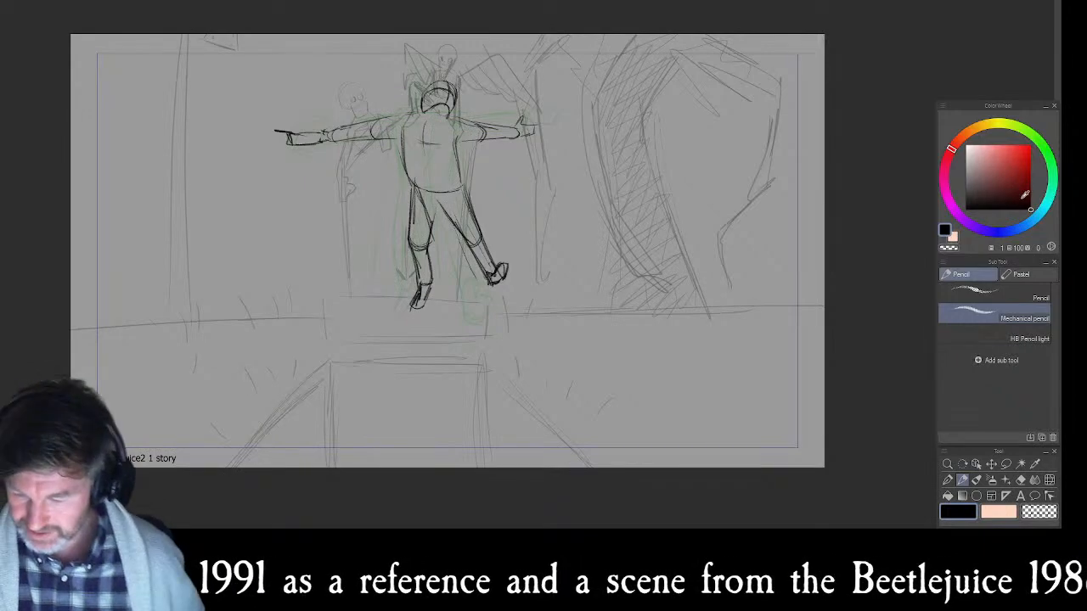
- Set the colour to a very dark red and sketch the coat's tree-side hem and inner edge and the sign-side lapel
left_click(1011, 197)
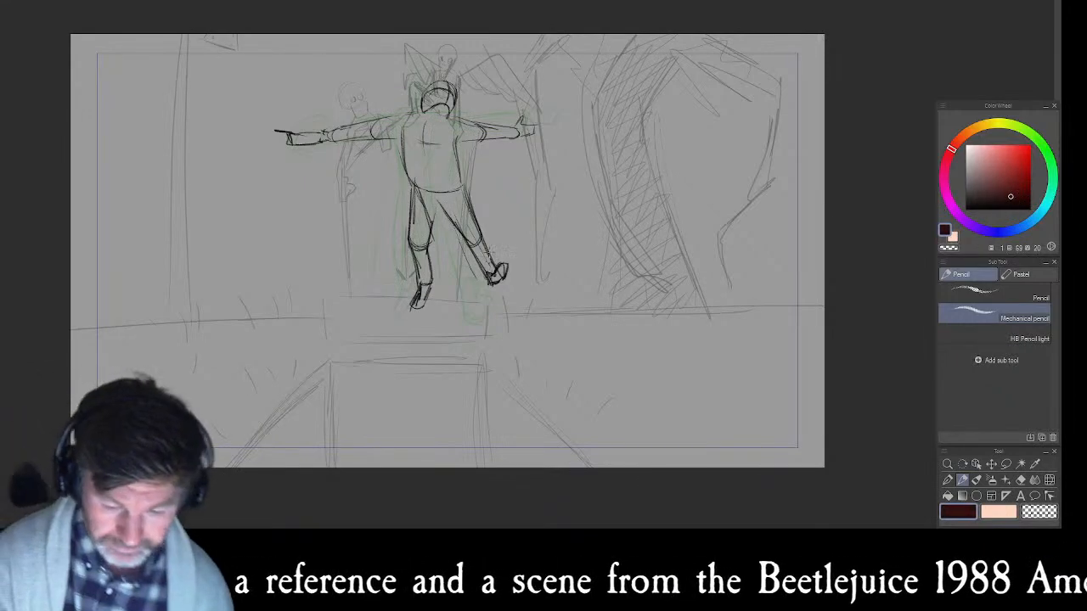
left_click_drag(489, 249, 474, 293)
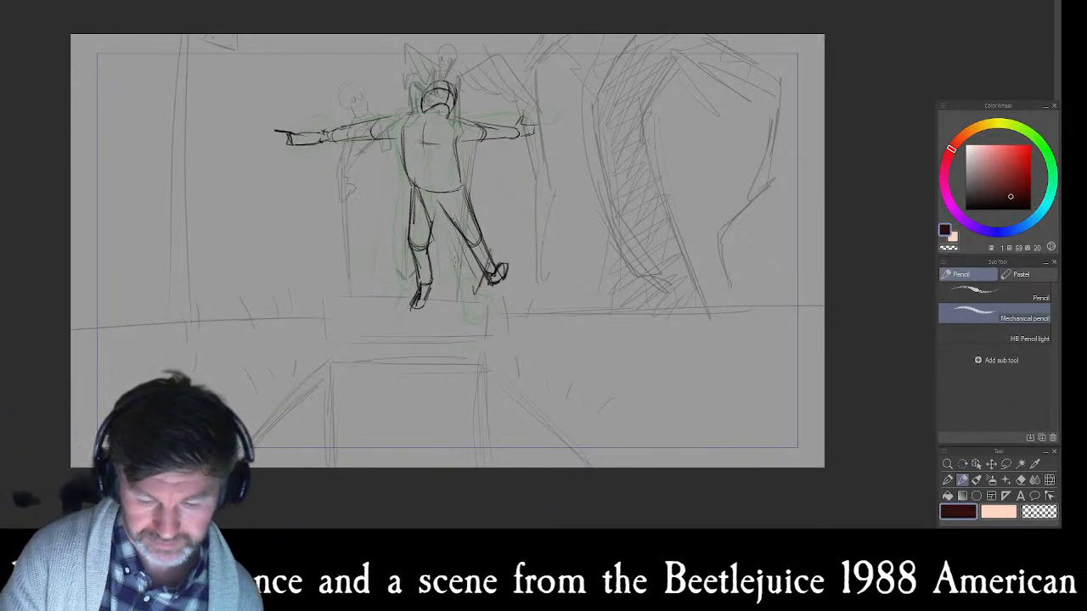
left_click_drag(433, 194, 455, 253)
mouse_move(434, 175)
left_mouse_down()
mouse_move(439, 130)
mouse_move(433, 181)
mouse_move(460, 131)
mouse_move(419, 146)
mouse_move(399, 115)
left_mouse_up()
mouse_move(399, 116)
left_mouse_down()
mouse_move(413, 131)
mouse_move(418, 228)
left_mouse_up()
- Sketch the sign-side coat panel from chest to ankle and hatch the coat lining between the legs
mouse_move(417, 165)
left_mouse_down()
mouse_move(421, 282)
mouse_move(404, 284)
left_mouse_up()
left_click_drag(401, 129, 394, 257)
left_click_drag(406, 184, 393, 275)
mouse_move(440, 208)
left_mouse_down()
mouse_move(437, 262)
mouse_move(430, 238)
left_mouse_up()
left_click_drag(439, 219, 433, 270)
- Complete the flared tree-side coat panel, mark the shoulder seams and outline the coat sleeve along the tree-side arm
left_click_drag(448, 220, 475, 294)
left_click_drag(460, 162, 491, 249)
left_click_drag(458, 128, 464, 181)
mouse_move(397, 115)
left_mouse_down()
mouse_move(342, 127)
mouse_move(403, 139)
left_mouse_up()
left_click_drag(466, 123, 513, 130)
mouse_move(515, 127)
left_mouse_down()
mouse_move(511, 139)
mouse_move(449, 142)
left_mouse_up()
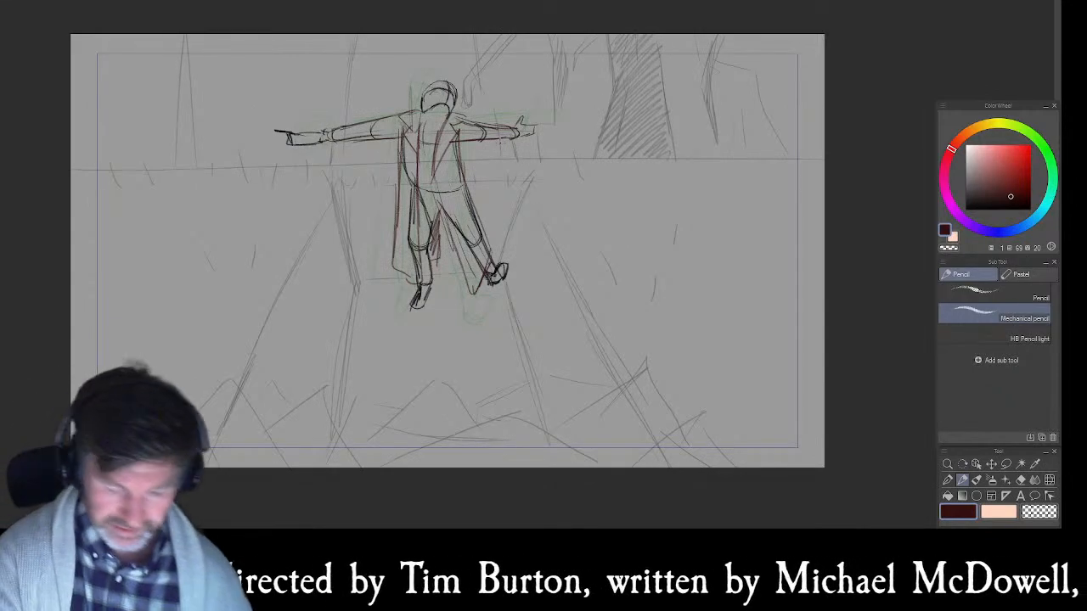
- Lasso the tree-side arm and transform it so it reaches slightly farther out from the shoulder
key("m")
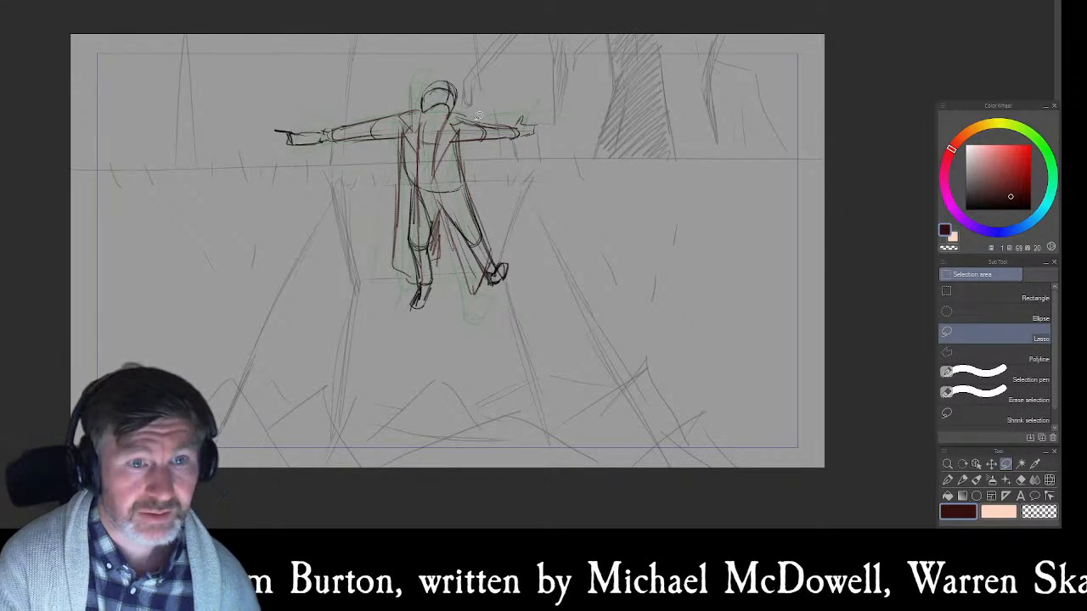
mouse_move(458, 119)
left_mouse_down()
mouse_move(464, 147)
mouse_move(564, 124)
left_mouse_up()
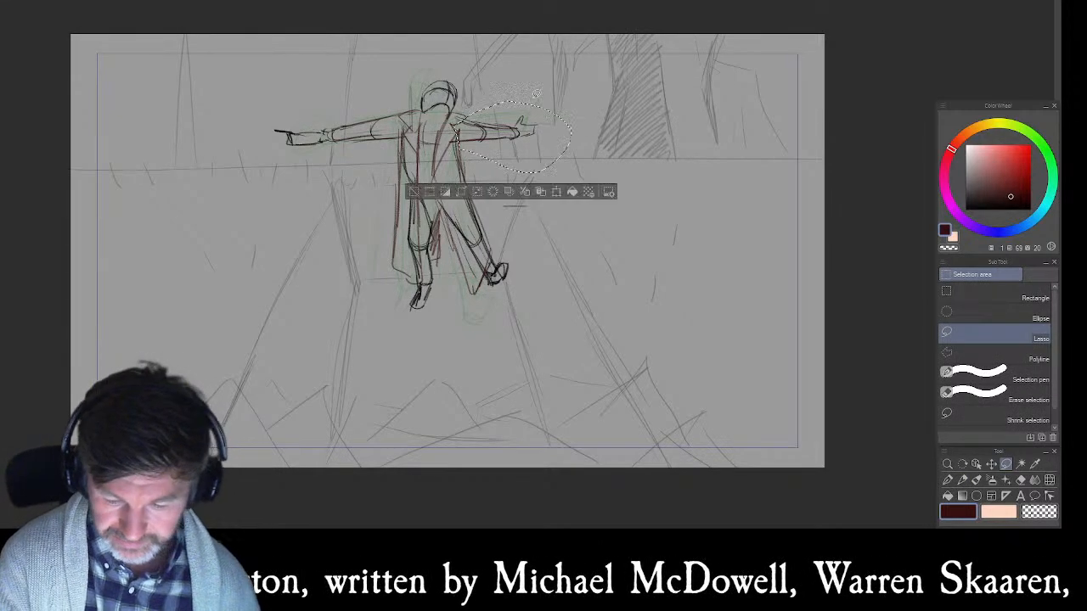
left_click(557, 192)
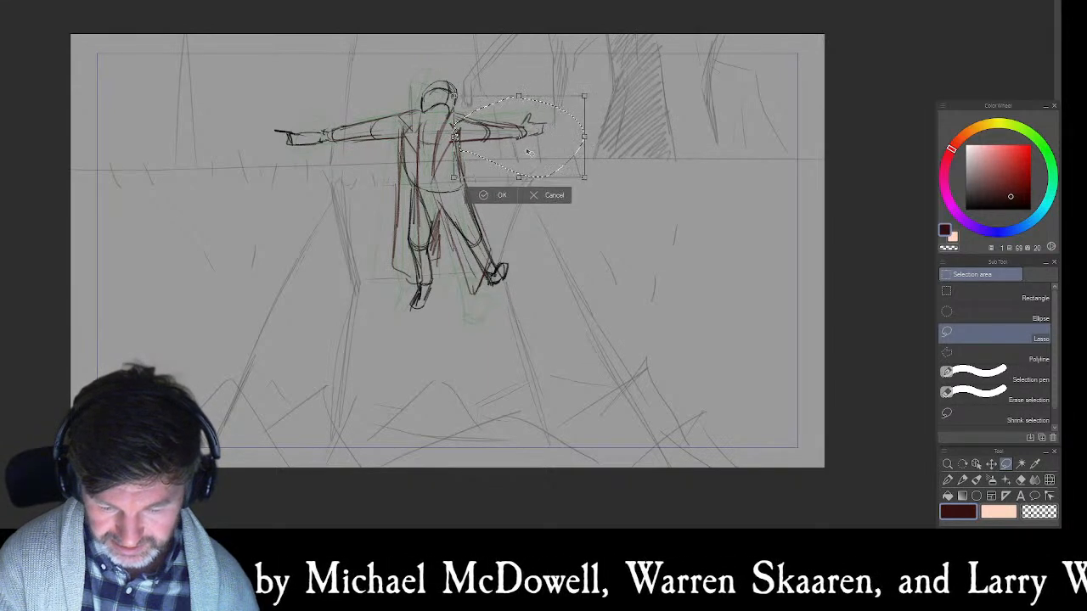
left_click(491, 198)
key("ctrl+d")
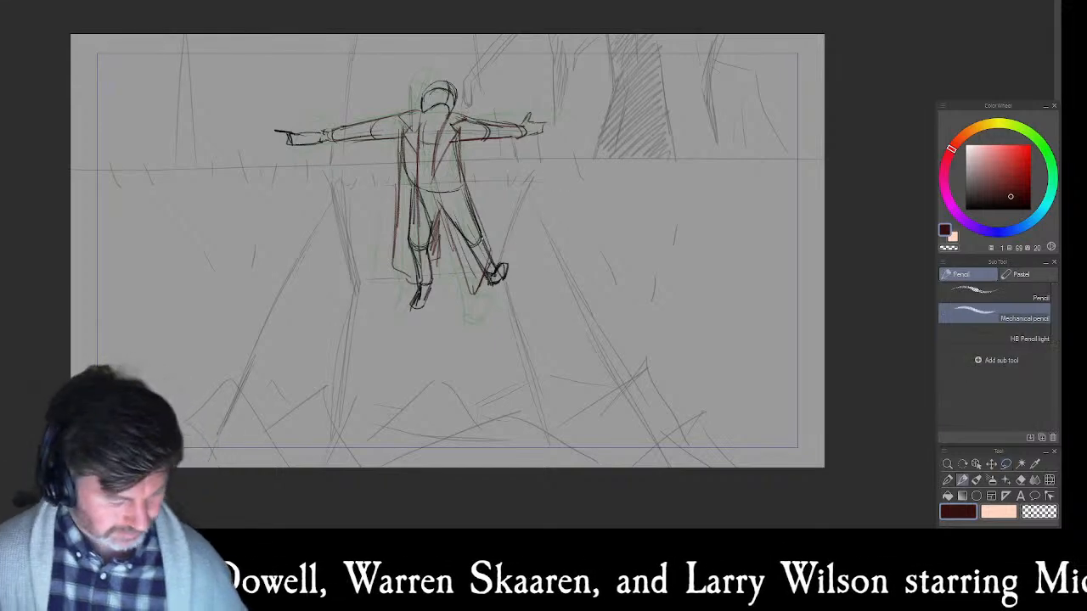
- Step back and forth through the frames to check how the figure's poses play against the moving background
key("Right")
key("Right")
key("Left")
key("Left")
key("Right")
key("Right")
key("Right")
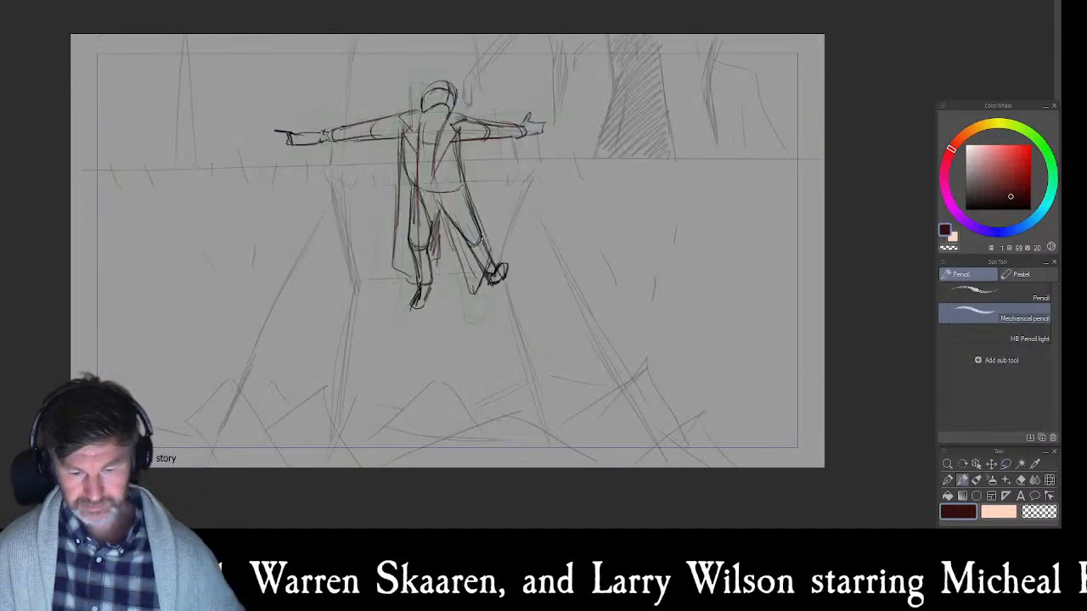
key("Right")
key("Right")
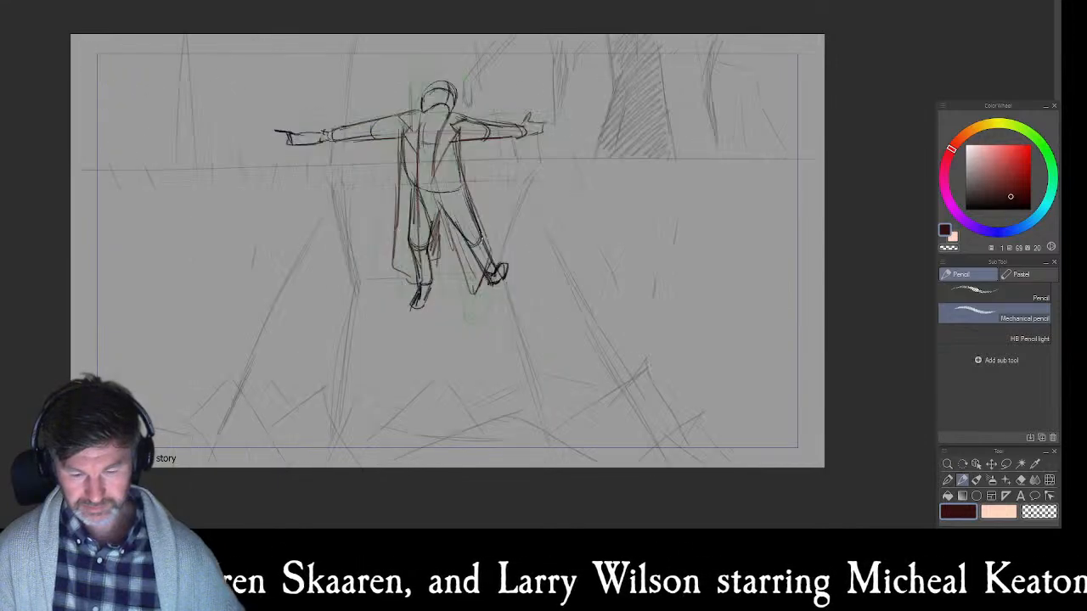
- Lasso the figure's legs and lower coat, then rotate them slightly toward the sign side and stretch the lower corners downward
key("Right")
key("Left")
key("Right")
key("Left")
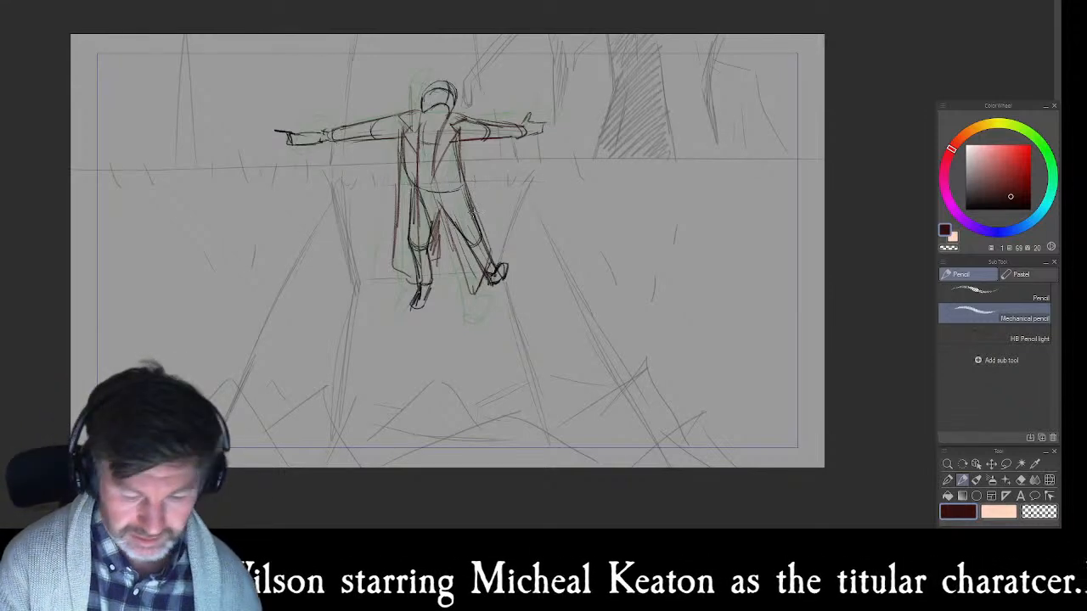
key("m")
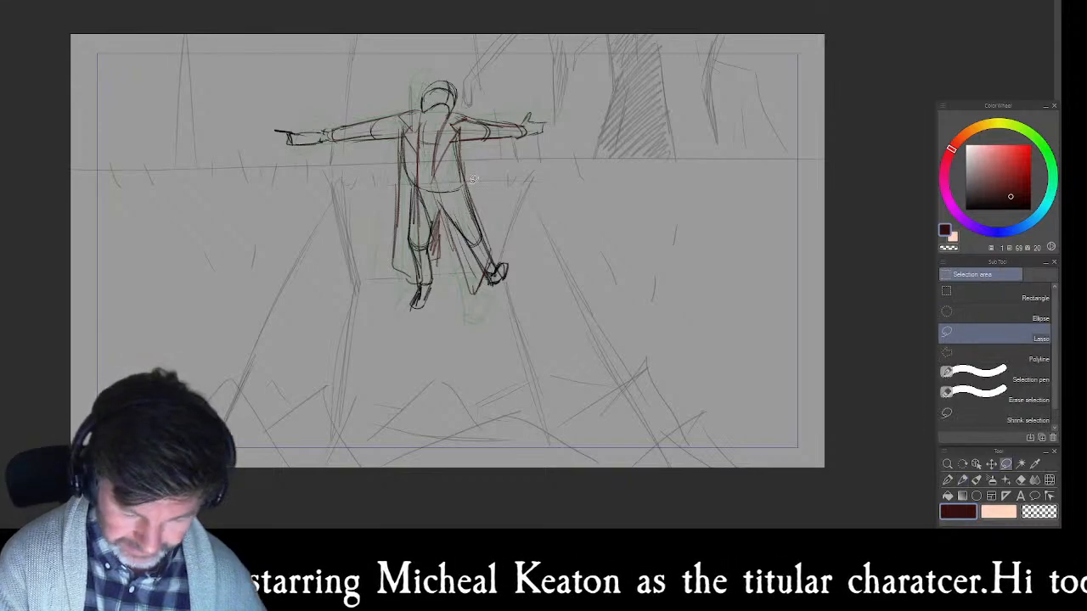
mouse_move(395, 311)
left_mouse_down()
mouse_move(552, 274)
mouse_move(561, 293)
mouse_move(550, 313)
left_mouse_up()
left_click(546, 348)
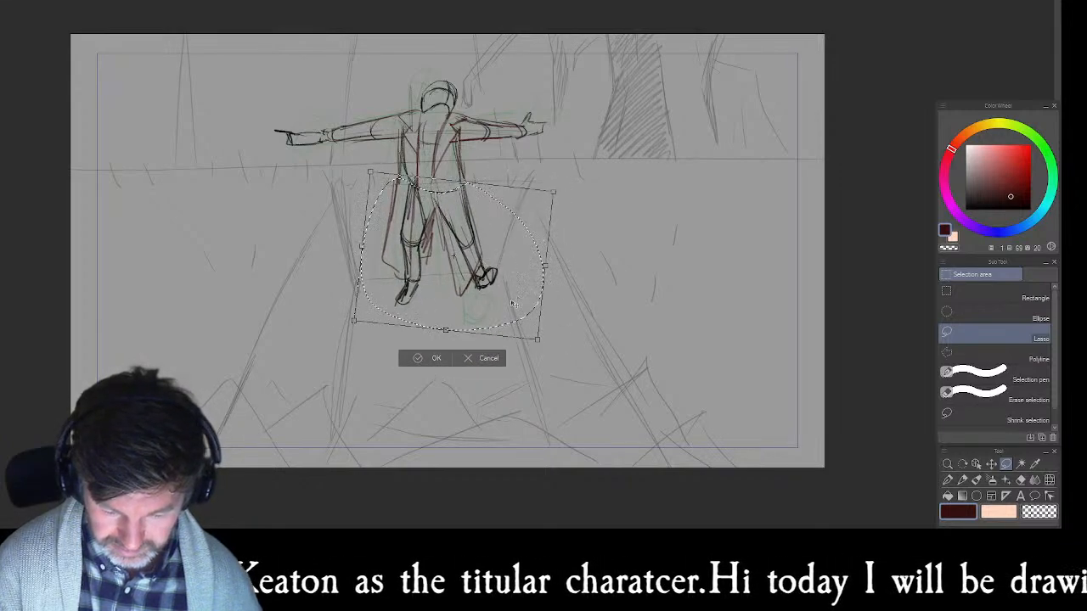
left_click_drag(447, 331, 447, 341)
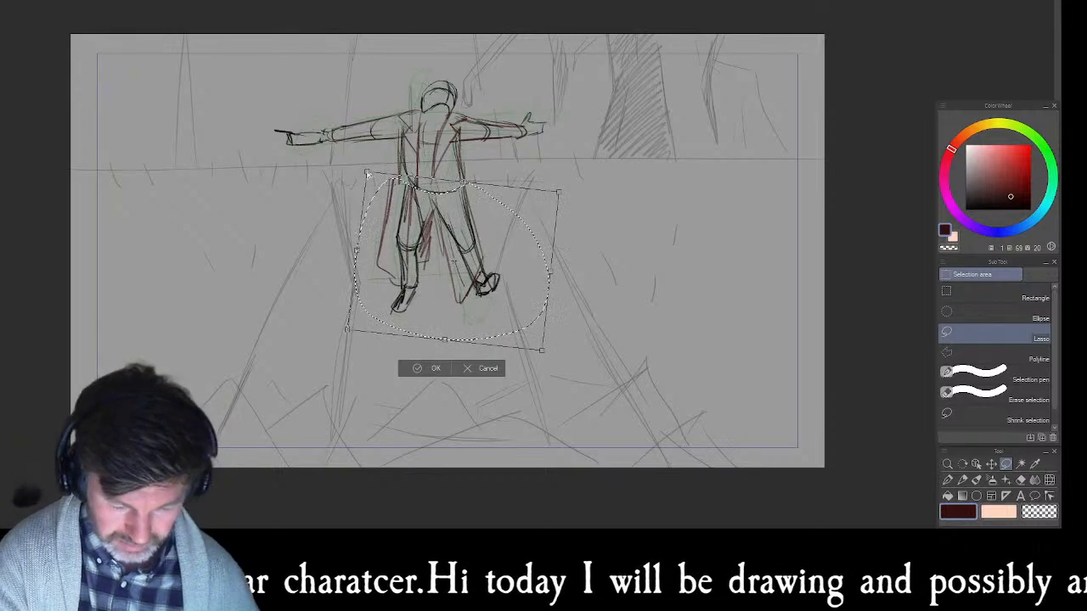
left_click_drag(365, 172, 368, 173)
left_click_drag(558, 192, 556, 189)
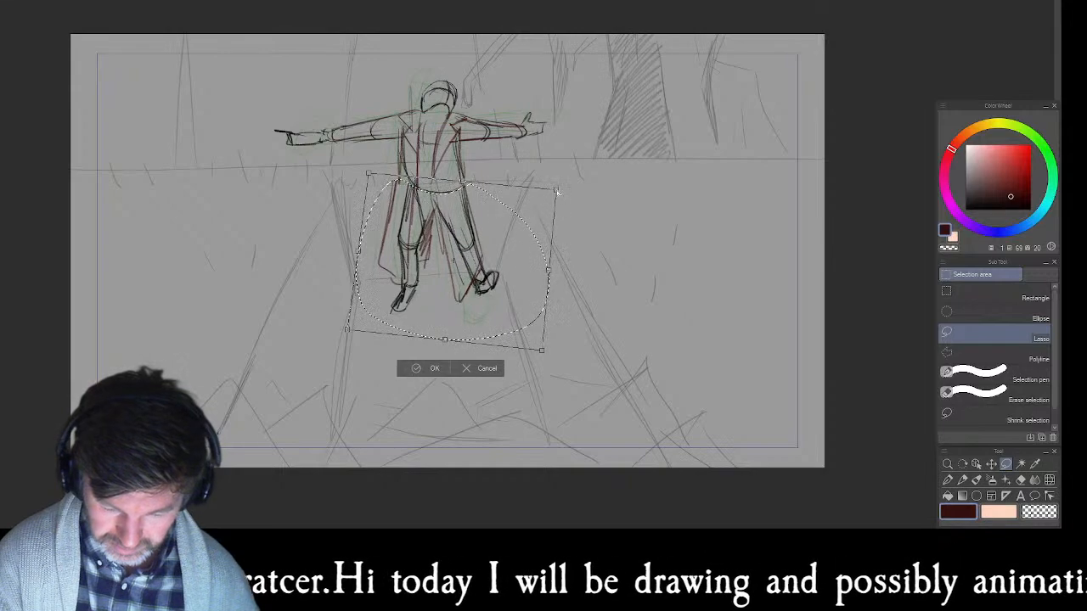
left_click_drag(347, 329, 346, 329)
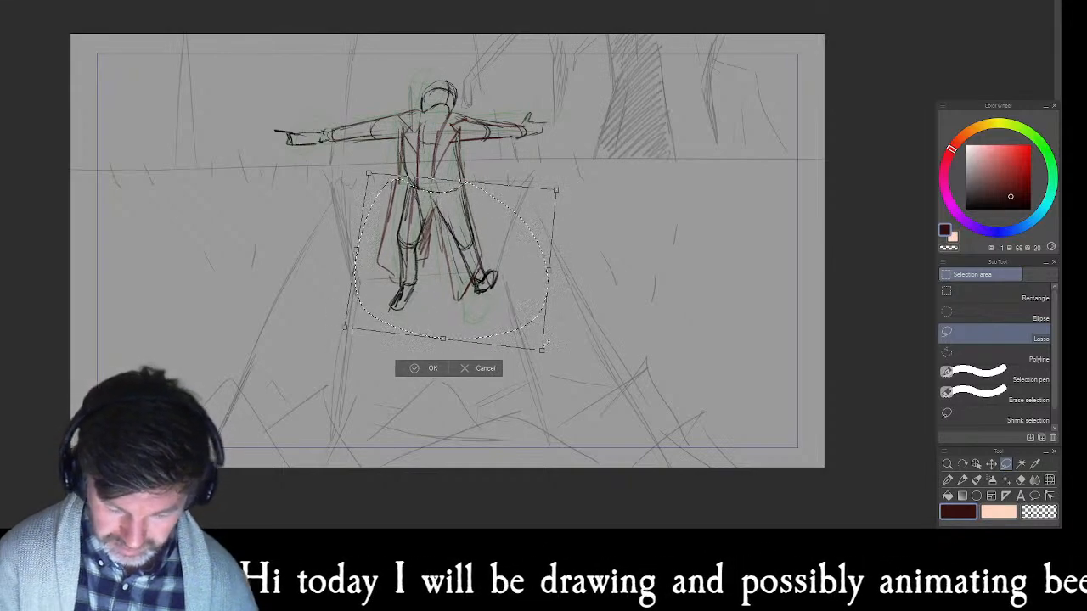
left_click_drag(541, 349, 545, 361)
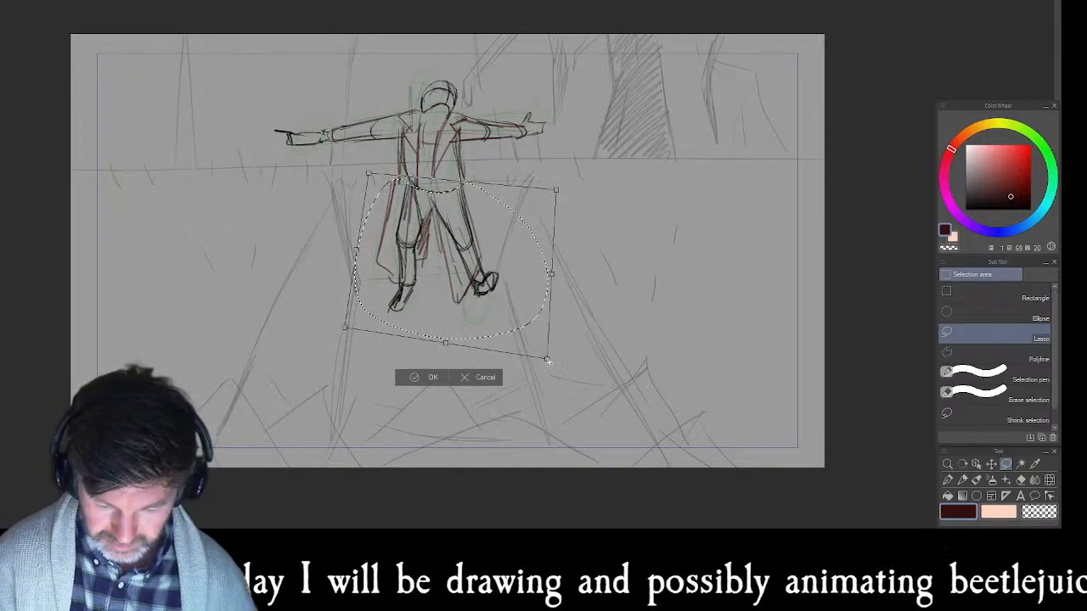
left_click(433, 379)
key("ctrl+d")
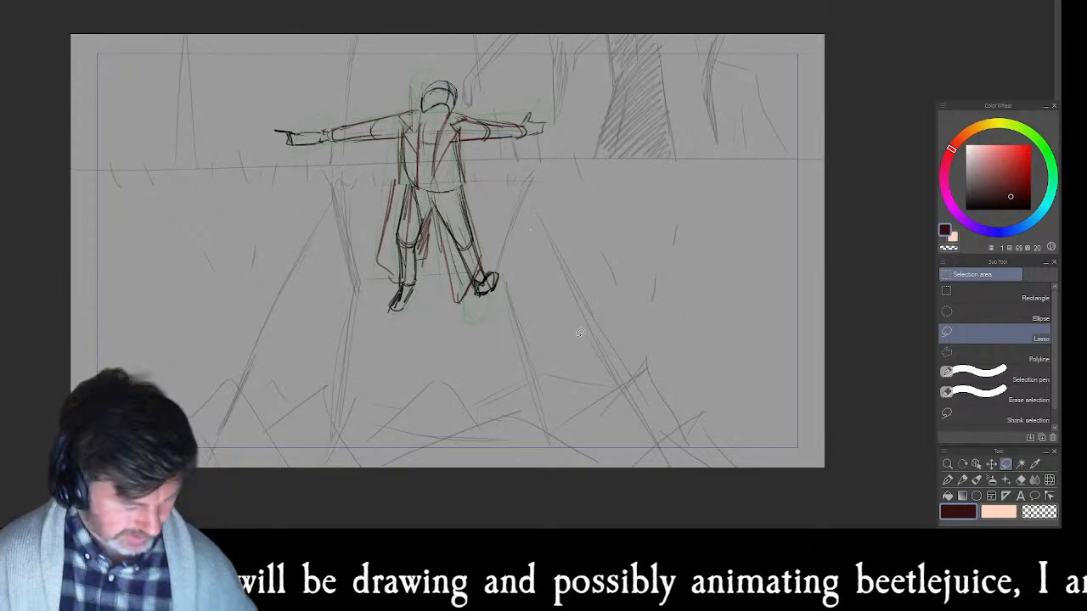
- Step back and forth through the frames to check the adjusted leg position against the moving background
key("Right")
key("Right")
key("Left")
key("Left")
key("Right")
key("Left")
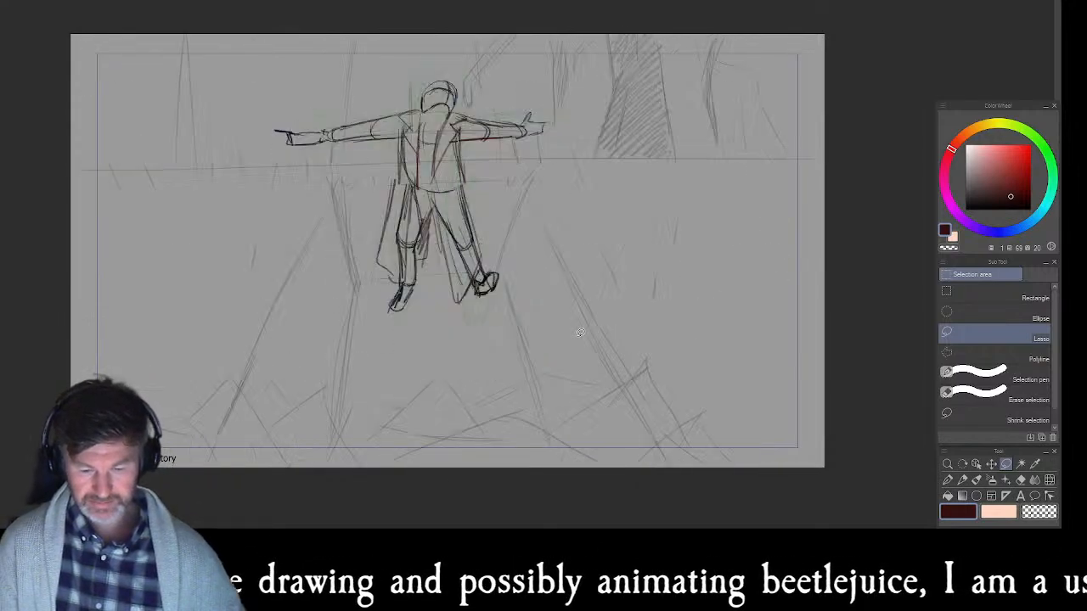
key("Right")
key("Right")
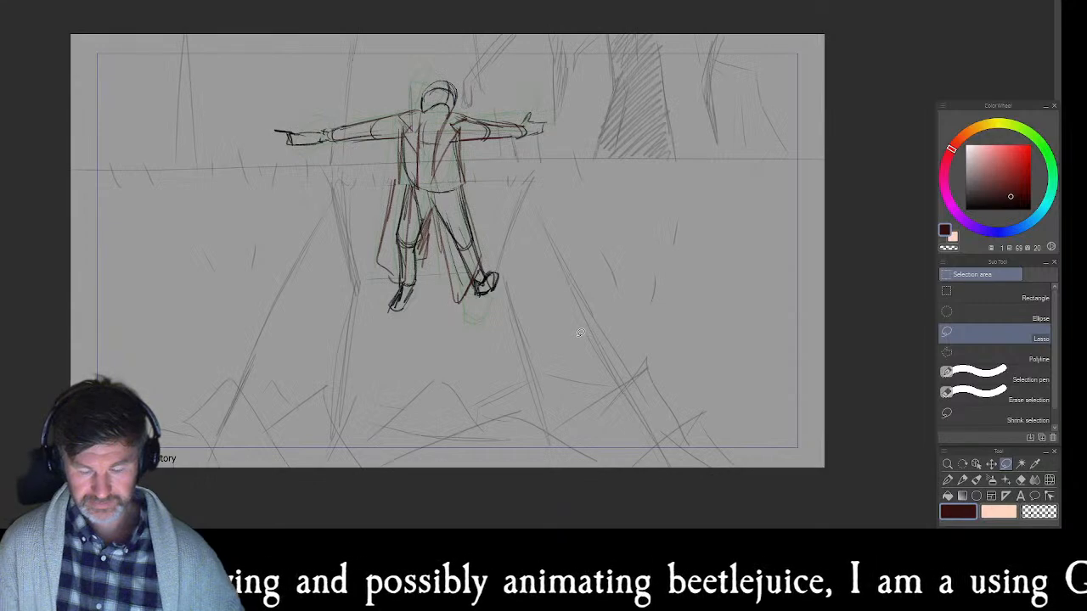
key("Right")
key("Right")
key("Right")
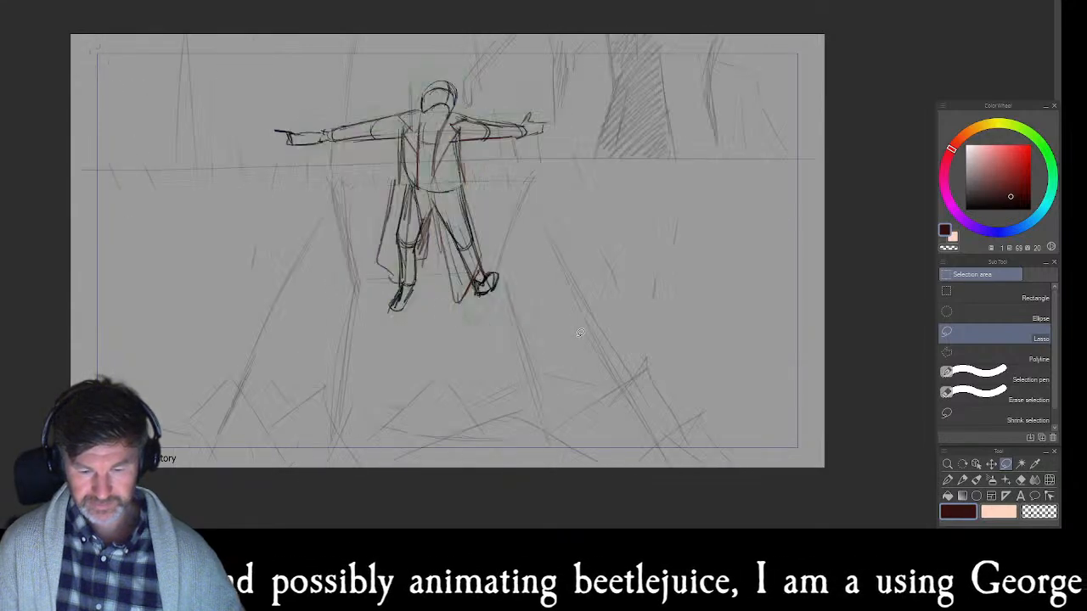
key("Right")
key("Left")
key("Left")
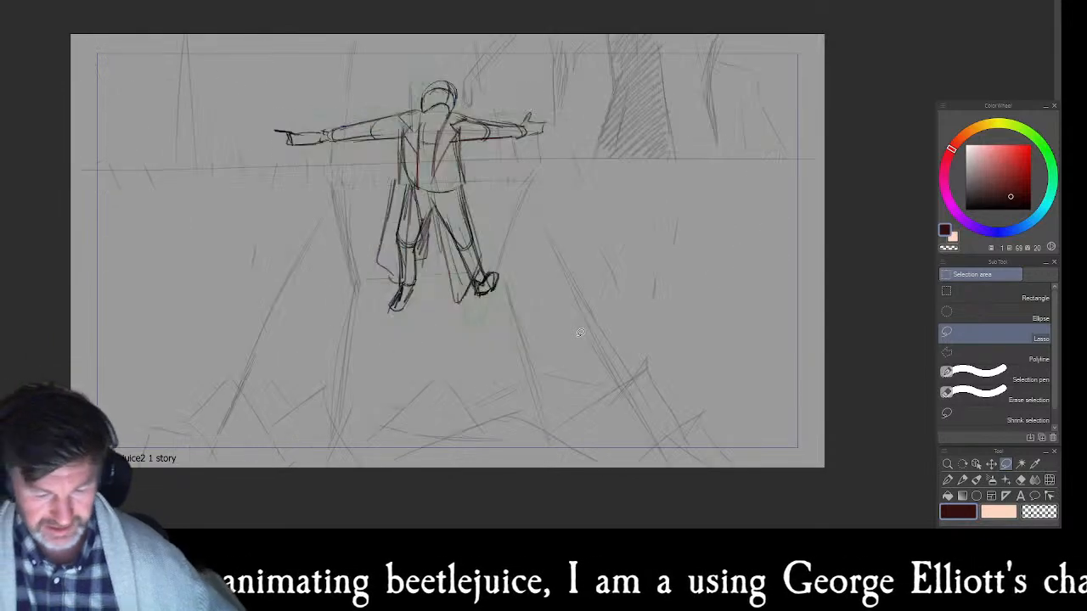
key("Right")
key("Right")
key("Left")
key("Right")
key("Right")
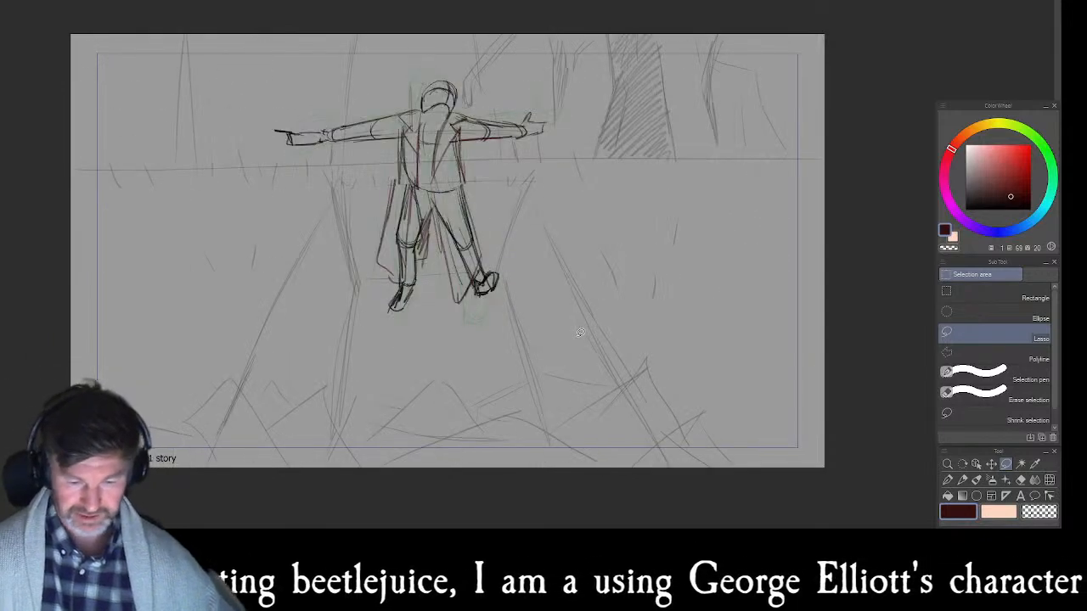
key("Right")
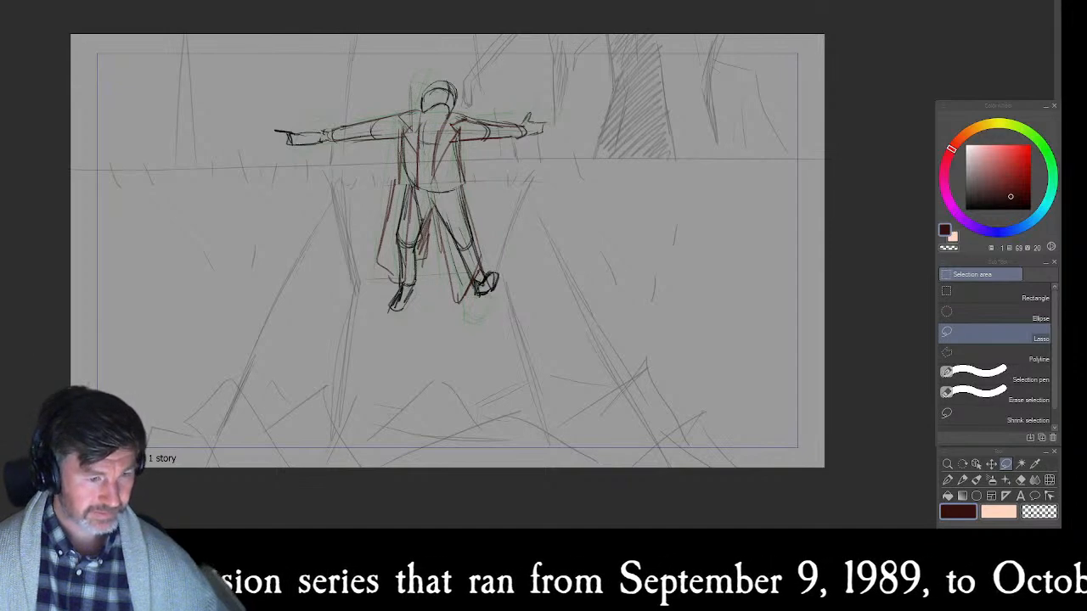
- Review the neighbouring key poses frame by frame, from the spread-arm pose to the bent-arm pose and the frame without a figure
key("Right")
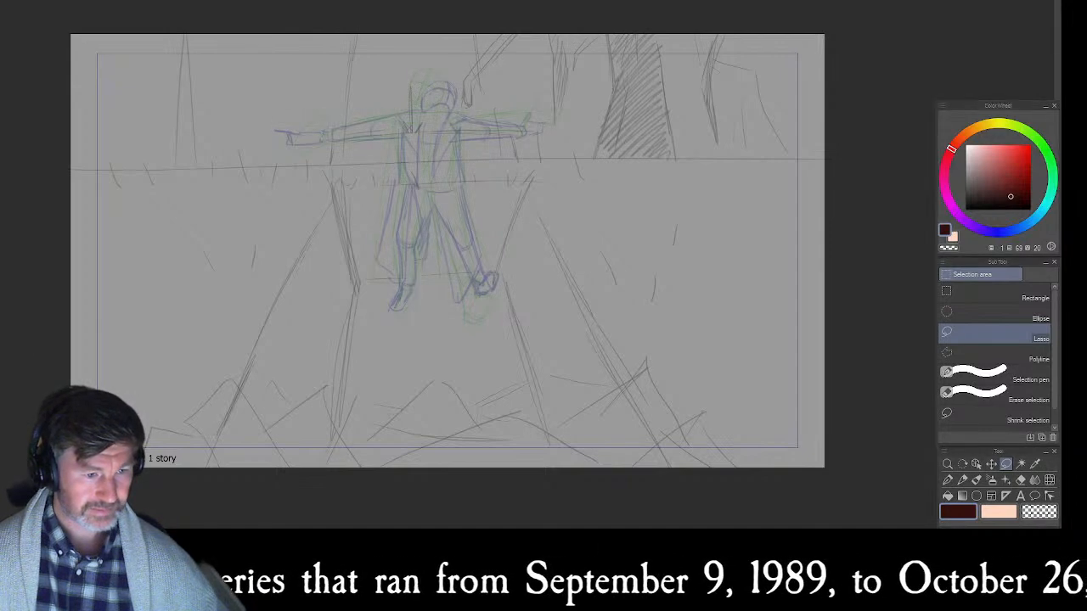
key("Left")
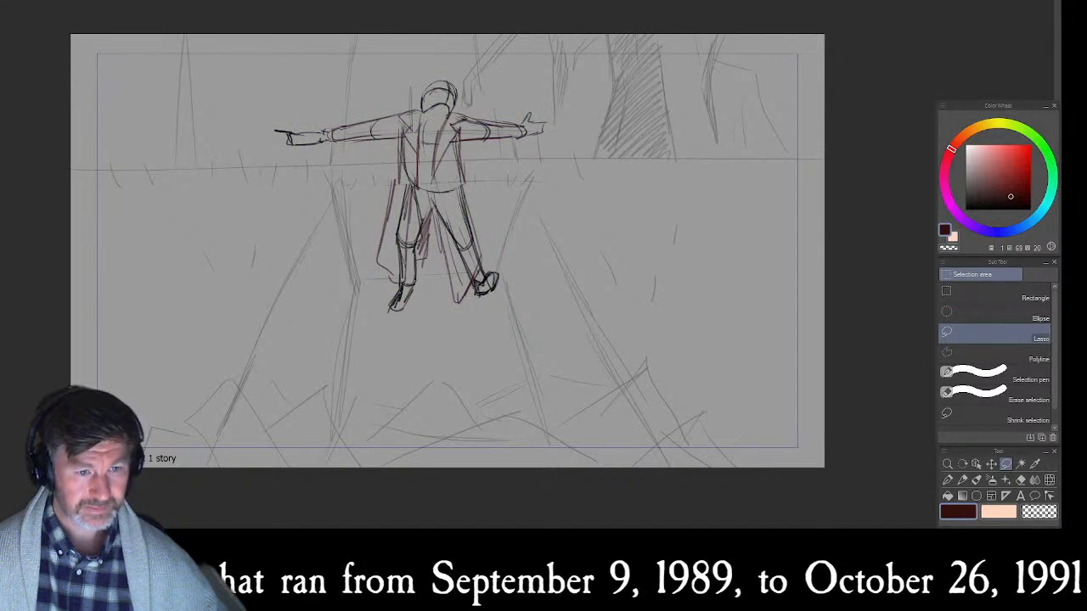
key("Left")
key("Right")
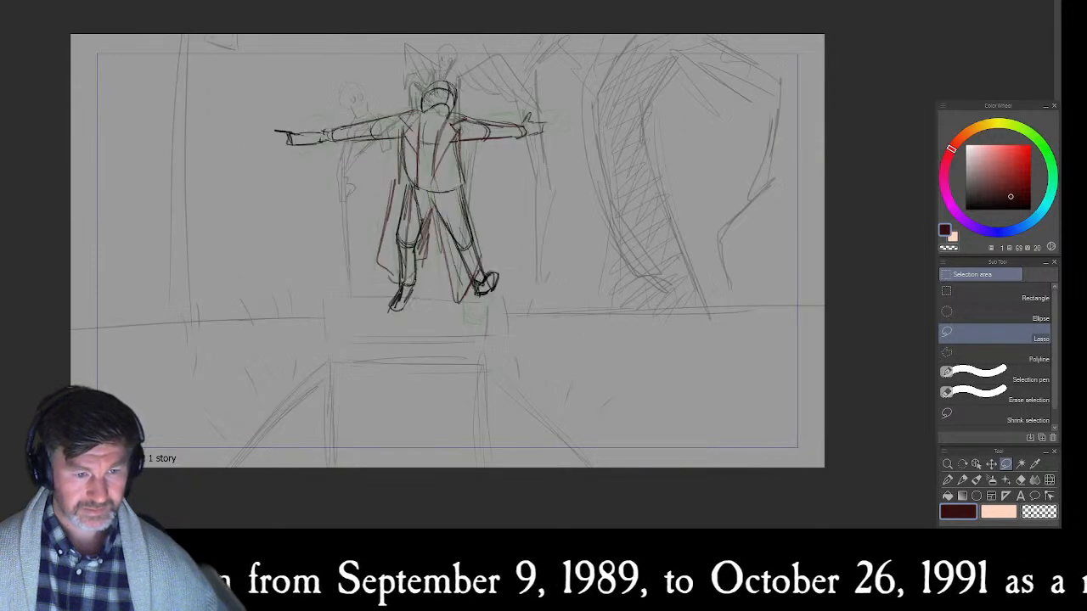
key("Right")
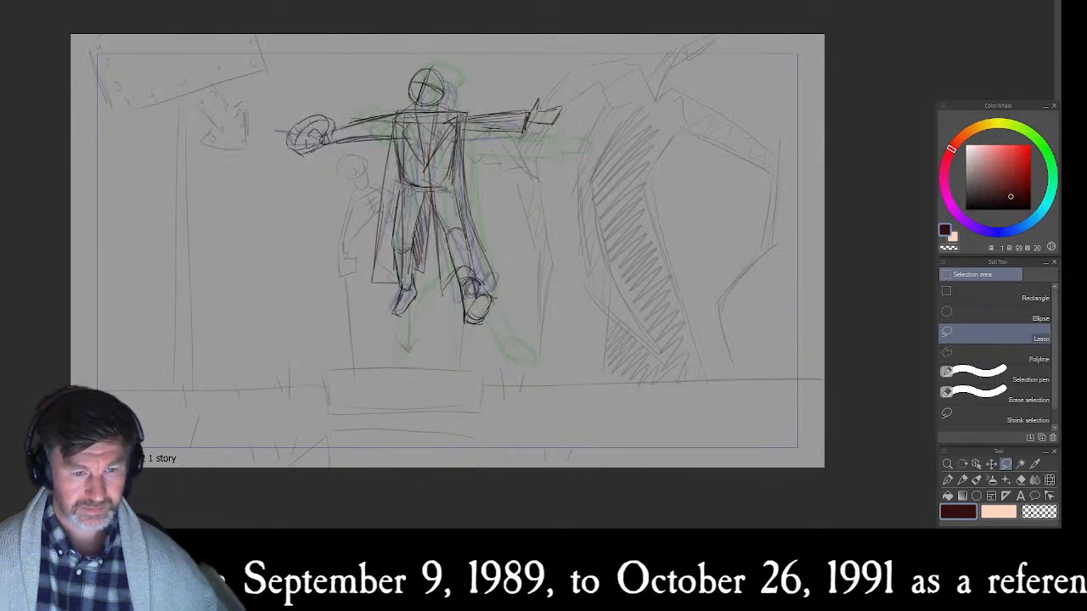
key("Left")
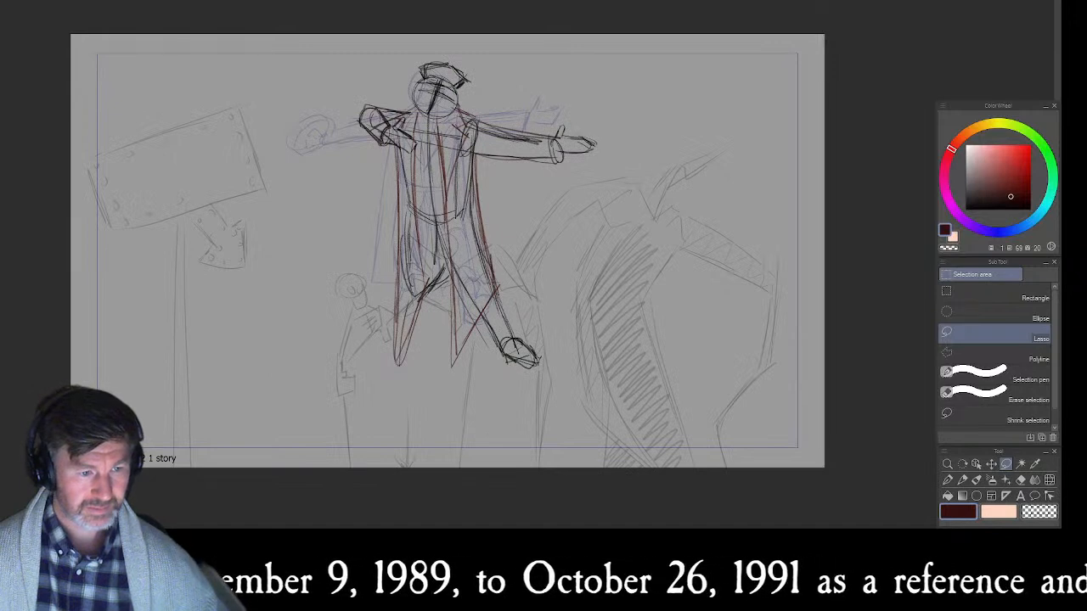
key("Left")
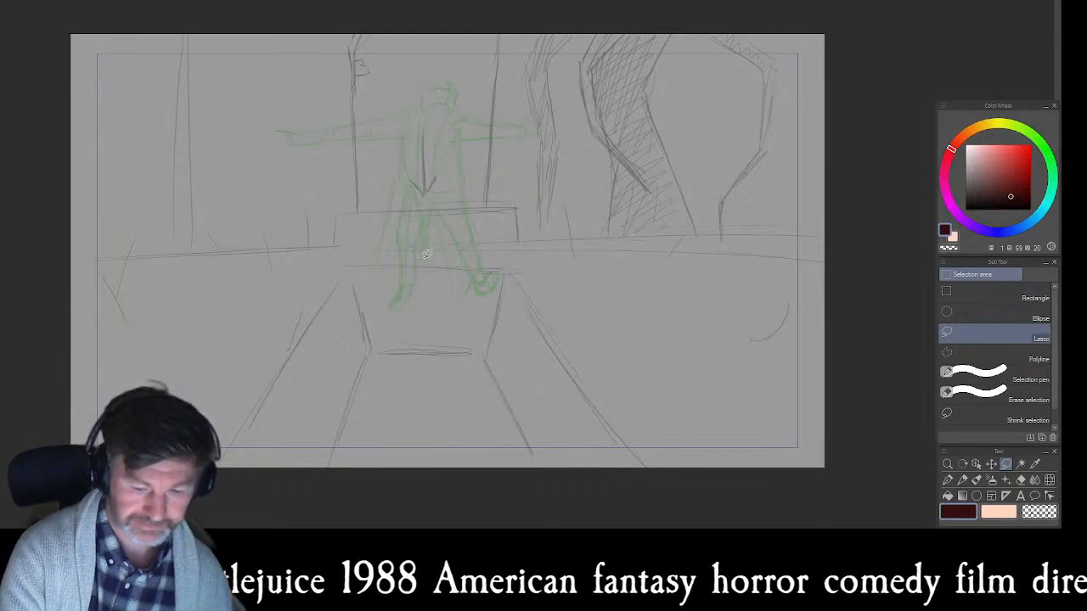
- Set the mechanical pencil to black and sketch a round head with guidelines just below the downward arrow
key("p")
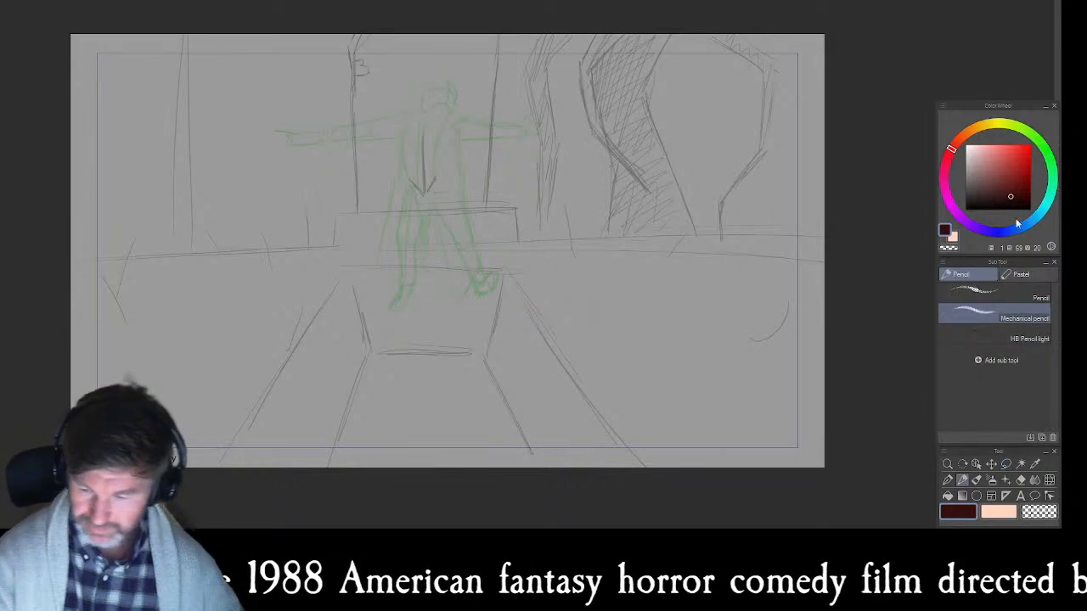
left_click_drag(1022, 207, 1048, 242)
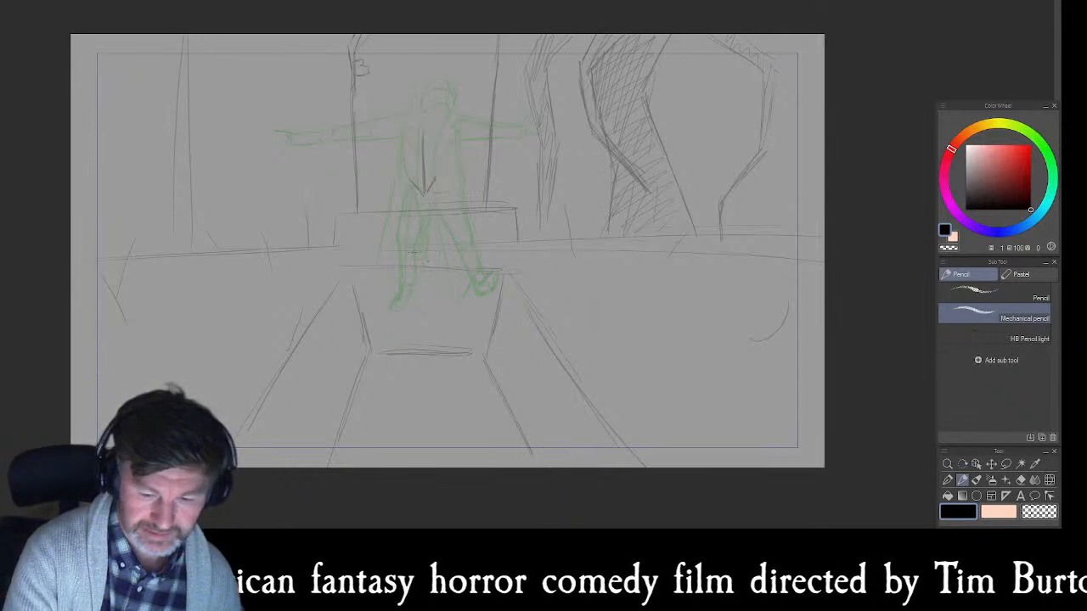
mouse_move(409, 201)
left_mouse_down()
mouse_move(445, 238)
mouse_move(449, 212)
mouse_move(428, 197)
mouse_move(422, 245)
left_mouse_up()
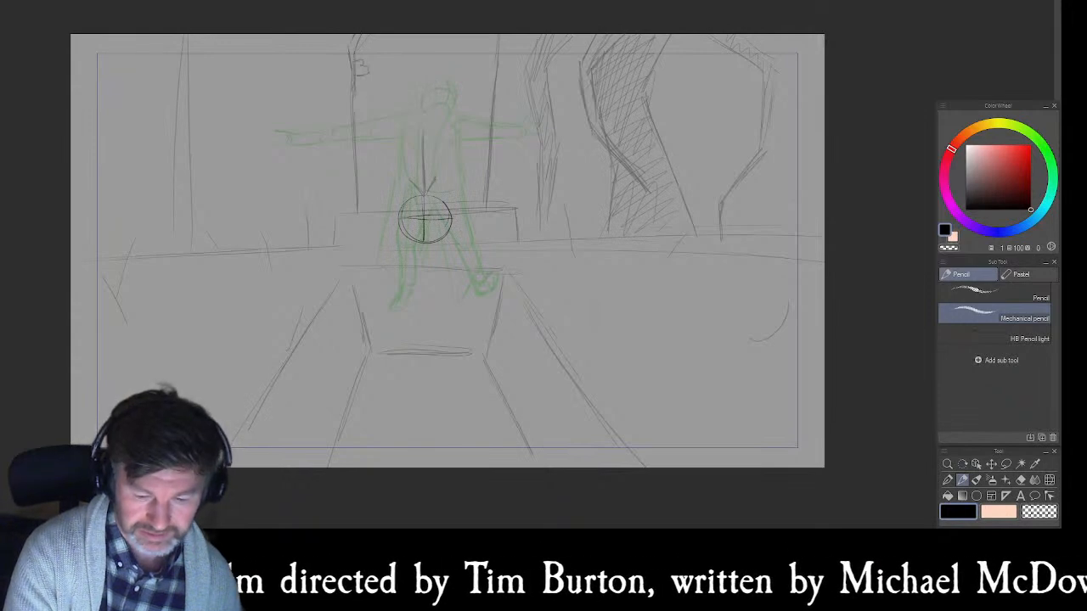
- Sketch the boxy torso below the head, with a shoulder line, both sides, chest guides and a curved waist
left_click_drag(403, 251, 447, 245)
left_click_drag(392, 274, 391, 348)
left_click_drag(377, 261, 387, 328)
mouse_move(401, 251)
left_mouse_down()
mouse_move(457, 276)
mouse_move(458, 336)
left_mouse_up()
left_click_drag(462, 254, 458, 353)
left_click_drag(418, 247, 460, 249)
left_click_drag(406, 288, 435, 289)
left_click_drag(391, 285, 420, 283)
left_click_drag(389, 348, 461, 350)
- Rough in both legs from the waist down to the bottom edge of the frame
left_click_drag(380, 375, 381, 415)
left_click_drag(386, 349, 384, 454)
left_click_drag(424, 386, 417, 465)
left_click_drag(427, 404, 446, 467)
left_click_drag(459, 348, 480, 467)
- Sketch the sign-side arm hanging diagonally outward from the shoulder
left_click_drag(370, 279, 346, 345)
left_click_drag(386, 251, 347, 343)
left_click_drag(360, 294, 342, 362)
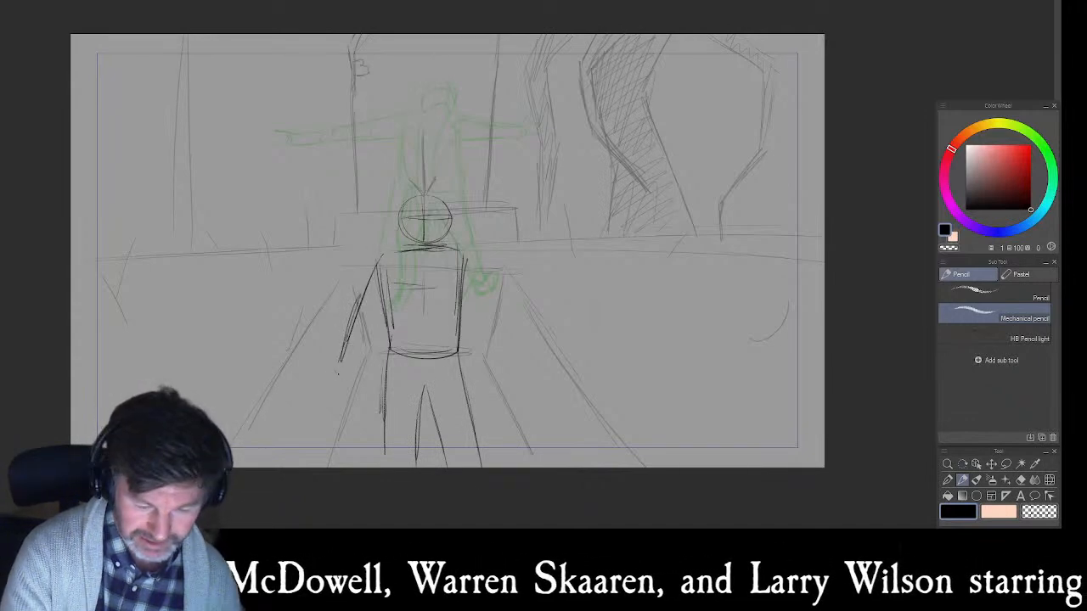
left_click_drag(390, 309, 373, 353)
left_click_drag(389, 302, 357, 373)
- Sketch the tree-side arm and both hanging hands, and add a brimmed hat on the head
left_click_drag(471, 255, 509, 352)
left_click_drag(476, 276, 508, 352)
left_click_drag(468, 314, 483, 335)
mouse_move(459, 289)
left_mouse_down()
mouse_move(489, 381)
mouse_move(496, 393)
mouse_move(509, 389)
left_mouse_up()
left_click_drag(507, 359, 510, 391)
mouse_move(359, 377)
left_mouse_down()
mouse_move(344, 408)
mouse_move(328, 389)
mouse_move(344, 411)
left_mouse_up()
mouse_move(405, 207)
left_mouse_down()
mouse_move(465, 204)
mouse_move(404, 207)
mouse_move(426, 179)
mouse_move(453, 194)
mouse_move(449, 206)
mouse_move(404, 211)
mouse_move(452, 203)
left_mouse_up()
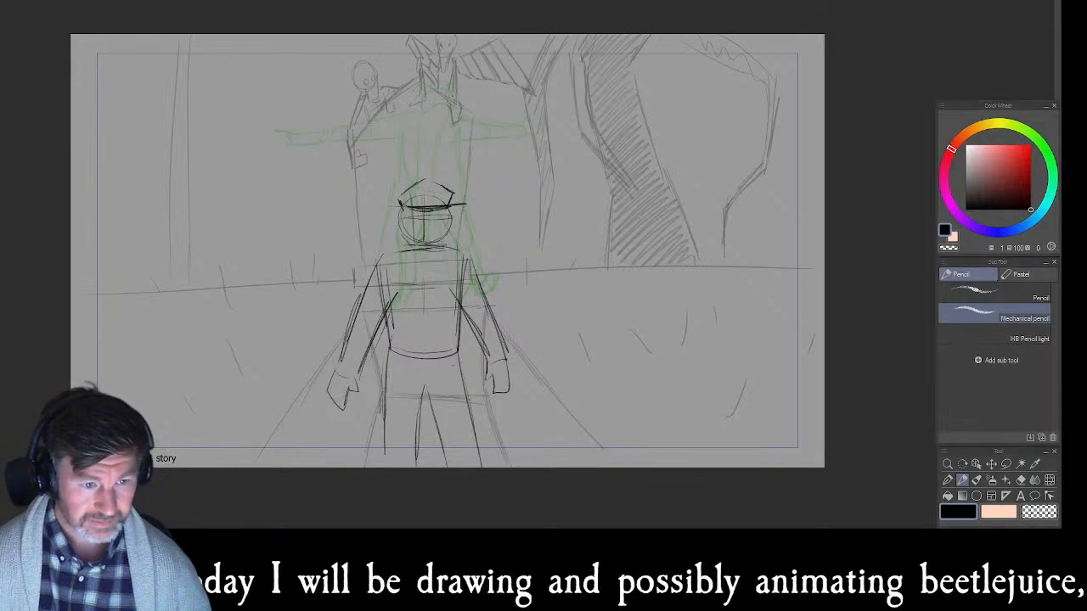
- On the following frame, sketch a higher, smaller figure's round head and tapered torso with a centre line
key("Right")
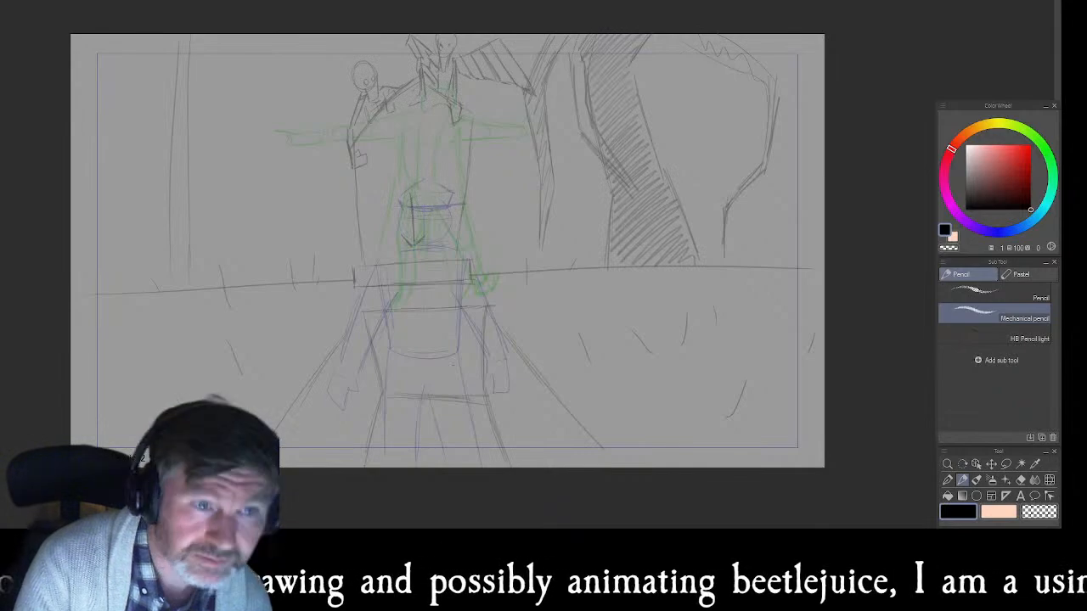
mouse_move(411, 178)
left_mouse_down()
mouse_move(454, 180)
mouse_move(419, 152)
mouse_move(413, 182)
left_mouse_up()
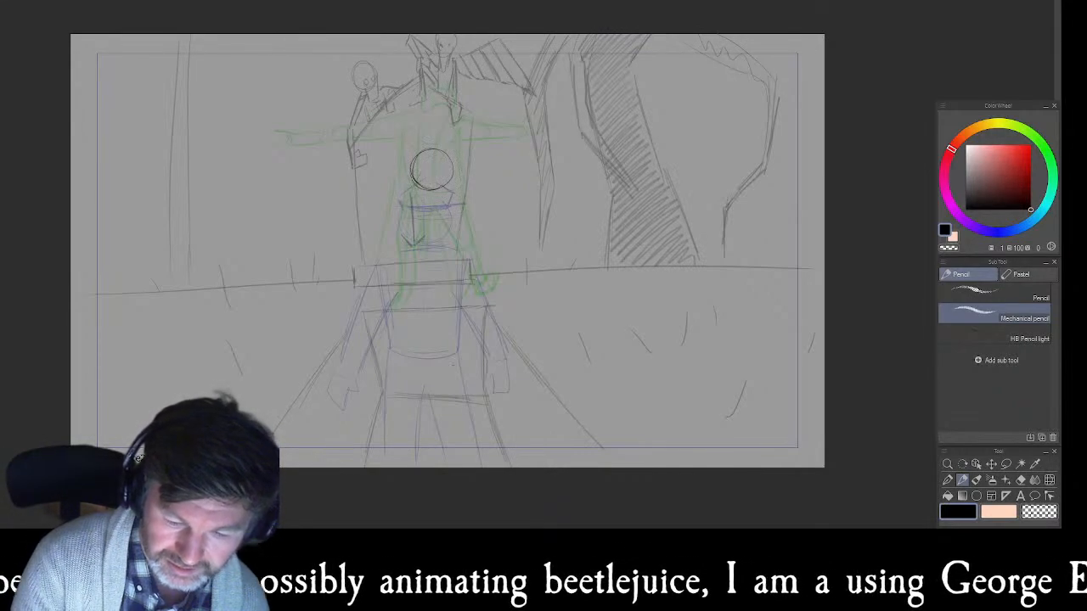
left_click_drag(408, 212, 406, 255)
left_click_drag(455, 192, 460, 265)
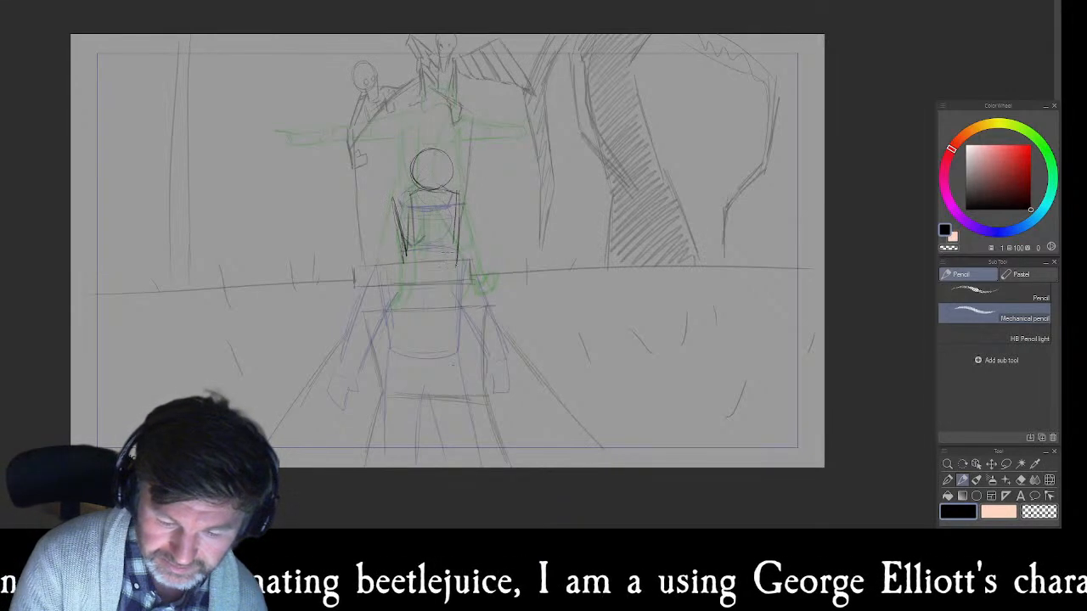
mouse_move(396, 191)
left_mouse_down()
mouse_move(406, 265)
mouse_move(455, 268)
left_mouse_up()
left_click_drag(429, 209, 430, 241)
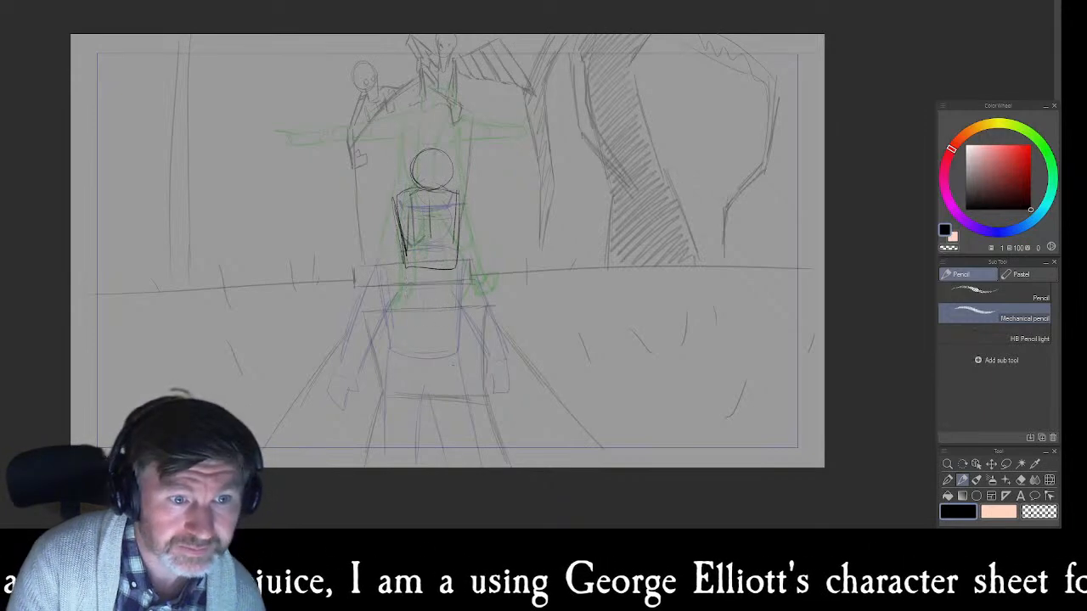
- Sketch the sign-side leg with its knee, shin and foot, and erase the excess lines around the knee
left_click_drag(403, 285, 397, 348)
left_click_drag(401, 299, 411, 367)
mouse_move(410, 372)
left_mouse_down()
mouse_move(416, 390)
mouse_move(423, 317)
left_mouse_up()
mouse_move(405, 267)
left_mouse_down()
mouse_move(400, 320)
mouse_move(425, 322)
mouse_move(425, 383)
left_mouse_up()
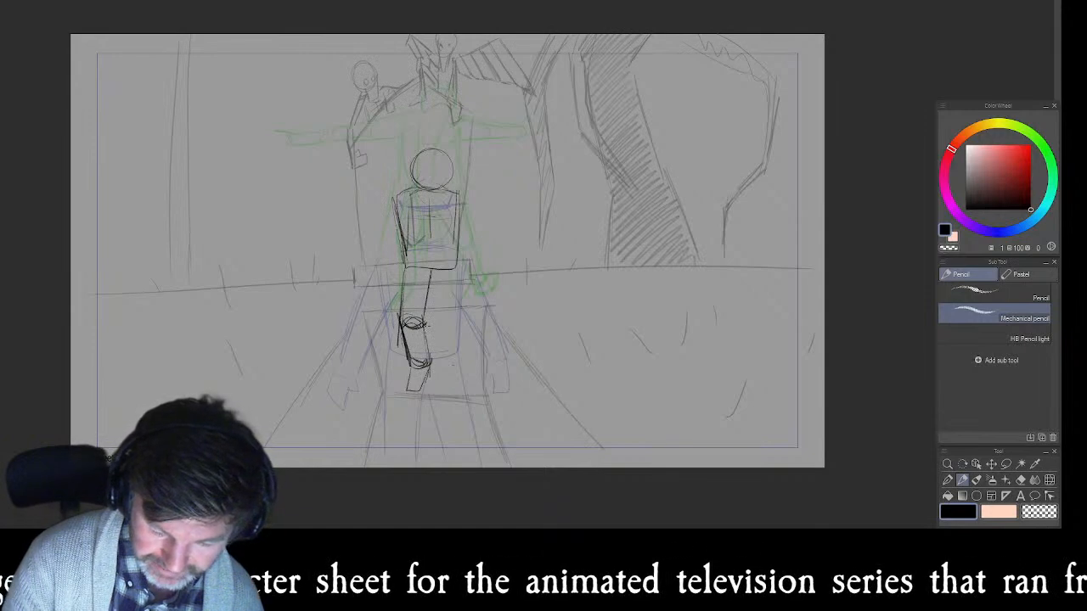
key("e")
left_click_drag(408, 314, 424, 366)
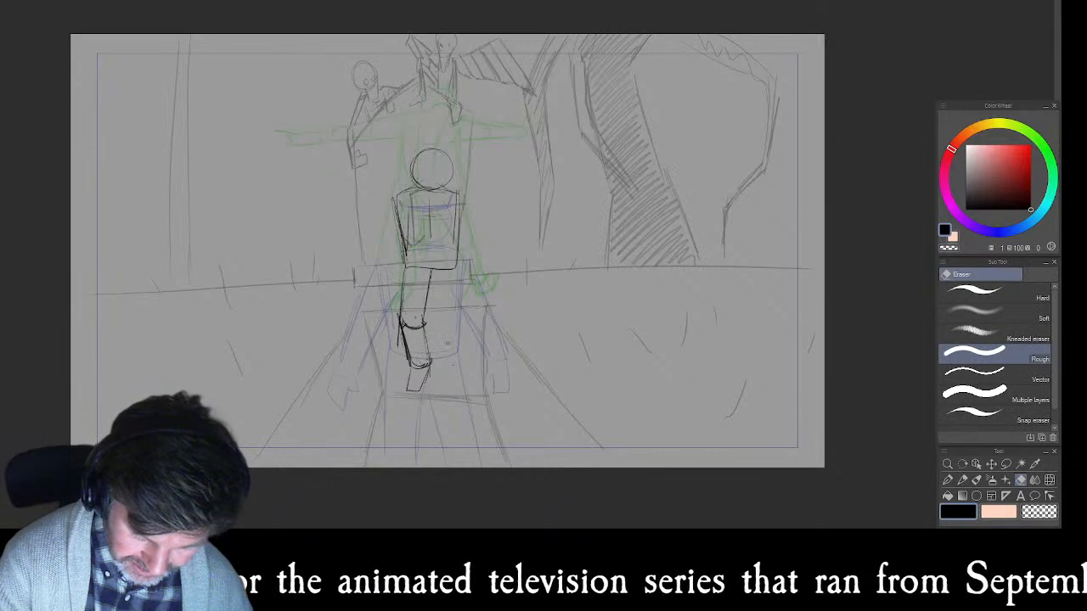
- Sketch the tree-side leg with its thigh, knee, shin and flat foot, and clean up the inner thigh line with the eraser
key("p")
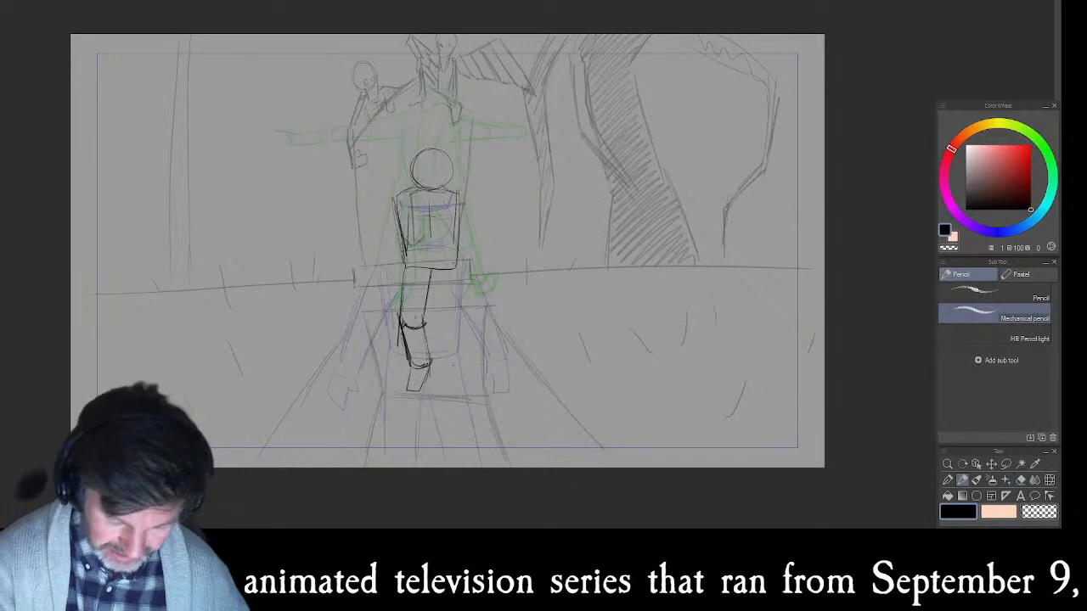
mouse_move(461, 312)
left_mouse_down()
mouse_move(449, 322)
mouse_move(468, 320)
left_mouse_up()
left_click_drag(435, 279, 445, 321)
left_click_drag(465, 265, 467, 314)
left_click_drag(437, 277, 449, 322)
mouse_move(449, 321)
left_mouse_down()
mouse_move(465, 317)
mouse_move(450, 354)
mouse_move(469, 368)
mouse_move(457, 372)
mouse_move(484, 376)
mouse_move(464, 382)
mouse_move(481, 388)
mouse_move(461, 387)
left_mouse_up()
left_click_drag(456, 373, 460, 386)
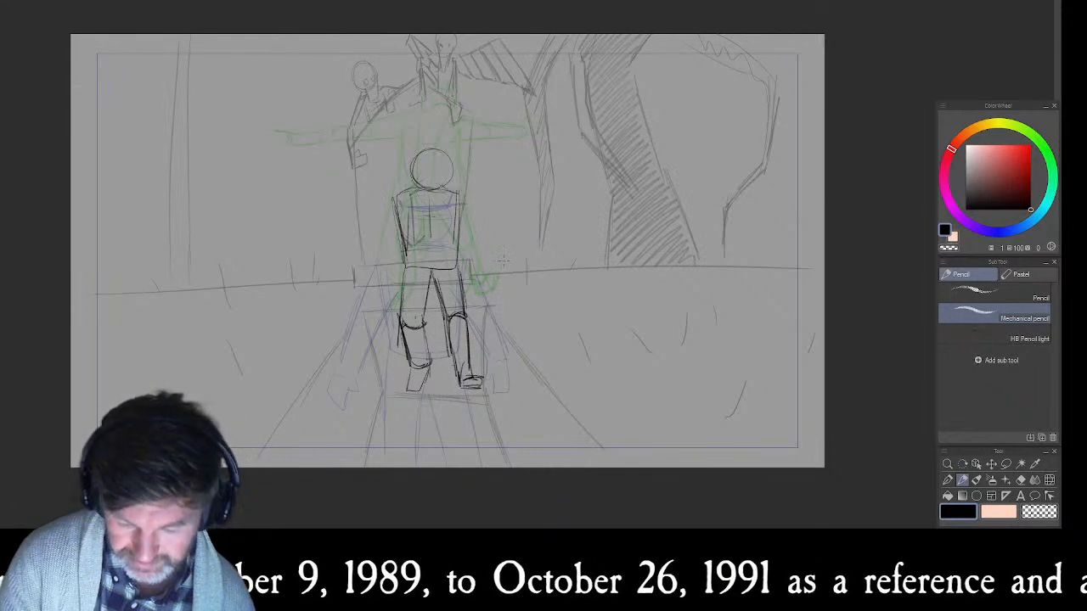
mouse_move(450, 324)
left_mouse_down()
mouse_move(450, 377)
mouse_move(464, 313)
left_mouse_up()
left_click_drag(432, 272, 443, 317)
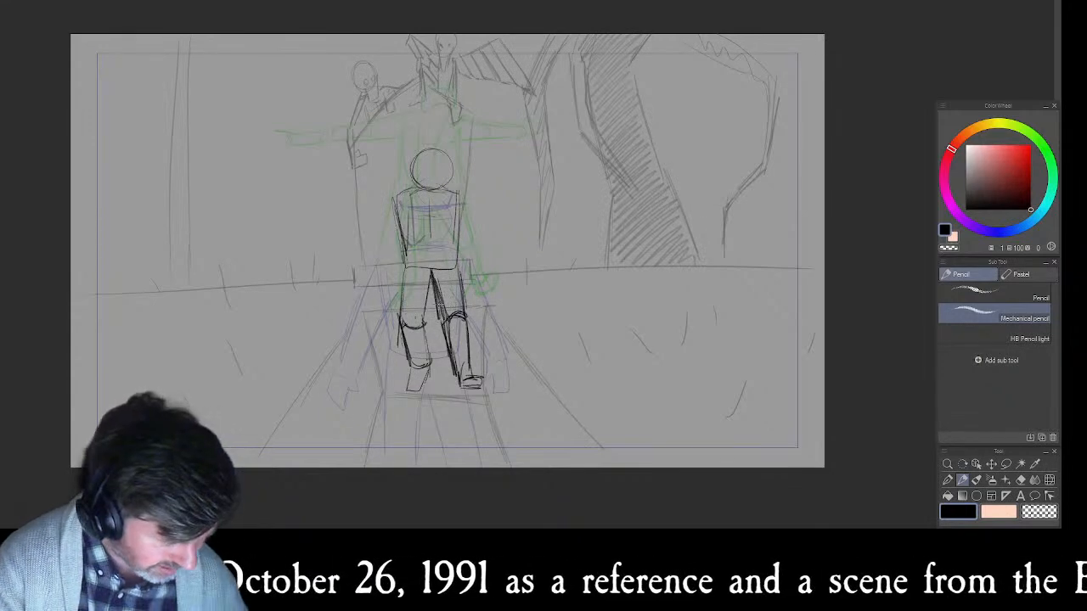
key("e")
mouse_move(442, 278)
left_mouse_down()
mouse_move(438, 314)
mouse_move(435, 298)
left_mouse_up()
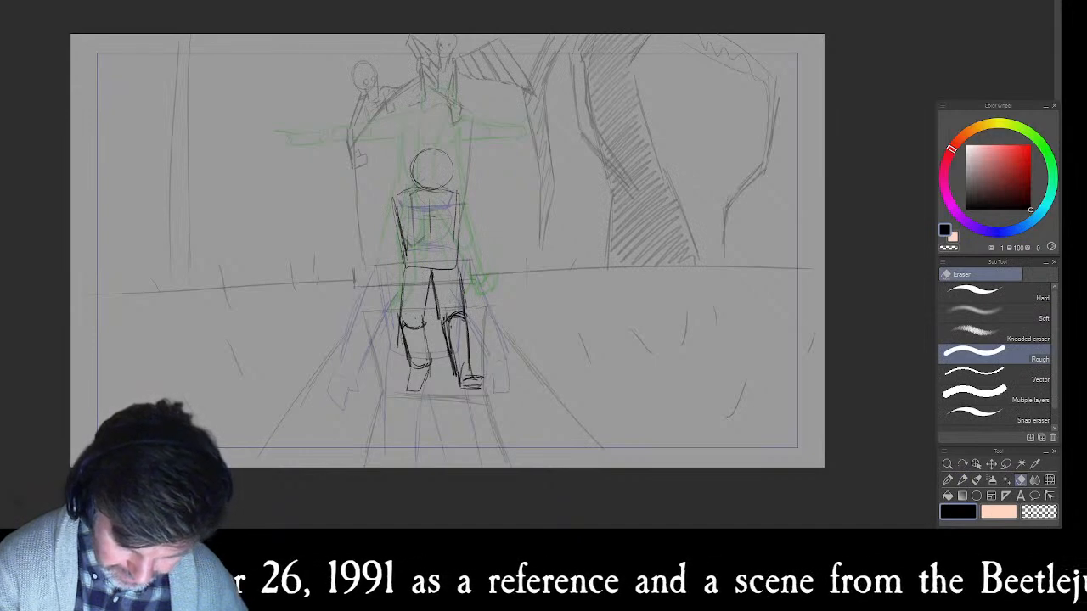
- Redraw the sign-side leg's inner thigh and shin lines, and tidy them with the eraser
key("p")
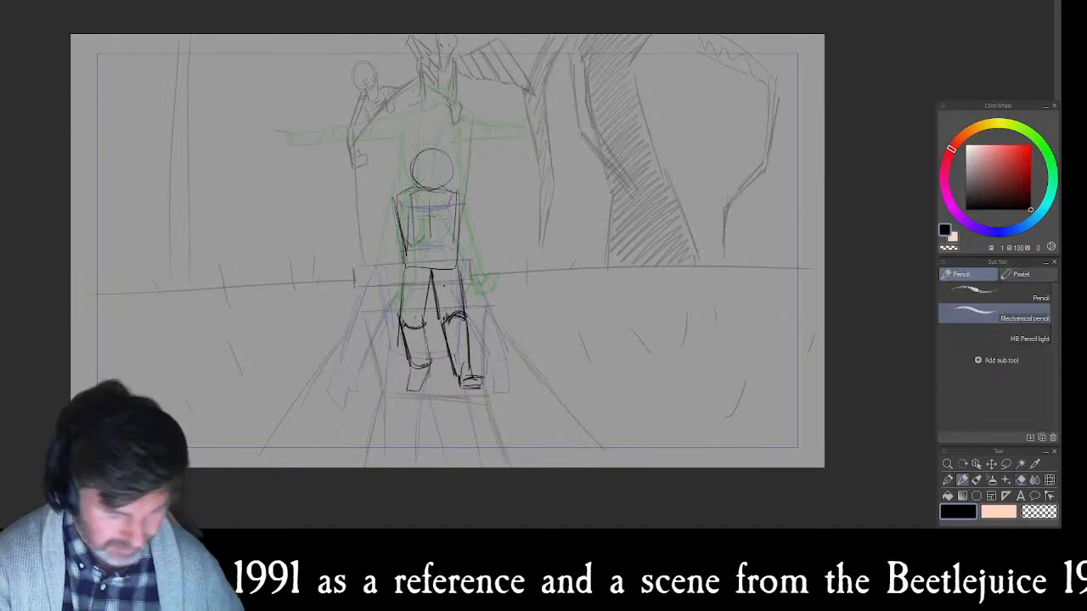
left_click_drag(429, 288, 421, 340)
mouse_move(425, 336)
left_mouse_down()
mouse_move(424, 369)
mouse_move(424, 321)
left_mouse_up()
key("e")
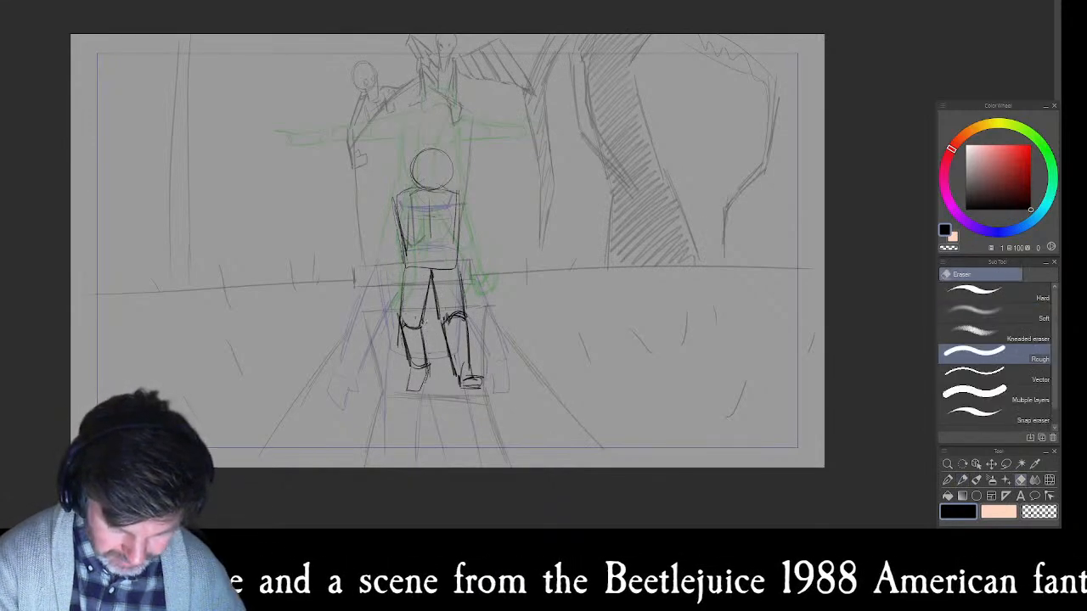
- Sketch the sign-side arm bent at a raised elbow, with its hand resting on the crown of the head
key("p")
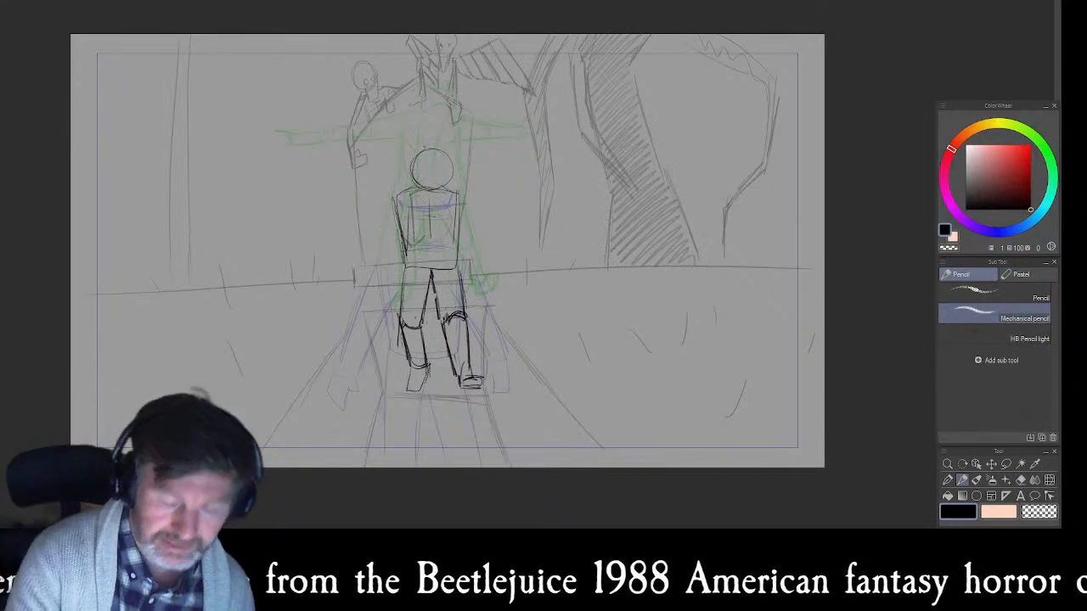
left_click_drag(423, 148, 434, 160)
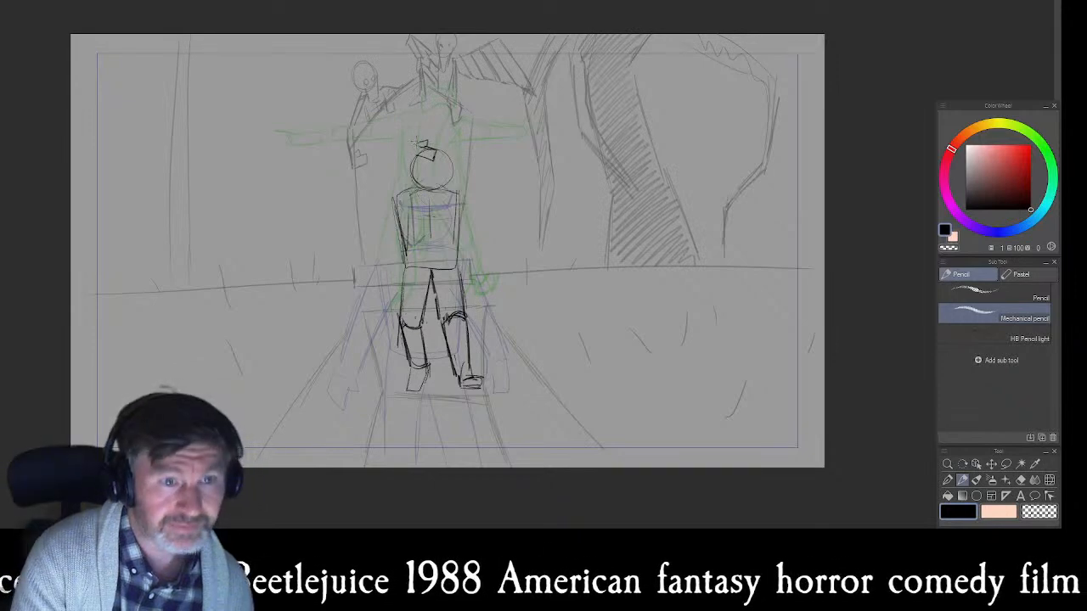
left_click_drag(406, 228, 364, 182)
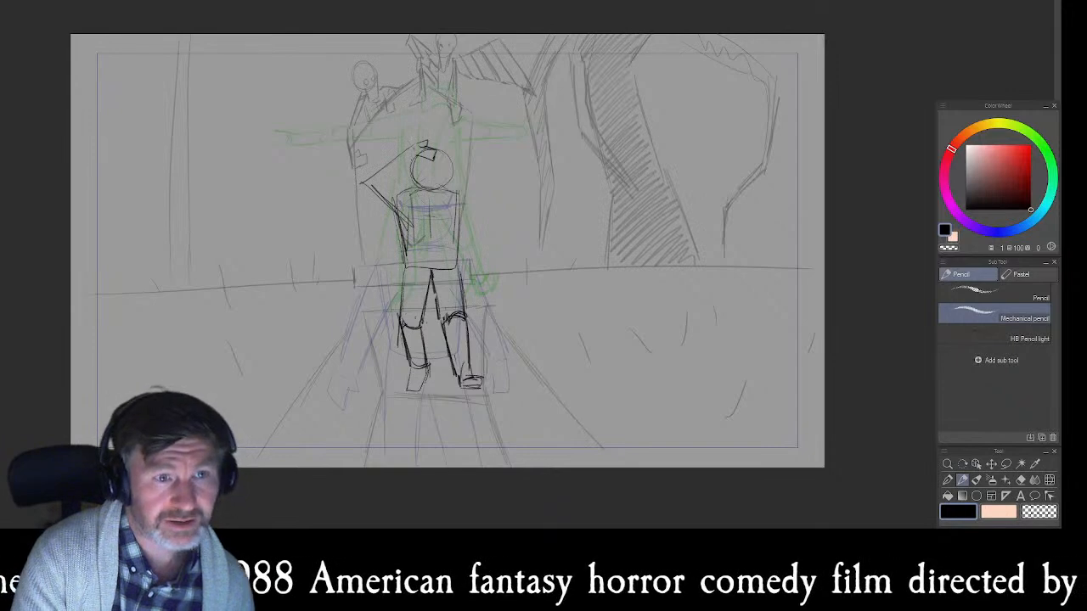
mouse_move(413, 161)
left_mouse_down()
mouse_move(372, 186)
mouse_move(415, 148)
mouse_move(412, 197)
left_mouse_up()
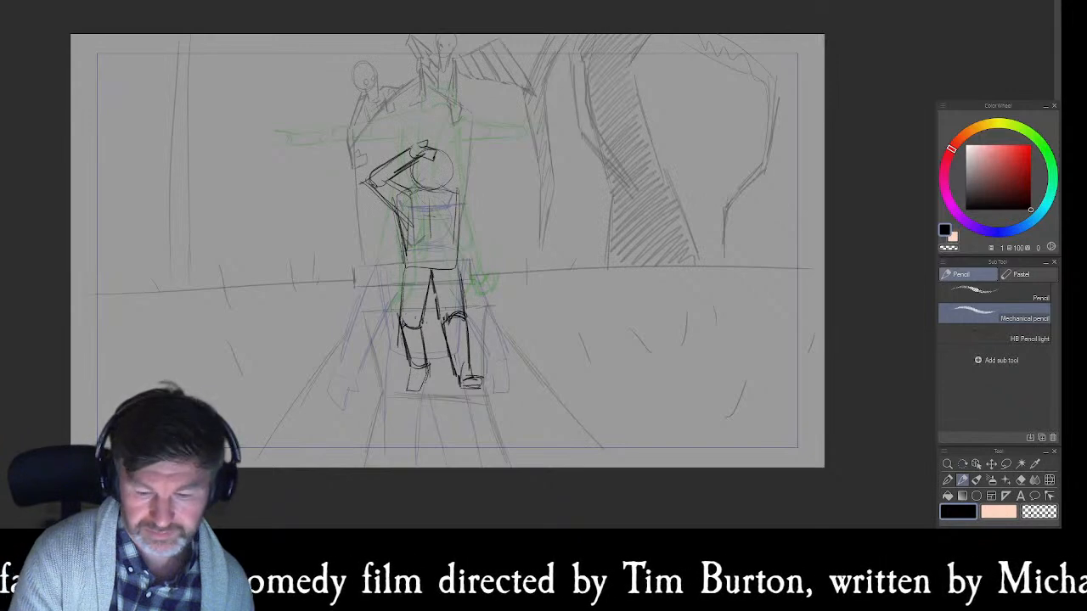
- Sketch the tree-side arm raised outward with an open hand, and erase the excess lines around the palm
mouse_move(497, 168)
left_mouse_down()
mouse_move(477, 175)
mouse_move(514, 177)
left_mouse_up()
mouse_move(513, 179)
left_mouse_down()
mouse_move(504, 164)
mouse_move(496, 186)
mouse_move(493, 153)
mouse_move(511, 151)
mouse_move(501, 173)
left_mouse_up()
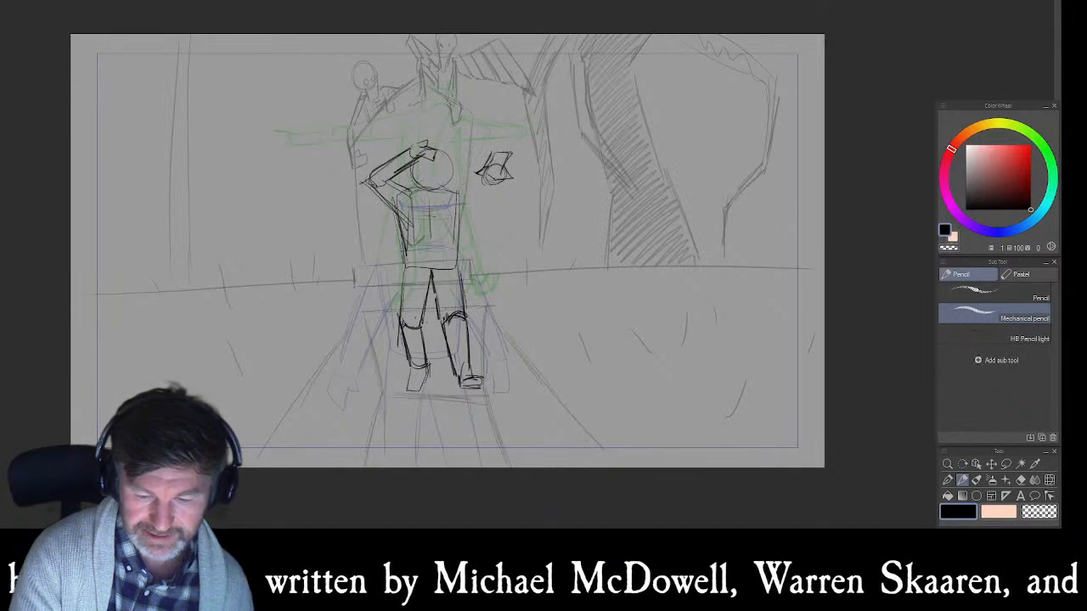
key("e")
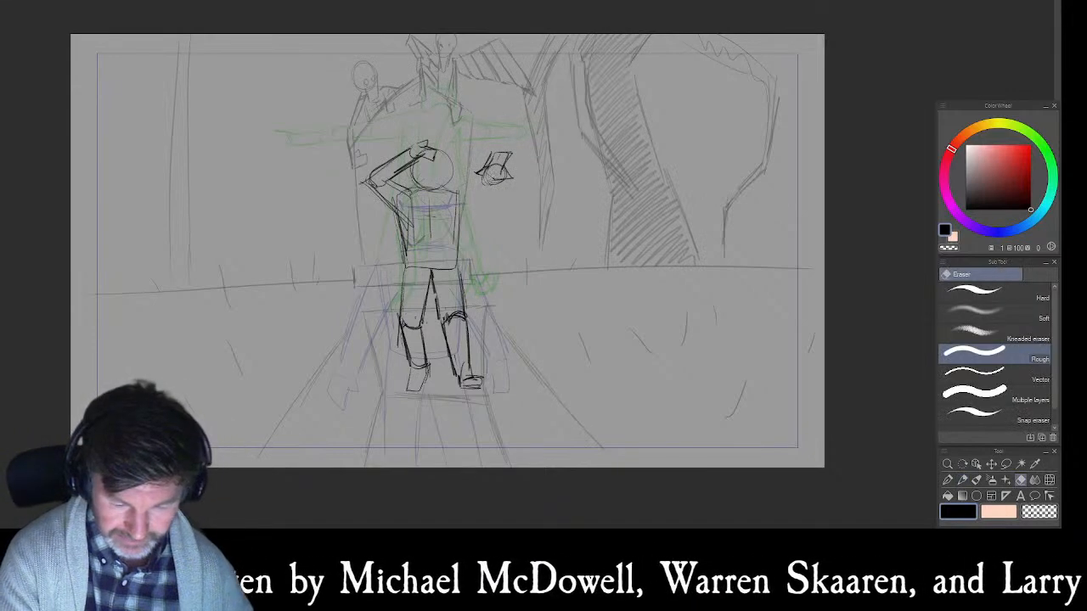
left_click_drag(501, 169, 493, 184)
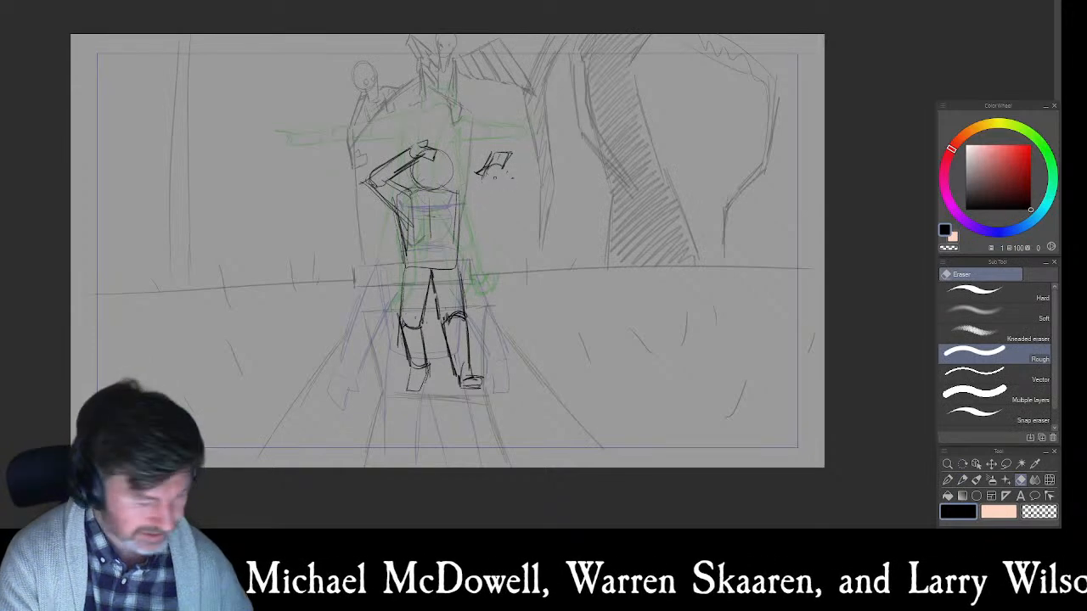
key("p")
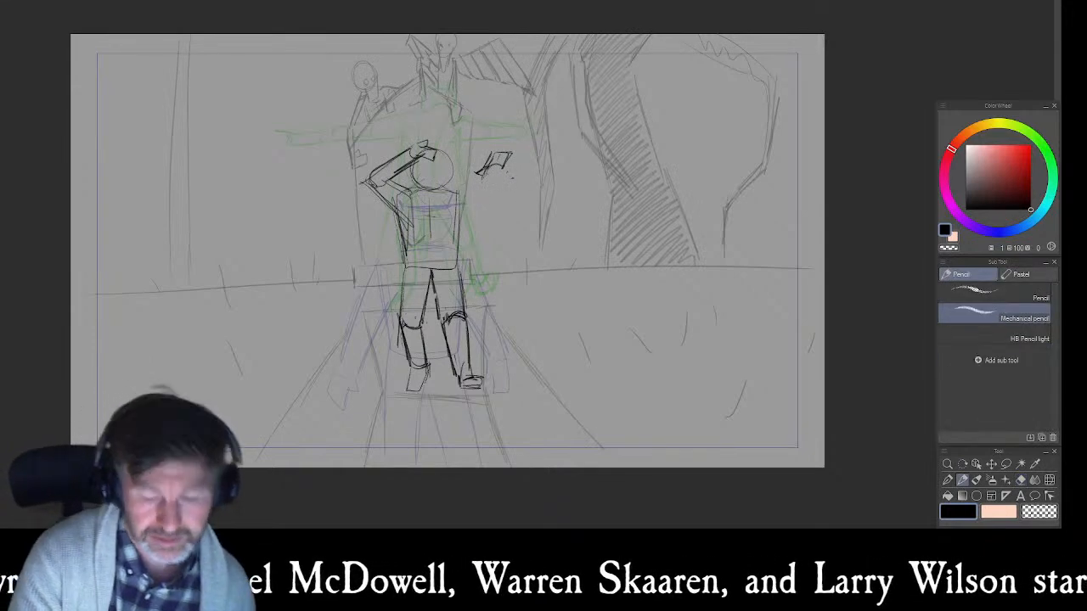
mouse_move(485, 173)
left_mouse_down()
mouse_move(492, 183)
mouse_move(501, 170)
mouse_move(456, 223)
mouse_move(483, 196)
left_mouse_up()
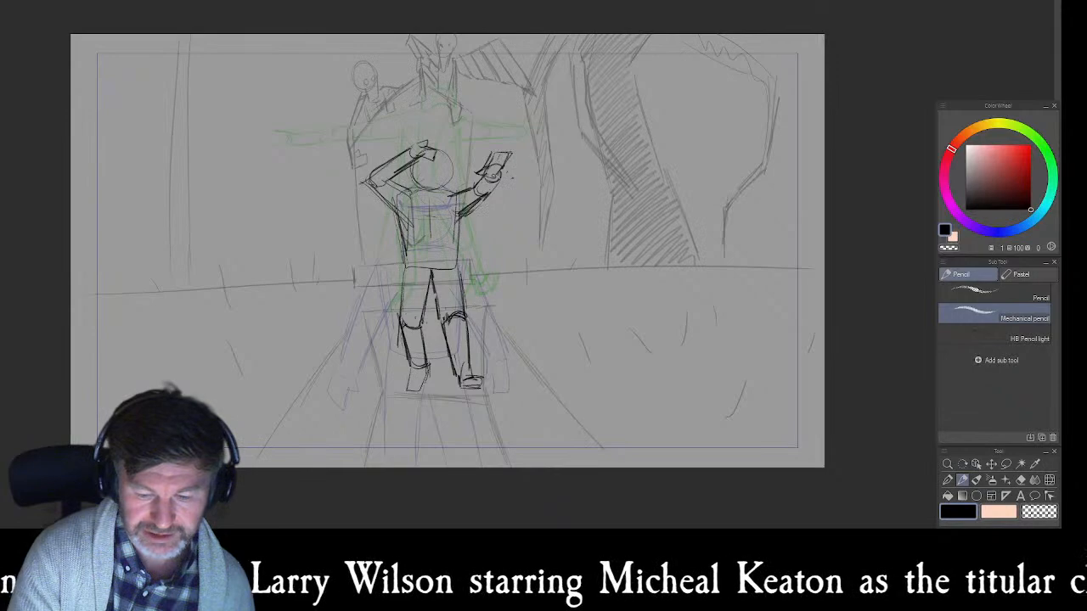
- In dark red, sketch the long coat's outer edges, curved hem and open front edges down to the shins
left_click_drag(1007, 194, 1016, 200)
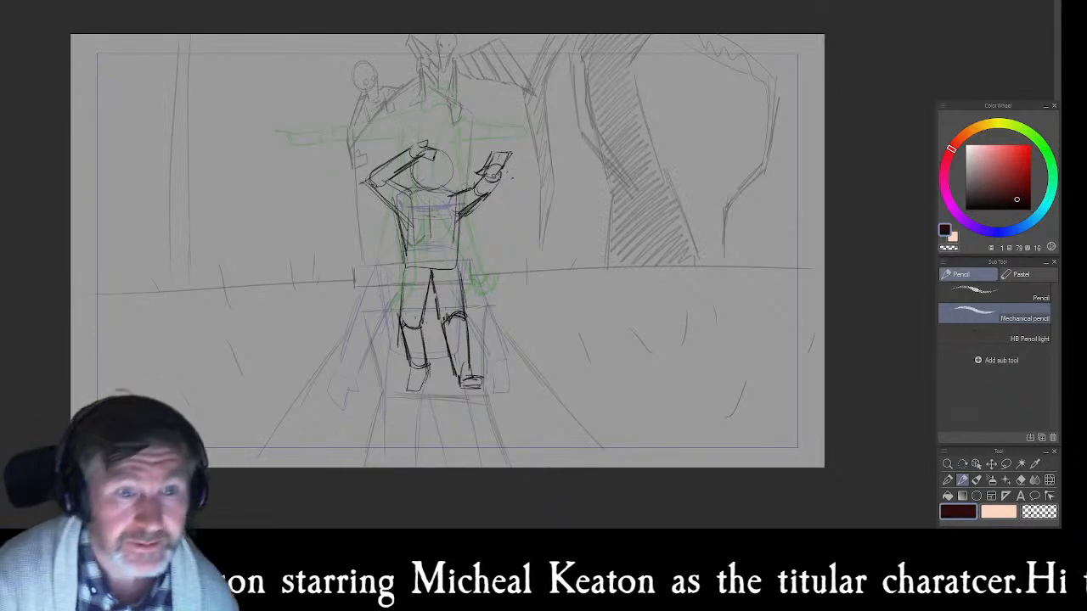
left_click_drag(465, 211, 484, 341)
mouse_move(471, 263)
left_mouse_down()
mouse_move(487, 357)
mouse_move(453, 364)
left_mouse_up()
mouse_move(488, 351)
left_mouse_down()
mouse_move(439, 356)
mouse_move(442, 374)
left_mouse_up()
left_click_drag(441, 253, 450, 371)
left_click_drag(440, 236, 445, 366)
left_click_drag(439, 218, 447, 330)
mouse_move(441, 212)
left_mouse_down()
mouse_move(443, 323)
mouse_move(433, 339)
left_mouse_up()
left_click_drag(429, 285, 434, 370)
left_click_drag(429, 317, 431, 360)
left_click_drag(417, 343, 387, 364)
left_click_drag(399, 232, 386, 328)
left_click_drag(403, 199, 389, 345)
mouse_move(399, 220)
left_mouse_down()
mouse_move(391, 330)
mouse_move(395, 310)
left_mouse_up()
- Add the coat's sleeves, shoulders and collar in dark red, with lapels converging on the chest
left_click_drag(371, 180, 404, 214)
mouse_move(374, 174)
left_mouse_down()
mouse_move(417, 144)
mouse_move(398, 176)
left_mouse_up()
mouse_move(414, 164)
left_mouse_down()
mouse_move(392, 178)
mouse_move(414, 200)
mouse_move(480, 175)
mouse_move(496, 182)
left_mouse_up()
mouse_move(500, 183)
left_mouse_down()
mouse_move(438, 242)
mouse_move(457, 205)
left_mouse_up()
left_click_drag(453, 206, 460, 188)
left_click_drag(460, 188, 444, 184)
mouse_move(443, 185)
left_mouse_down()
mouse_move(451, 212)
mouse_move(438, 238)
mouse_move(410, 192)
left_mouse_up()
mouse_move(414, 188)
left_mouse_down()
mouse_move(401, 194)
mouse_move(414, 212)
left_mouse_up()
left_click_drag(414, 206, 429, 247)
left_click_drag(454, 209, 441, 260)
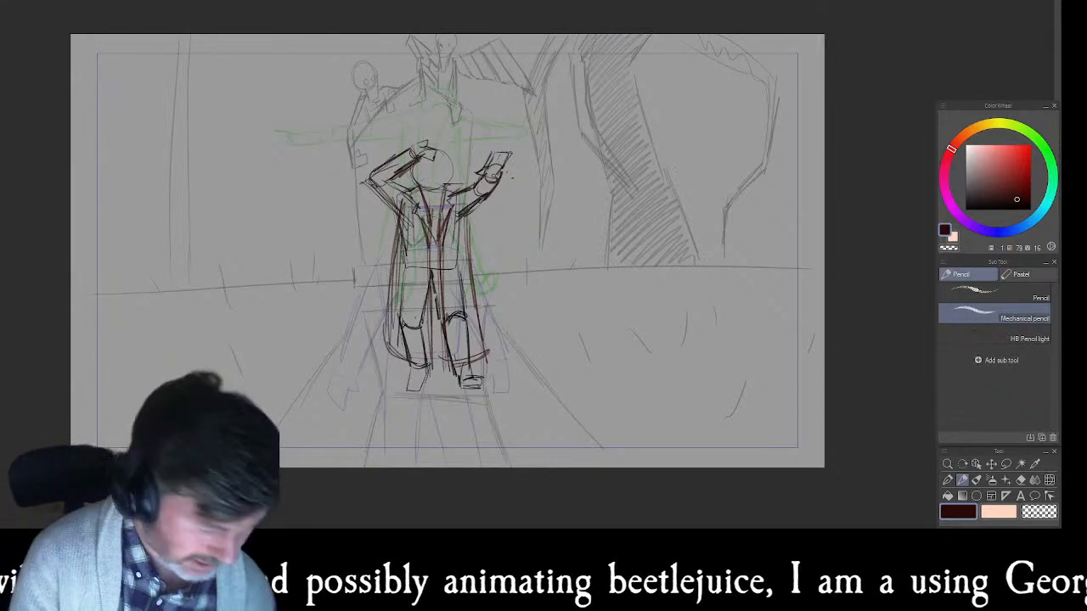
- Switch back to black and sketch the hat on the head, with facial guide lines and the jaw
left_click(1008, 197)
left_click_drag(1009, 197, 1031, 211)
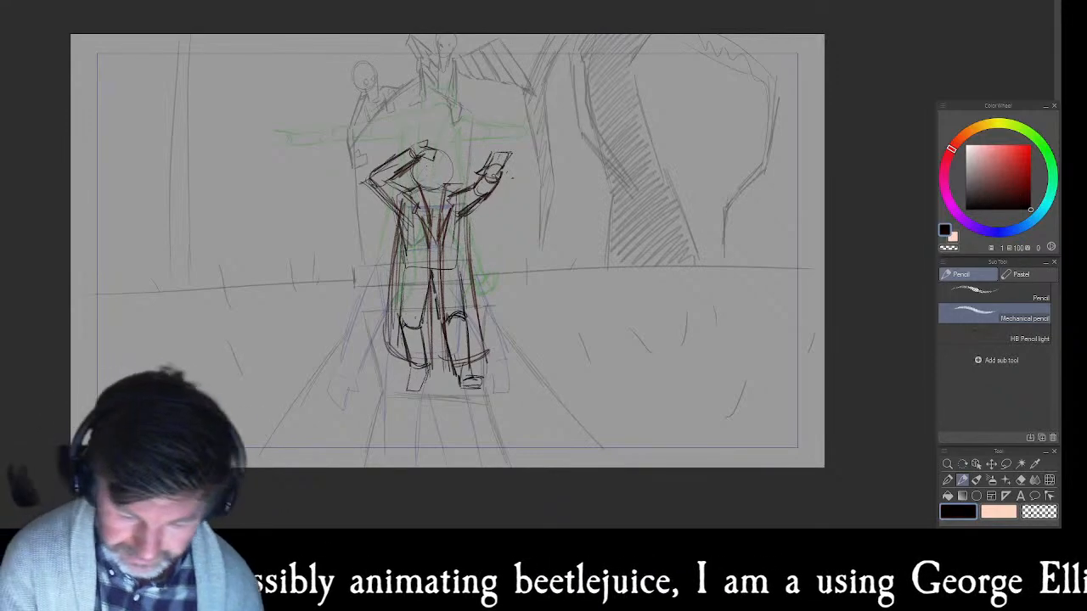
mouse_move(431, 161)
left_mouse_down()
mouse_move(460, 153)
mouse_move(460, 141)
left_mouse_up()
mouse_move(432, 153)
left_mouse_down()
mouse_move(455, 140)
mouse_move(455, 164)
left_mouse_up()
mouse_move(414, 158)
left_mouse_down()
mouse_move(455, 161)
mouse_move(433, 187)
left_mouse_up()
mouse_move(436, 163)
left_mouse_down()
mouse_move(434, 187)
mouse_move(452, 166)
left_mouse_up()
mouse_move(417, 175)
left_mouse_down()
mouse_move(449, 168)
mouse_move(421, 183)
left_mouse_up()
mouse_move(417, 165)
left_mouse_down()
mouse_move(423, 184)
mouse_move(450, 183)
left_mouse_up()
left_click_drag(452, 165, 444, 188)
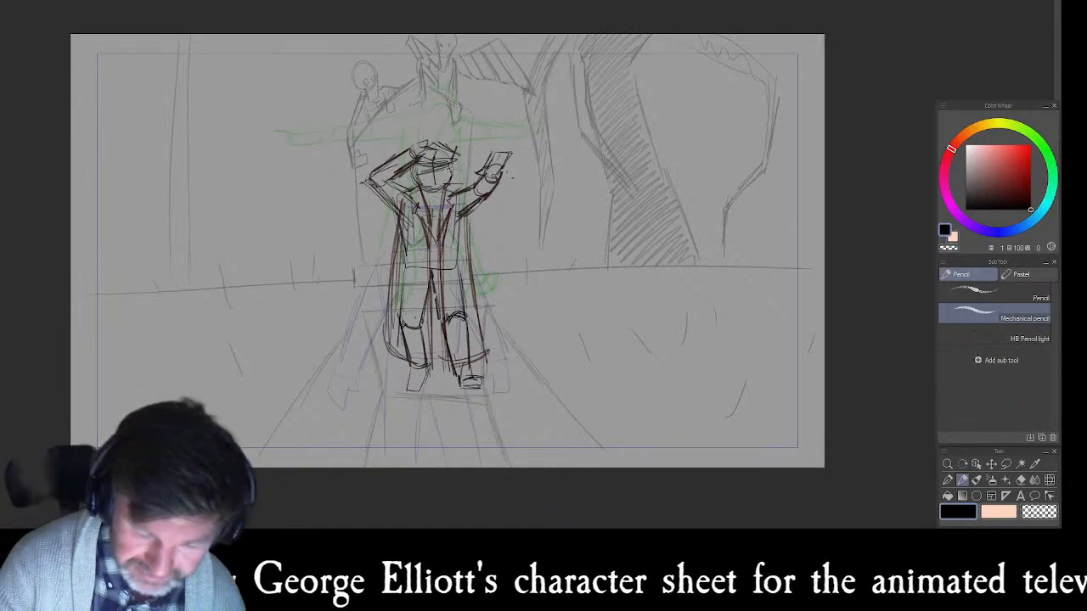
mouse_move(437, 218)
left_mouse_down()
mouse_move(434, 248)
mouse_move(440, 212)
left_mouse_up()
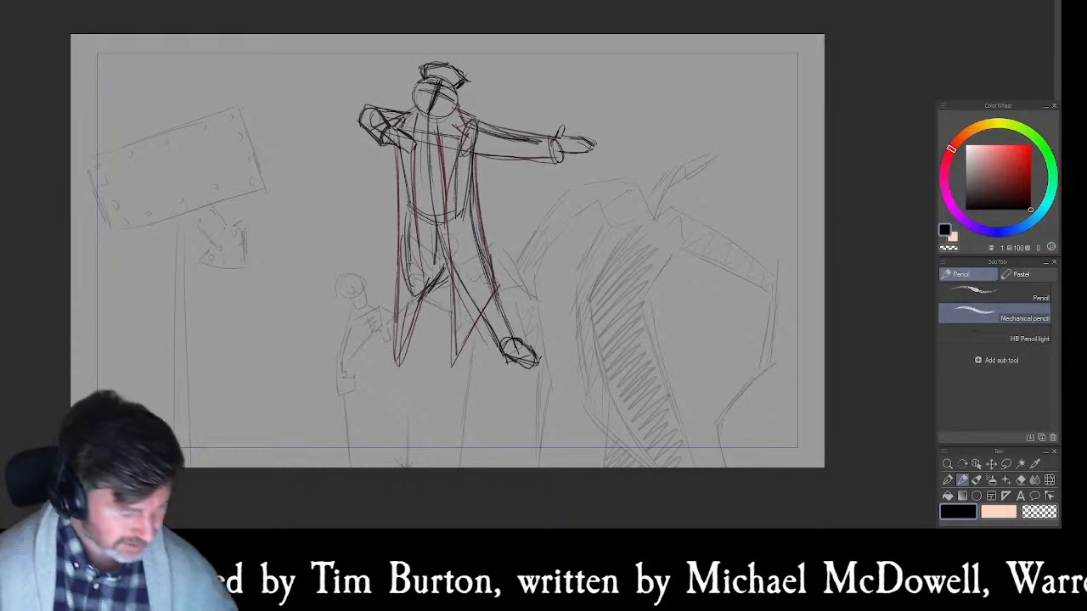
- On a copy of the spread-arm pose, lasso the figure, enlarge it and shift it up so only its legs remain in frame
key("m")
mouse_move(647, 160)
left_mouse_down()
mouse_move(644, 127)
mouse_move(283, 241)
mouse_move(683, 251)
left_mouse_up()
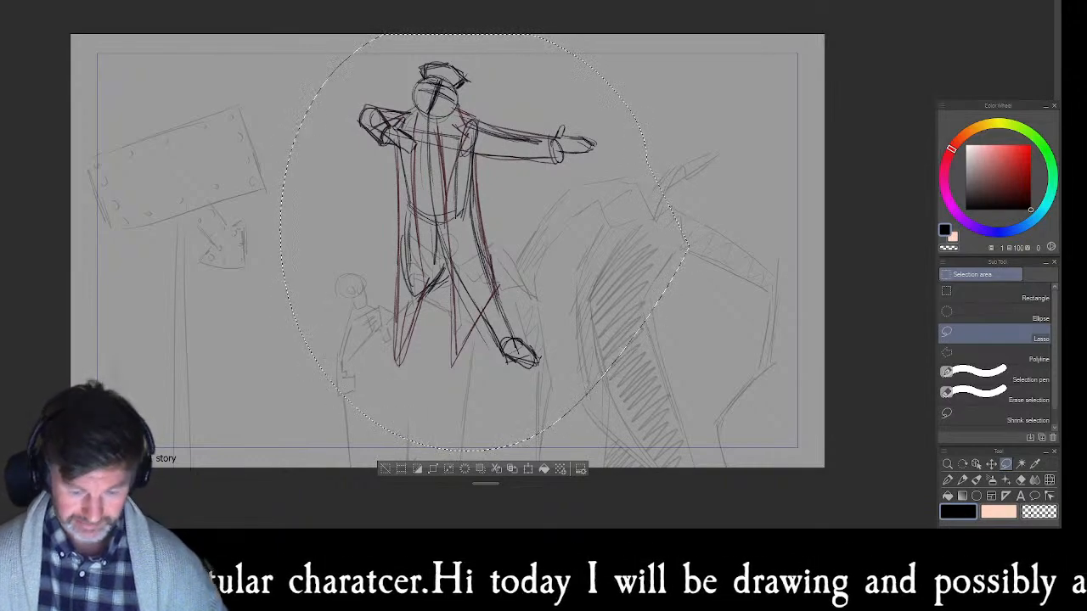
scroll(513, 254, "down", 3)
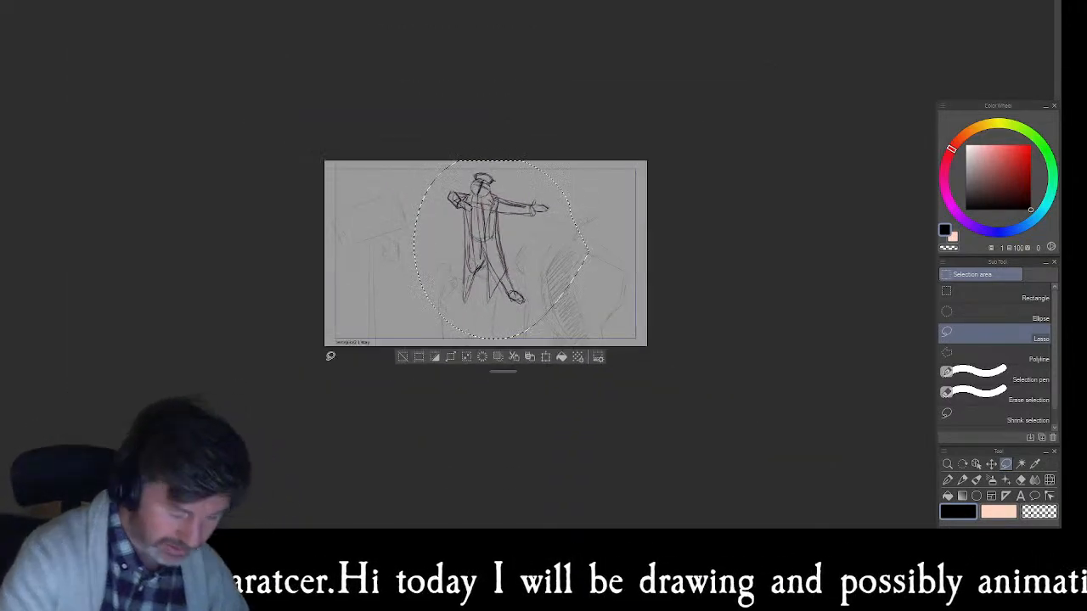
key("ctrl+t")
left_click_drag(582, 340, 662, 404)
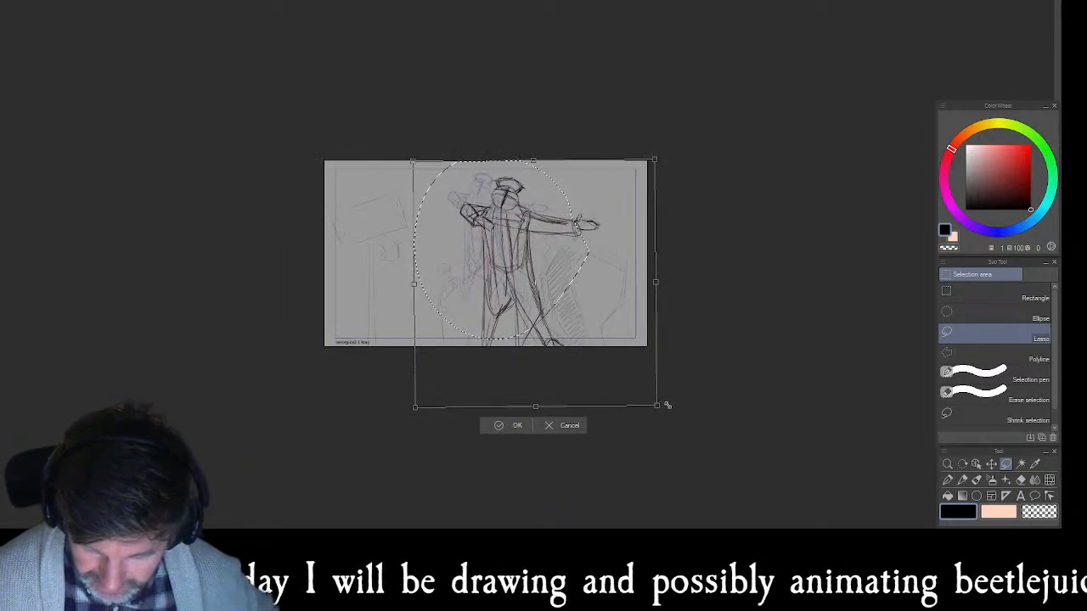
mouse_move(547, 285)
left_mouse_down()
mouse_move(592, 311)
mouse_move(586, 297)
mouse_move(626, 211)
left_mouse_up()
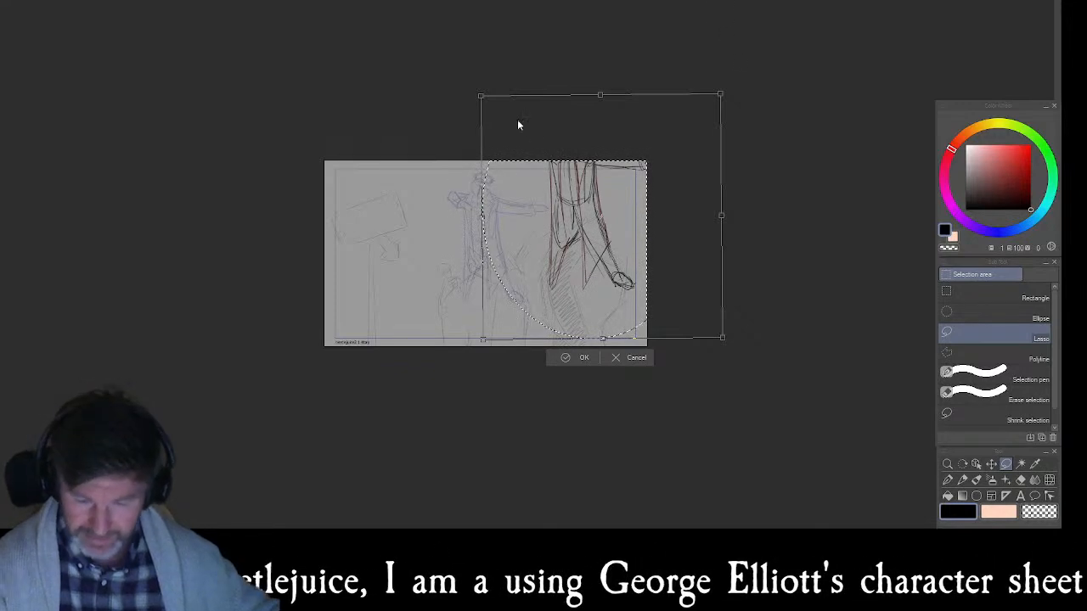
left_click_drag(480, 95, 440, 55)
mouse_move(624, 215)
left_mouse_down()
mouse_move(614, 161)
mouse_move(626, 178)
left_mouse_up()
mouse_move(724, 301)
left_mouse_down()
mouse_move(827, 378)
mouse_move(765, 321)
left_mouse_up()
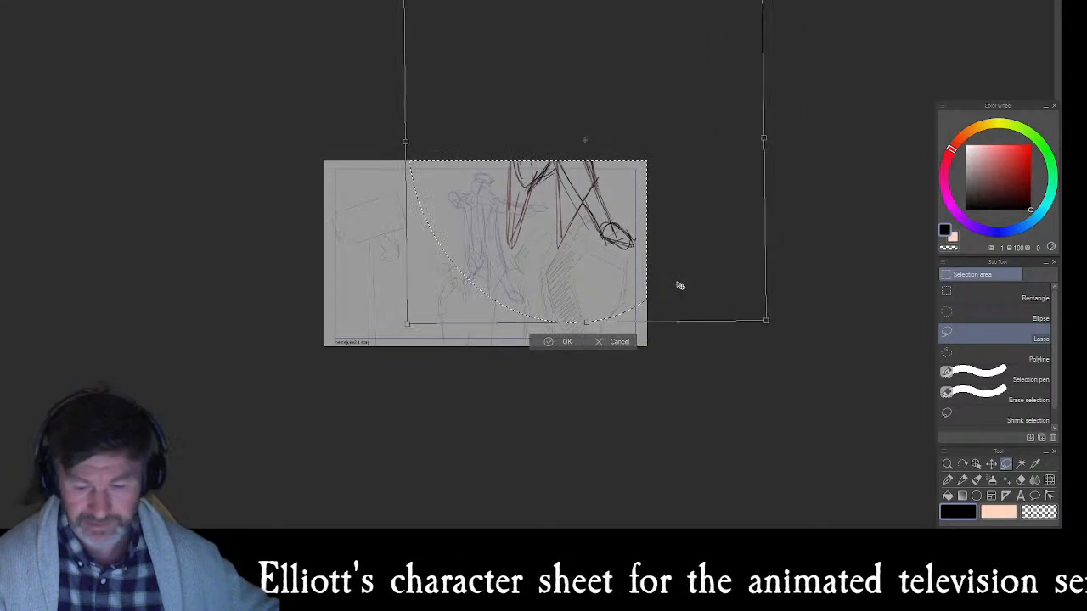
left_click_drag(602, 321, 584, 319)
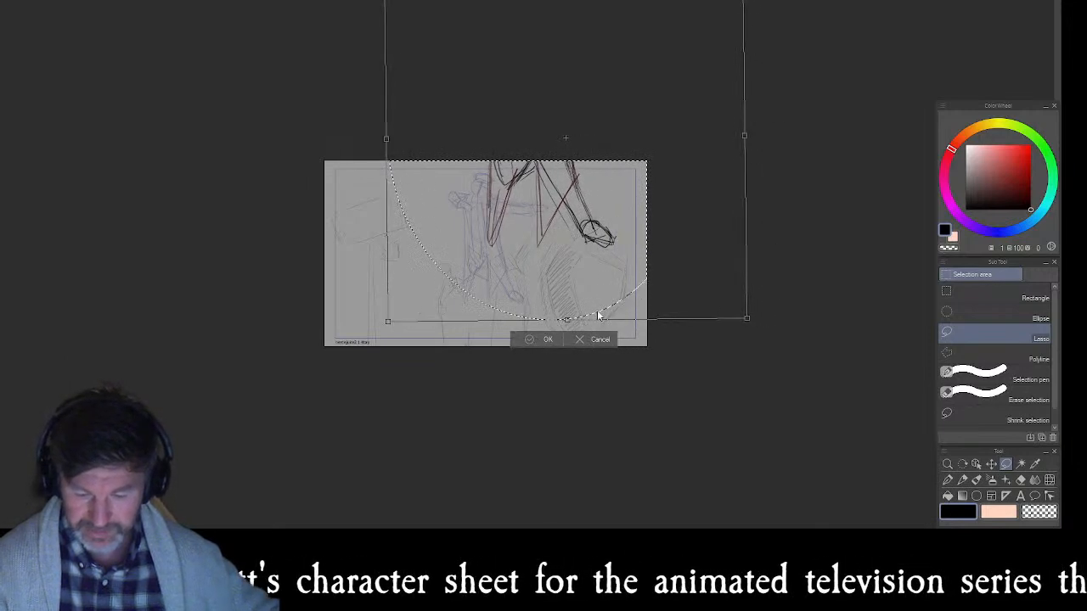
left_click(548, 339)
left_click(693, 266)
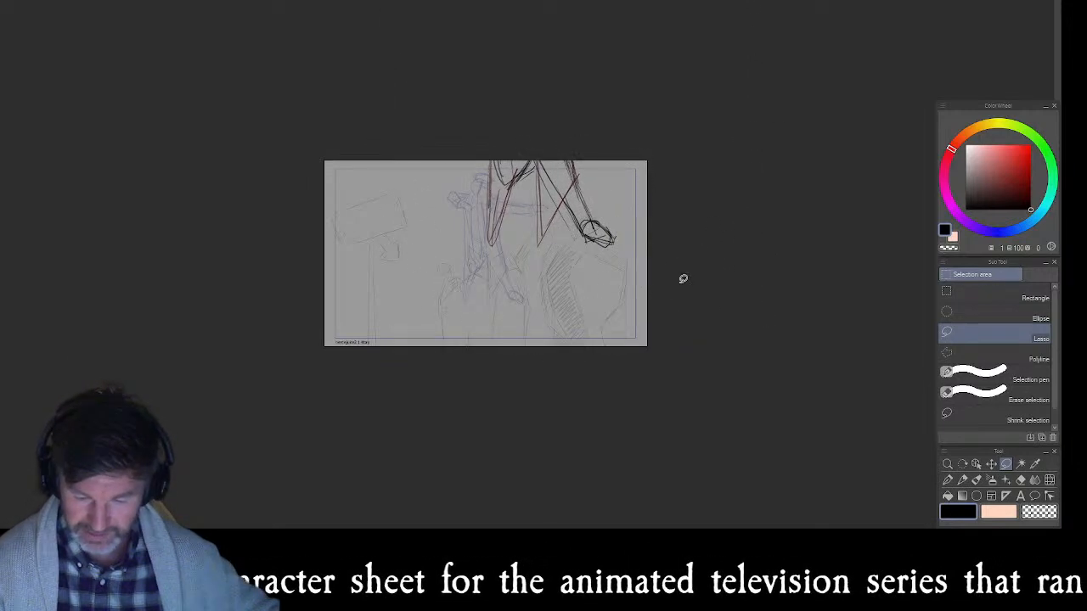
- On the preceding frame, lasso the spread-arm figure, enlarge it moderately and raise it until its arms meet the canvas's upper edge
key("Left")
mouse_move(558, 277)
left_mouse_down()
mouse_move(491, 106)
mouse_move(557, 284)
left_mouse_up()
key("ctrl+t")
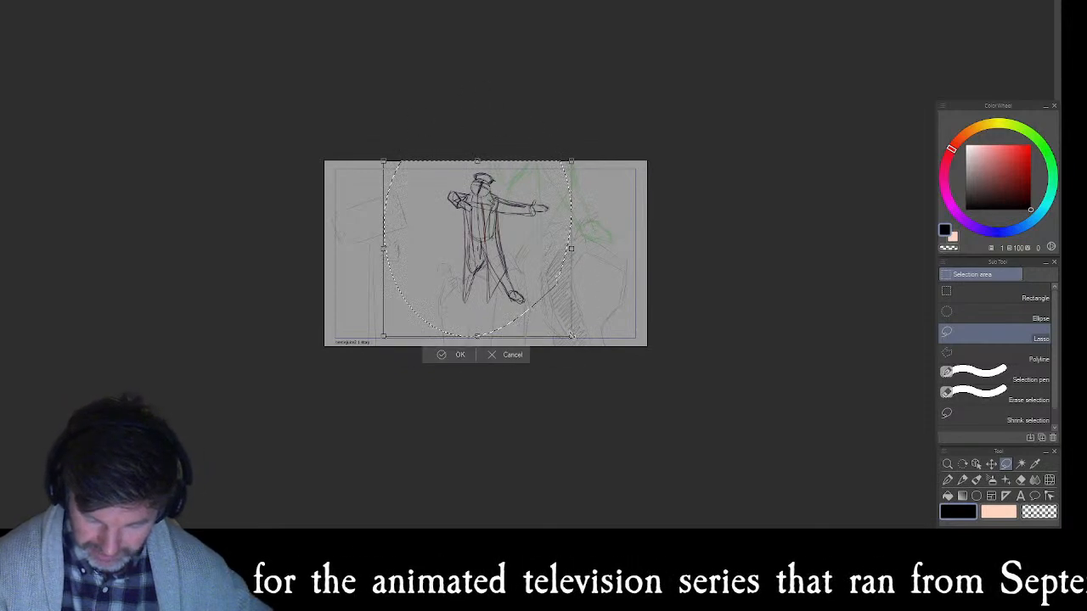
mouse_move(564, 335)
left_mouse_down()
mouse_move(588, 337)
mouse_move(592, 321)
mouse_move(685, 384)
left_mouse_up()
mouse_move(608, 322)
left_mouse_down()
mouse_move(561, 265)
mouse_move(556, 280)
left_mouse_up()
left_click(481, 368)
left_click(683, 269)
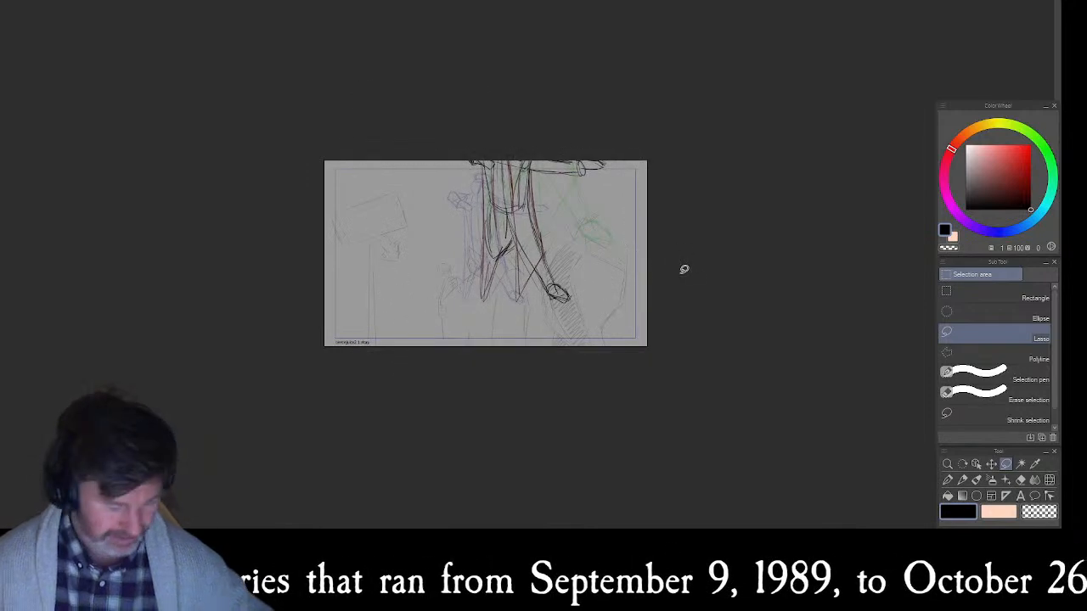
key("o")
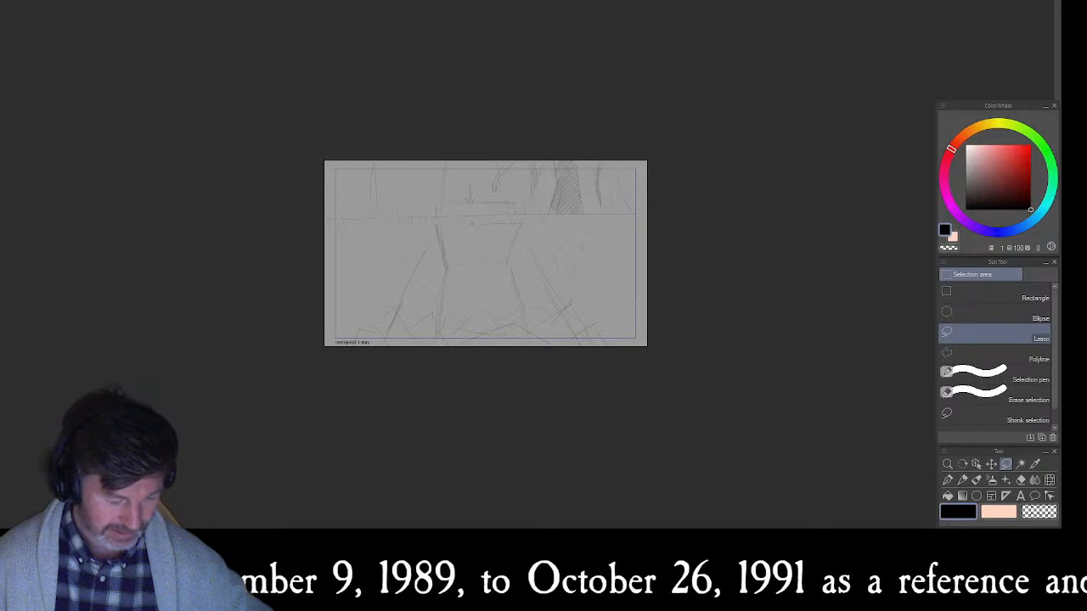
scroll(515, 255, "up", 9)
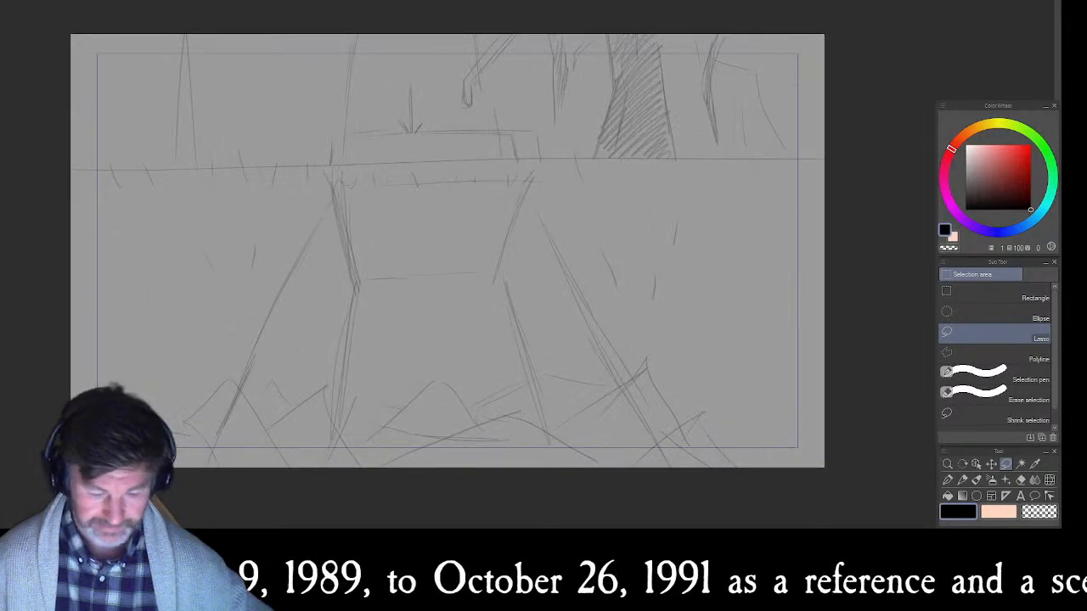
scroll(510, 255, "down", 1)
scroll(509, 255, "up", 4)
scroll(509, 256, "down", 2)
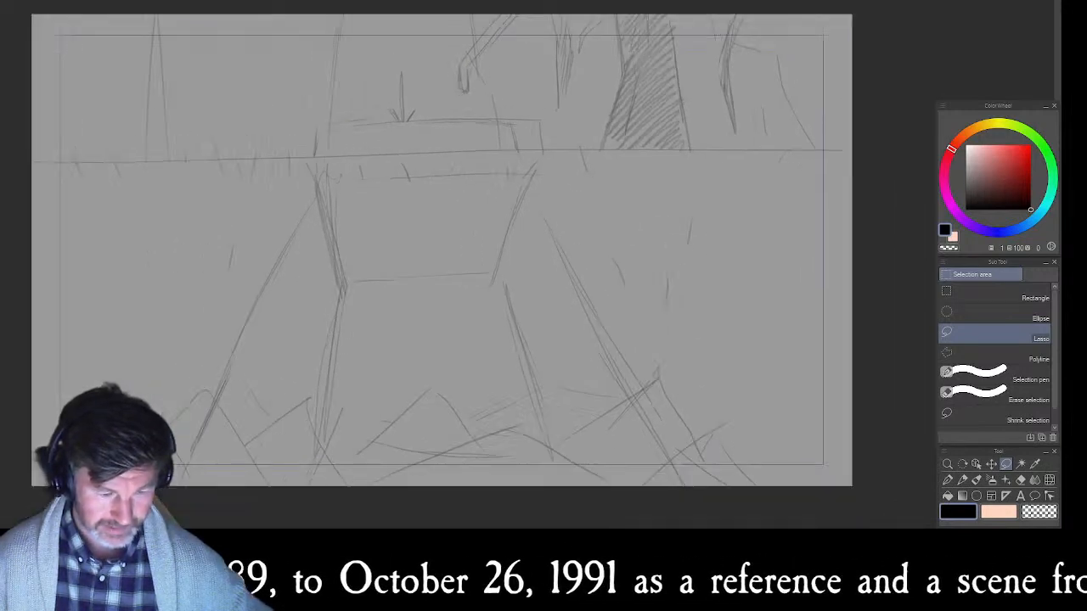
scroll(514, 253, "up", 2)
scroll(515, 253, "down", 2)
scroll(515, 253, "up", 2)
scroll(515, 253, "down", 1)
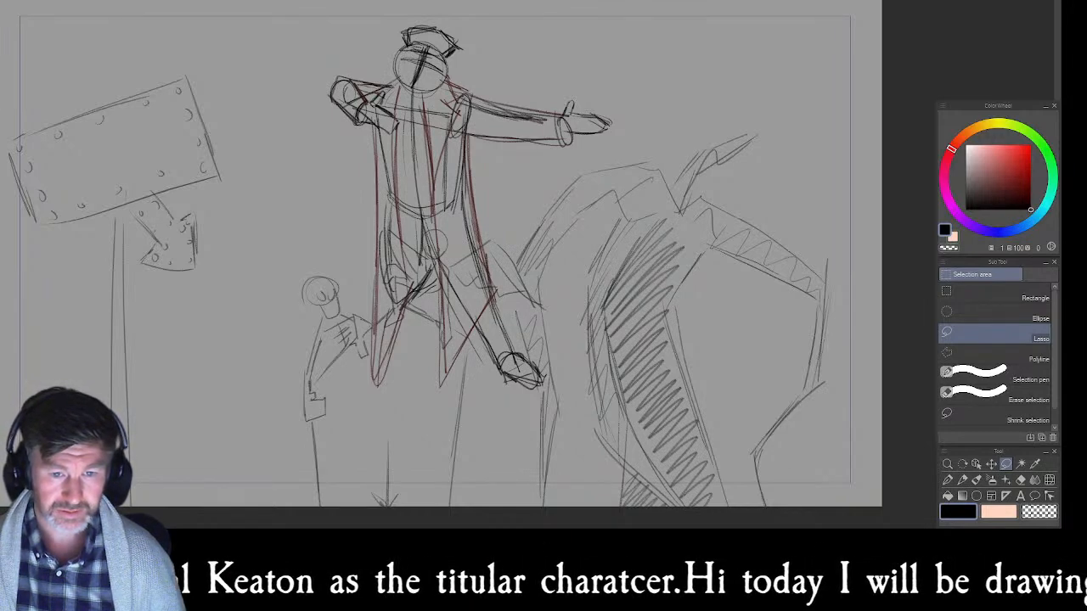
- On the next spread-arm frame, enlarge the lassoed figure strongly and raise it until only the foot and coat tips remain in frame
key("ctrl+z")
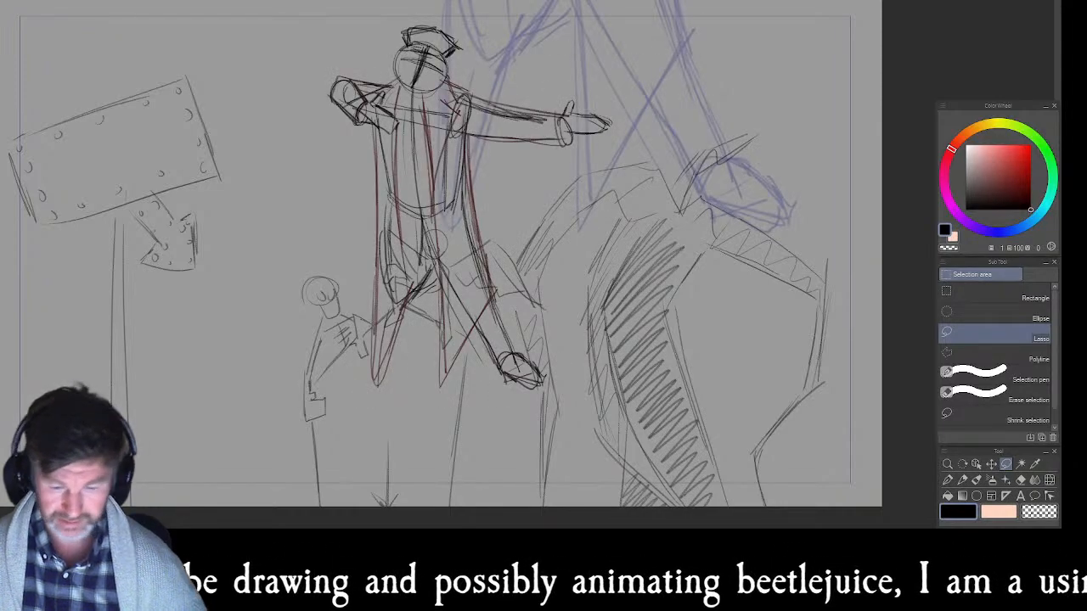
scroll(514, 253, "down", 5)
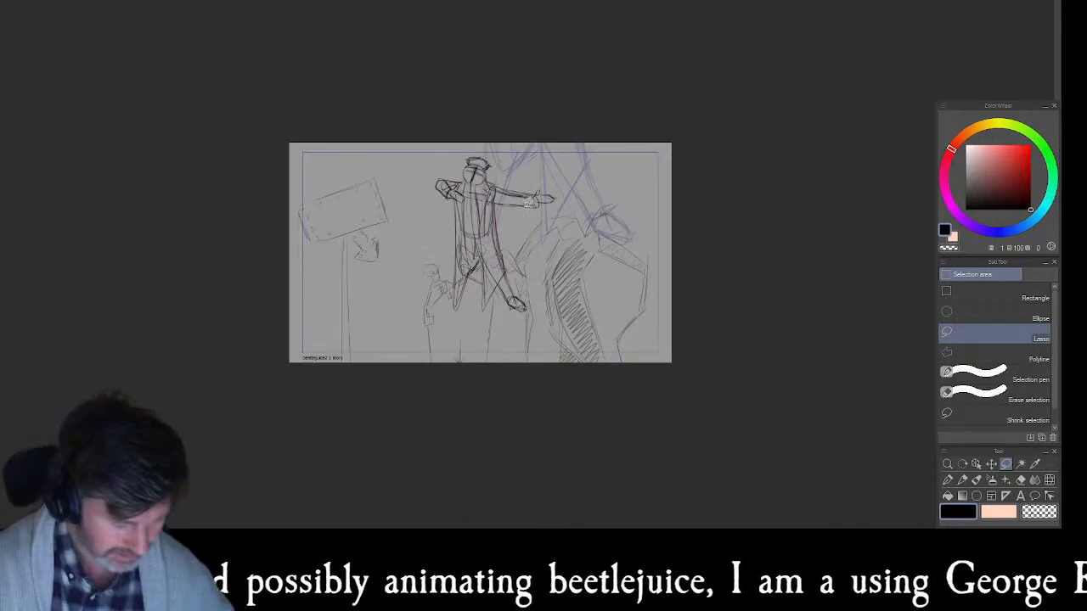
mouse_move(564, 202)
left_mouse_down()
mouse_move(399, 280)
mouse_move(584, 246)
left_mouse_up()
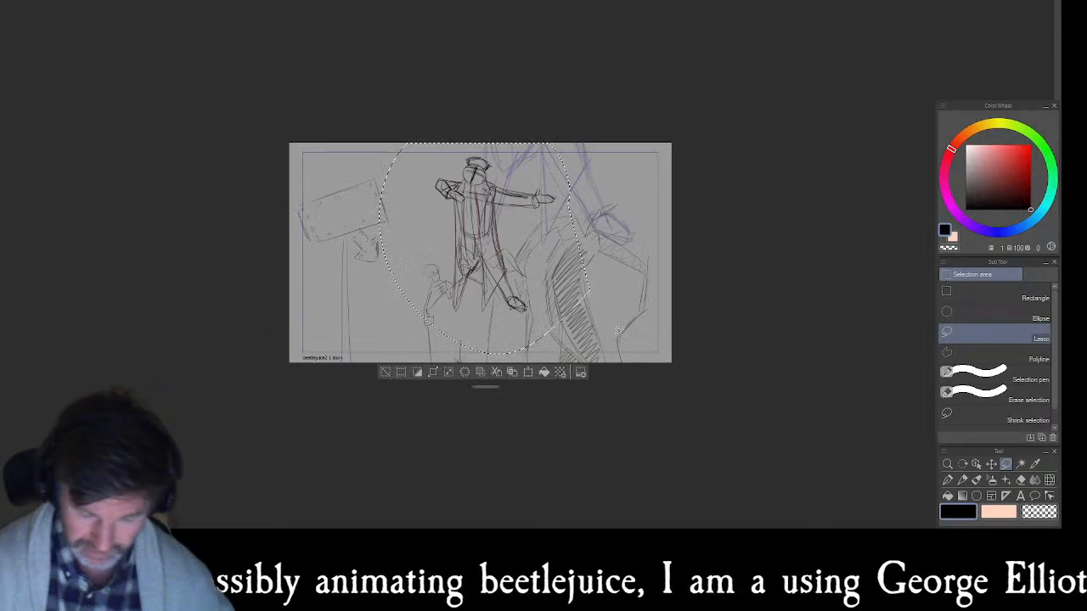
left_click(523, 374)
mouse_move(589, 355)
left_mouse_down()
mouse_move(722, 430)
mouse_move(731, 495)
mouse_move(663, 325)
mouse_move(808, 463)
left_mouse_up()
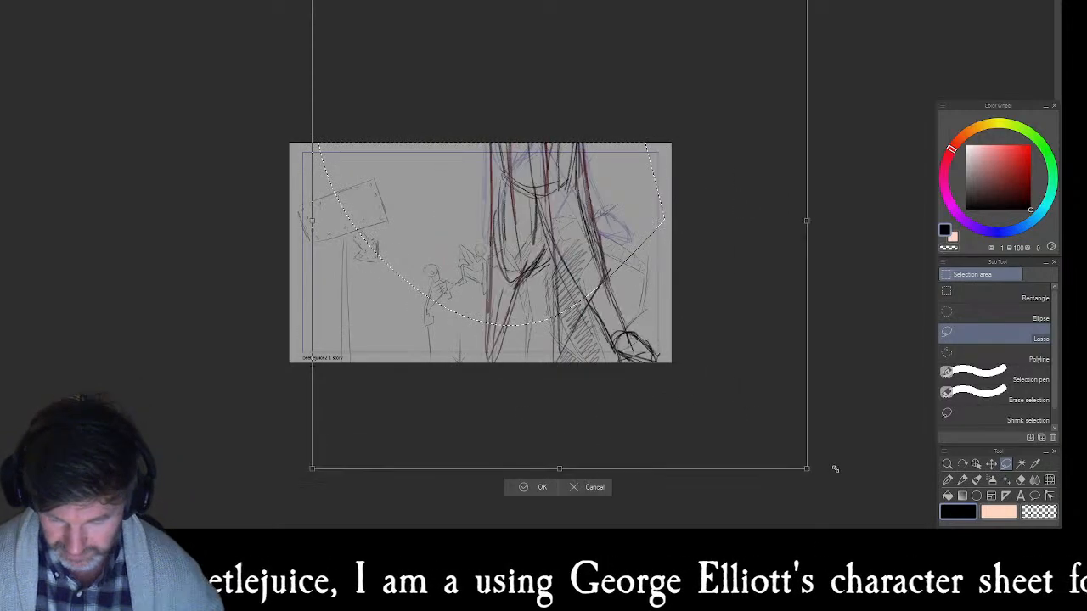
left_click_drag(694, 386, 634, 247)
left_click_drag(800, 373, 845, 419)
mouse_move(730, 348)
left_mouse_down()
mouse_move(677, 250)
mouse_move(677, 223)
mouse_move(649, 217)
left_mouse_up()
left_click_drag(836, 309, 897, 370)
mouse_move(675, 310)
left_mouse_down()
mouse_move(641, 259)
mouse_move(605, 248)
mouse_move(616, 242)
left_mouse_up()
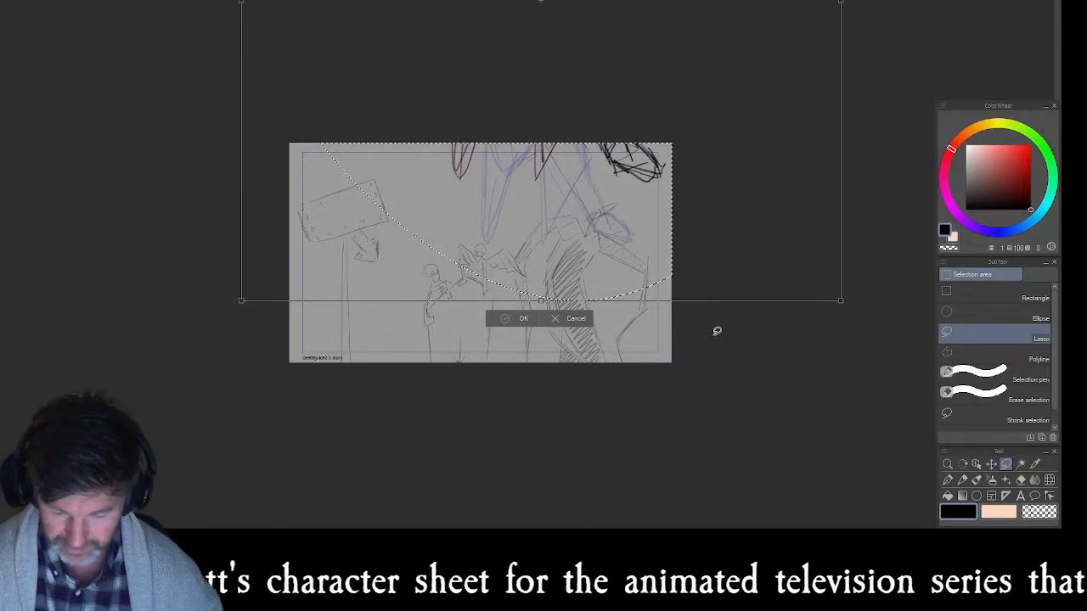
key("ctrl+d")
- Step through the frames to review the figure's enlarging exit alongside the other graveyard poses
key("Right")
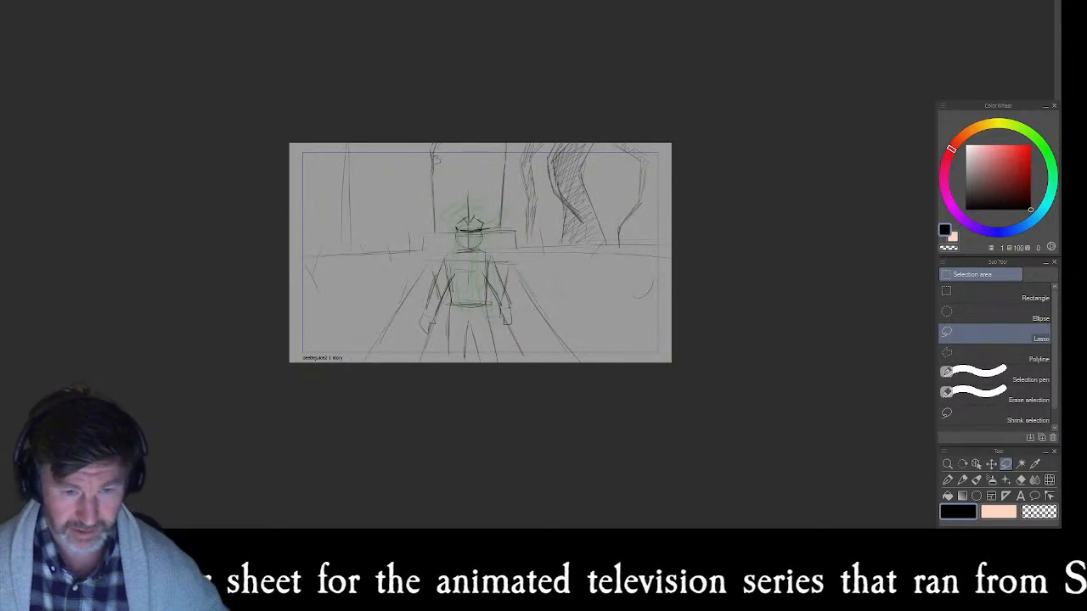
key("Right")
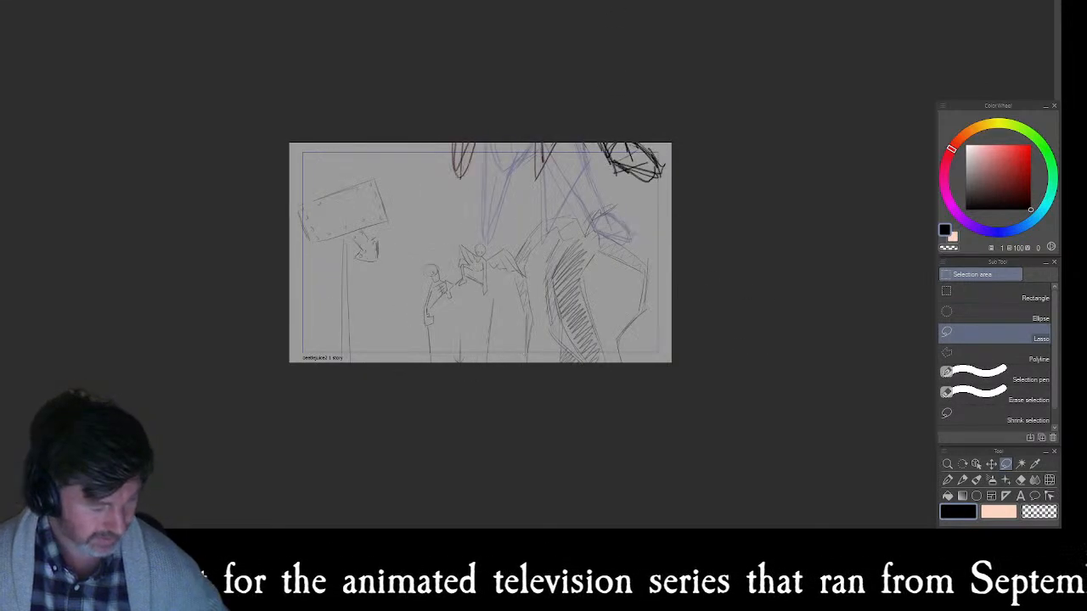
key("Right")
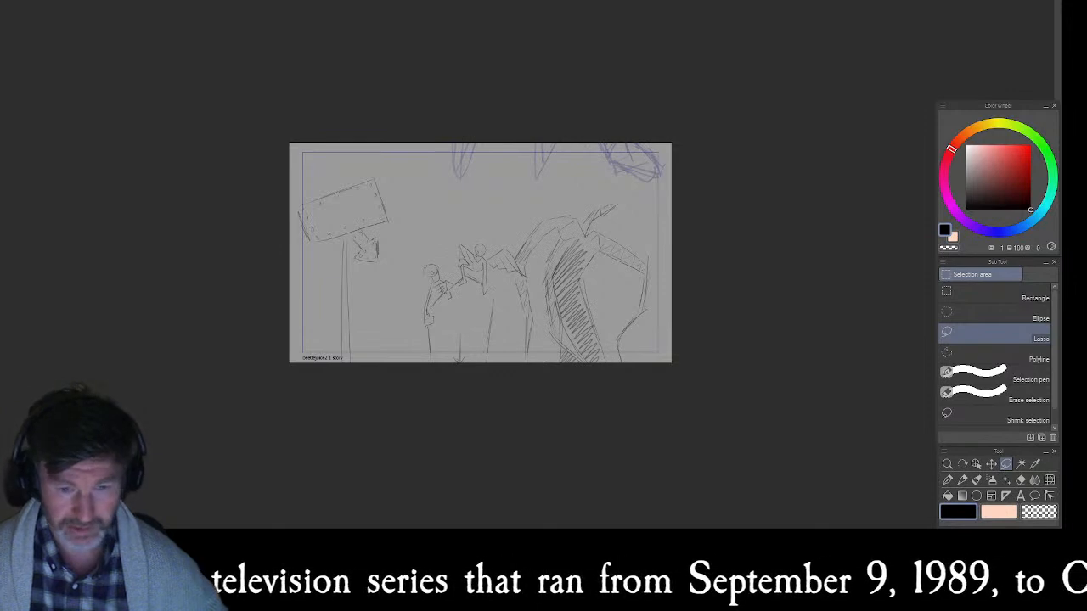
key("Right")
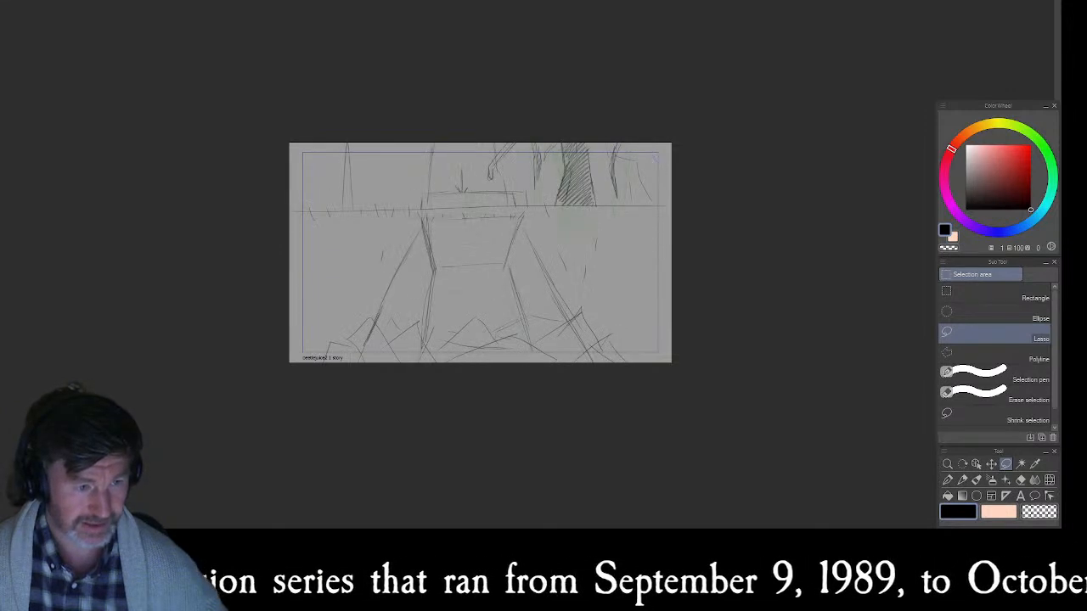
key("Right")
key("Right")
key("Right")
key("Right")
key("Right")
key("Right")
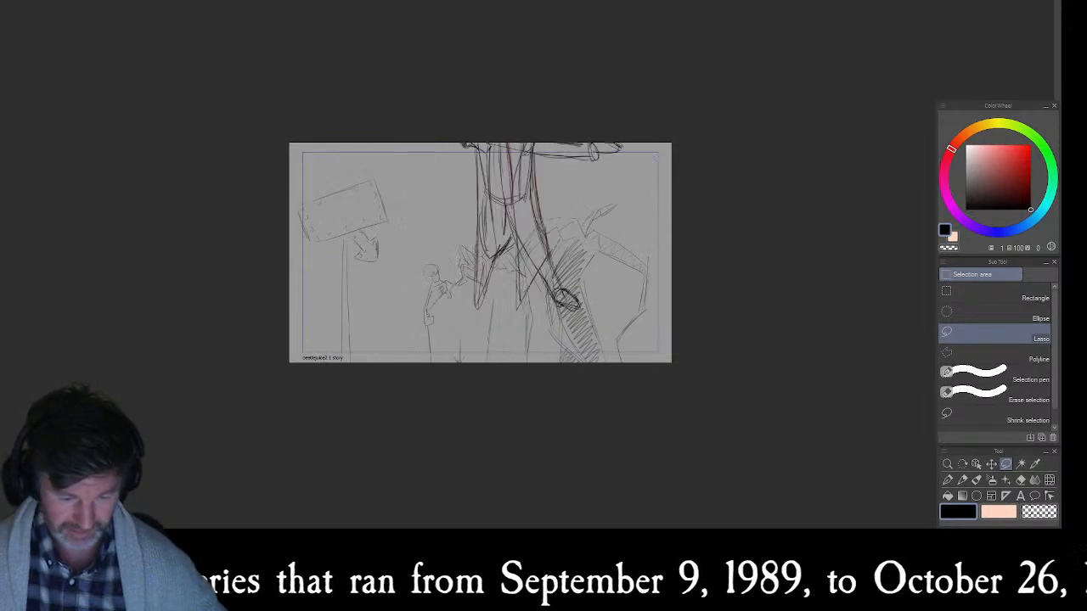
key("ctrl+0")
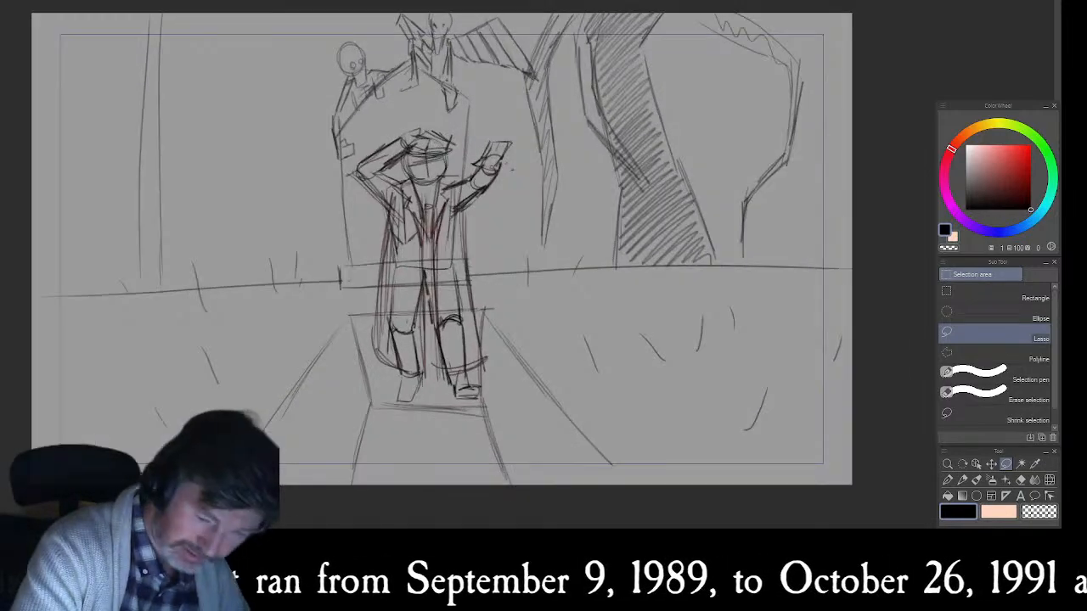